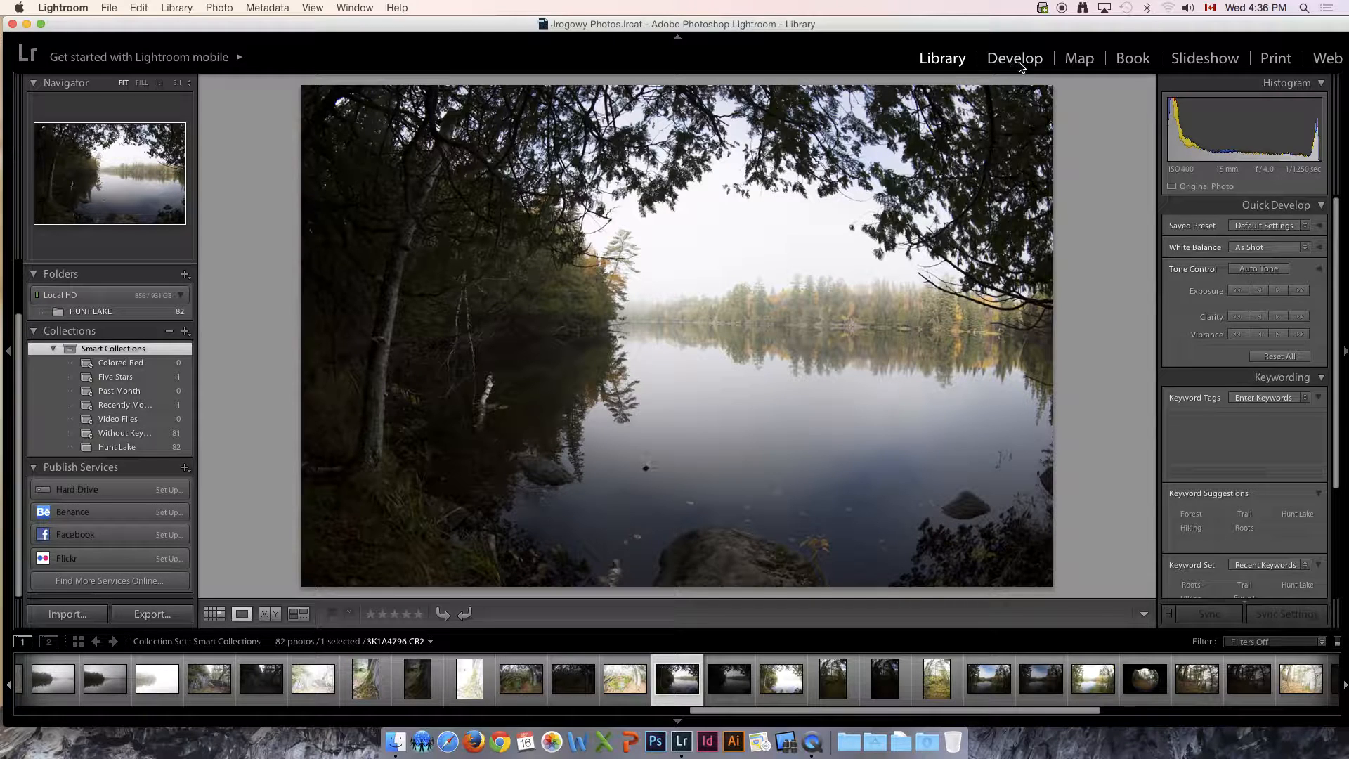
# Step: Open the lake photo in Develop, crop it slightly at the original aspect ratio and rotate it by an angle of -1.53
pyautogui.click(1017, 60)
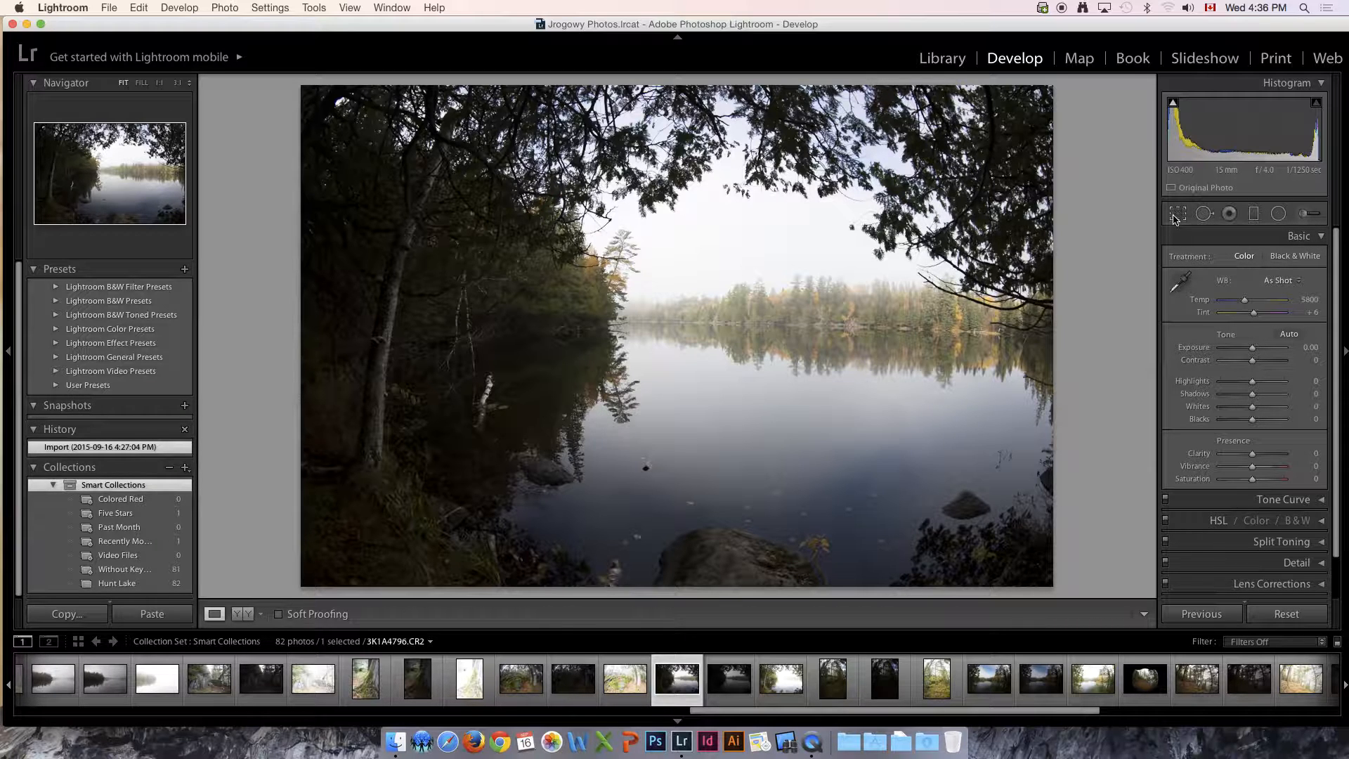
pyautogui.click(1177, 215)
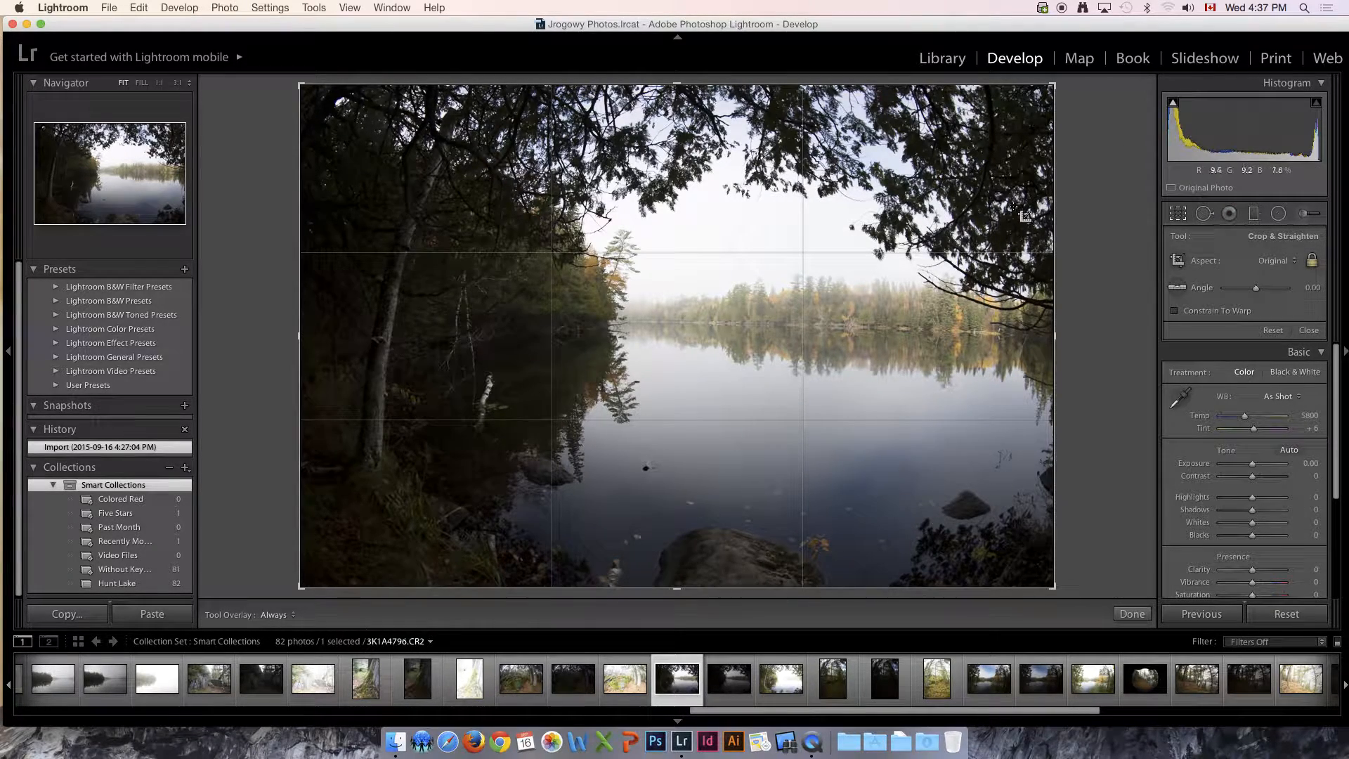
pyautogui.moveTo(302, 83); pyautogui.dragTo(328, 98)
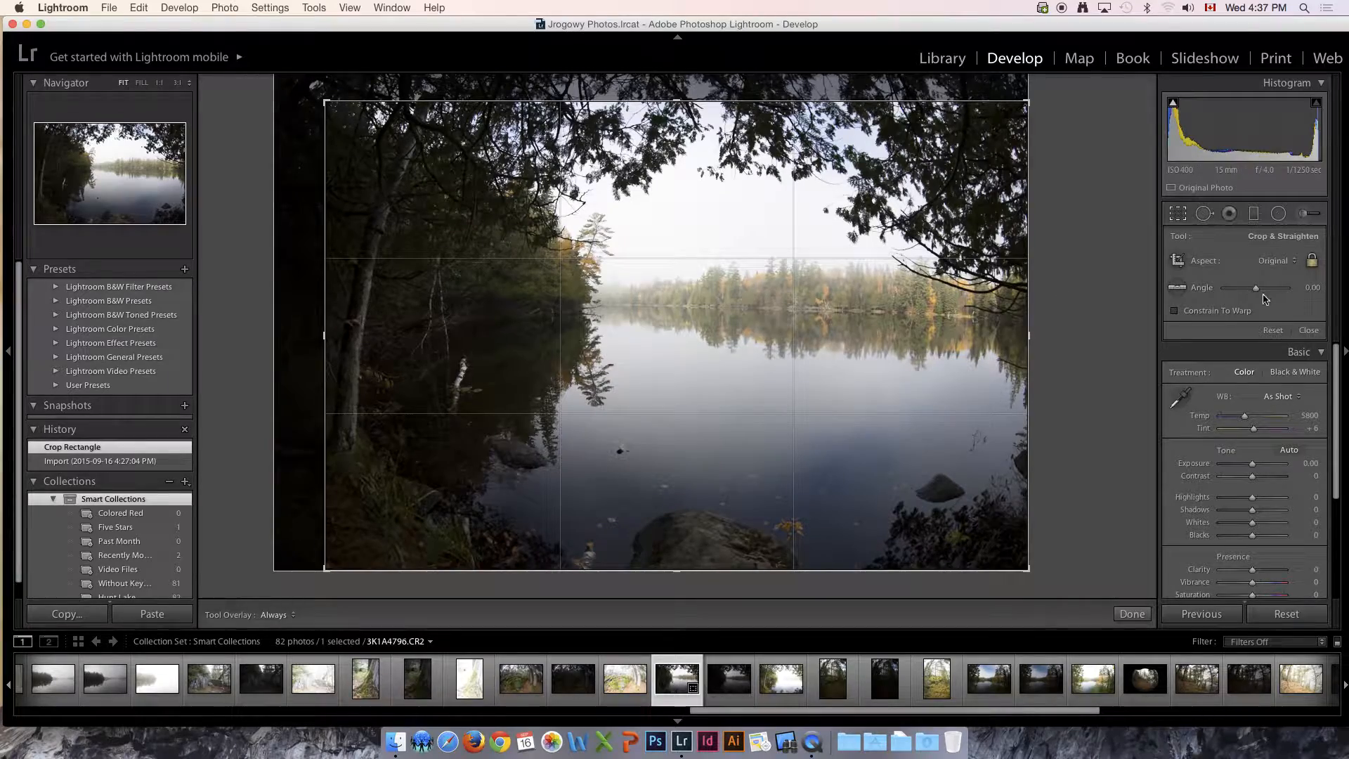
pyautogui.moveTo(1255, 289); pyautogui.dragTo(1256, 294)
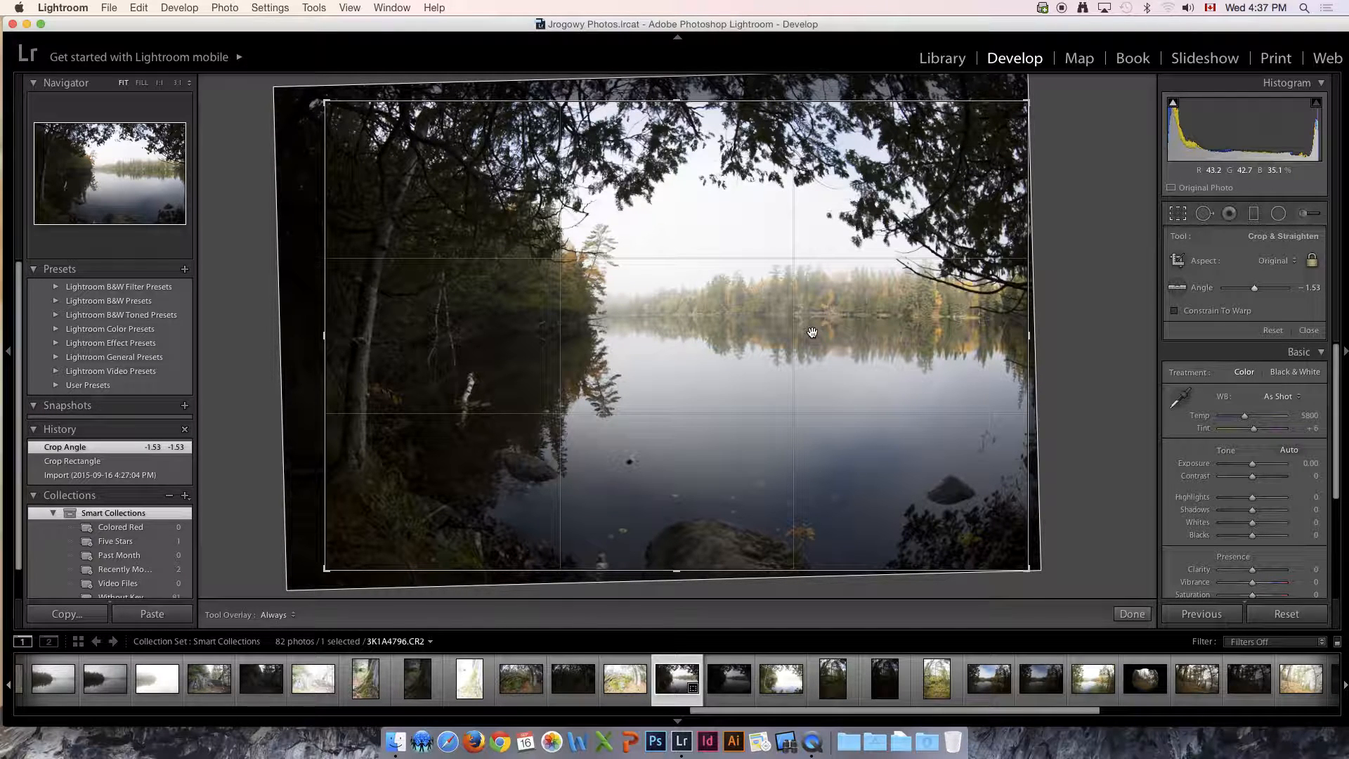
pyautogui.press('Return')
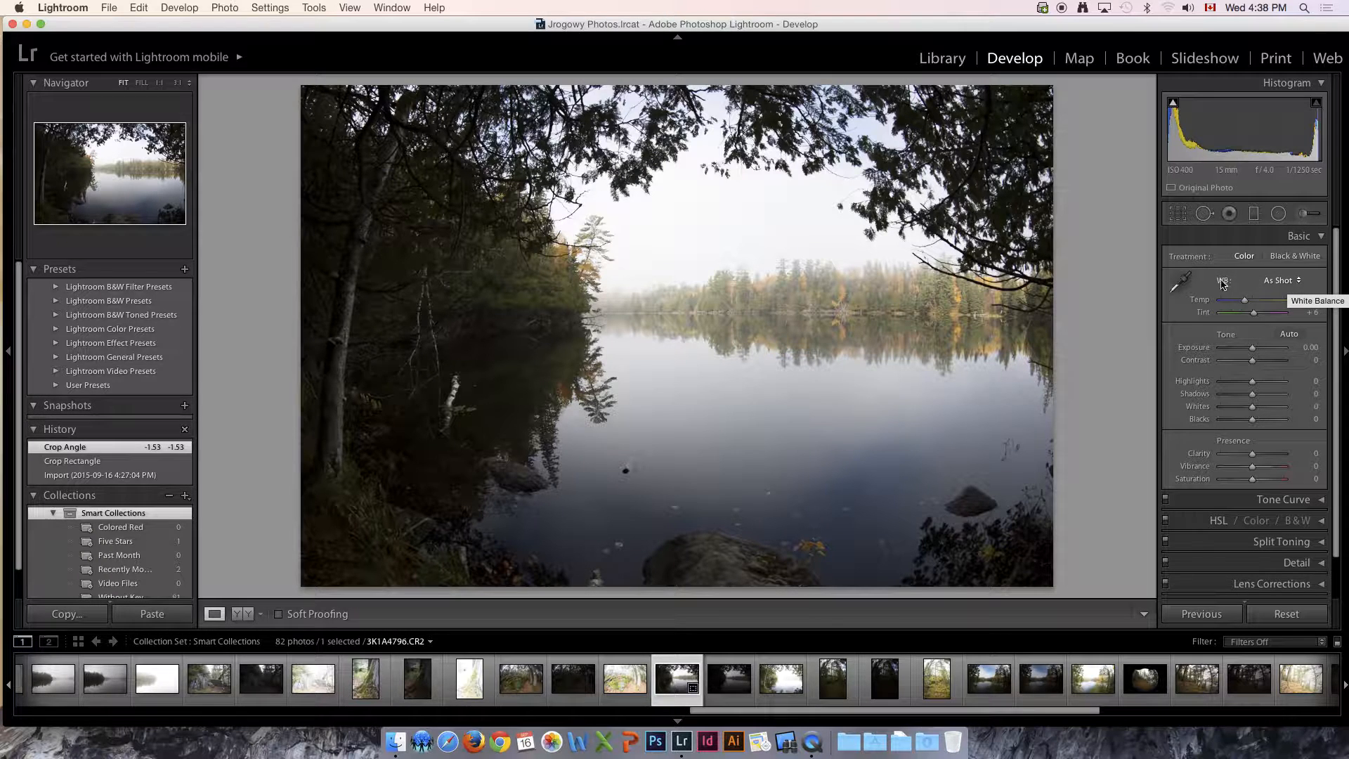
# Step: Try the white balance presets Auto, Daylight, Cloudy, Shade, Tungsten, Fluorescent and Flash in turn on the photo
pyautogui.click(1290, 282)
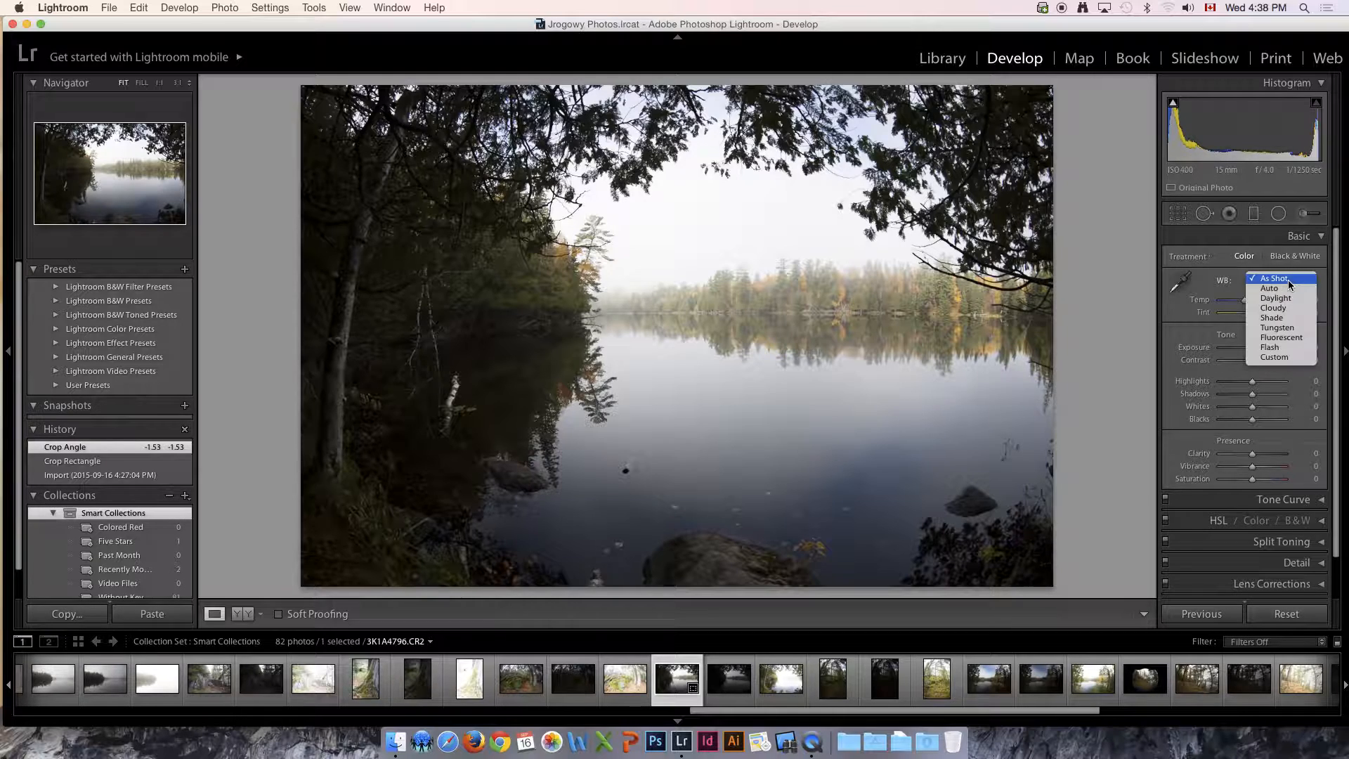
pyautogui.click(1278, 289)
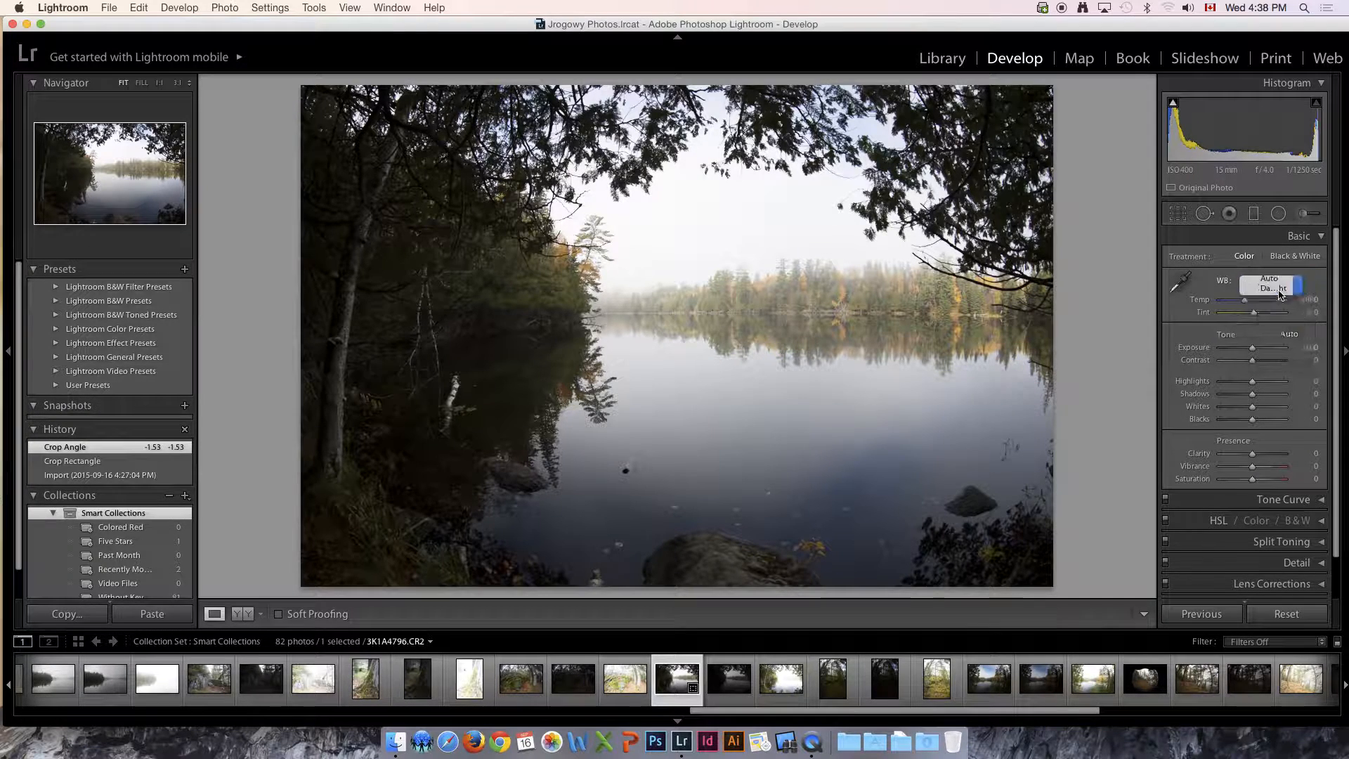
pyautogui.click(1280, 289)
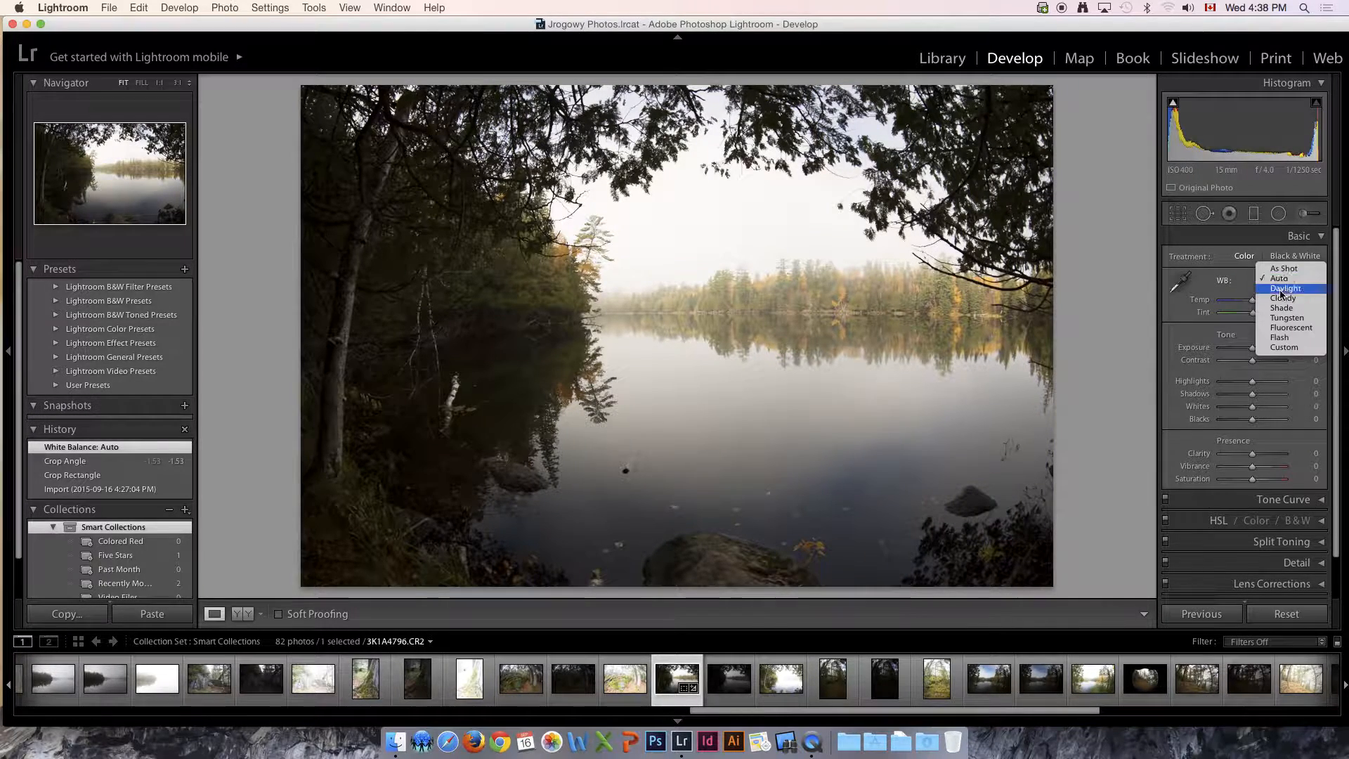
pyautogui.click(1281, 290)
pyautogui.click(1280, 291)
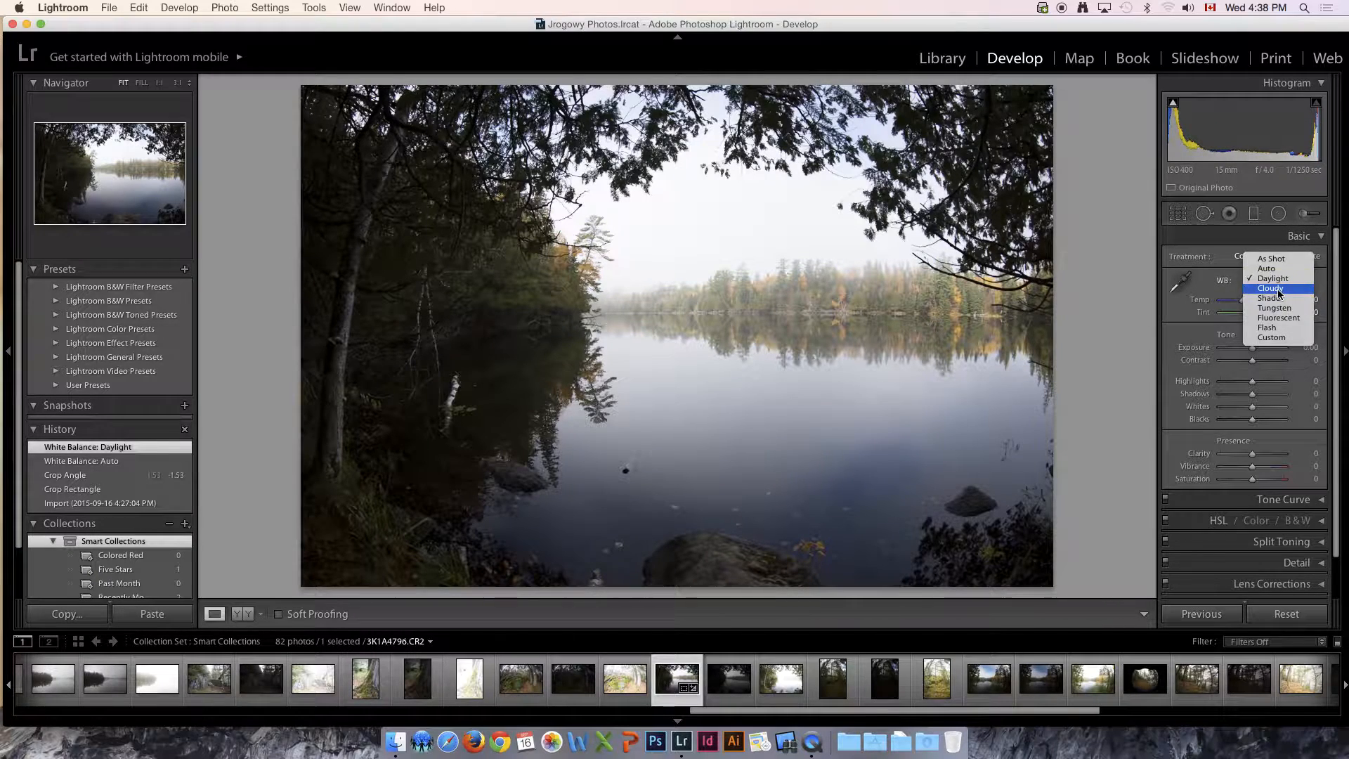
pyautogui.click(1278, 290)
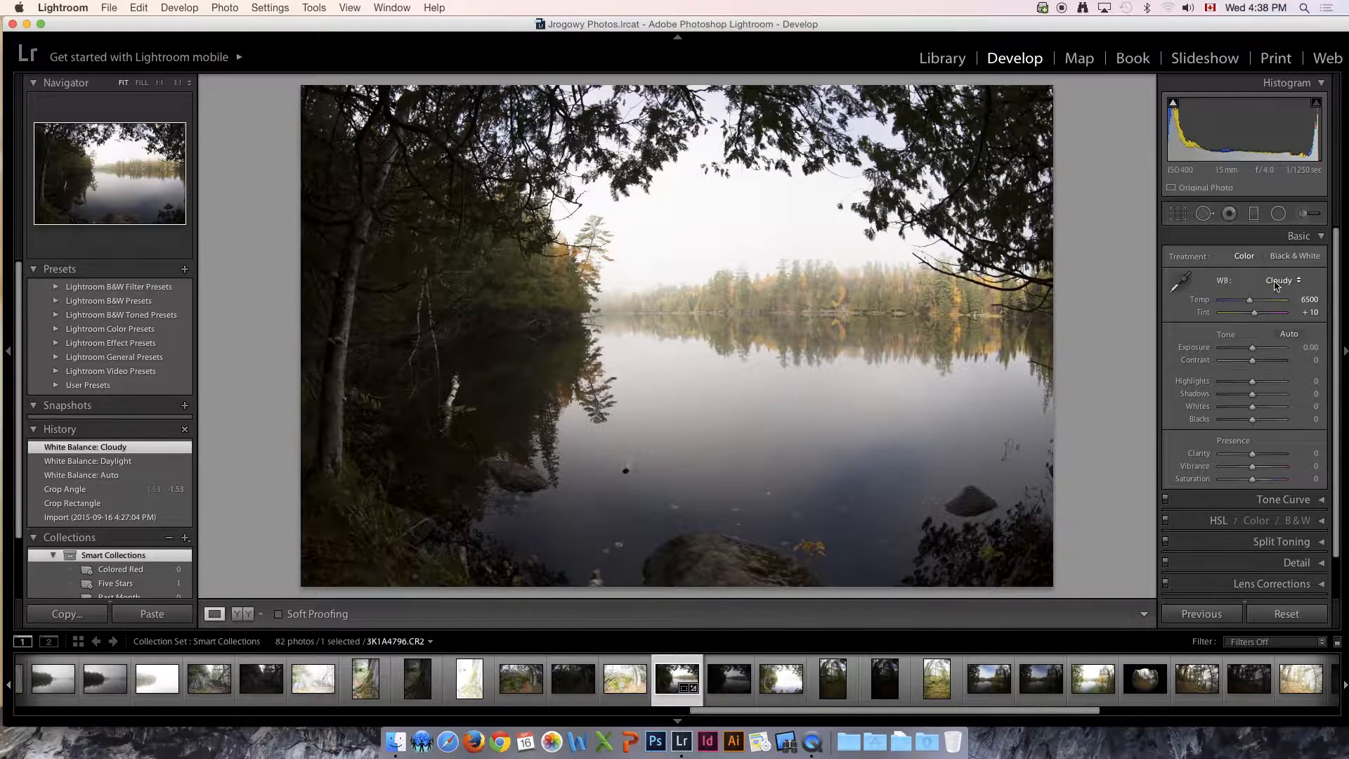
pyautogui.click(1276, 289)
pyautogui.click(1276, 296)
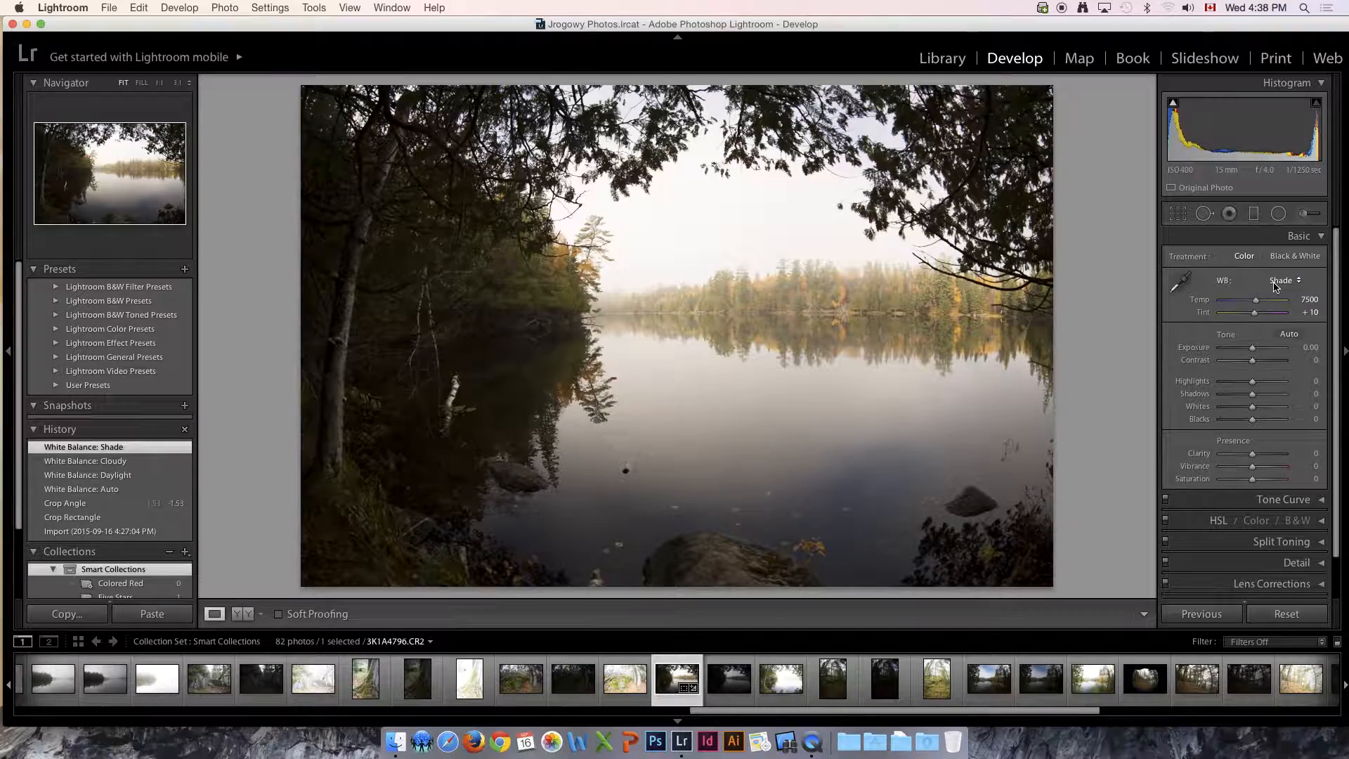
pyautogui.click(1275, 287)
pyautogui.click(1275, 290)
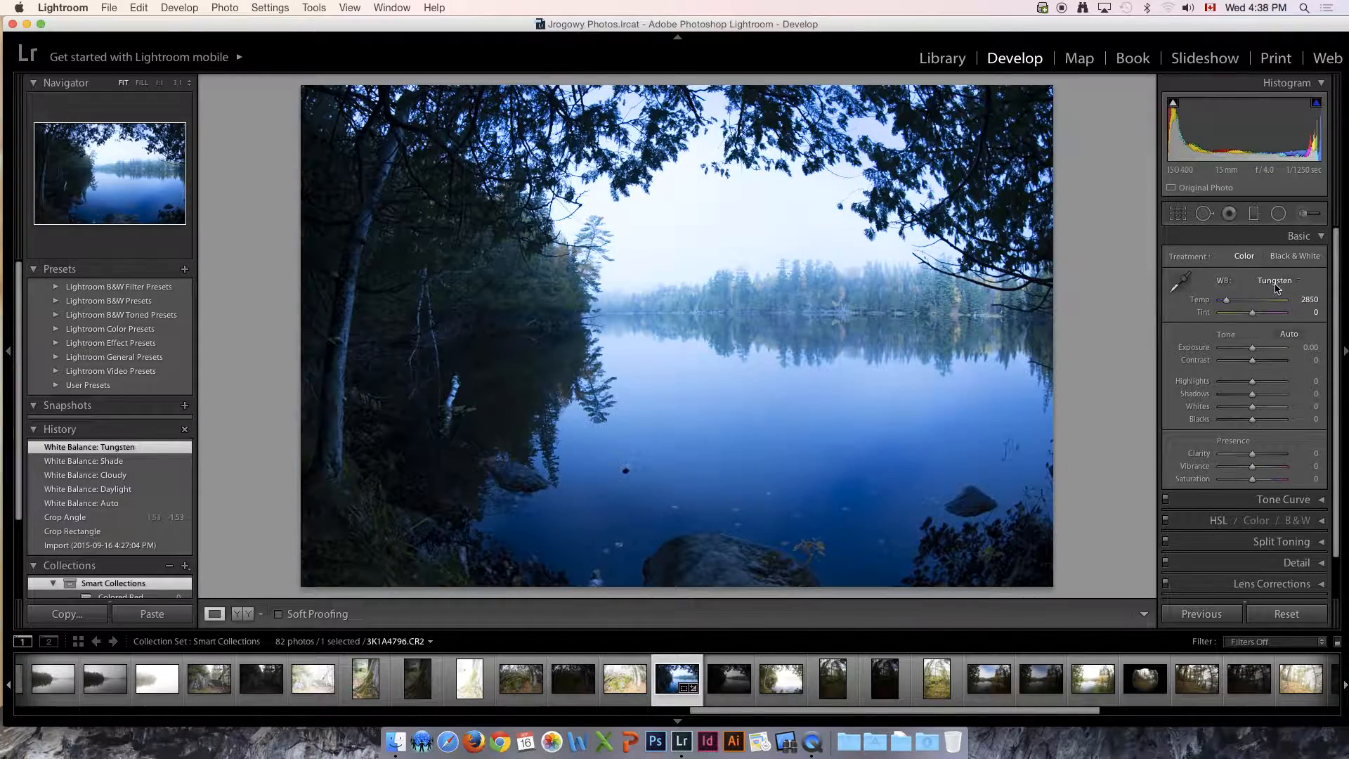
pyautogui.click(1276, 291)
pyautogui.click(1275, 288)
pyautogui.click(1270, 282)
pyautogui.click(1268, 292)
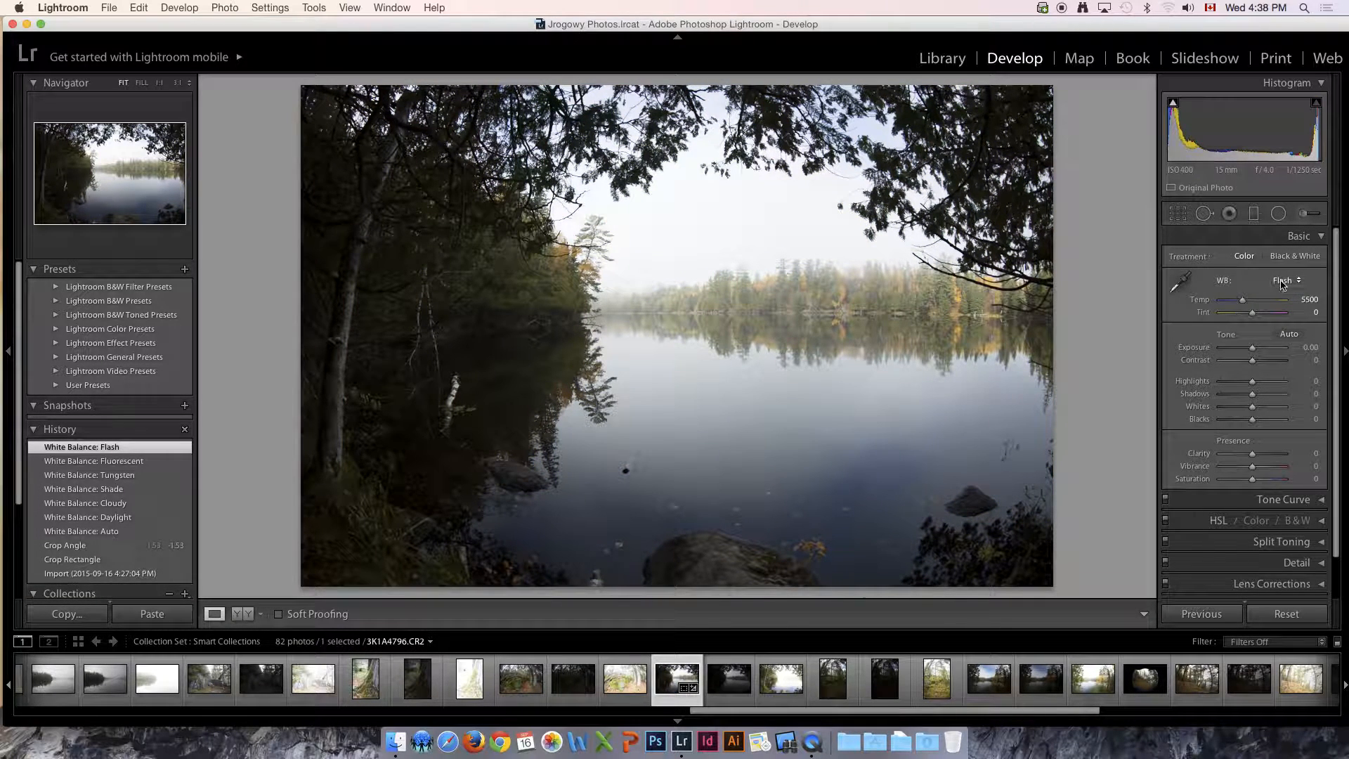
# Step: Sample the lake water as the neutral white balance target, compare it with the Shade preset and return to Custom
pyautogui.click(1183, 286)
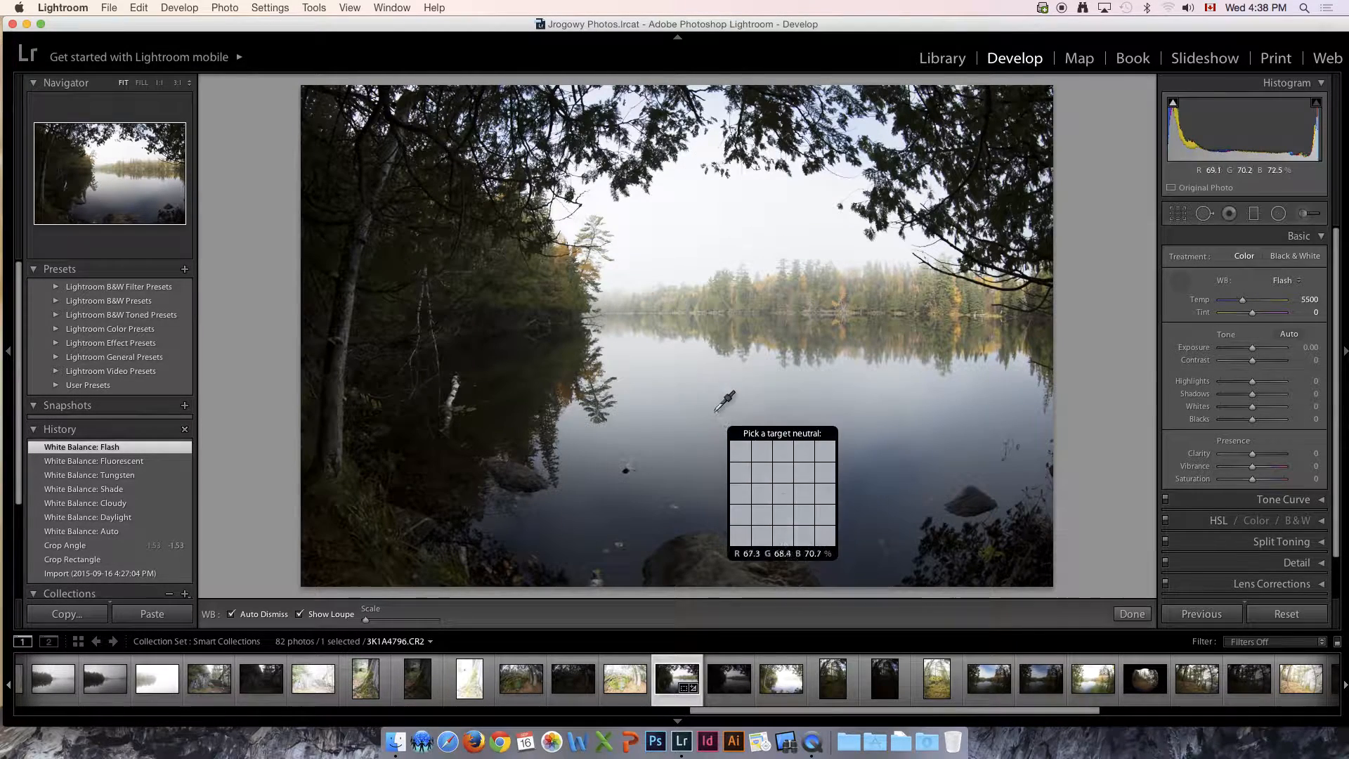
pyautogui.click(728, 425)
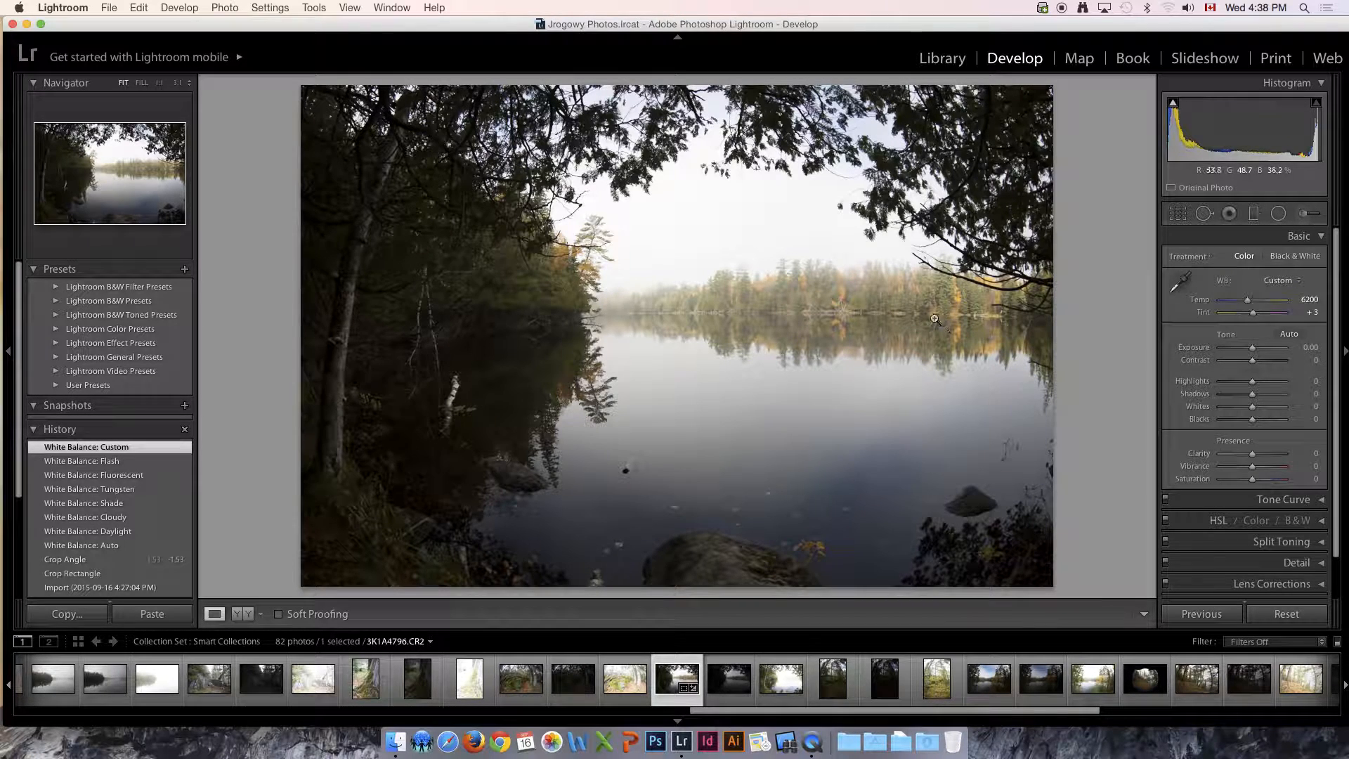
pyautogui.click(1278, 281)
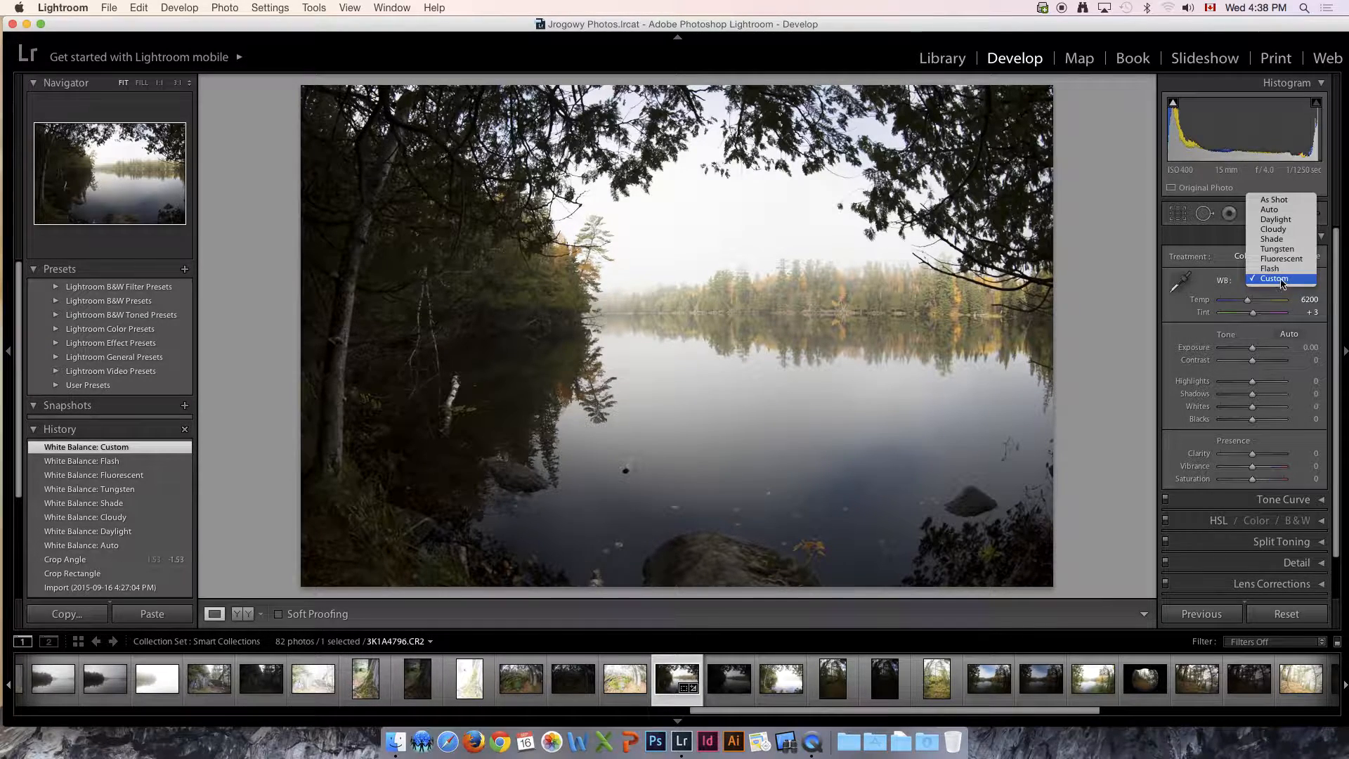
pyautogui.click(1271, 239)
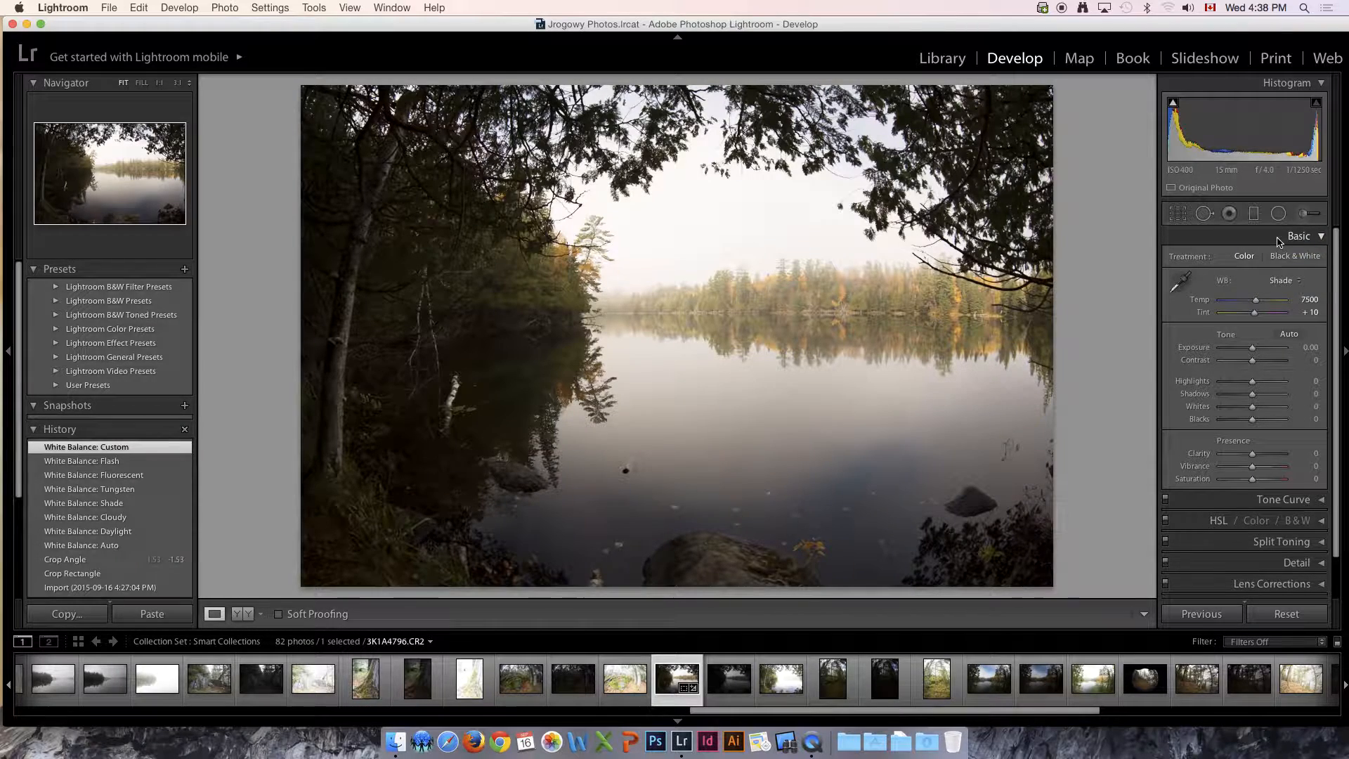
pyautogui.click(1276, 277)
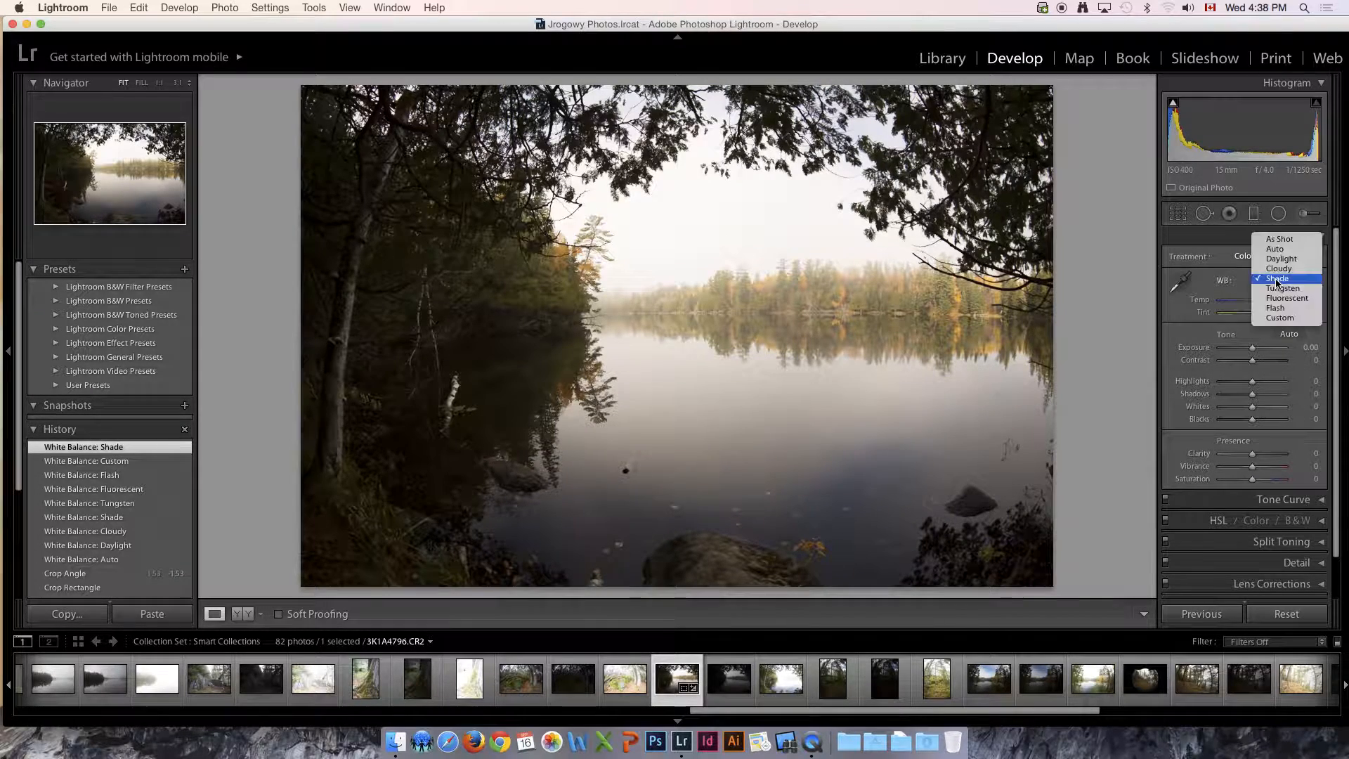
pyautogui.click(1277, 319)
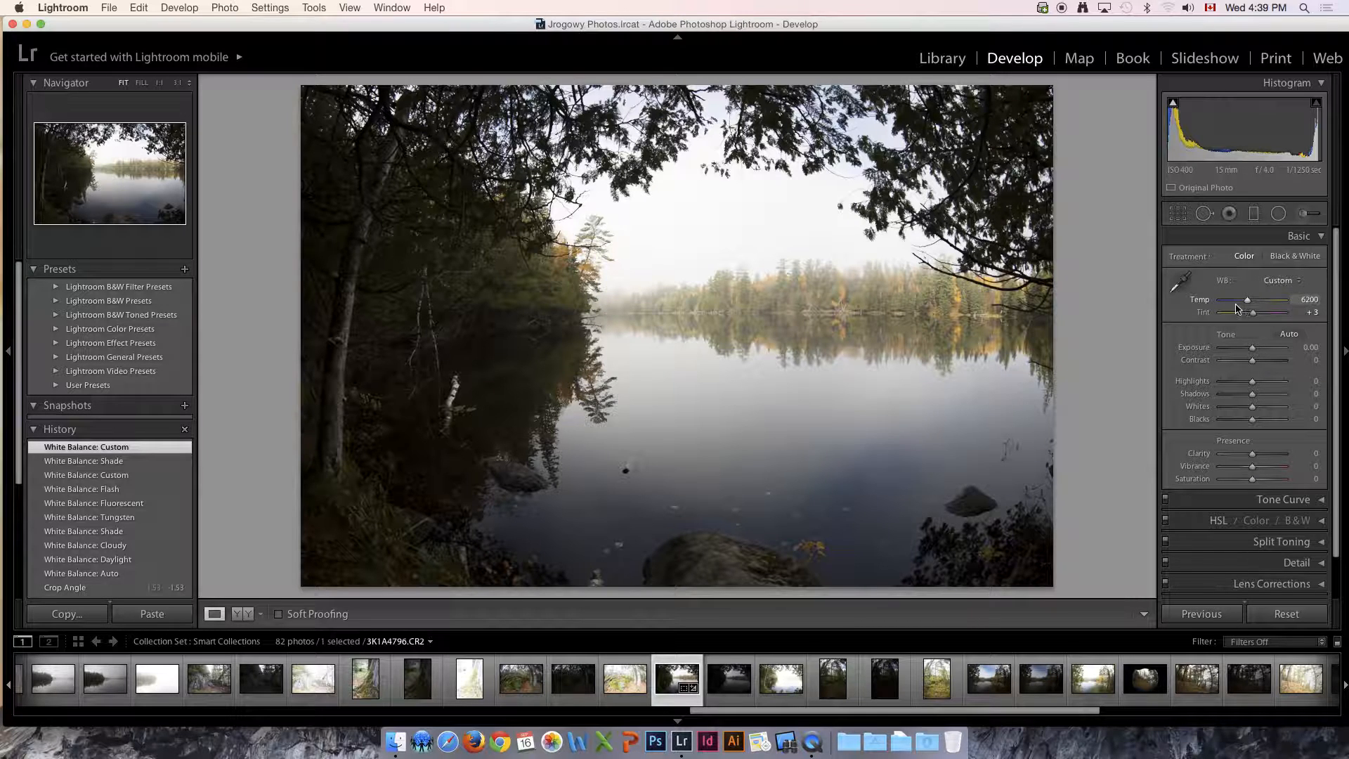
# Step: Try a warmer color temperature before setting it to 5854, and set the exposure to -0.60
pyautogui.moveTo(1248, 302)
pyautogui.mouseDown()
pyautogui.moveTo(1230, 300)
pyautogui.moveTo(1262, 303)
pyautogui.mouseUp()
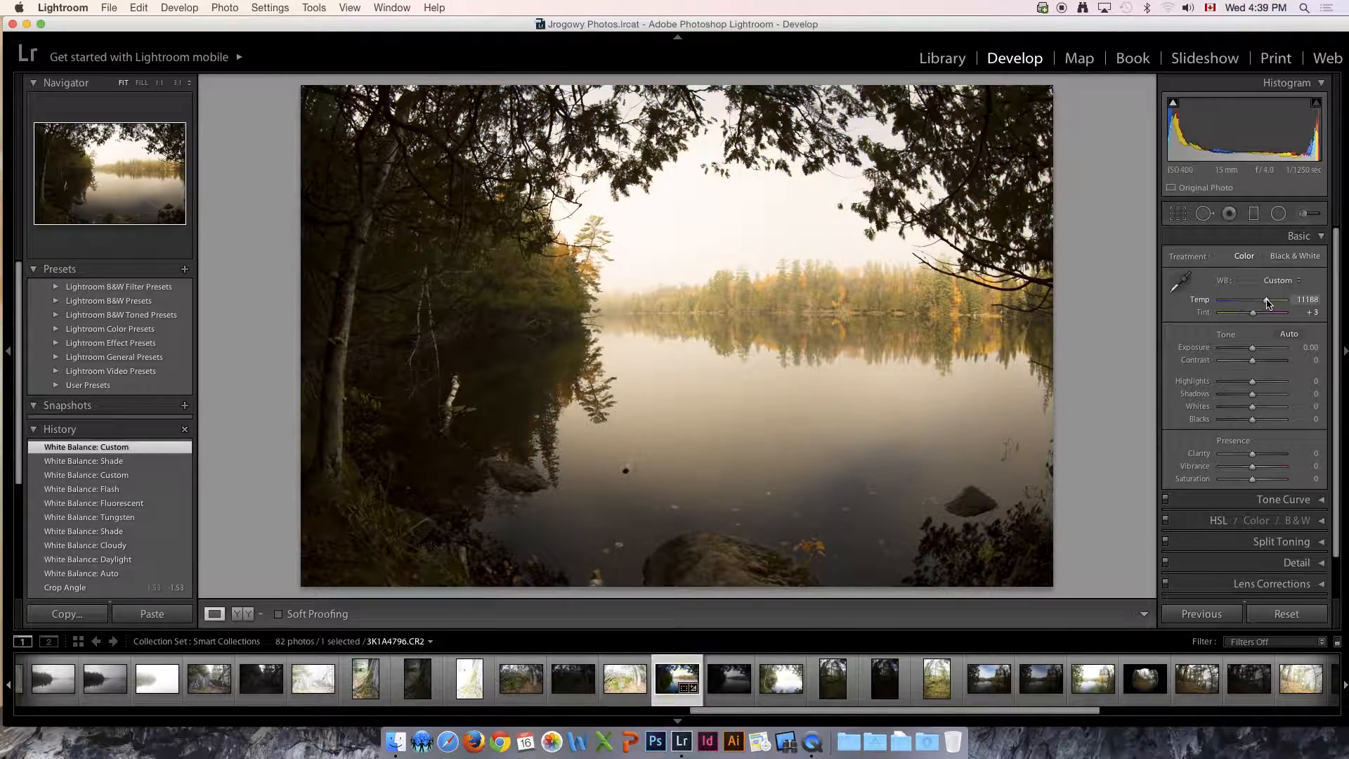
pyautogui.moveTo(1269, 303); pyautogui.dragTo(1246, 303)
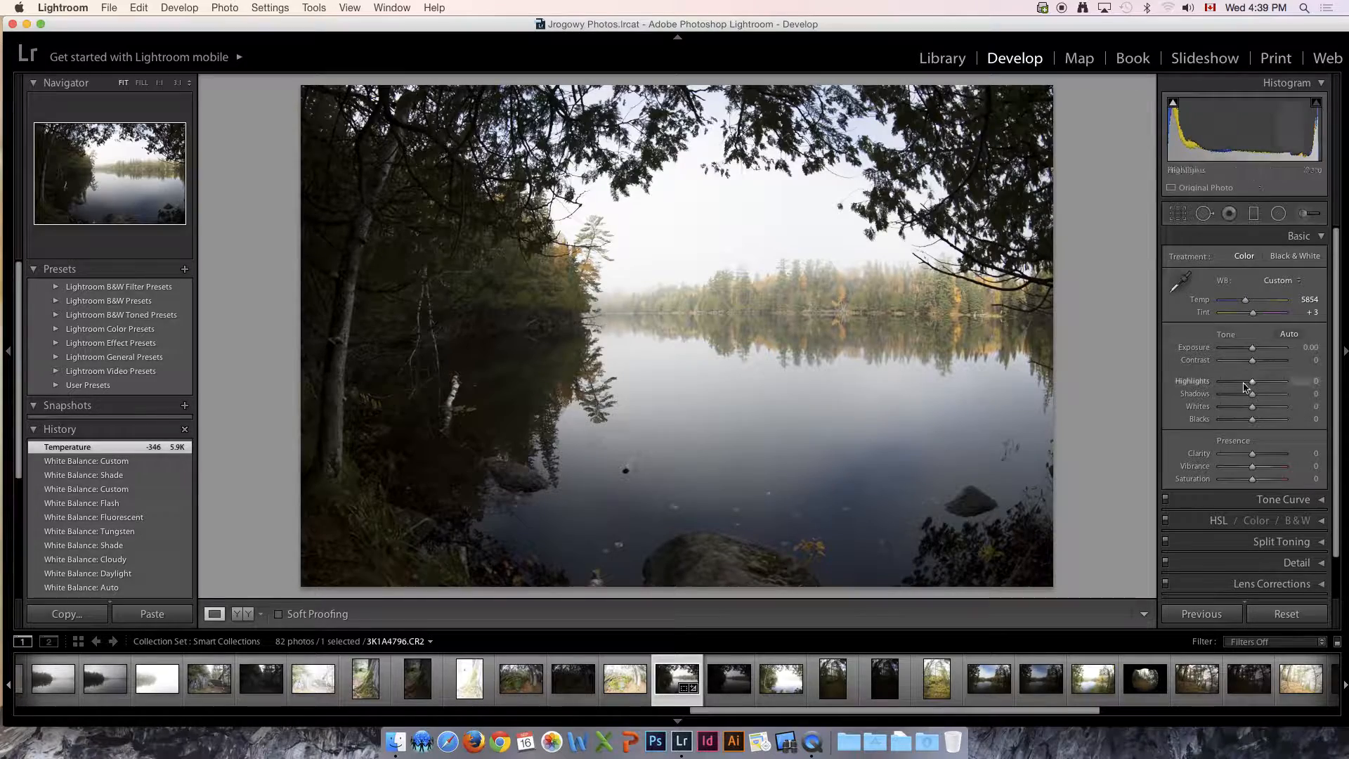
pyautogui.moveTo(1255, 353); pyautogui.dragTo(1255, 350)
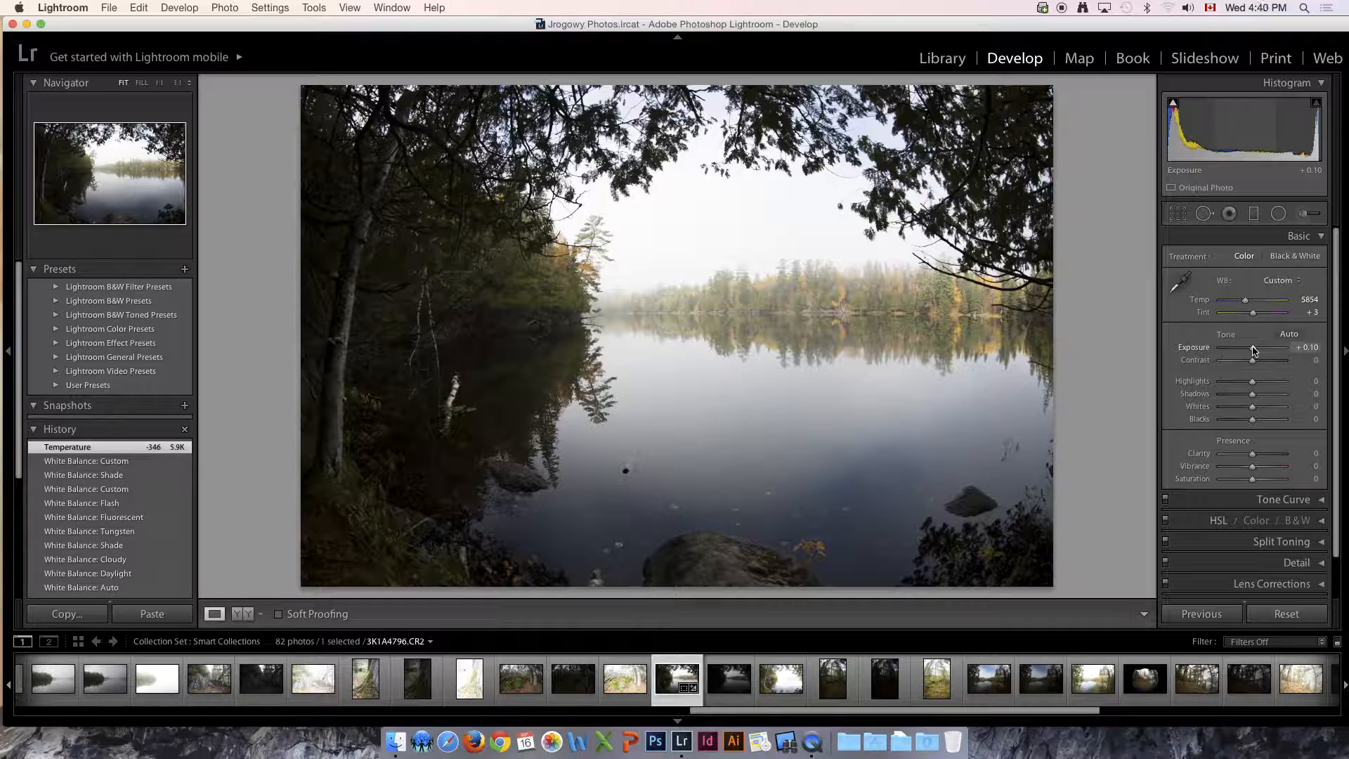
pyautogui.moveTo(1255, 350); pyautogui.dragTo(1249, 355)
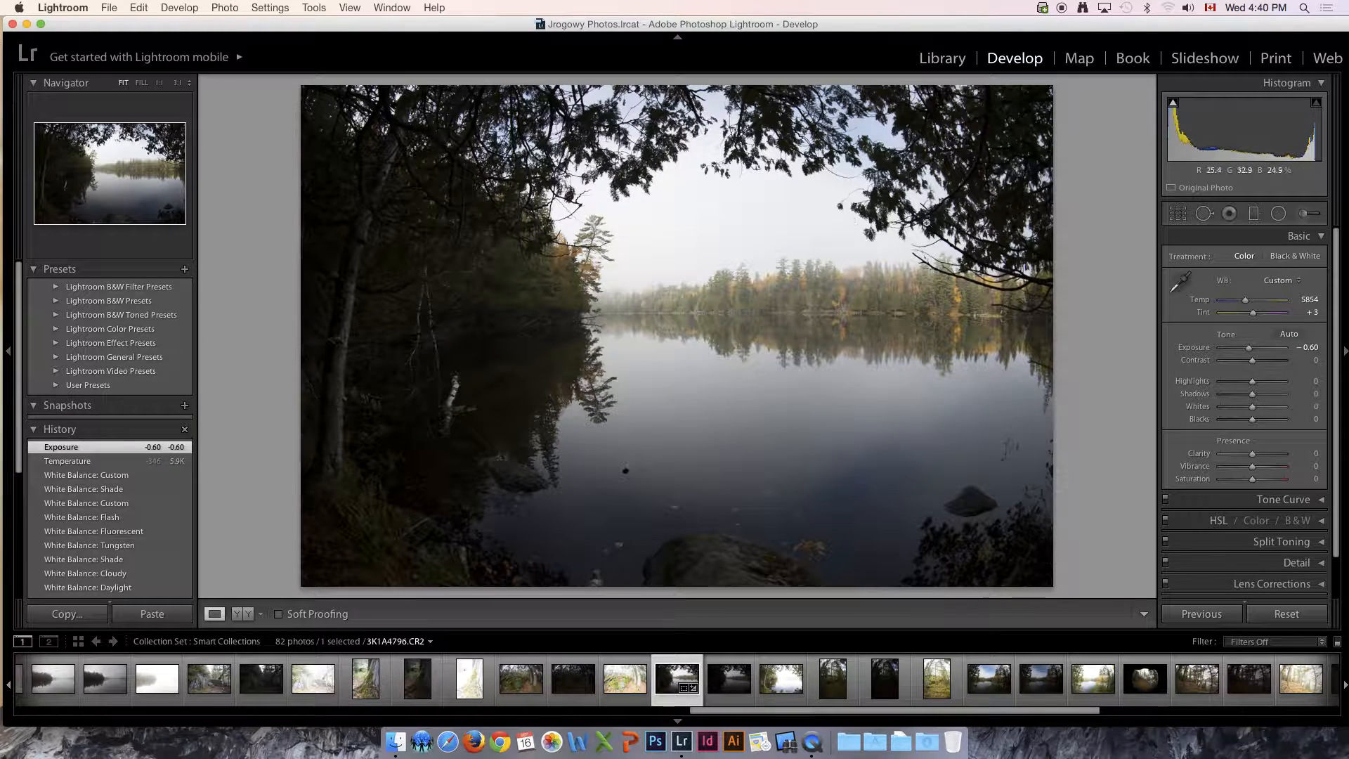
# Step: Soften the photo's tonal range with contrast -32, highlights -50 and shadows +68
pyautogui.moveTo(1253, 360)
pyautogui.mouseDown()
pyautogui.moveTo(1278, 361)
pyautogui.moveTo(1219, 381)
pyautogui.moveTo(1242, 376)
pyautogui.mouseUp()
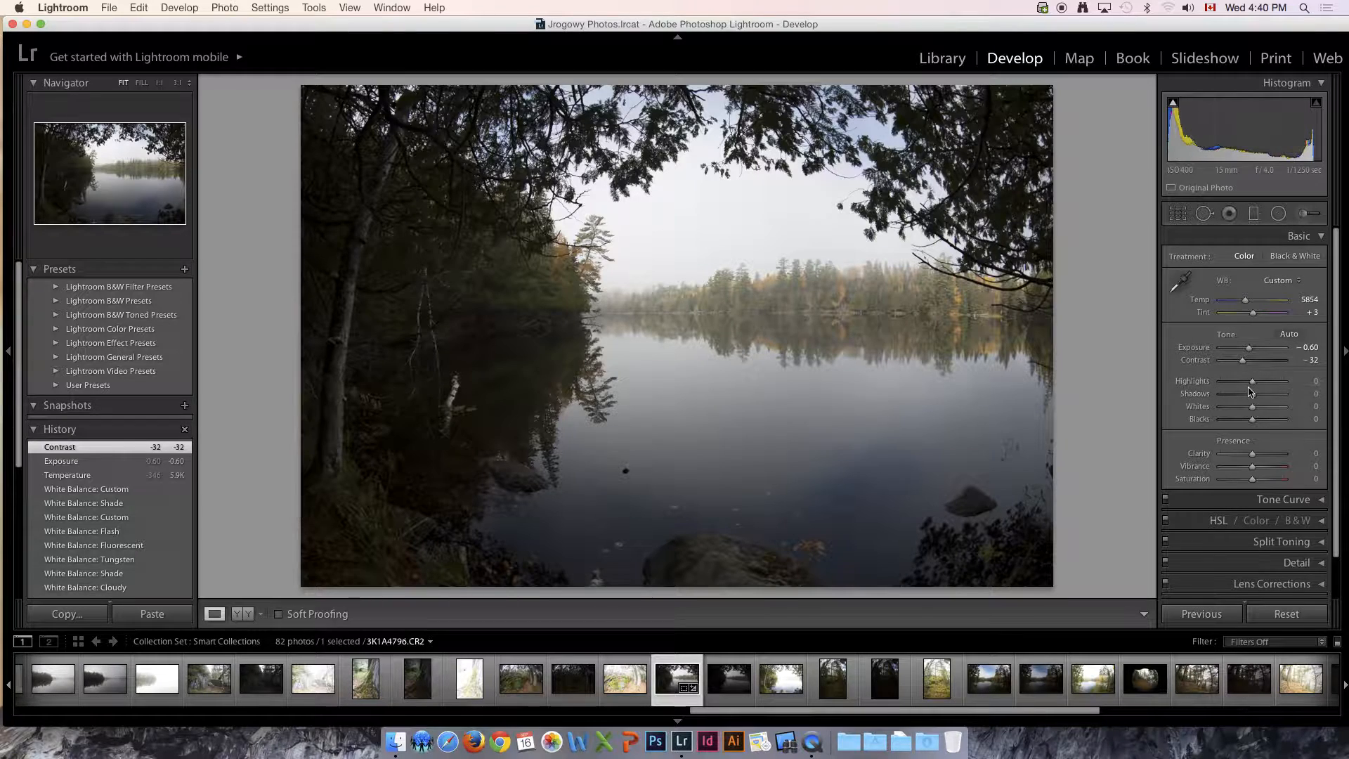
pyautogui.moveTo(1253, 384)
pyautogui.mouseDown()
pyautogui.moveTo(1213, 386)
pyautogui.moveTo(1236, 385)
pyautogui.mouseUp()
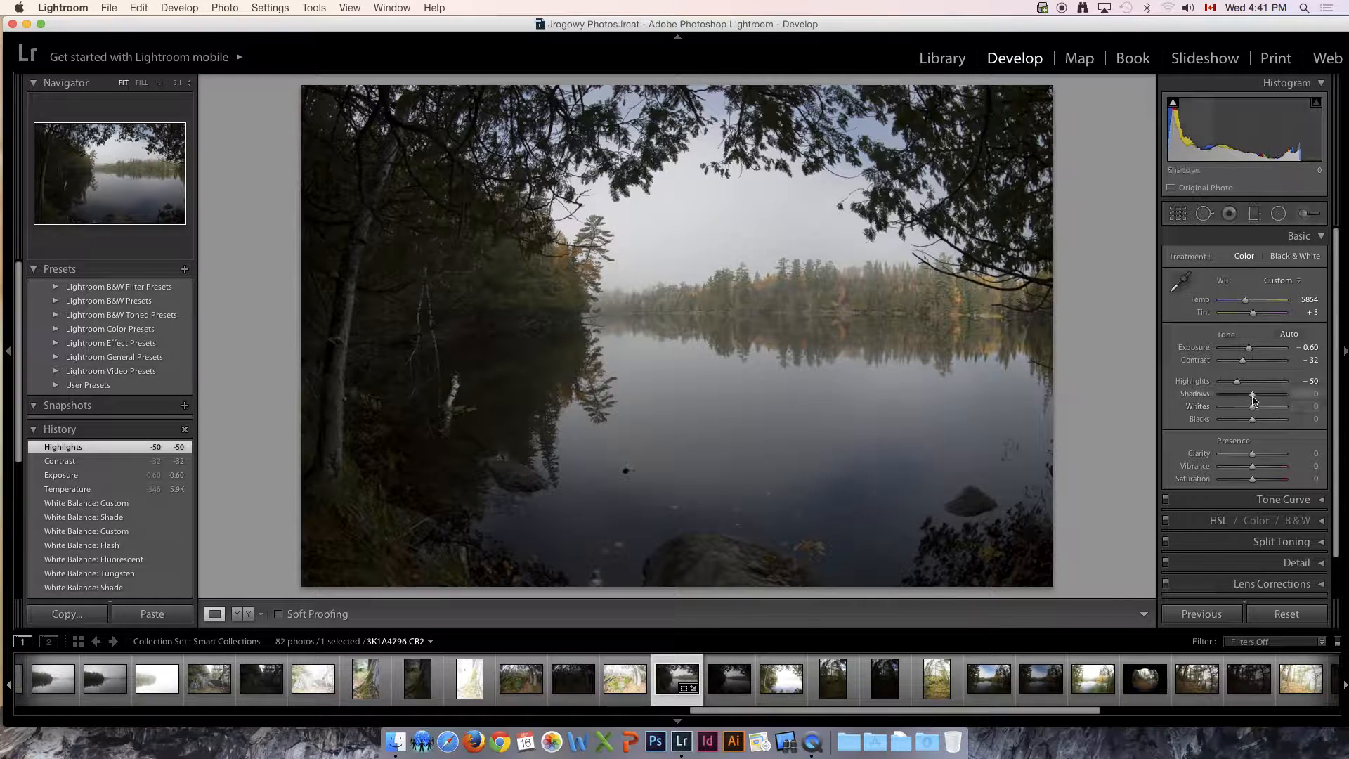
pyautogui.moveTo(1255, 397); pyautogui.dragTo(1275, 398)
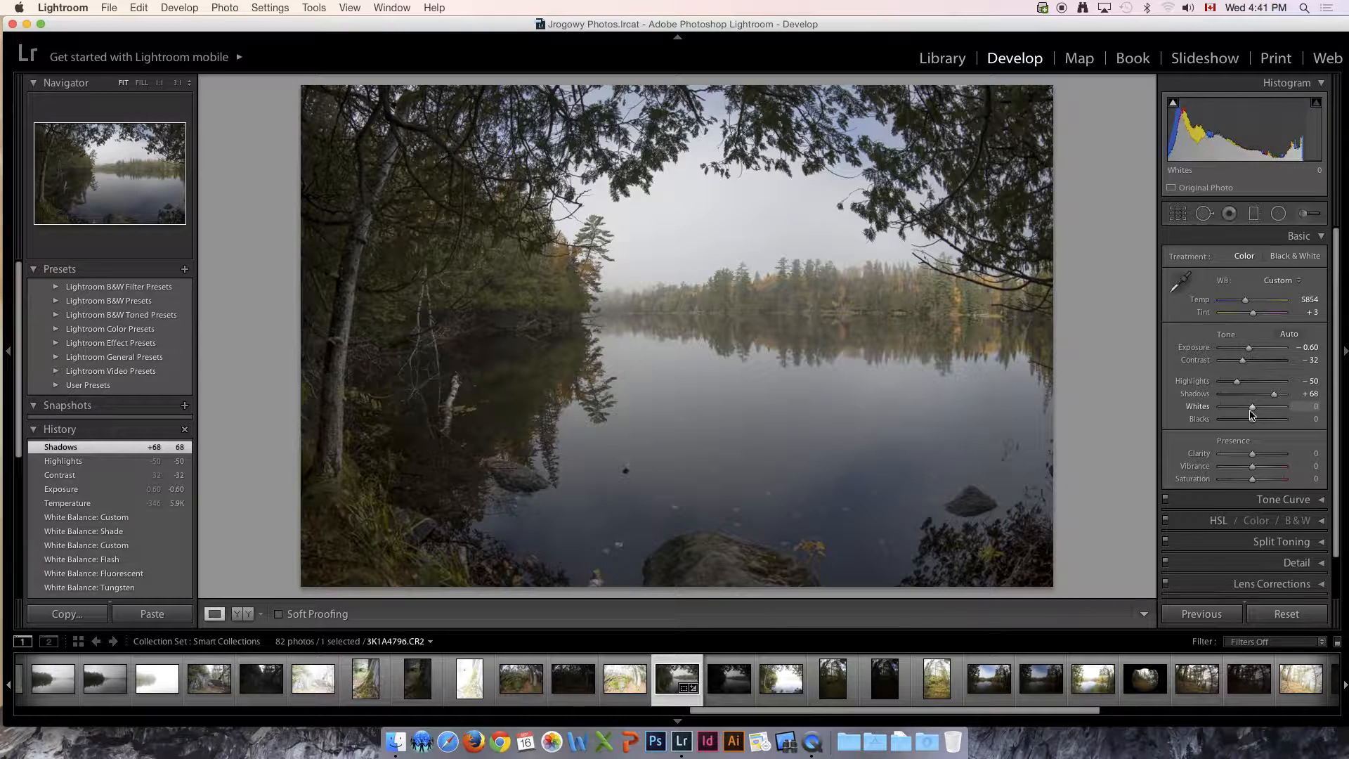
# Step: Set the photo's whites to +48 and its blacks to +23
pyautogui.moveTo(1252, 410)
pyautogui.mouseDown()
pyautogui.moveTo(1232, 409)
pyautogui.moveTo(1271, 397)
pyautogui.mouseUp()
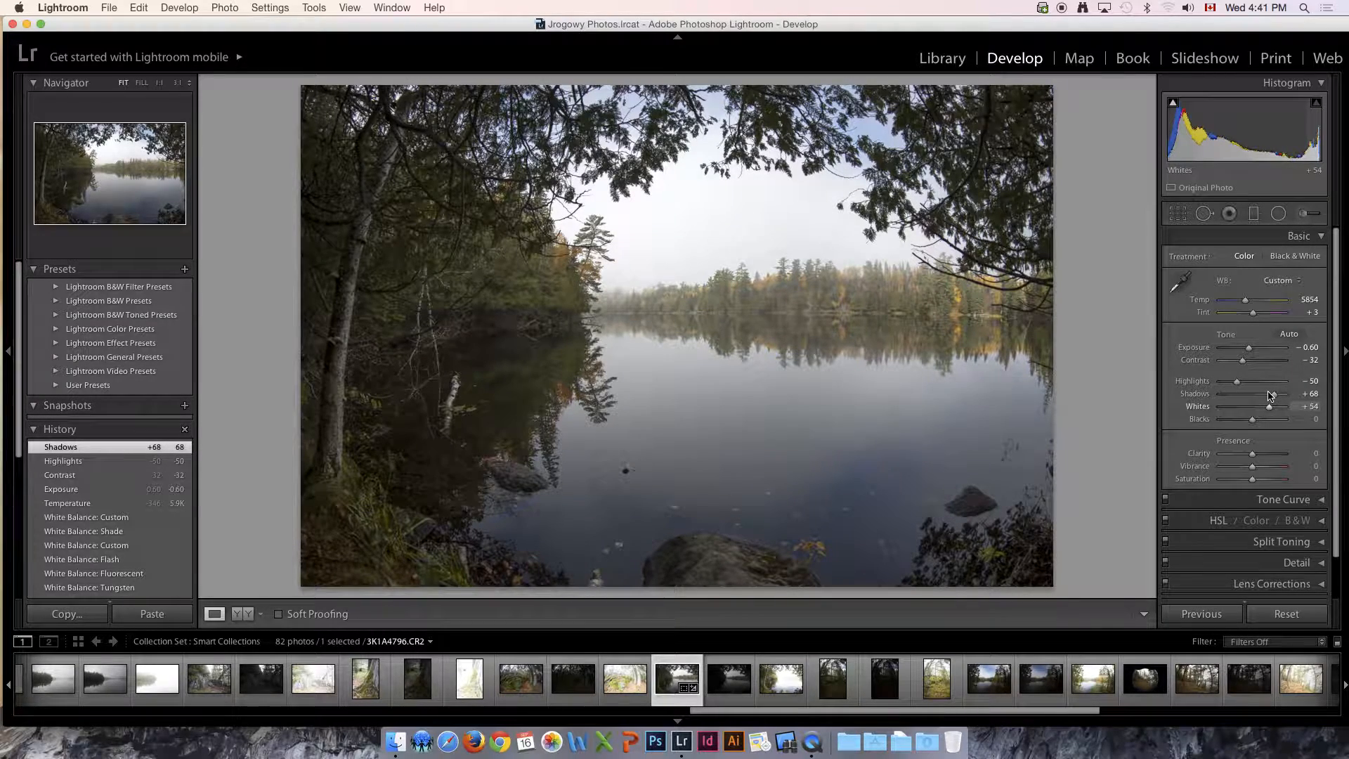
pyautogui.moveTo(1268, 397); pyautogui.dragTo(1270, 397)
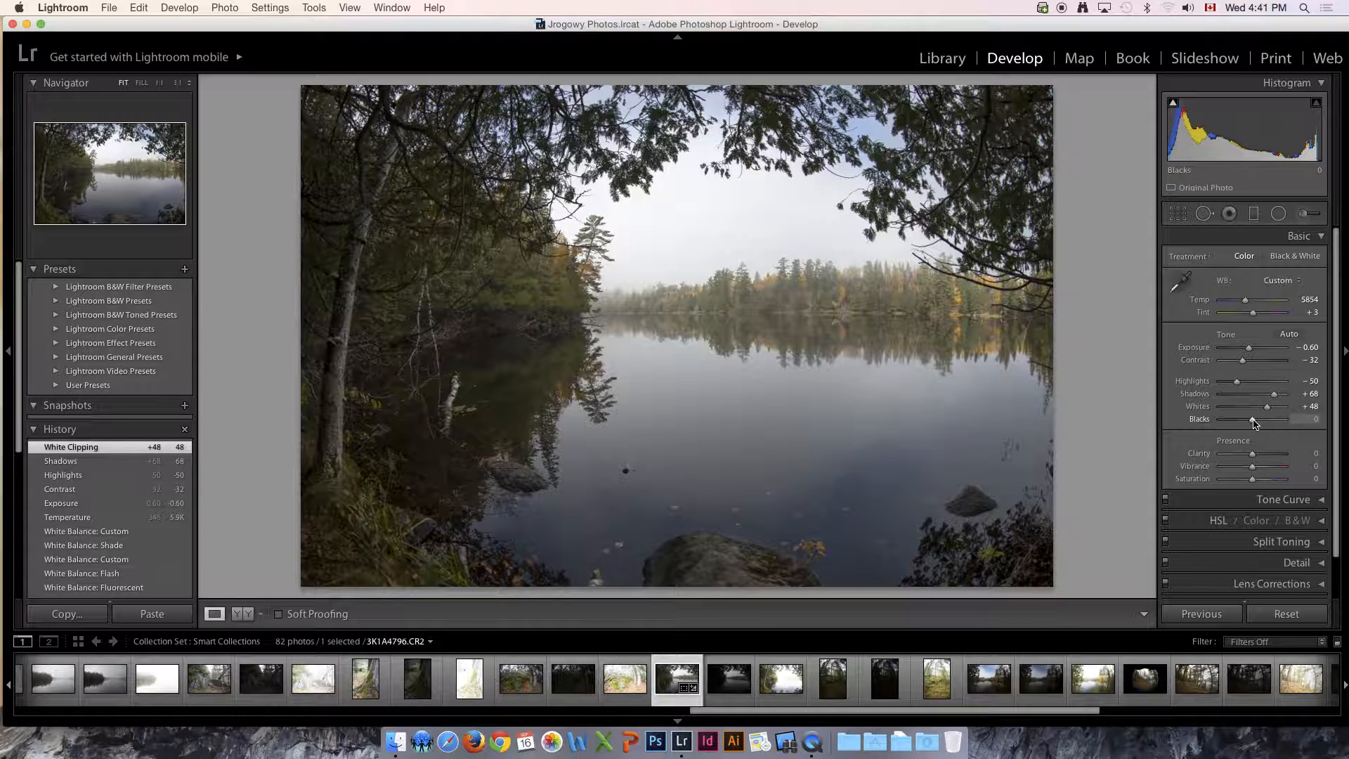
pyautogui.moveTo(1257, 423); pyautogui.dragTo(1262, 421)
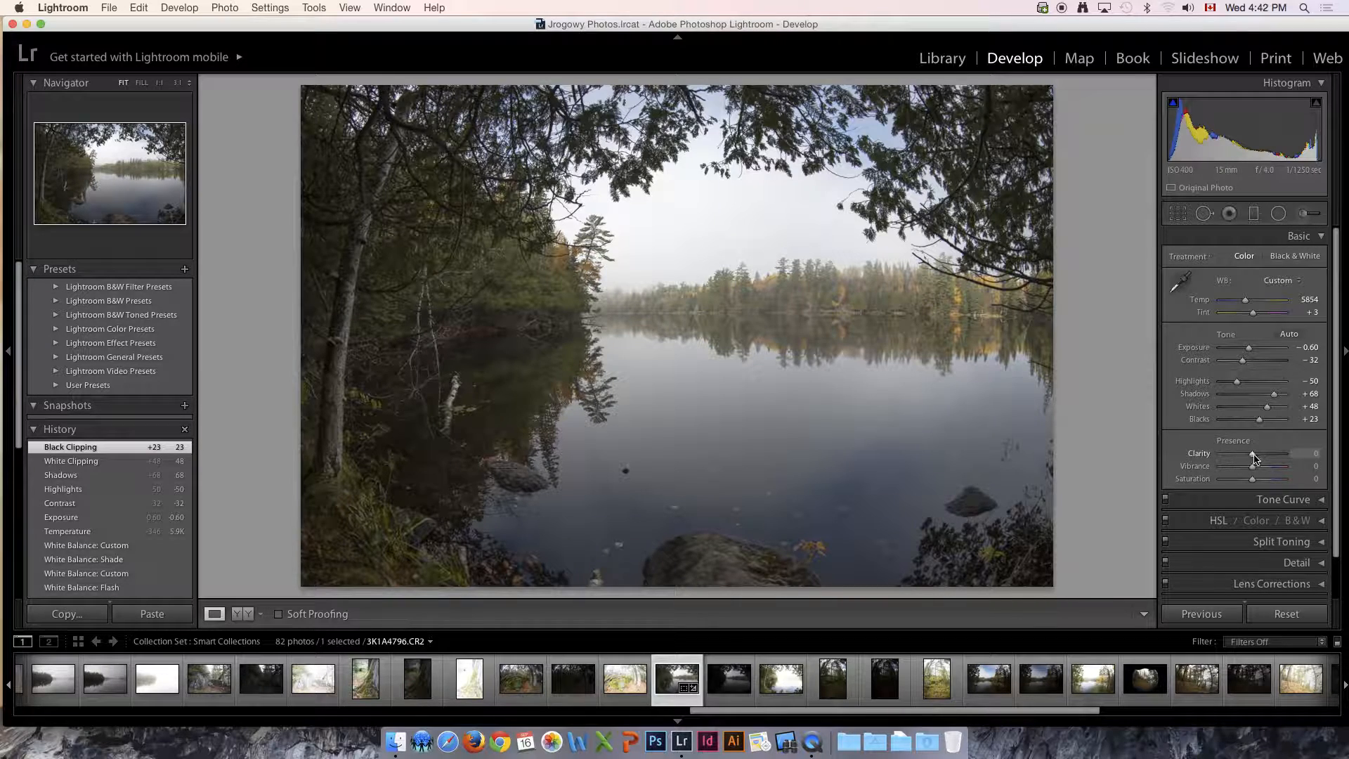
# Step: Test the photo's clarity at +25 and at both extremes, and settle on +54
pyautogui.moveTo(1255, 458); pyautogui.dragTo(1259, 458)
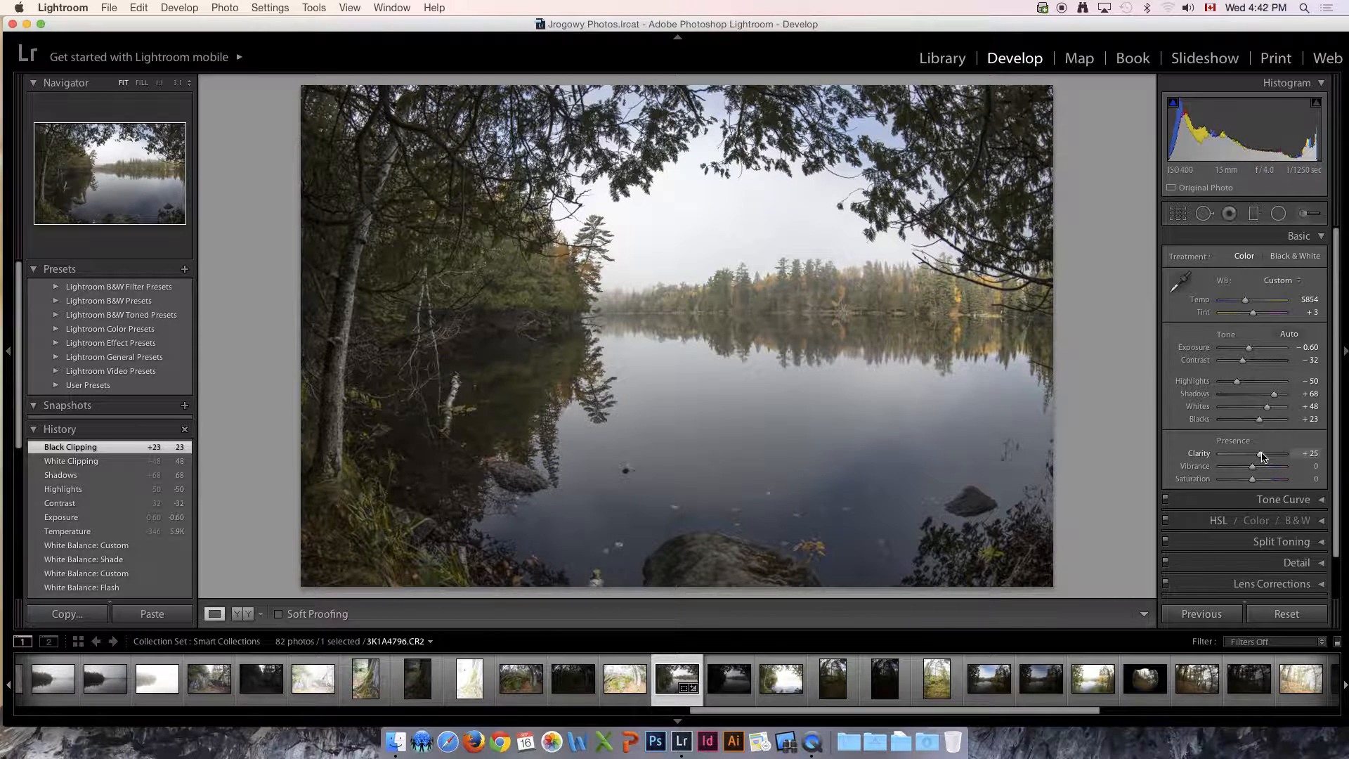
pyautogui.moveTo(1262, 457); pyautogui.dragTo(1262, 456)
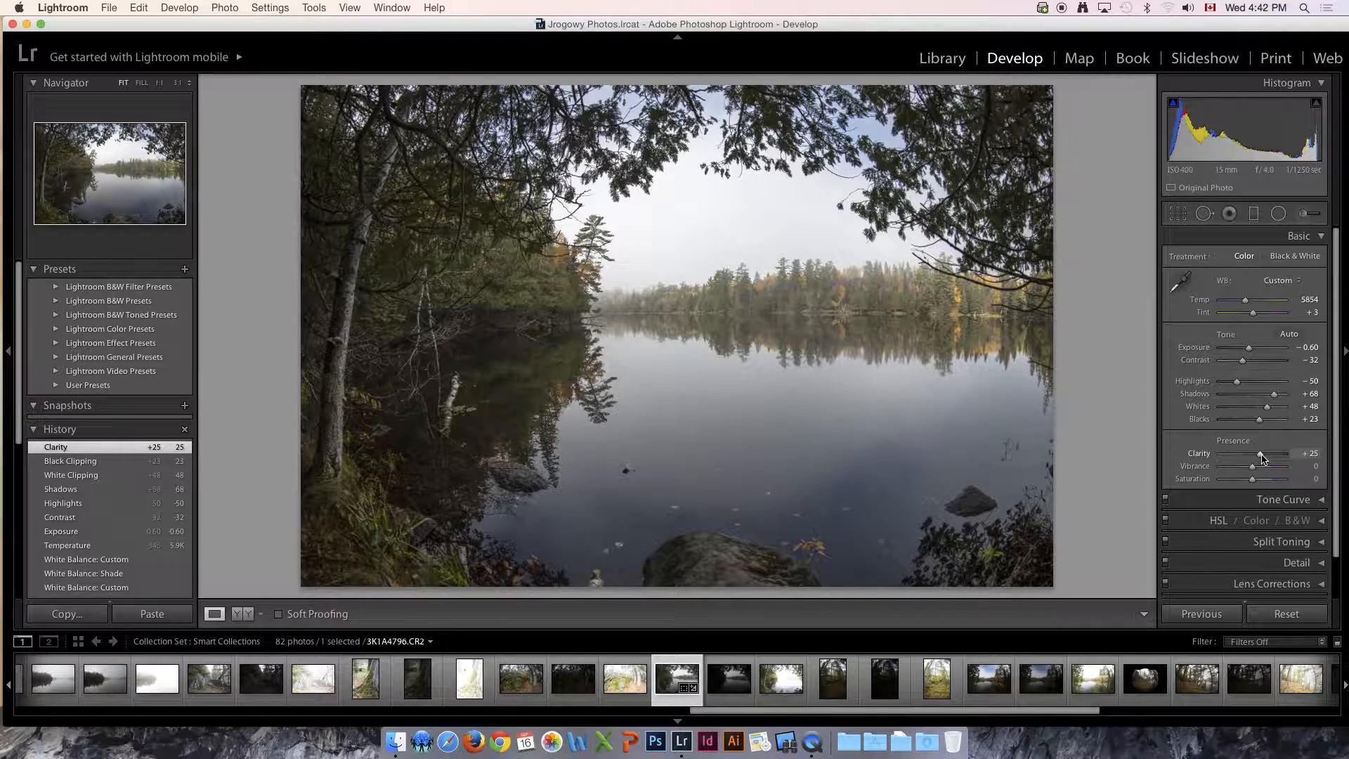
pyautogui.moveTo(1263, 455); pyautogui.dragTo(1307, 454)
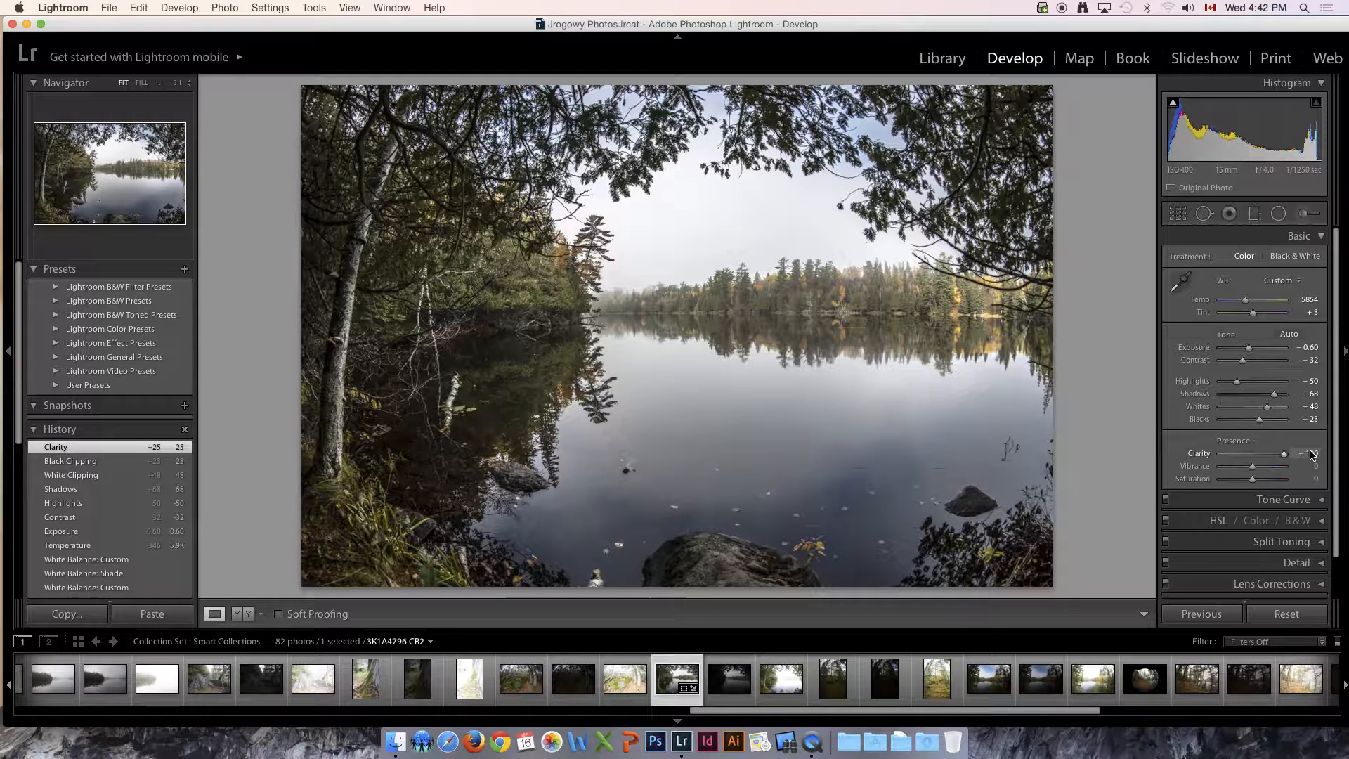
pyautogui.moveTo(1293, 458)
pyautogui.mouseDown()
pyautogui.moveTo(1203, 463)
pyautogui.moveTo(1274, 455)
pyautogui.mouseUp()
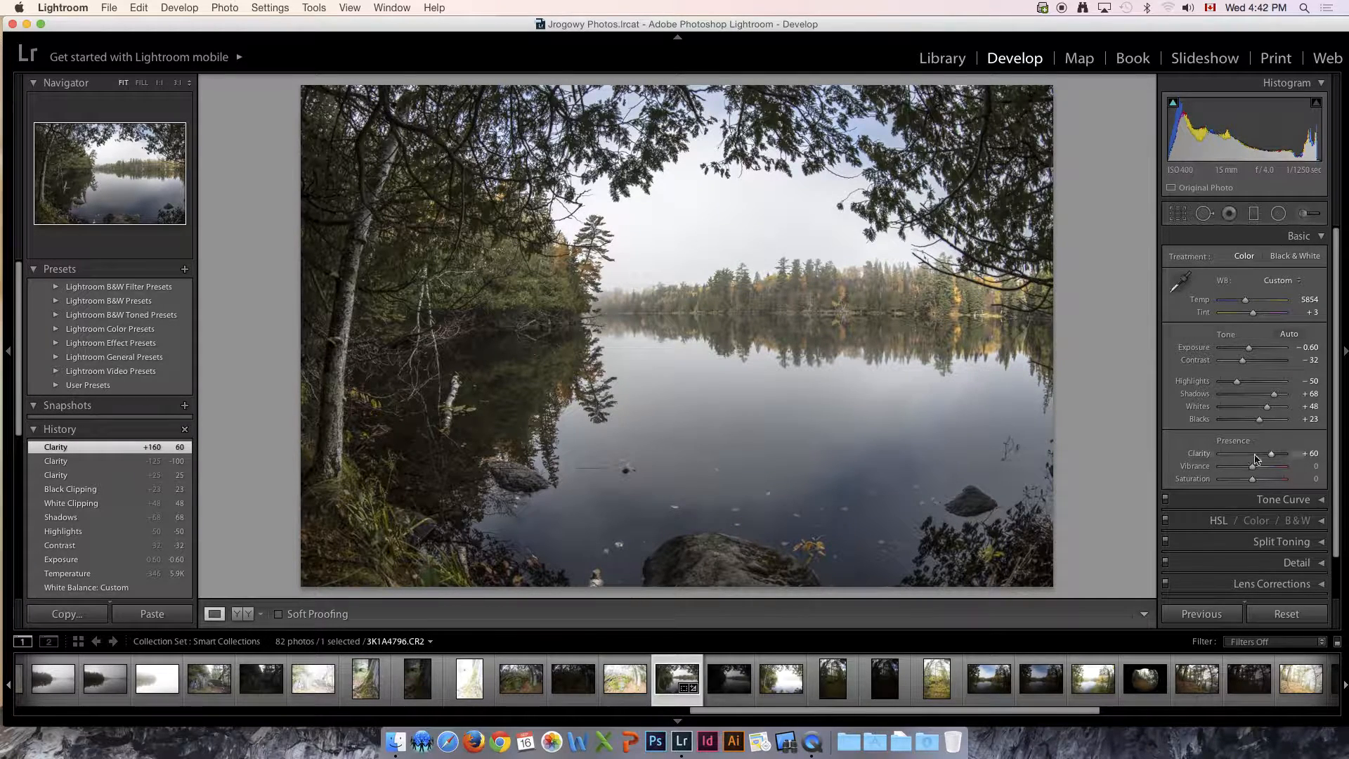
pyautogui.moveTo(1272, 458); pyautogui.dragTo(1269, 456)
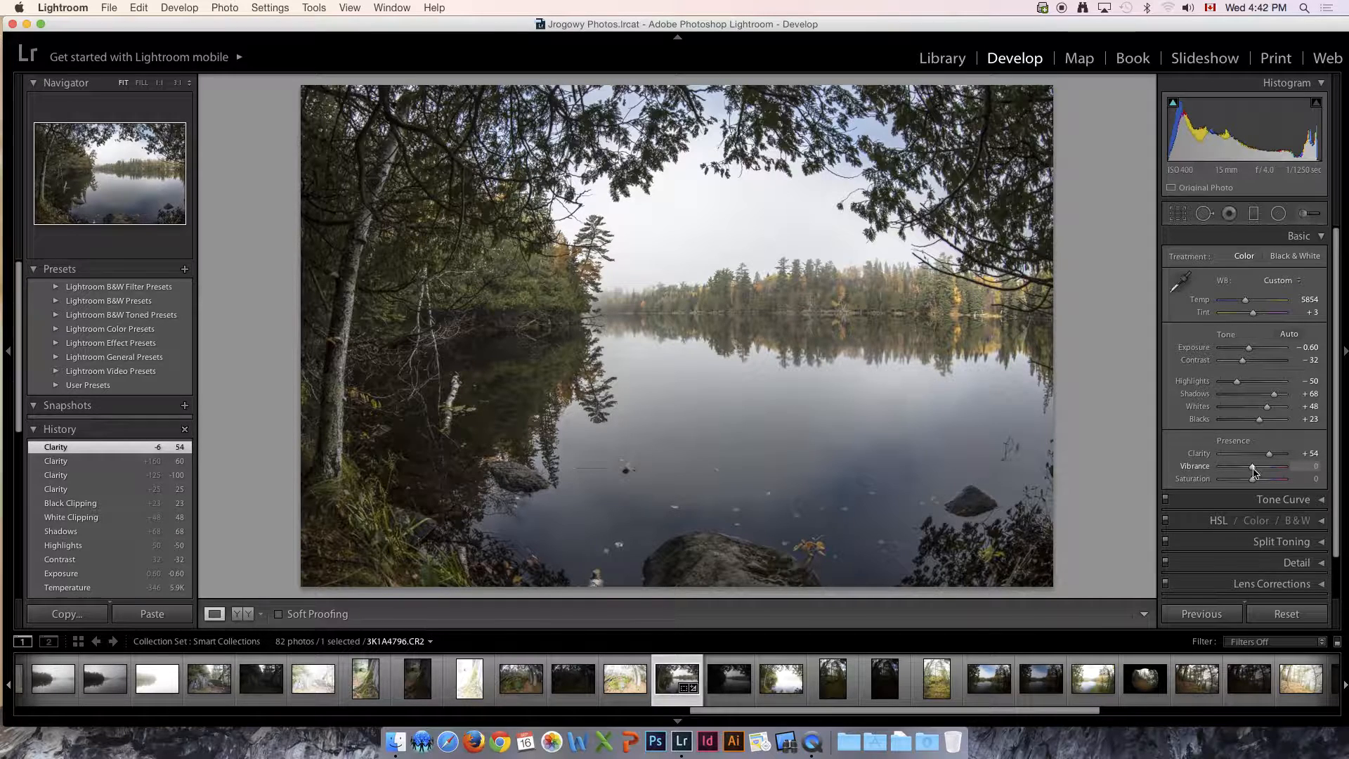
# Step: Try vibrance and saturation at their maximum, settling on vibrance +34 and saturation +40
pyautogui.moveTo(1255, 472); pyautogui.dragTo(1316, 461)
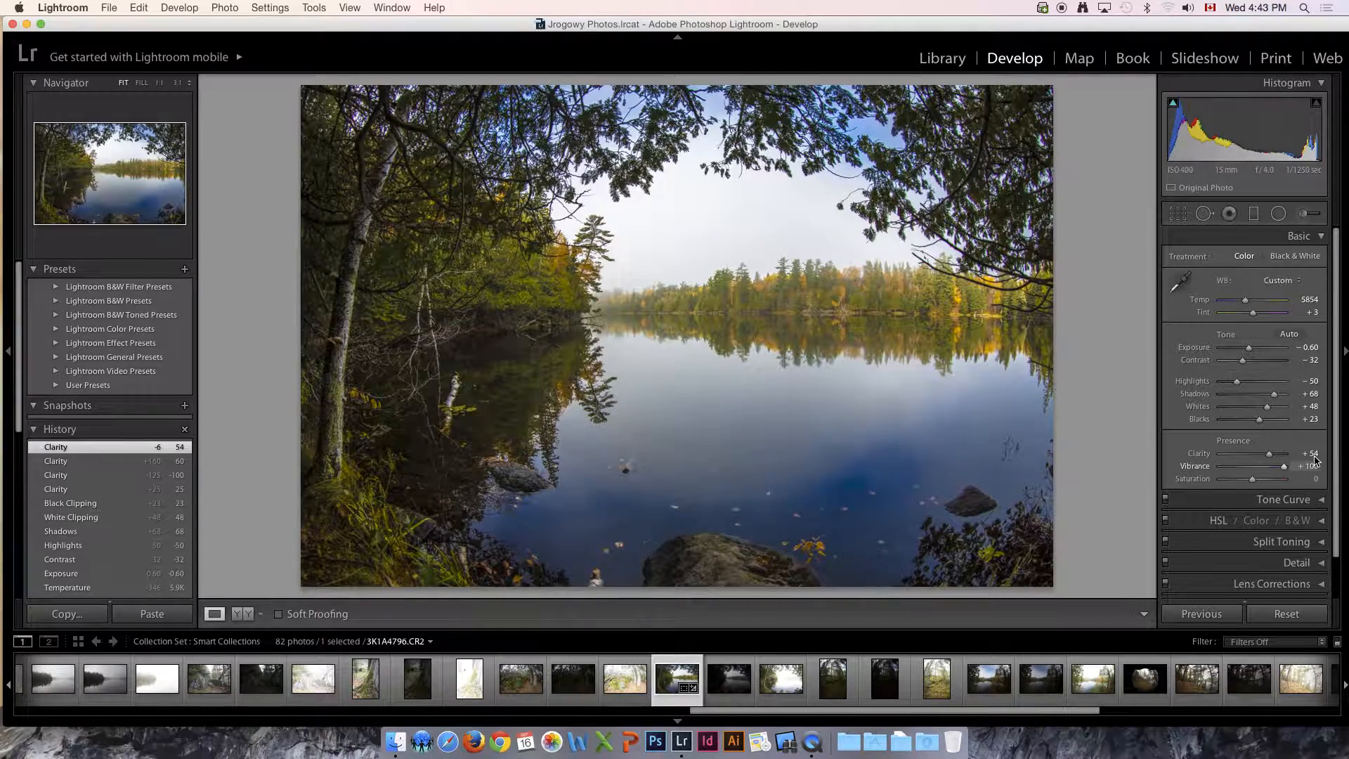
pyautogui.moveTo(1304, 467); pyautogui.dragTo(1262, 469)
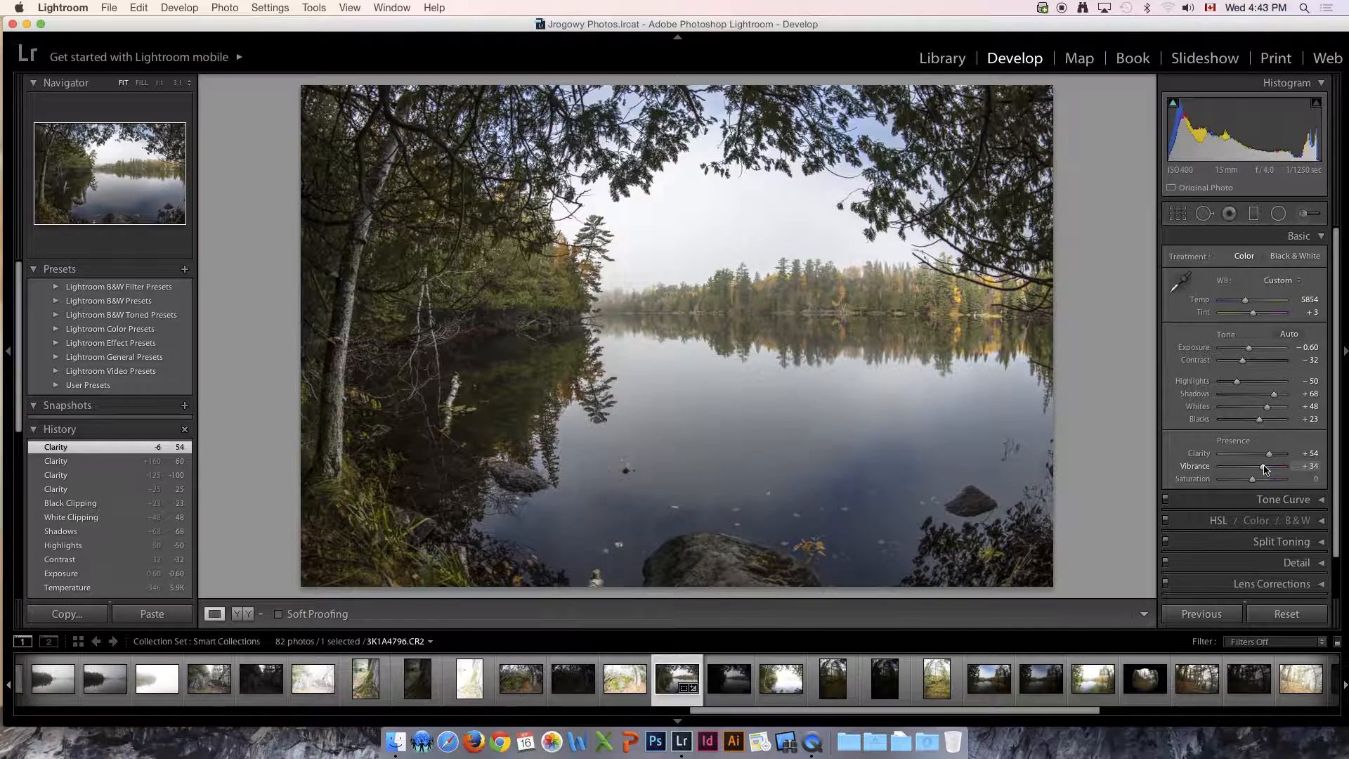
pyautogui.moveTo(1265, 469); pyautogui.dragTo(1265, 470)
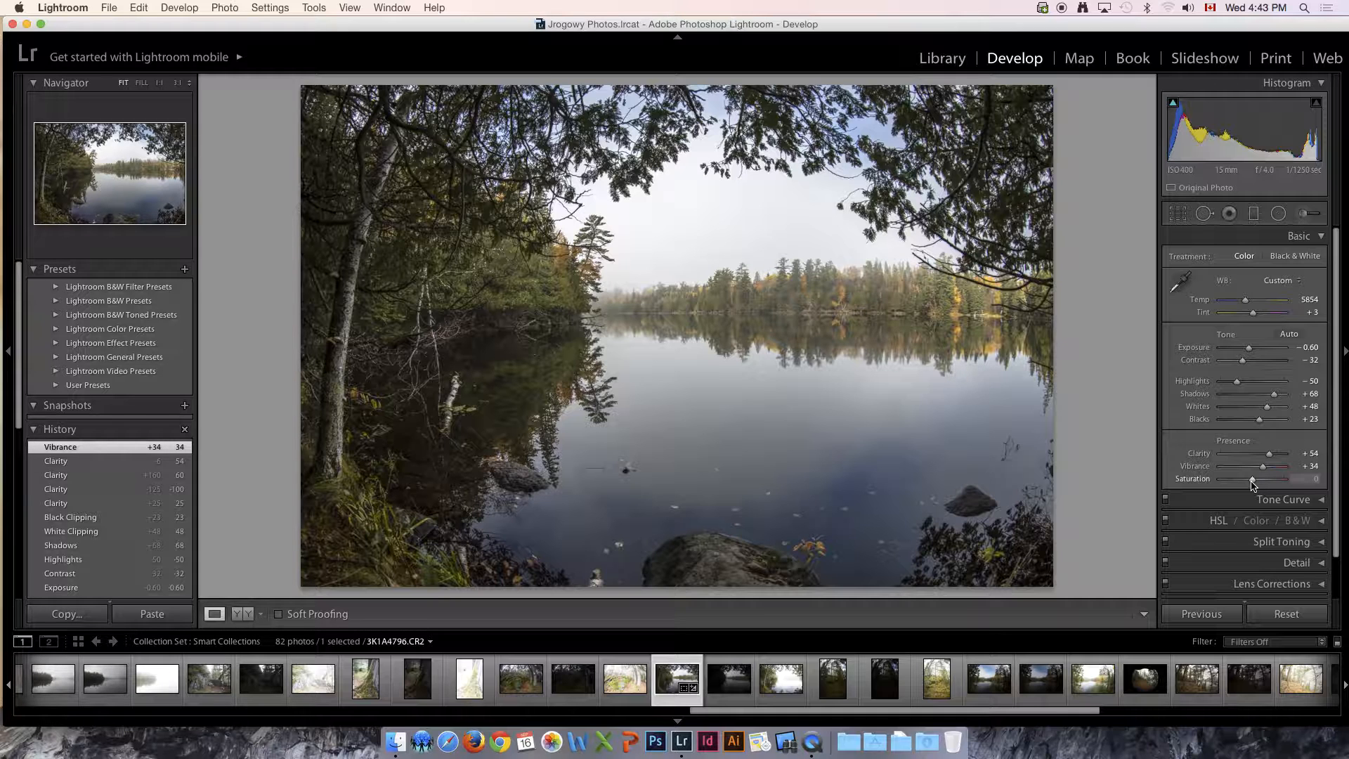
pyautogui.moveTo(1253, 482); pyautogui.dragTo(1291, 495)
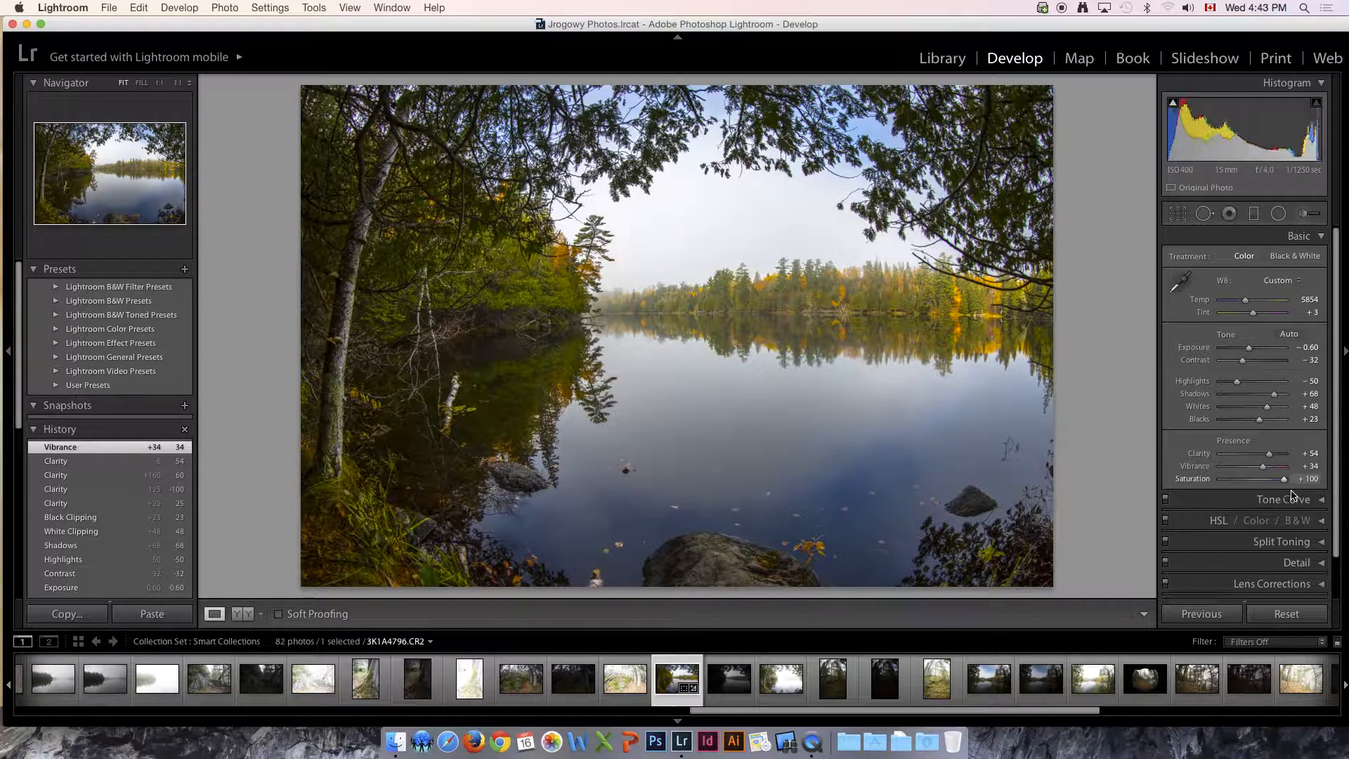
pyautogui.moveTo(1292, 491)
pyautogui.mouseDown()
pyautogui.moveTo(1273, 492)
pyautogui.moveTo(1308, 489)
pyautogui.mouseUp()
pyautogui.moveTo(1308, 494); pyautogui.dragTo(1265, 490)
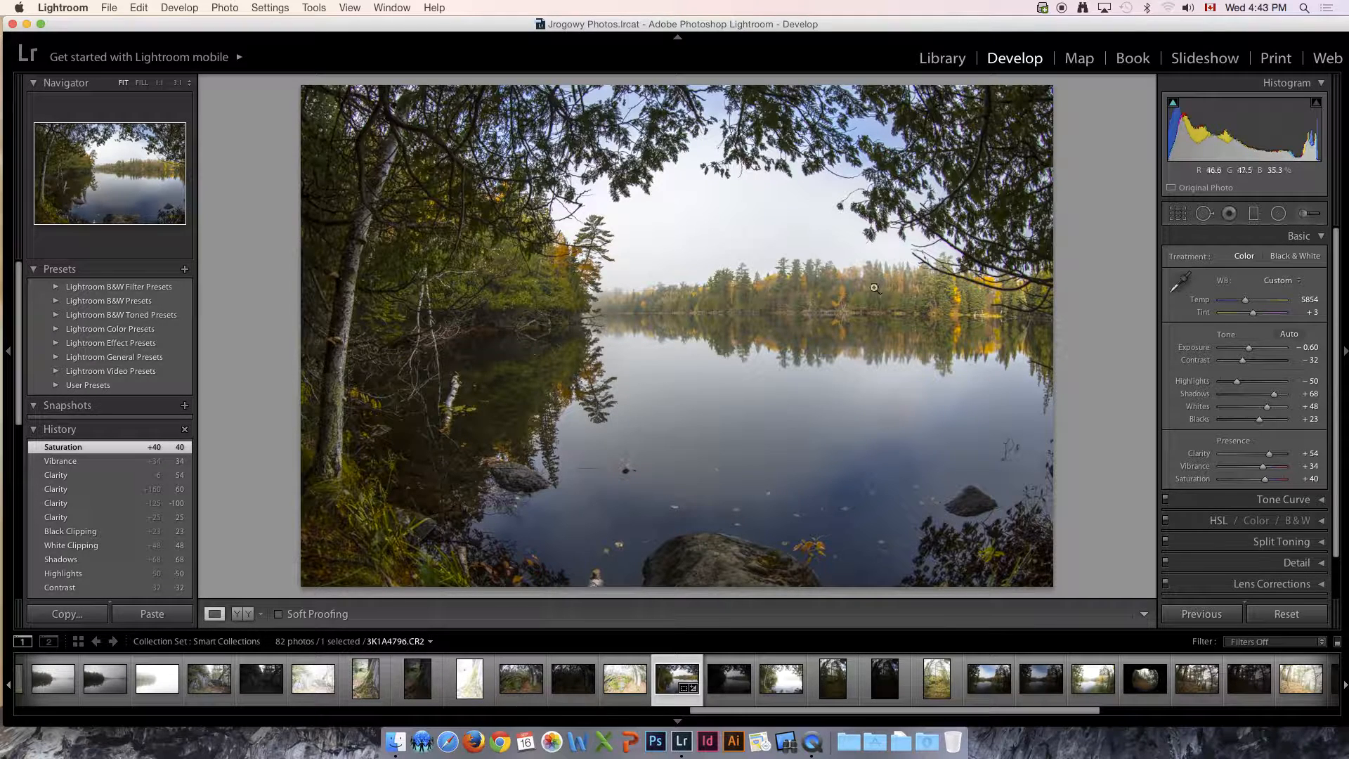
# Step: Shape the tone curve by region with shadows -18, highlights -51 and lights -17
pyautogui.click(1319, 504)
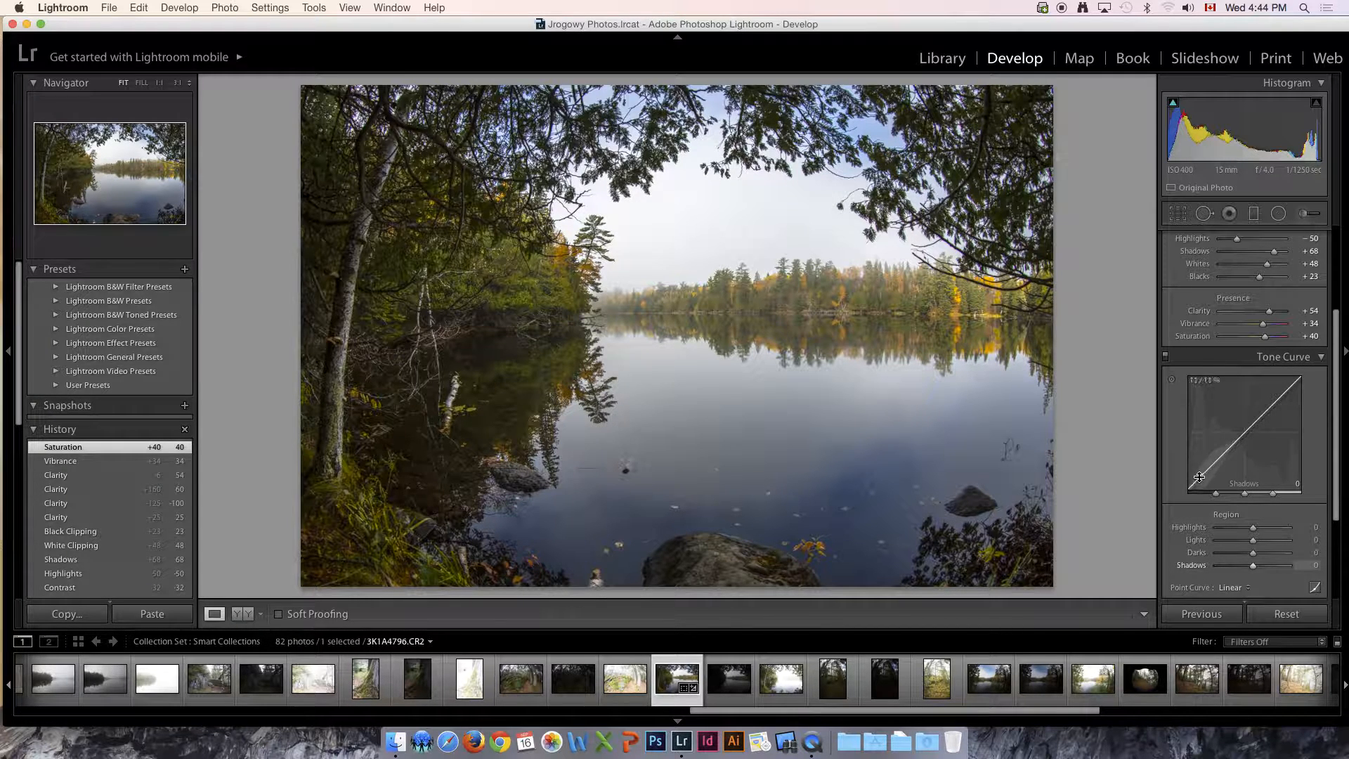
pyautogui.moveTo(1206, 470)
pyautogui.mouseDown()
pyautogui.moveTo(1207, 458)
pyautogui.moveTo(1207, 473)
pyautogui.mouseUp()
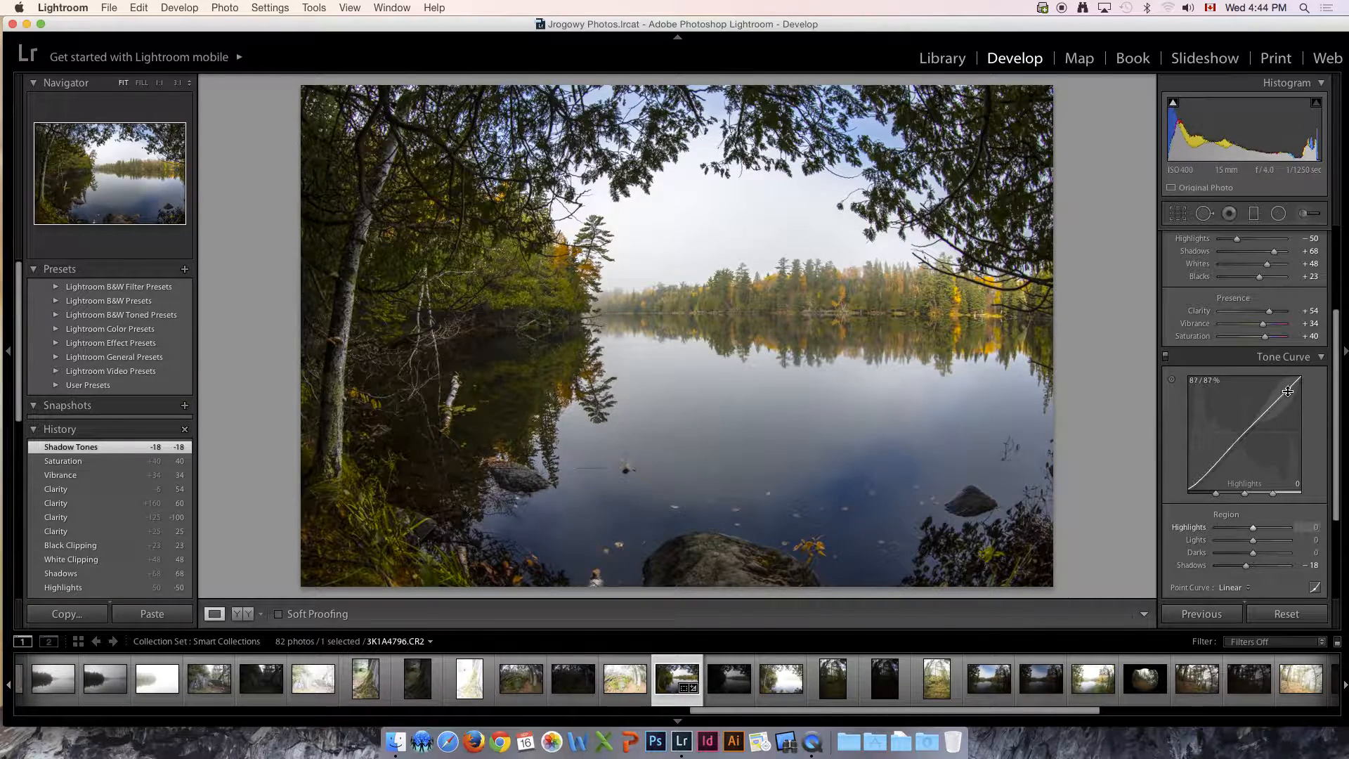
pyautogui.moveTo(1285, 392); pyautogui.dragTo(1285, 393)
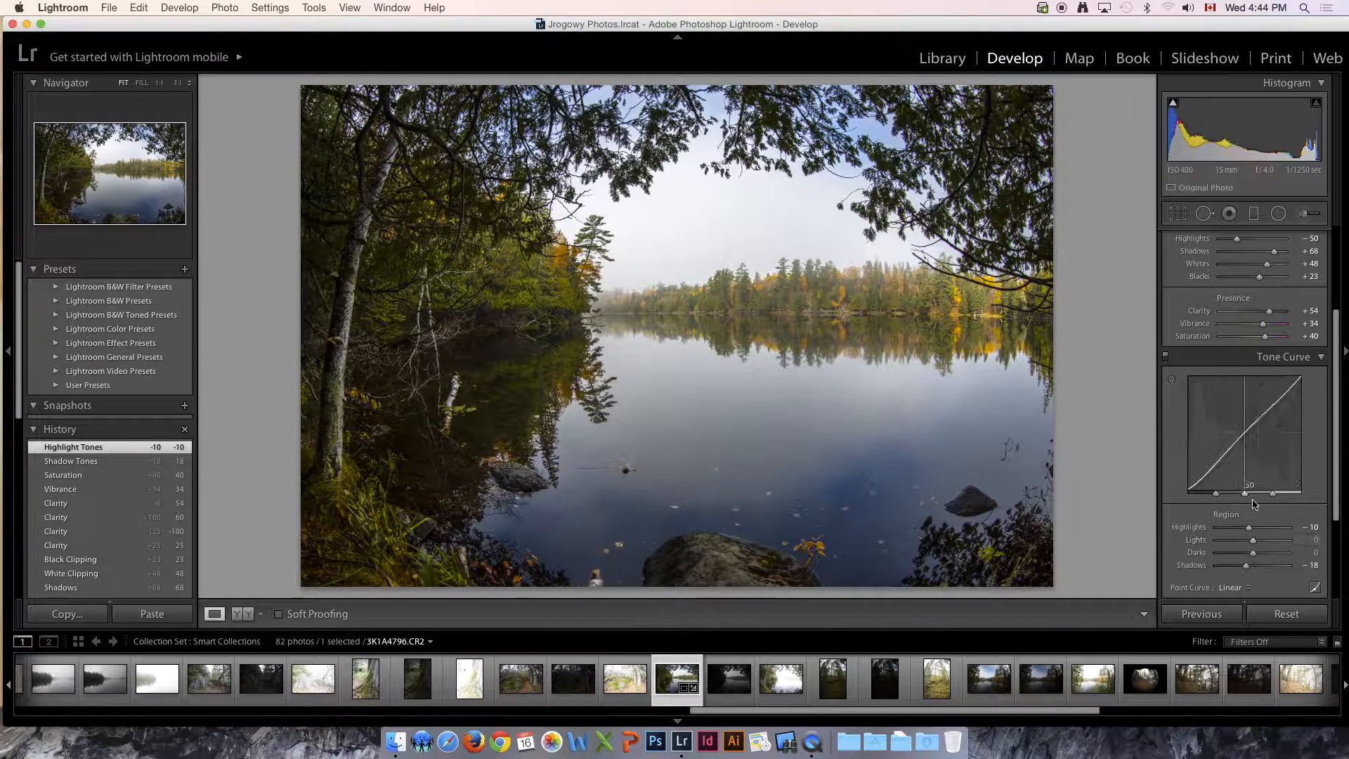
pyautogui.moveTo(1248, 531)
pyautogui.mouseDown()
pyautogui.moveTo(1231, 529)
pyautogui.moveTo(1261, 540)
pyautogui.moveTo(1247, 541)
pyautogui.mouseUp()
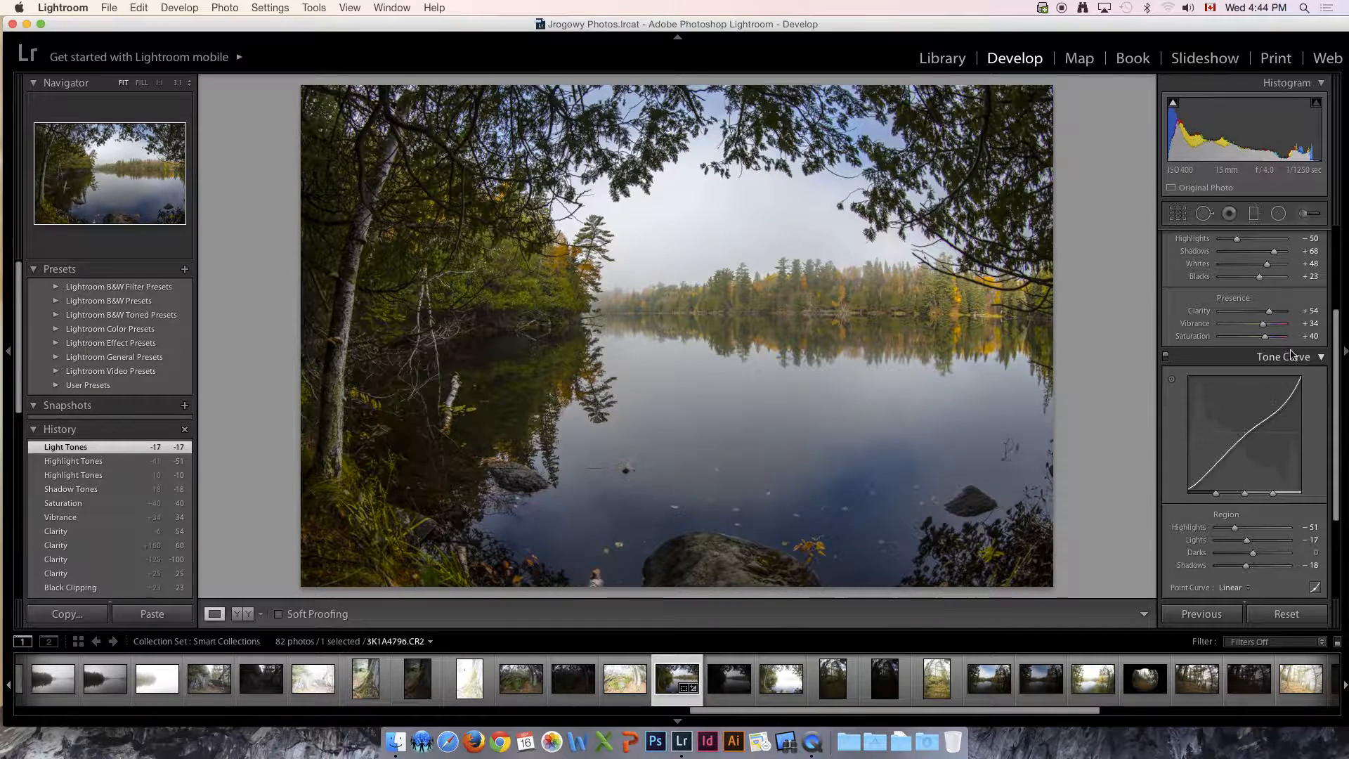
pyautogui.click(1321, 357)
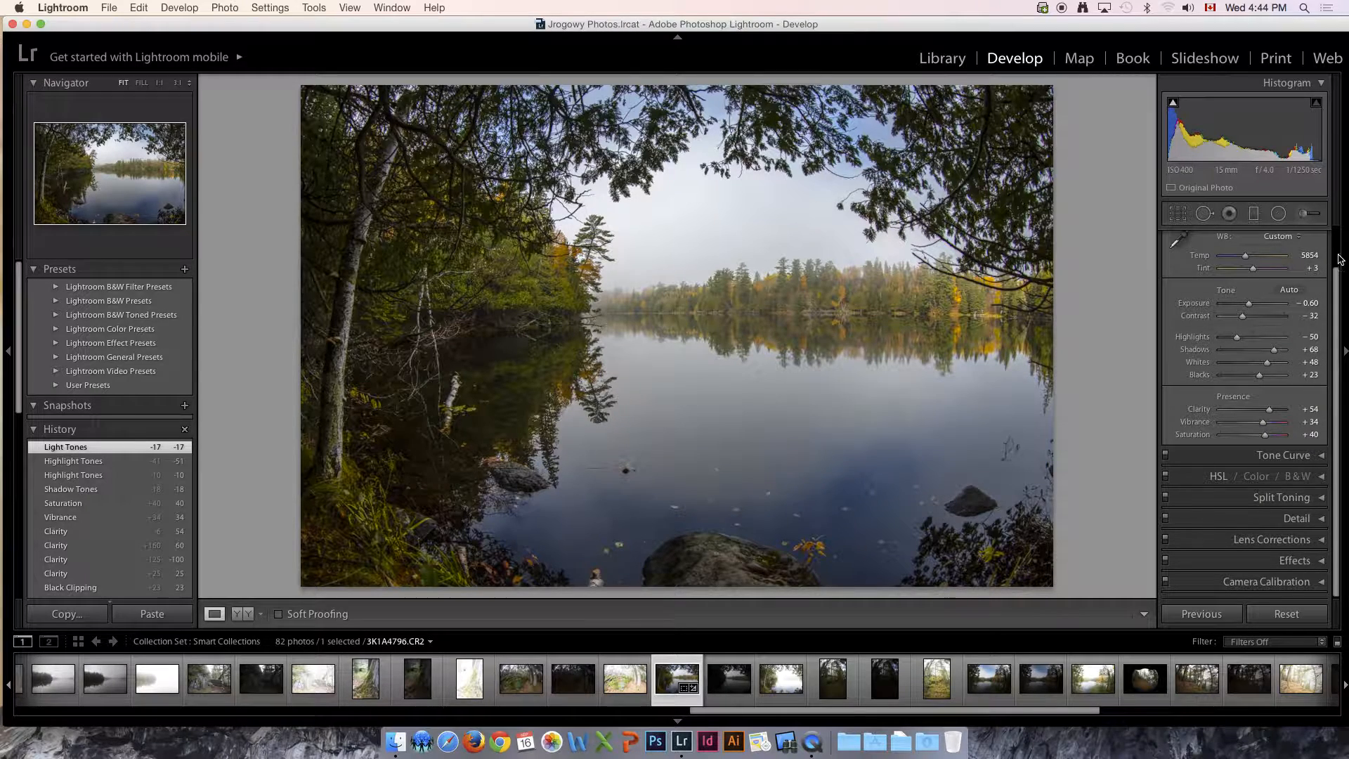
# Step: Try a pink split-toning tint on the highlights, ending at hue 339 and saturation 36
pyautogui.scroll(2, 1339, 279)
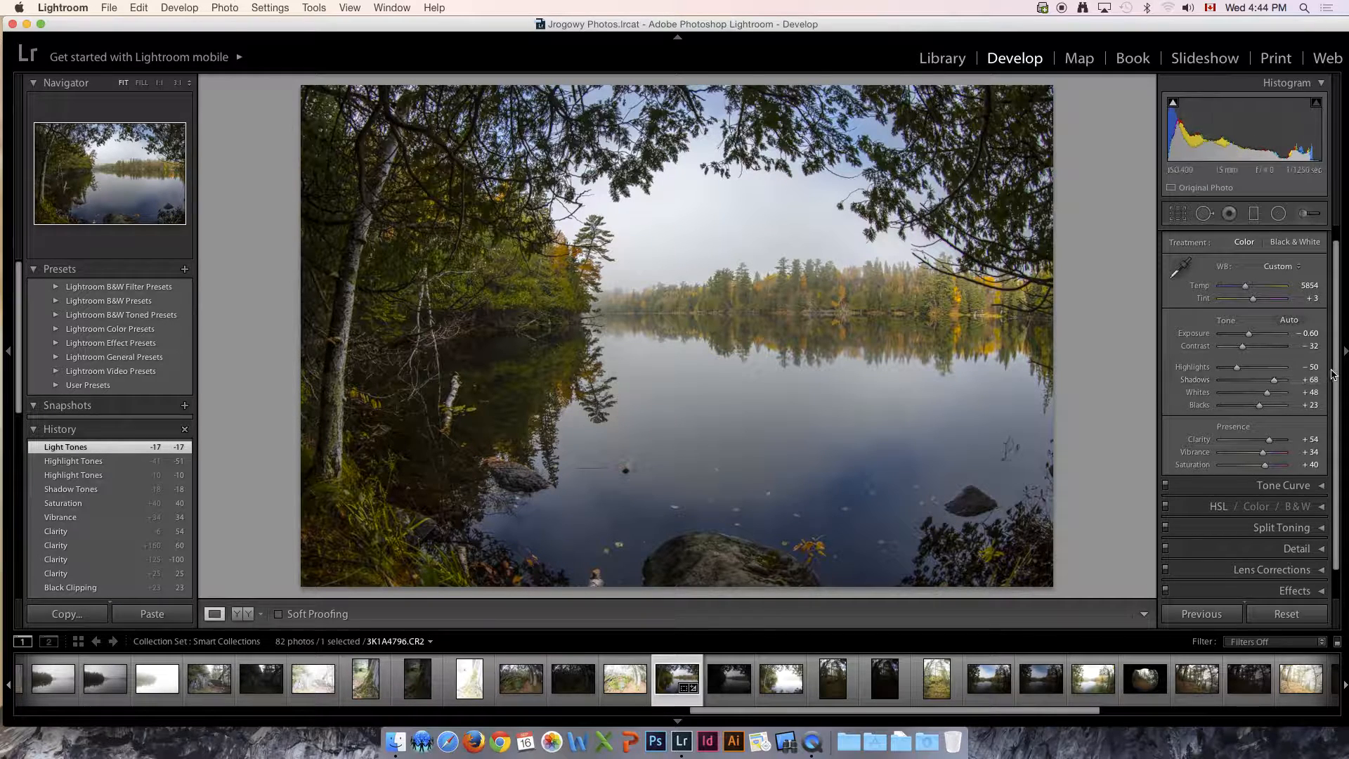
pyautogui.scroll(-2, 1341, 373)
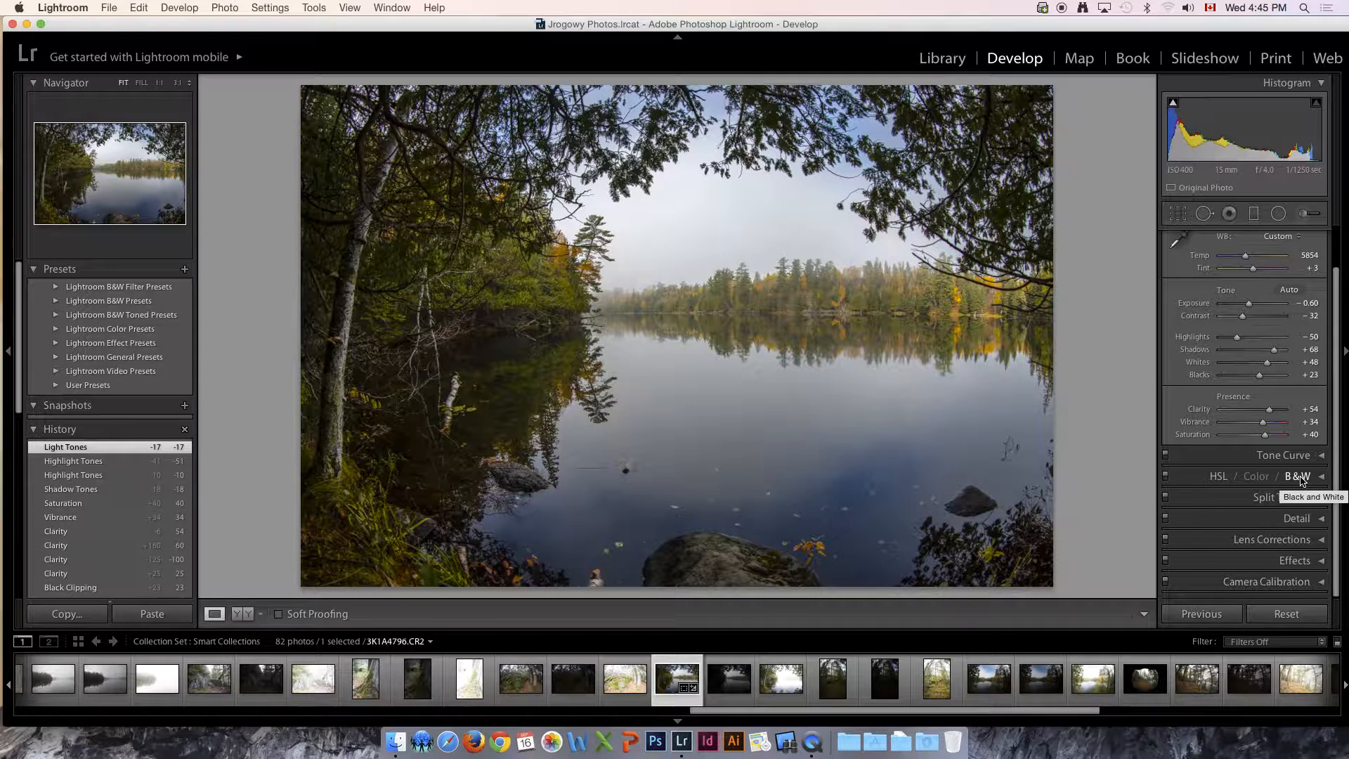
pyautogui.click(1321, 498)
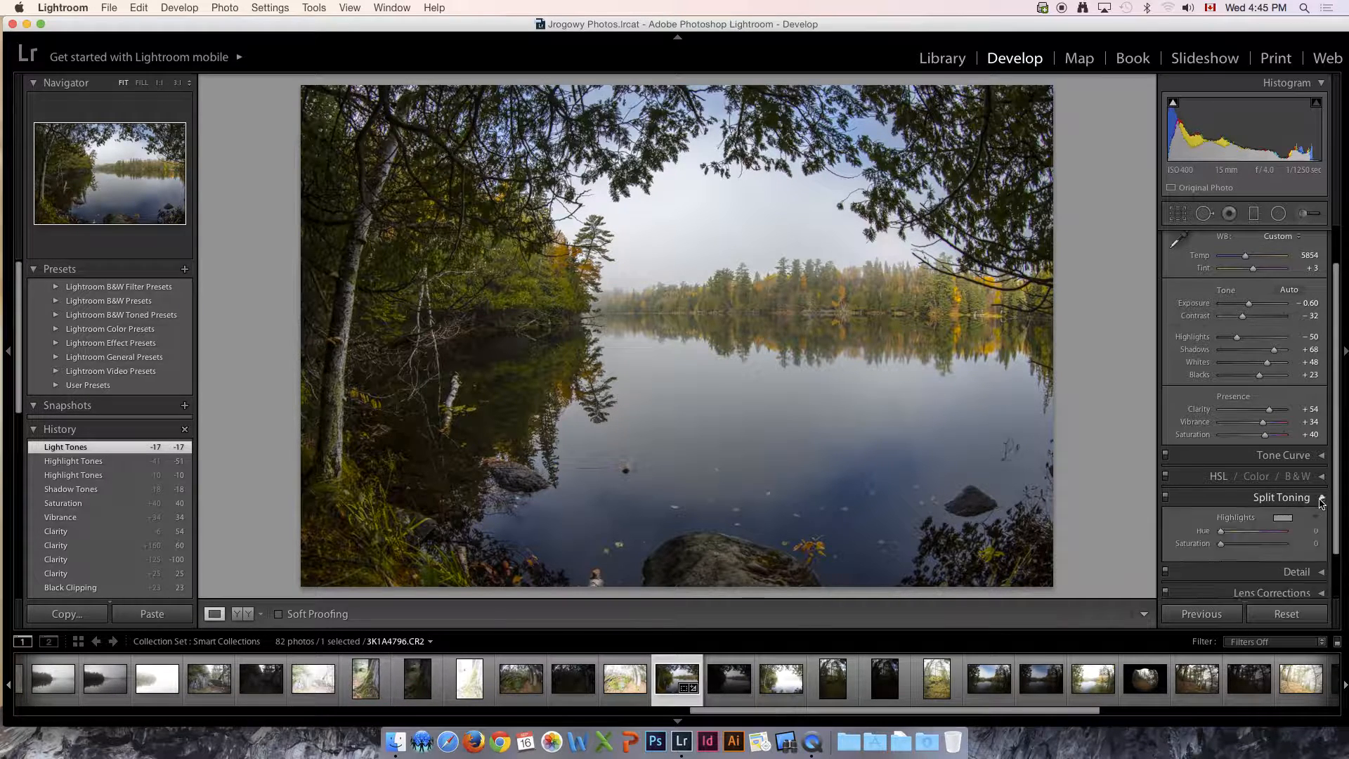
pyautogui.scroll(-3, 1307, 464)
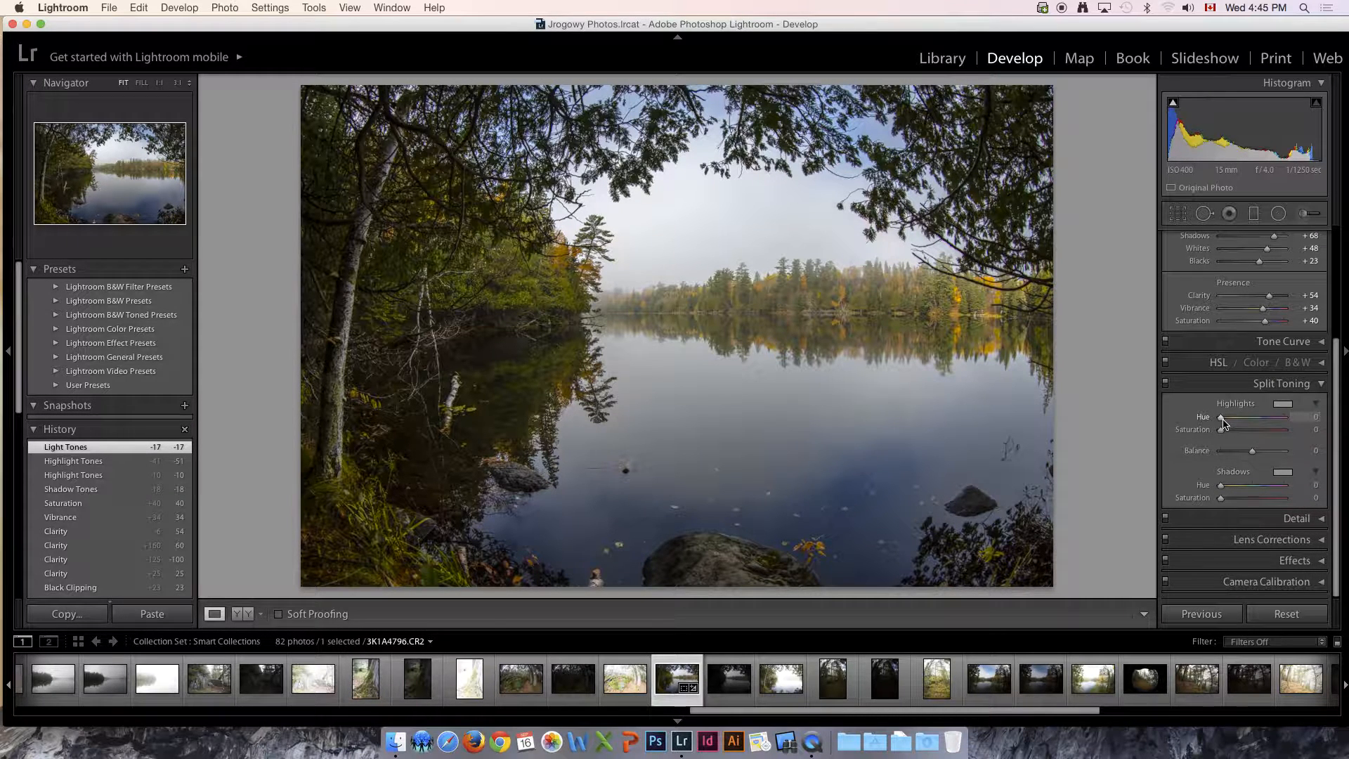
pyautogui.click(1284, 405)
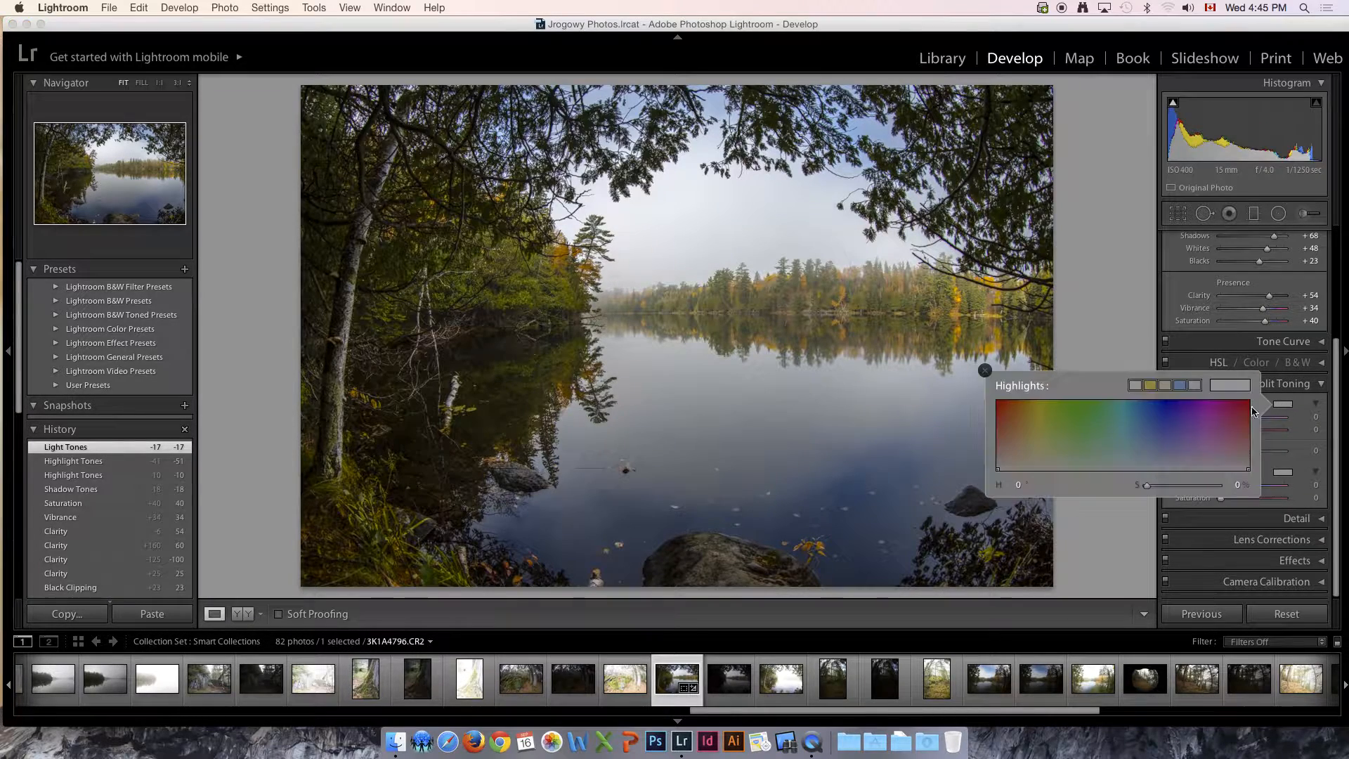
pyautogui.click(1237, 410)
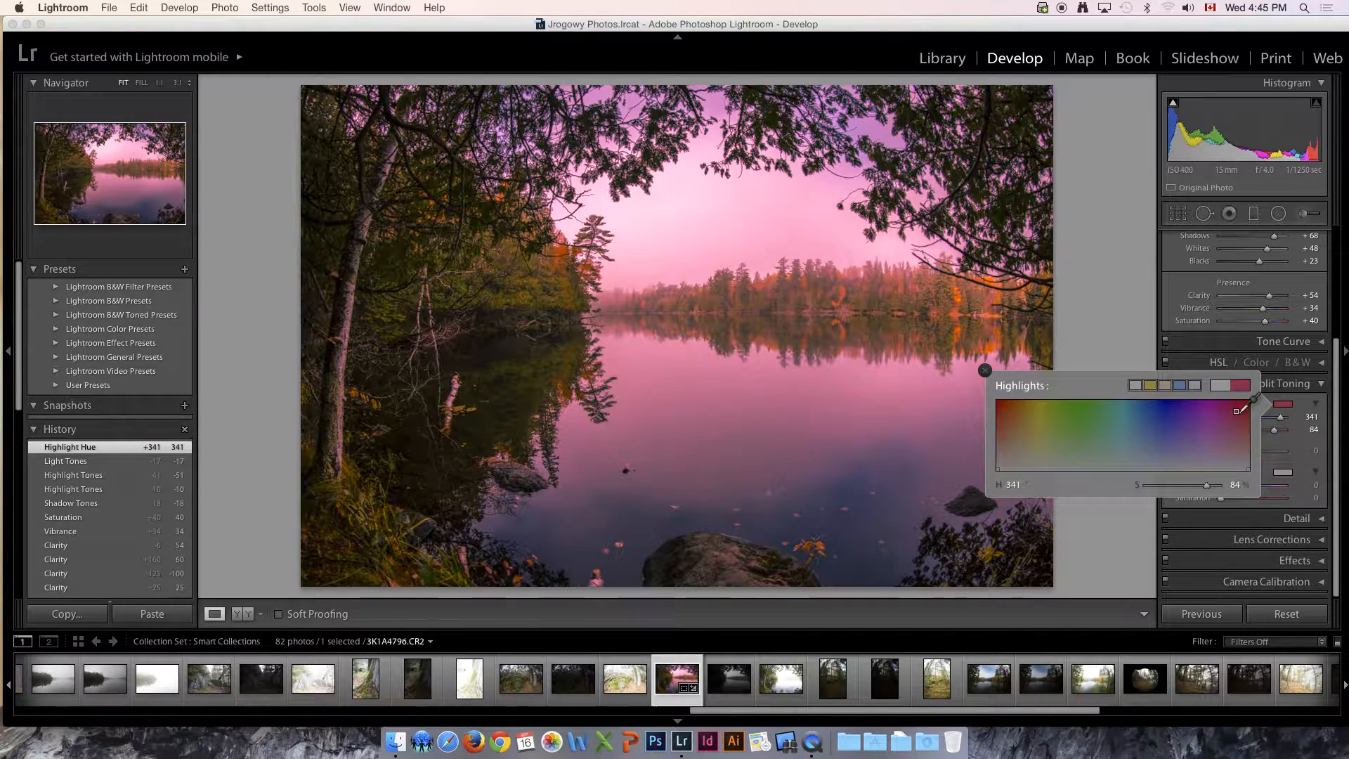
pyautogui.moveTo(1238, 409)
pyautogui.mouseDown()
pyautogui.moveTo(1226, 449)
pyautogui.moveTo(1224, 435)
pyautogui.moveTo(1236, 450)
pyautogui.moveTo(1222, 447)
pyautogui.moveTo(1235, 445)
pyautogui.mouseUp()
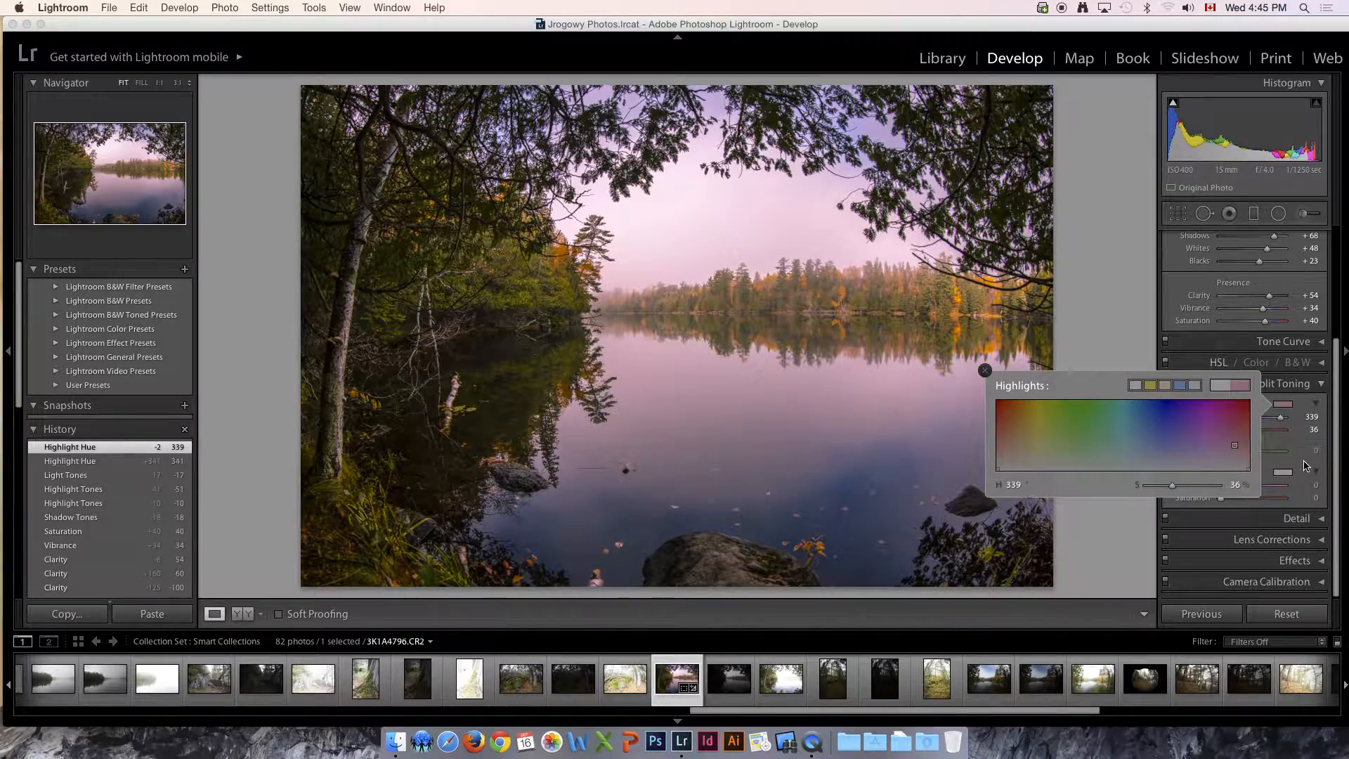
# Step: Try a blue split-toning tint on the shadows with hue 238 and saturation 27, keeping the balance at 0
pyautogui.click(1280, 469)
pyautogui.click(1280, 469)
pyautogui.moveTo(1071, 498); pyautogui.dragTo(1163, 519)
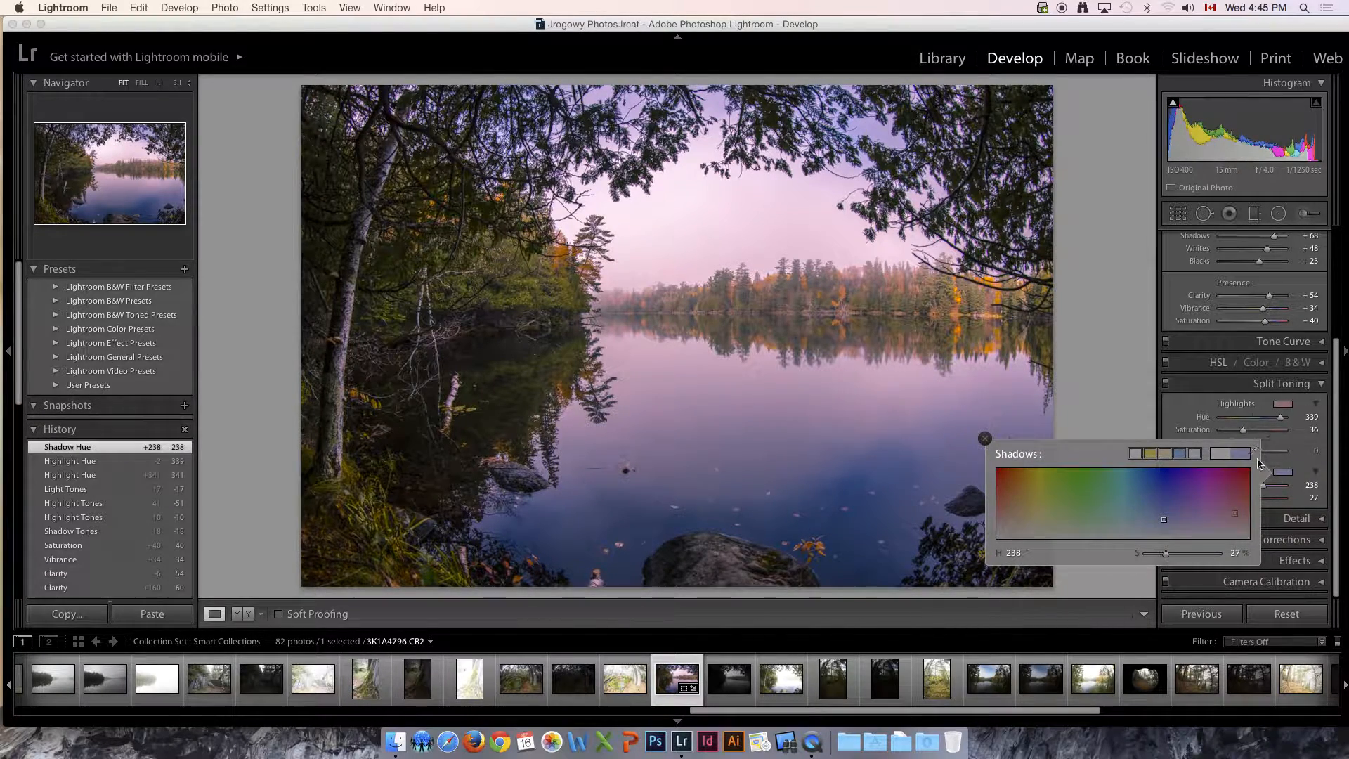
pyautogui.click(1253, 456)
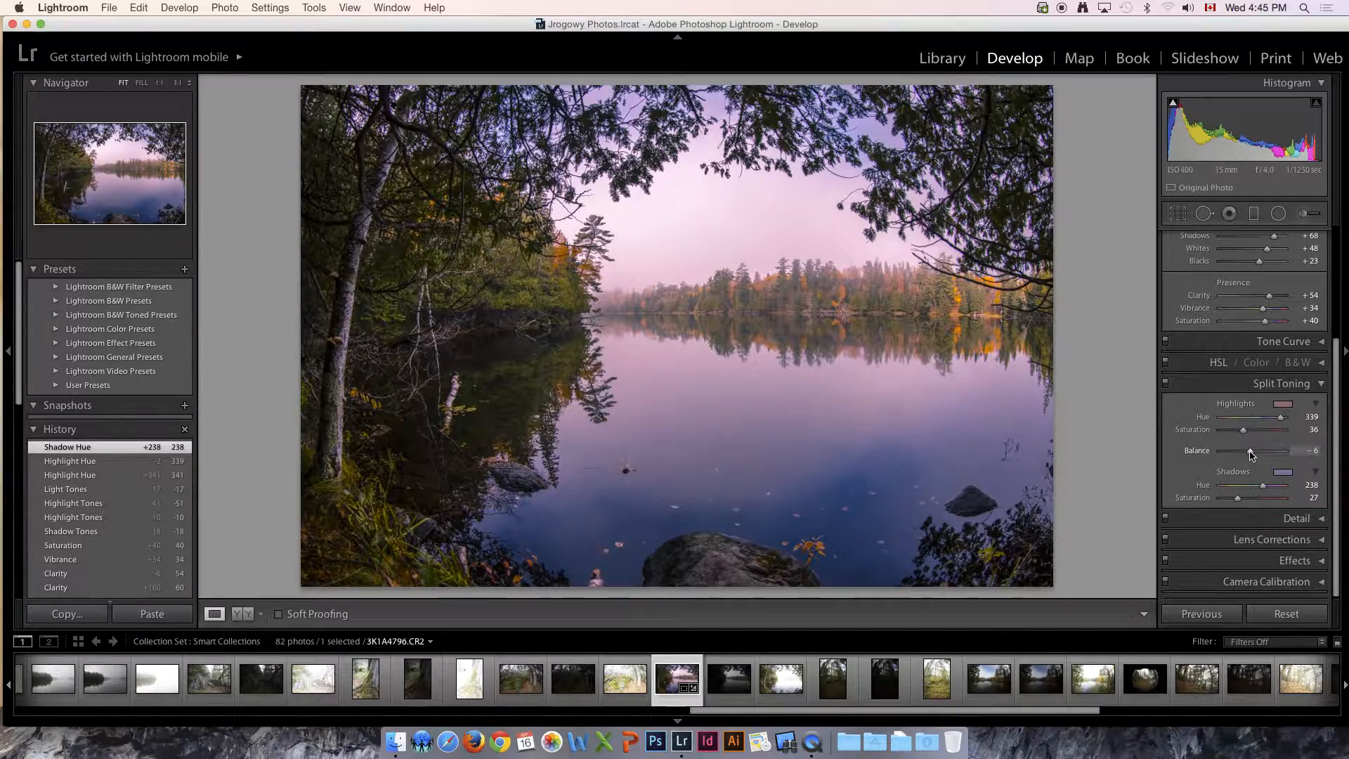
pyautogui.moveTo(1241, 456)
pyautogui.mouseDown()
pyautogui.moveTo(1226, 455)
pyautogui.moveTo(1280, 461)
pyautogui.moveTo(1208, 470)
pyautogui.moveTo(1281, 466)
pyautogui.moveTo(1251, 469)
pyautogui.mouseUp()
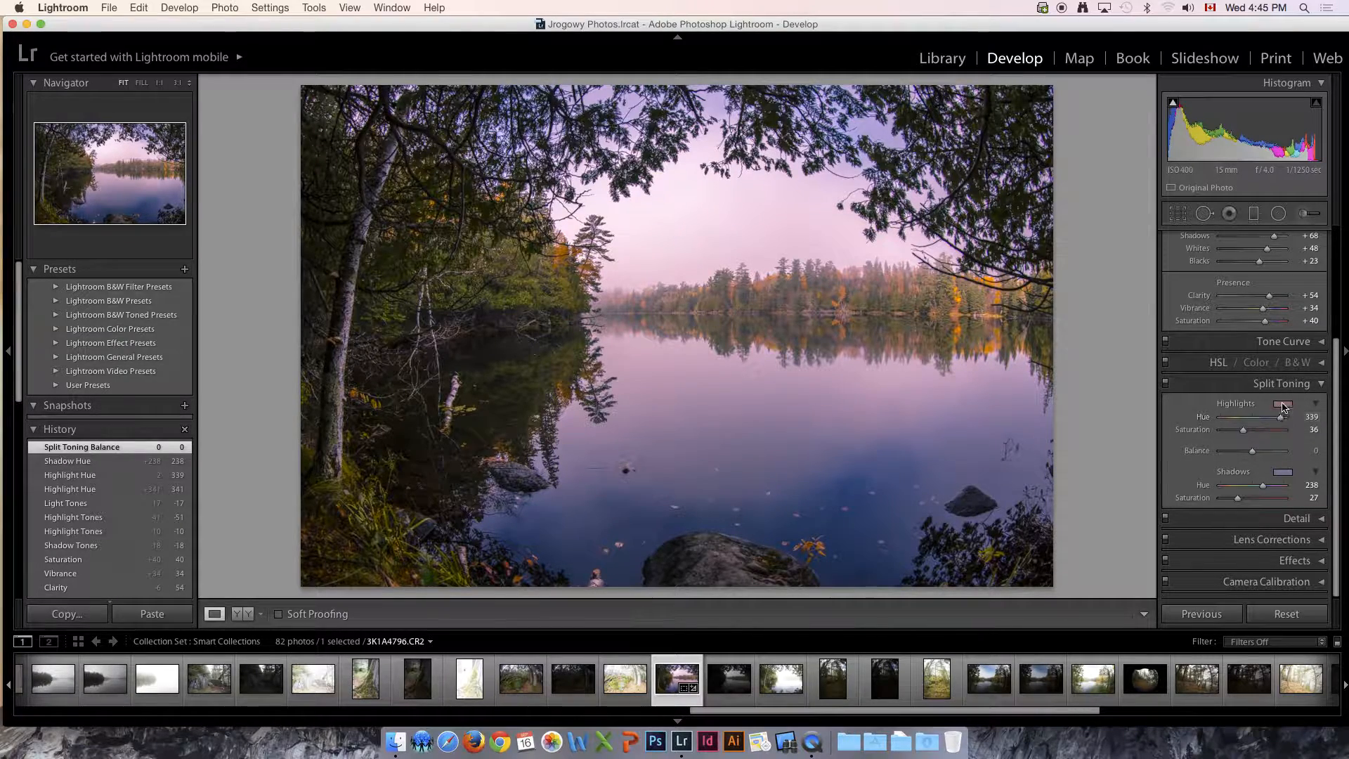
# Step: Remove the split toning by reducing the highlight and shadow tint saturations to 0
pyautogui.click(1284, 405)
pyautogui.moveTo(1086, 441); pyautogui.dragTo(1080, 470)
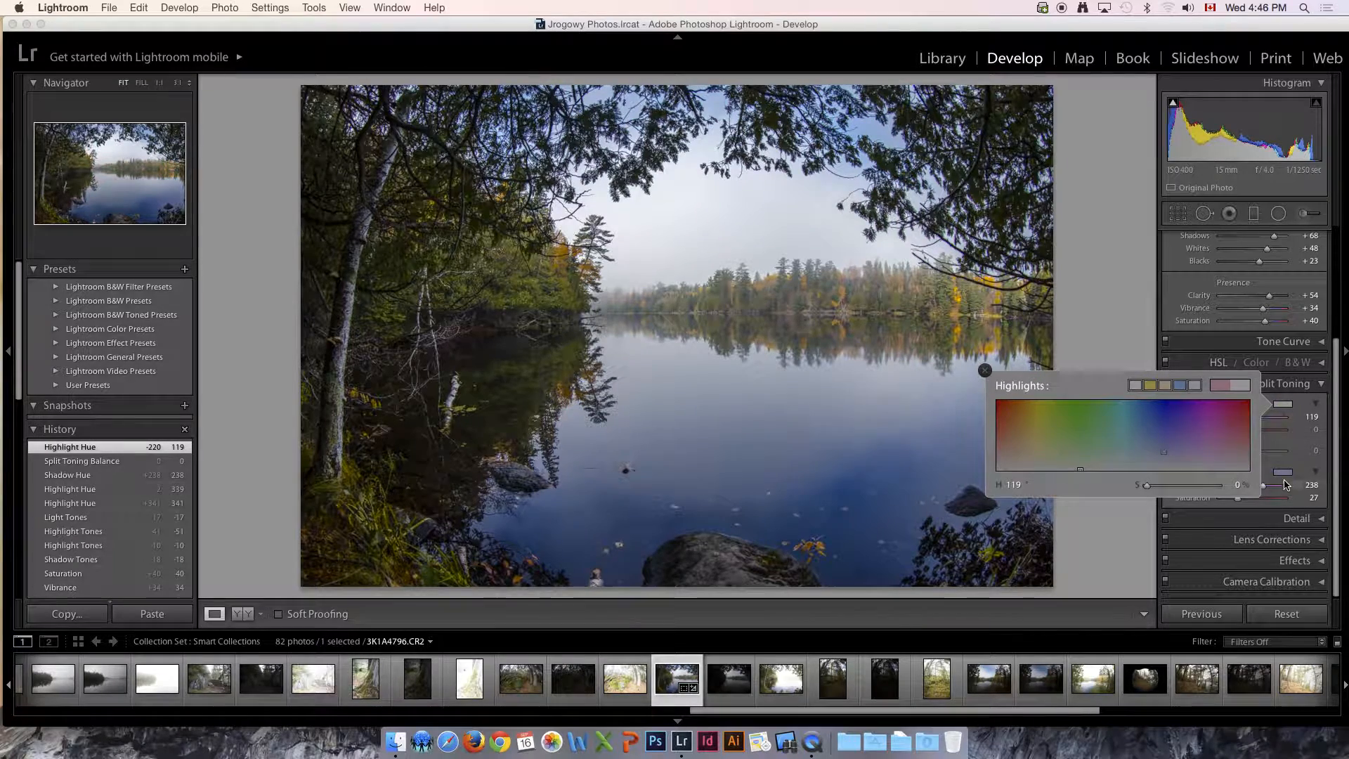
pyautogui.click(1283, 475)
pyautogui.moveTo(1179, 515); pyautogui.dragTo(1166, 539)
pyautogui.moveTo(1245, 521); pyautogui.dragTo(1255, 509)
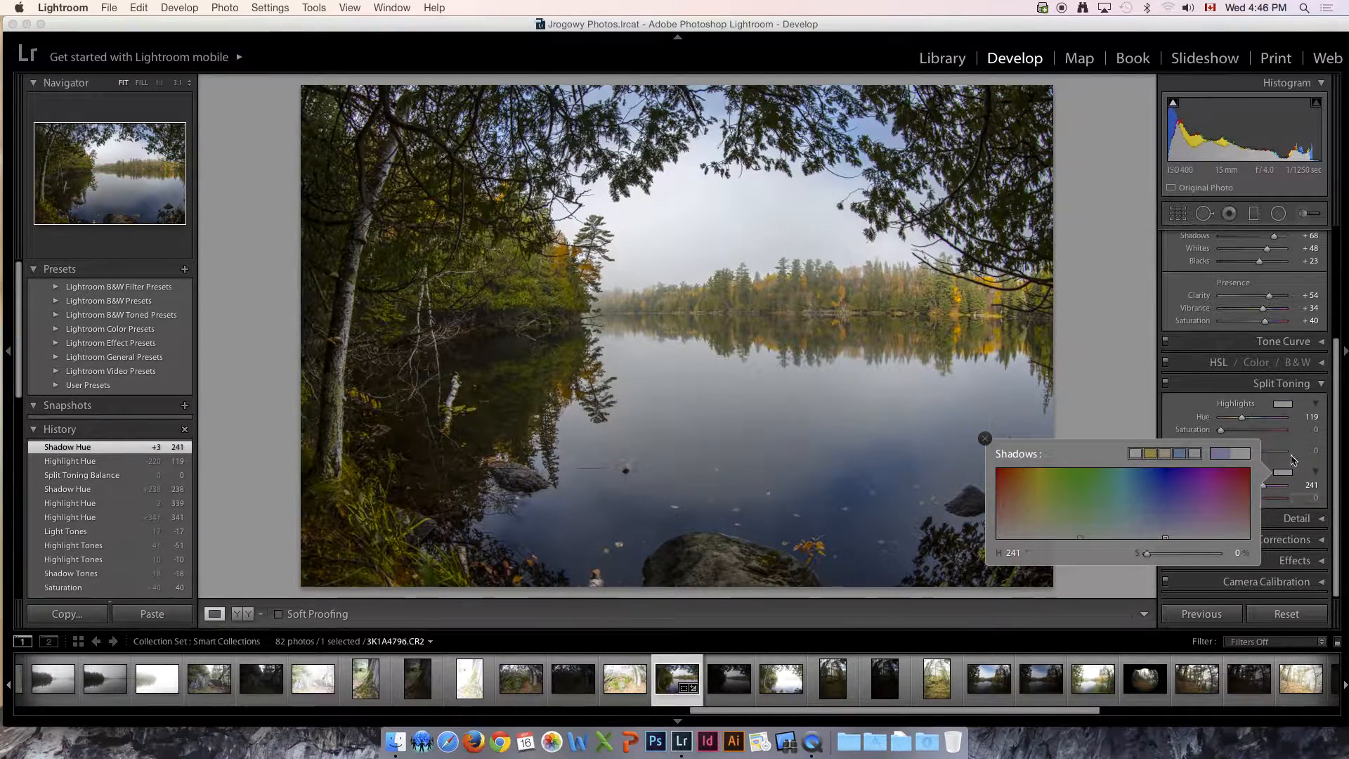
pyautogui.click(1280, 465)
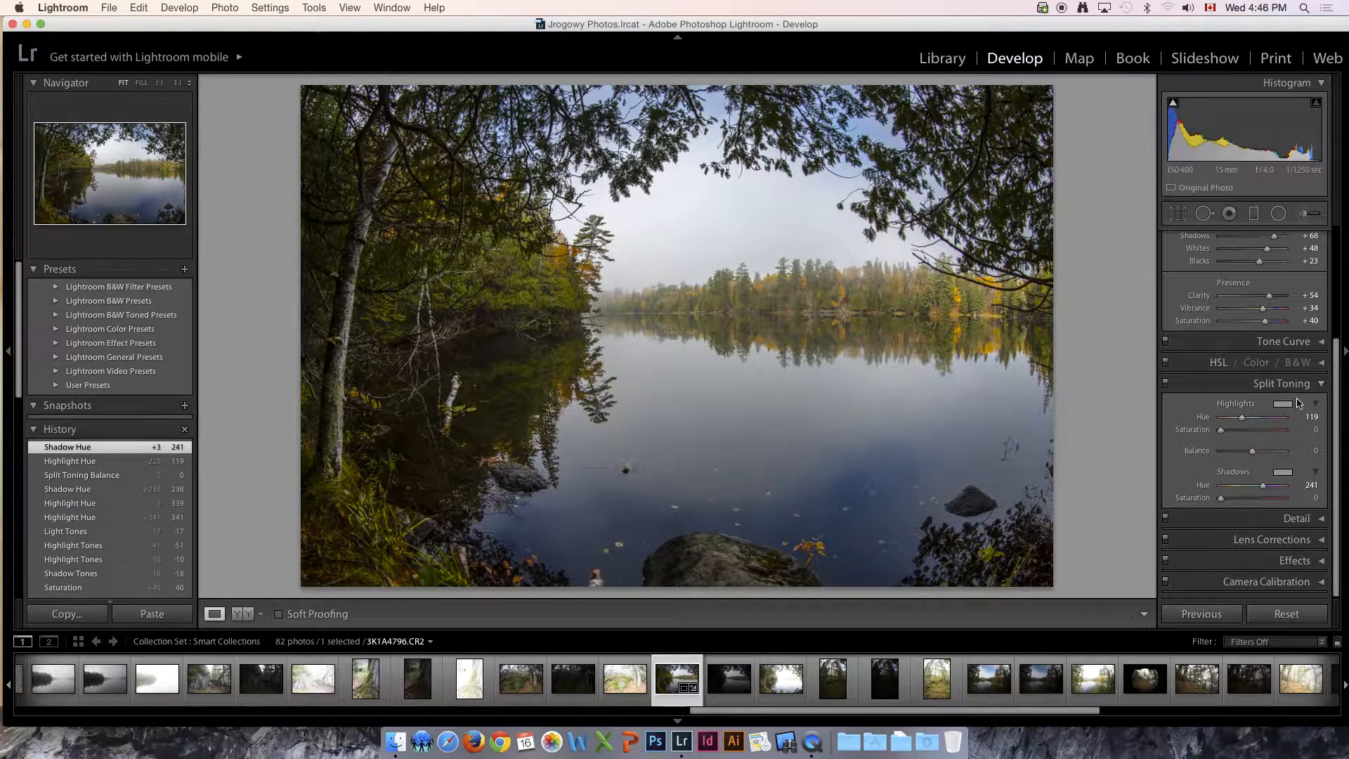
pyautogui.click(1322, 386)
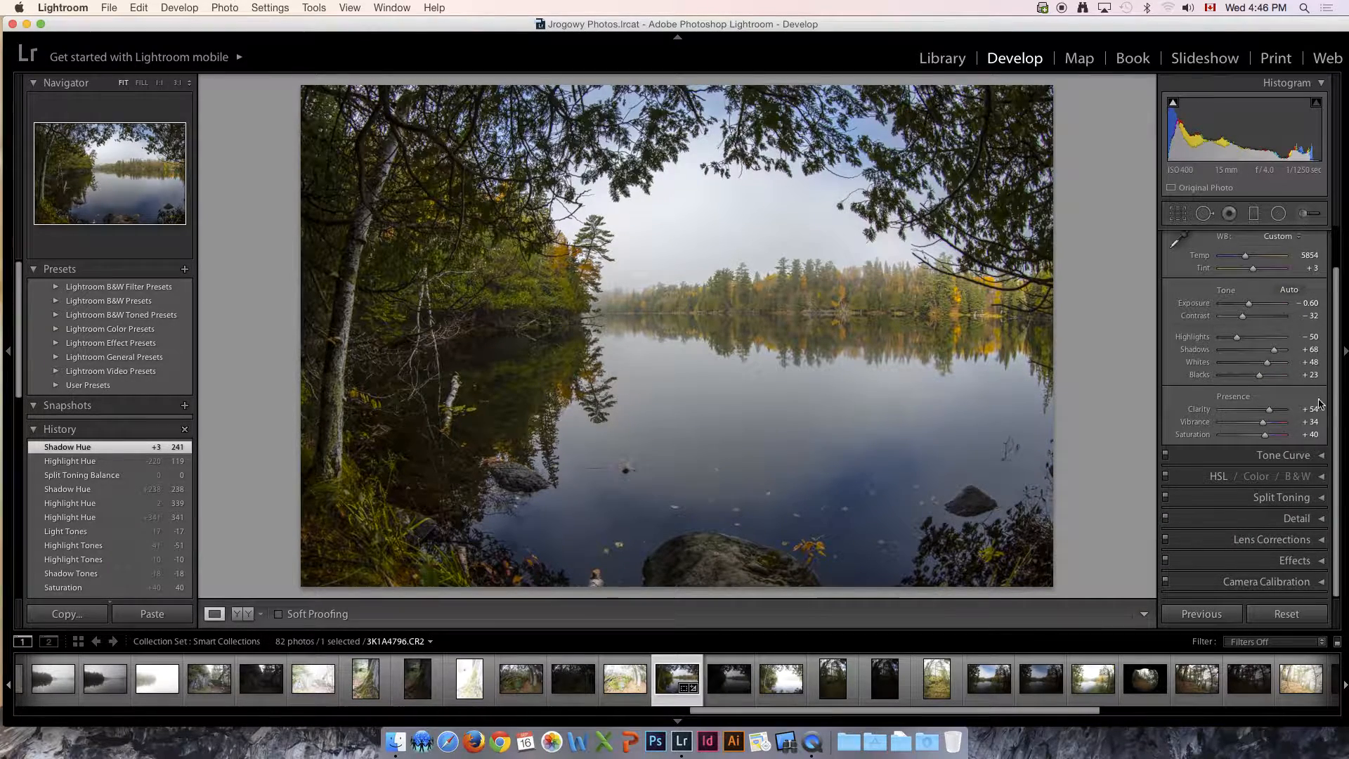
# Step: Preview the treeline detail, try a sharpening amount of 132, and settle on 84
pyautogui.click(1320, 517)
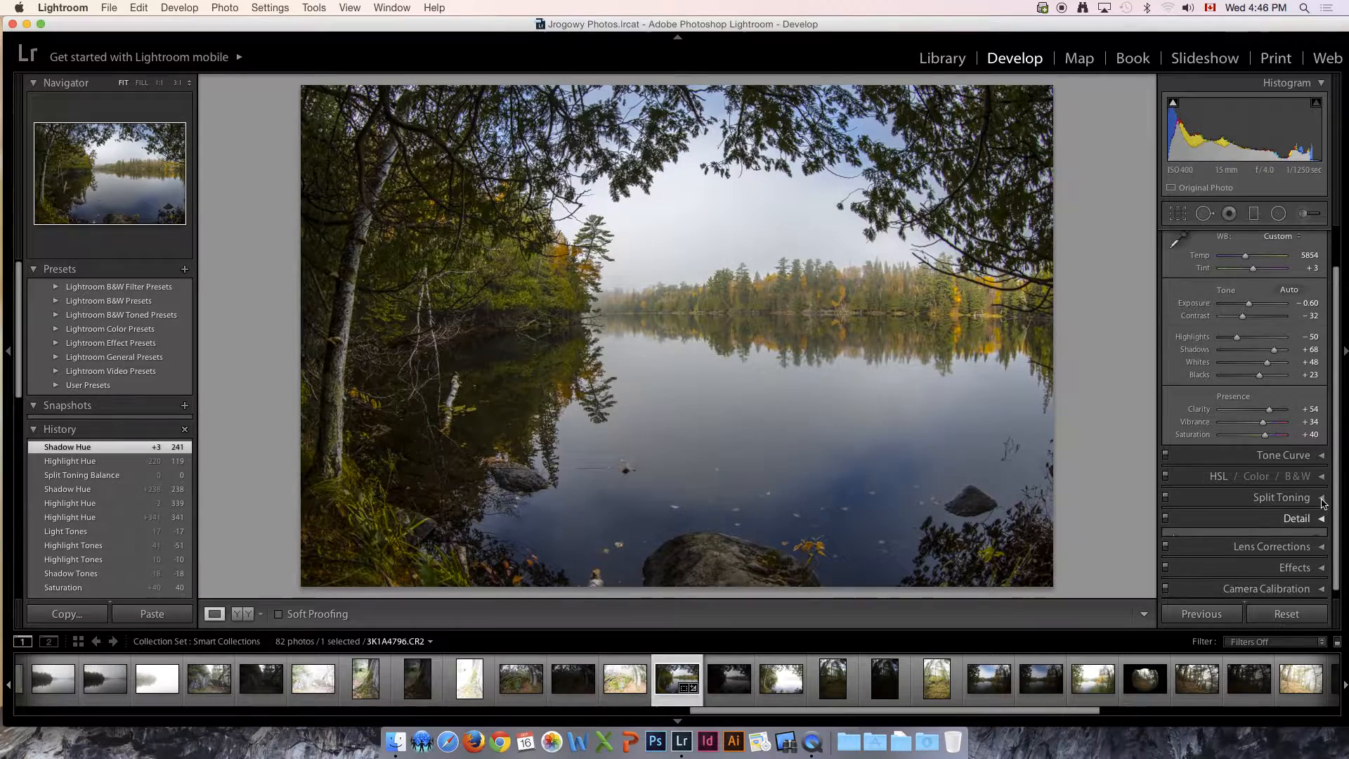
pyautogui.moveTo(1211, 340)
pyautogui.mouseDown()
pyautogui.moveTo(1244, 418)
pyautogui.moveTo(1227, 329)
pyautogui.mouseUp()
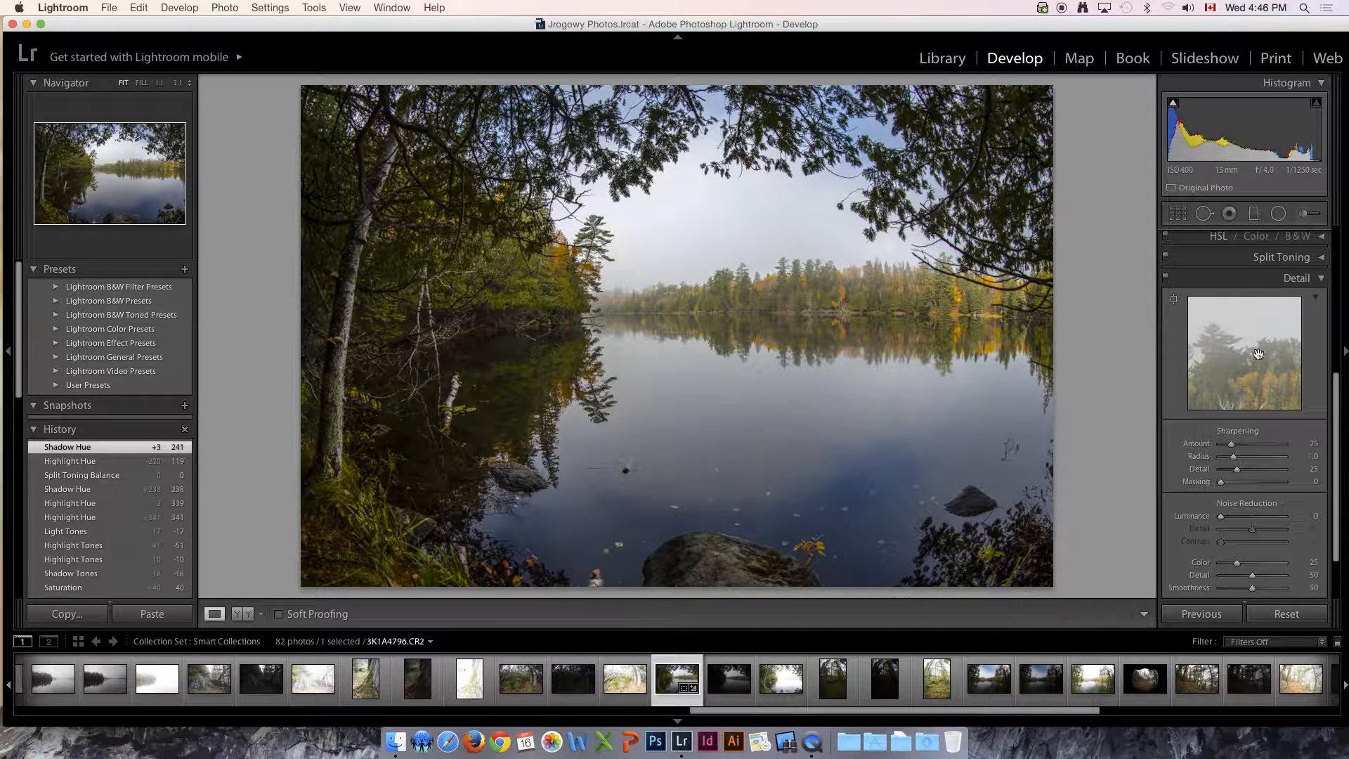
pyautogui.moveTo(1258, 351); pyautogui.dragTo(1255, 373)
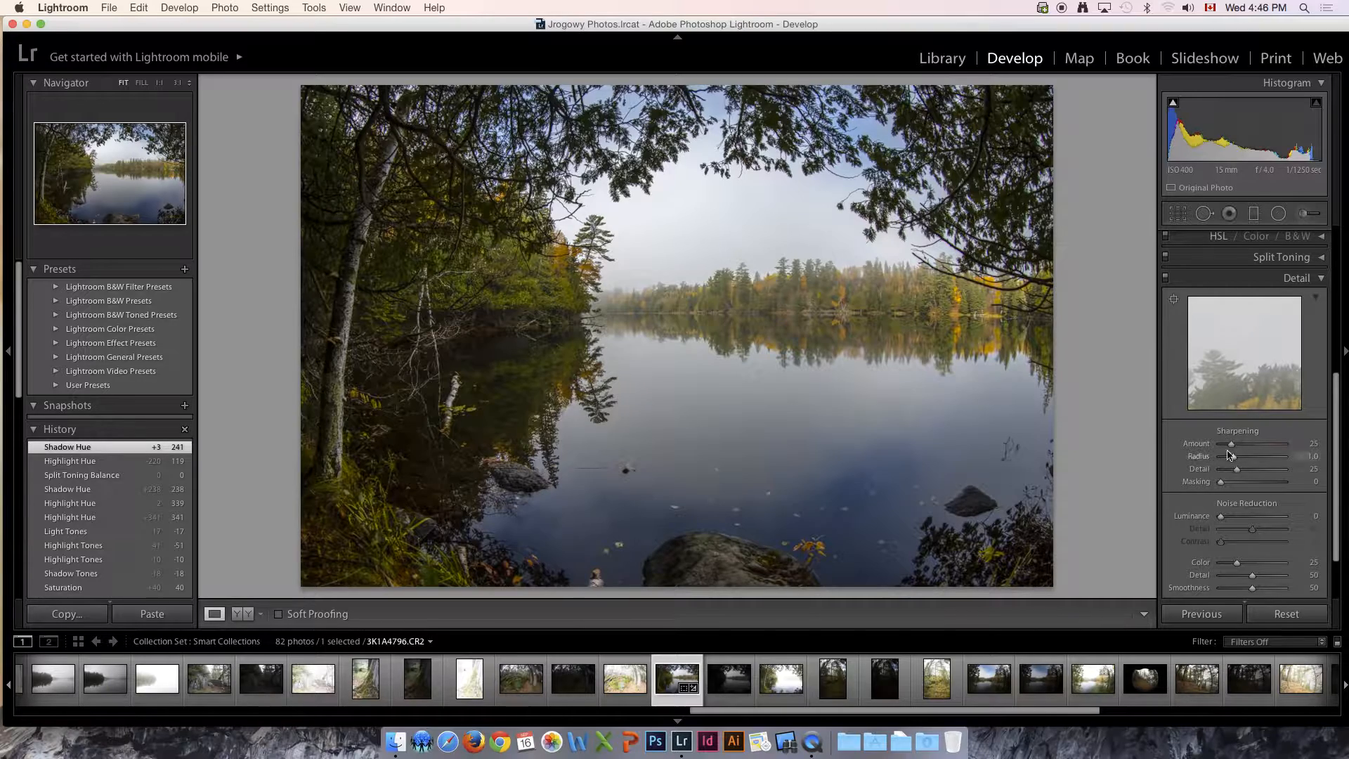
pyautogui.moveTo(1231, 447); pyautogui.dragTo(1276, 447)
pyautogui.moveTo(1221, 365); pyautogui.dragTo(1264, 336)
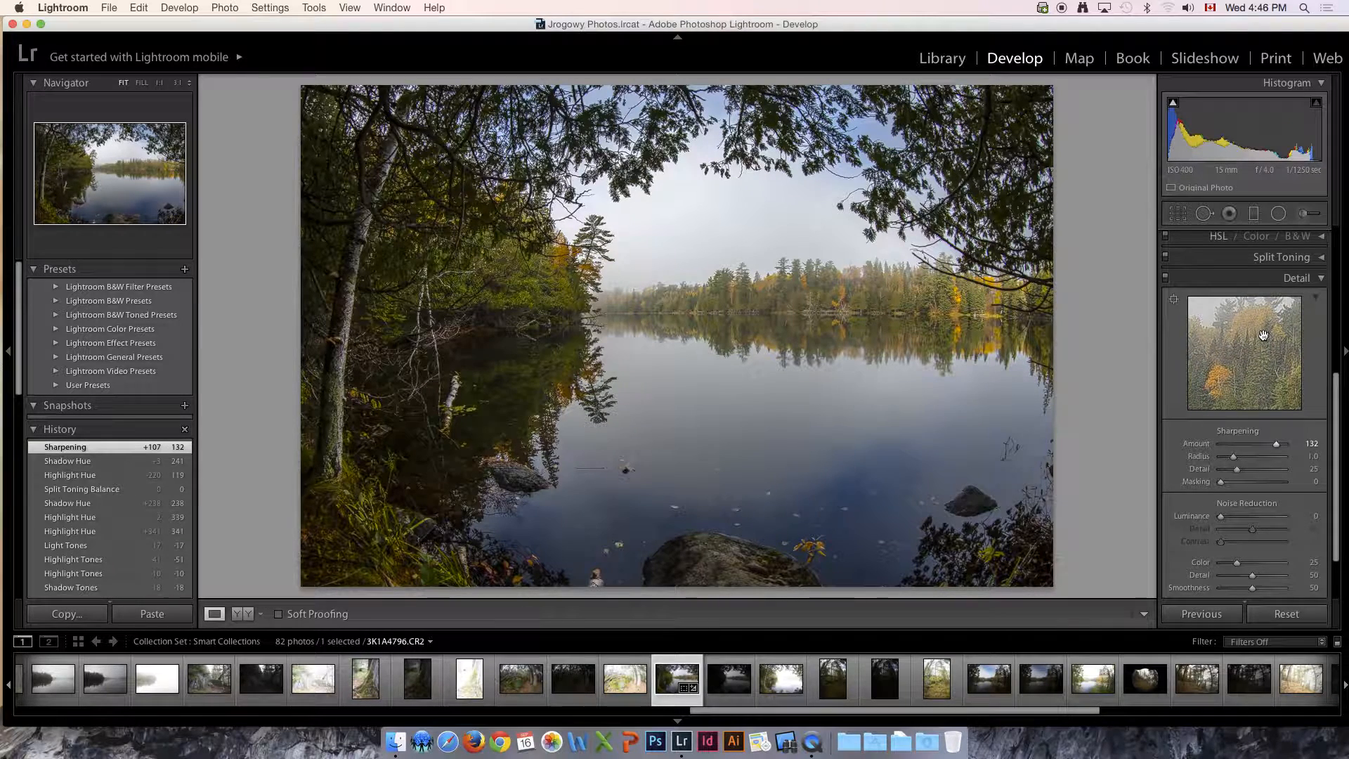
pyautogui.moveTo(1276, 444); pyautogui.dragTo(1258, 445)
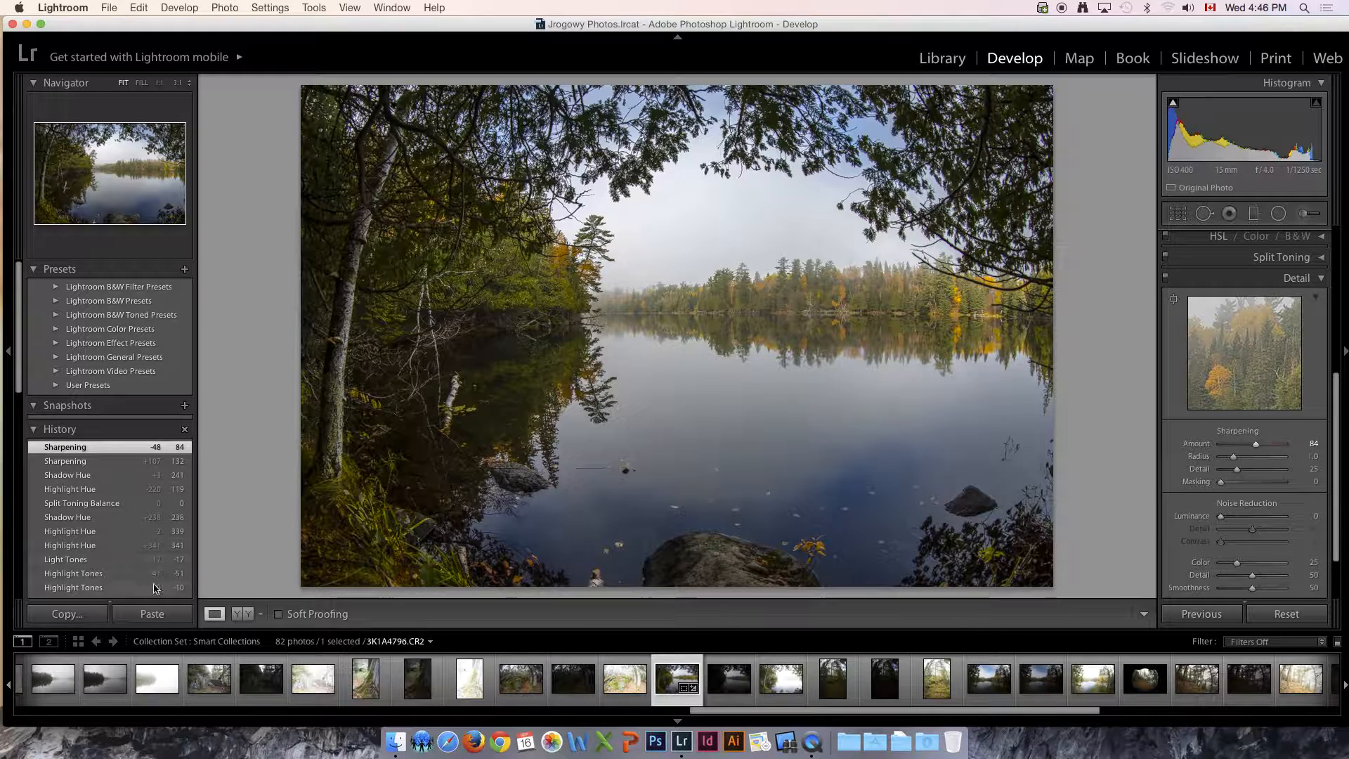
# Step: Open a secondary display window in Normal Loupe view, move it off the photo's center, and zoom it to 1:1
pyautogui.click(51, 642)
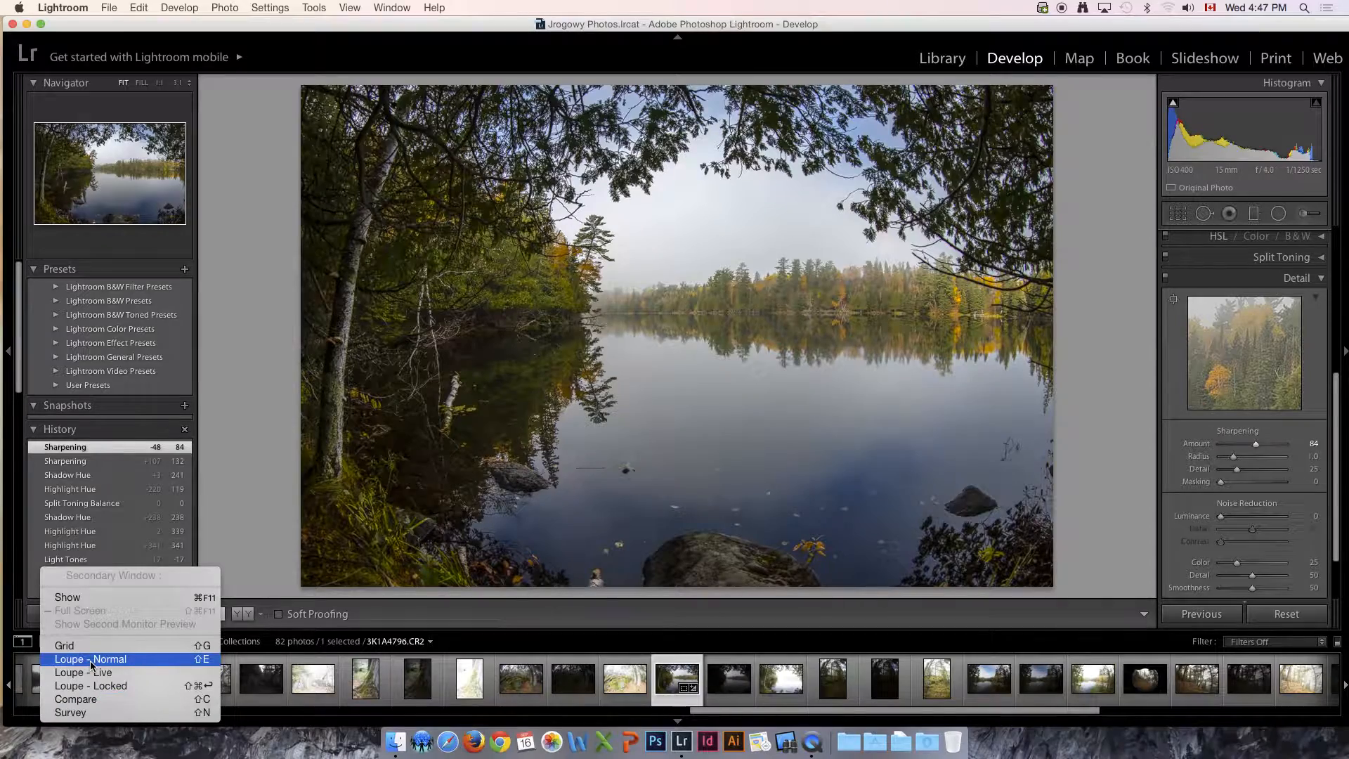
pyautogui.click(92, 659)
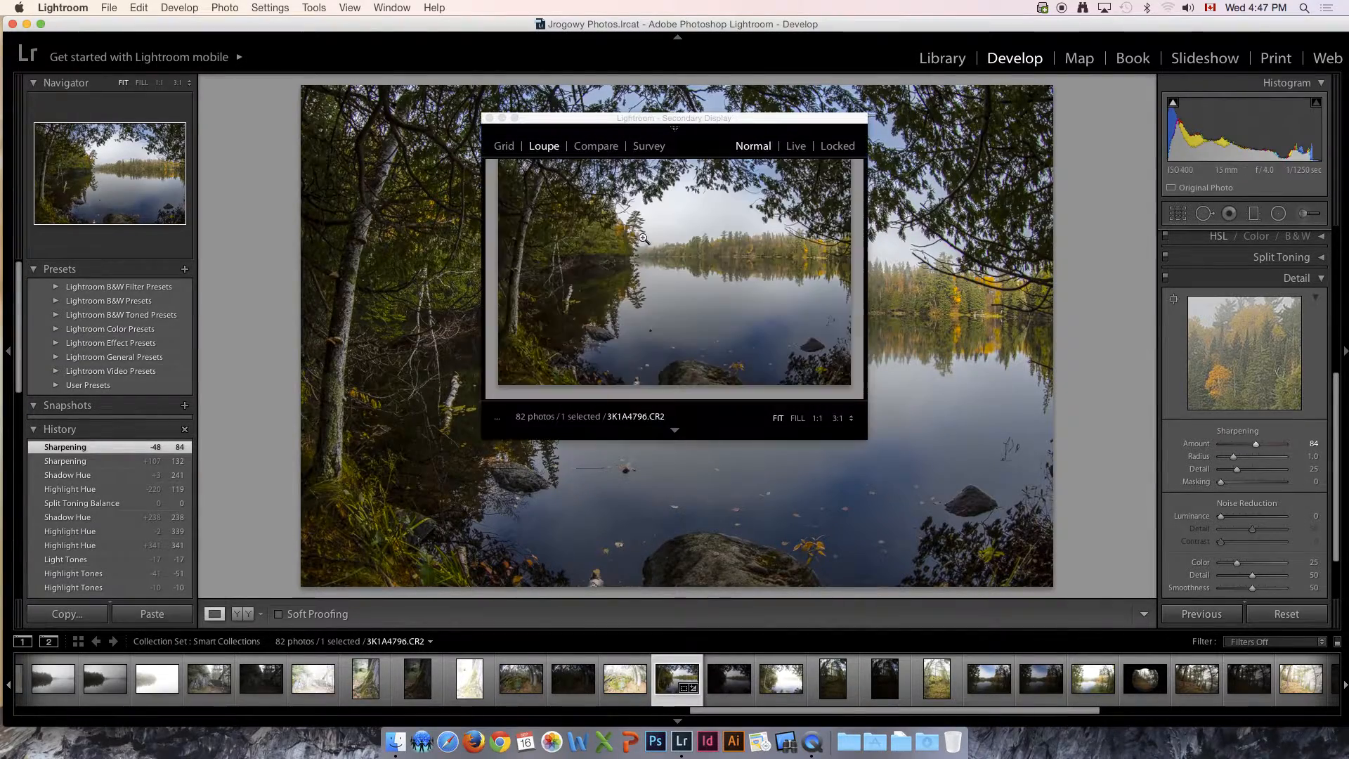
pyautogui.moveTo(736, 119); pyautogui.dragTo(365, 294)
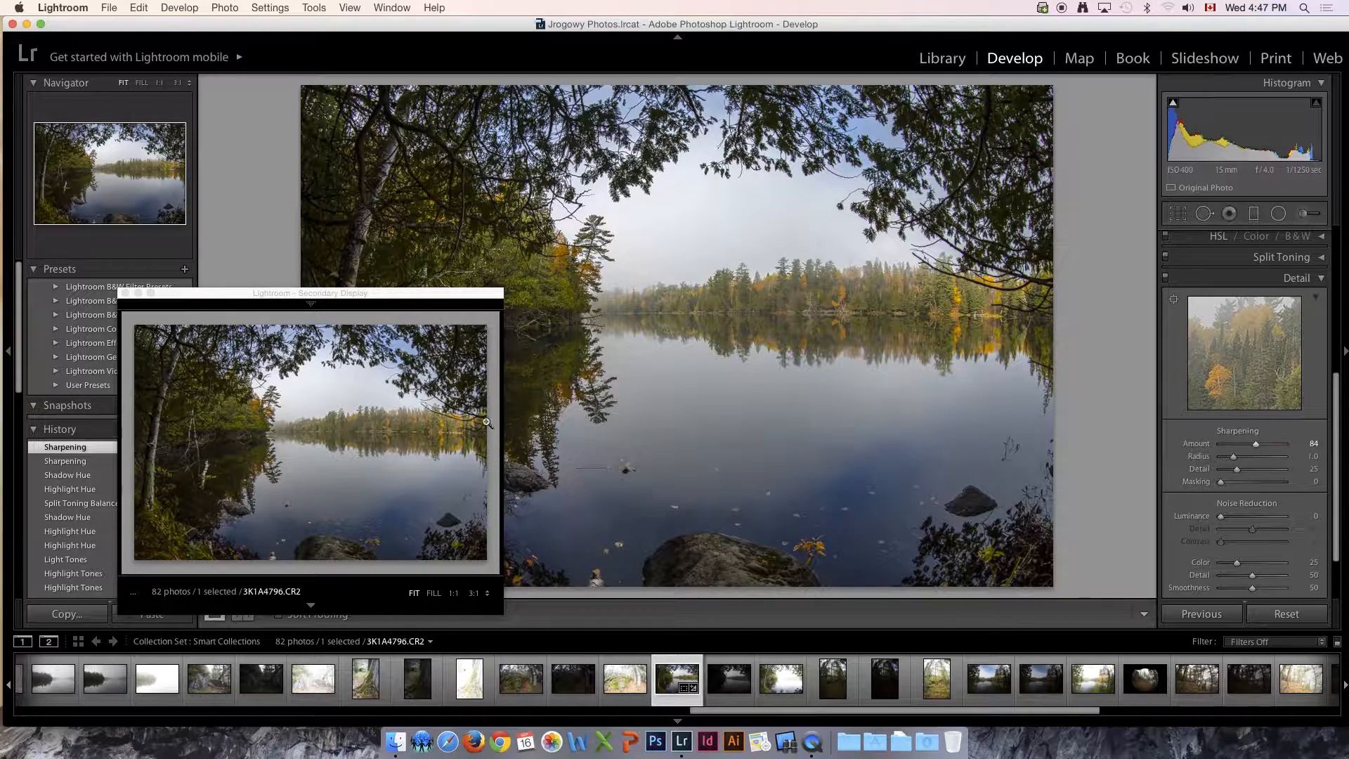
pyautogui.click(453, 593)
# Step: Examine the sharpened trees, foliage and misty shoreline at 1:1 in the secondary display
pyautogui.moveTo(303, 360); pyautogui.dragTo(397, 533)
pyautogui.moveTo(268, 416); pyautogui.dragTo(451, 434)
pyautogui.moveTo(337, 431); pyautogui.dragTo(187, 424)
pyautogui.moveTo(397, 443); pyautogui.dragTo(254, 434)
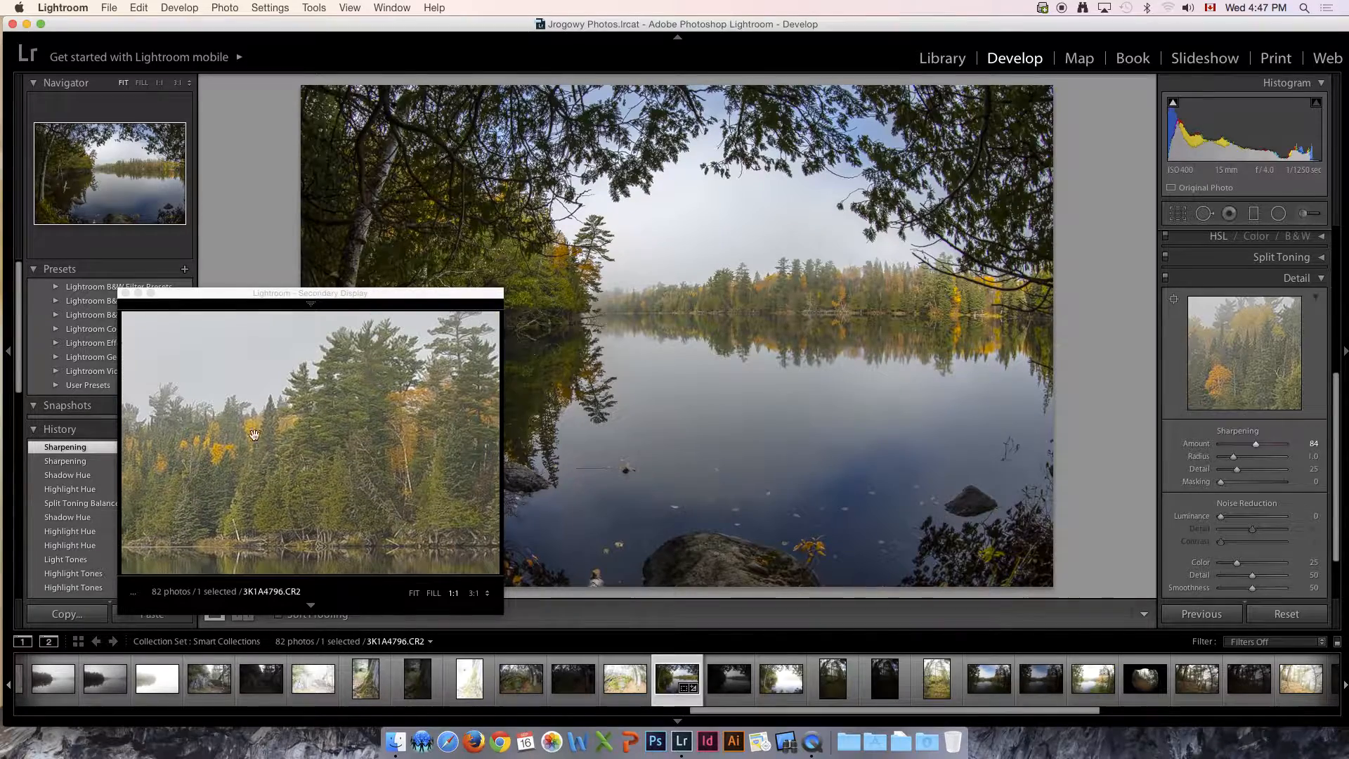
pyautogui.moveTo(307, 383); pyautogui.dragTo(227, 453)
pyautogui.moveTo(331, 399); pyautogui.dragTo(544, 376)
pyautogui.moveTo(274, 396); pyautogui.dragTo(392, 436)
pyautogui.moveTo(296, 454); pyautogui.dragTo(419, 553)
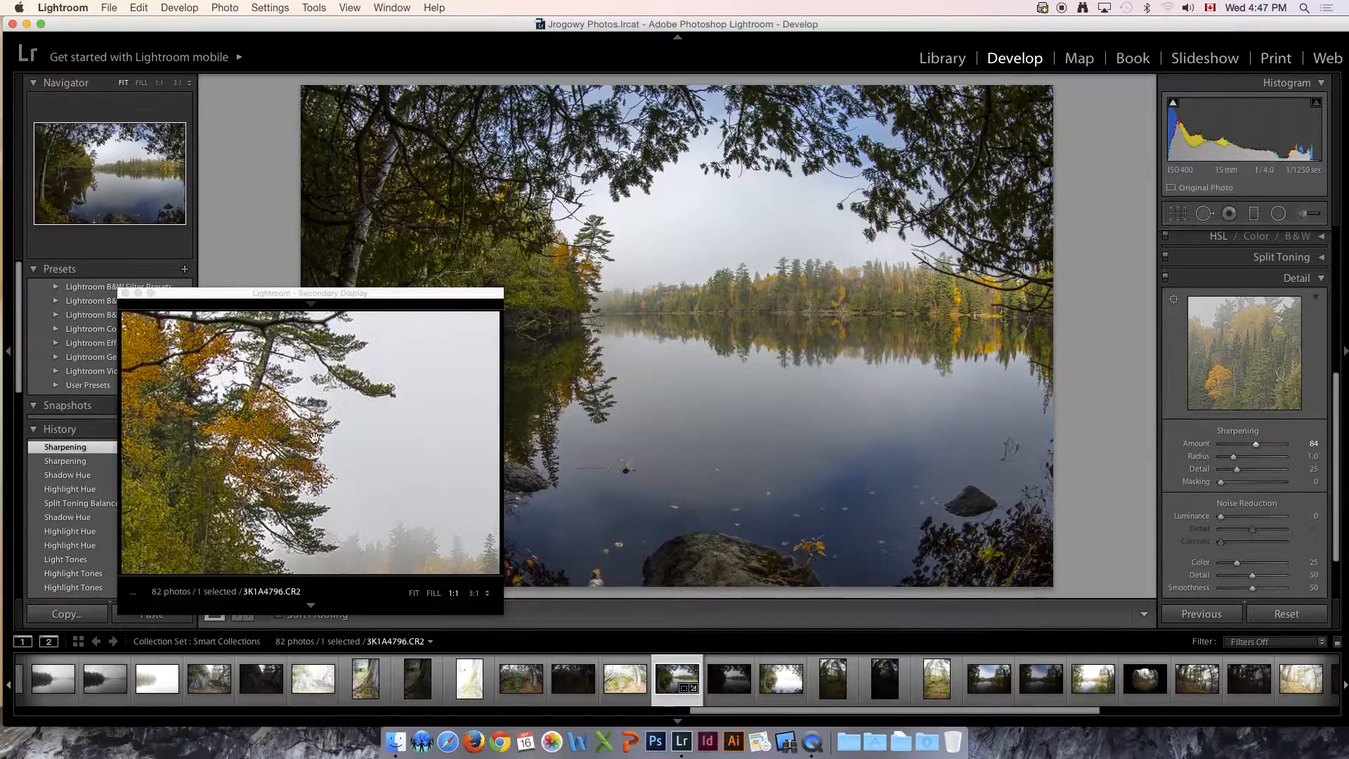
pyautogui.moveTo(341, 443); pyautogui.dragTo(310, 386)
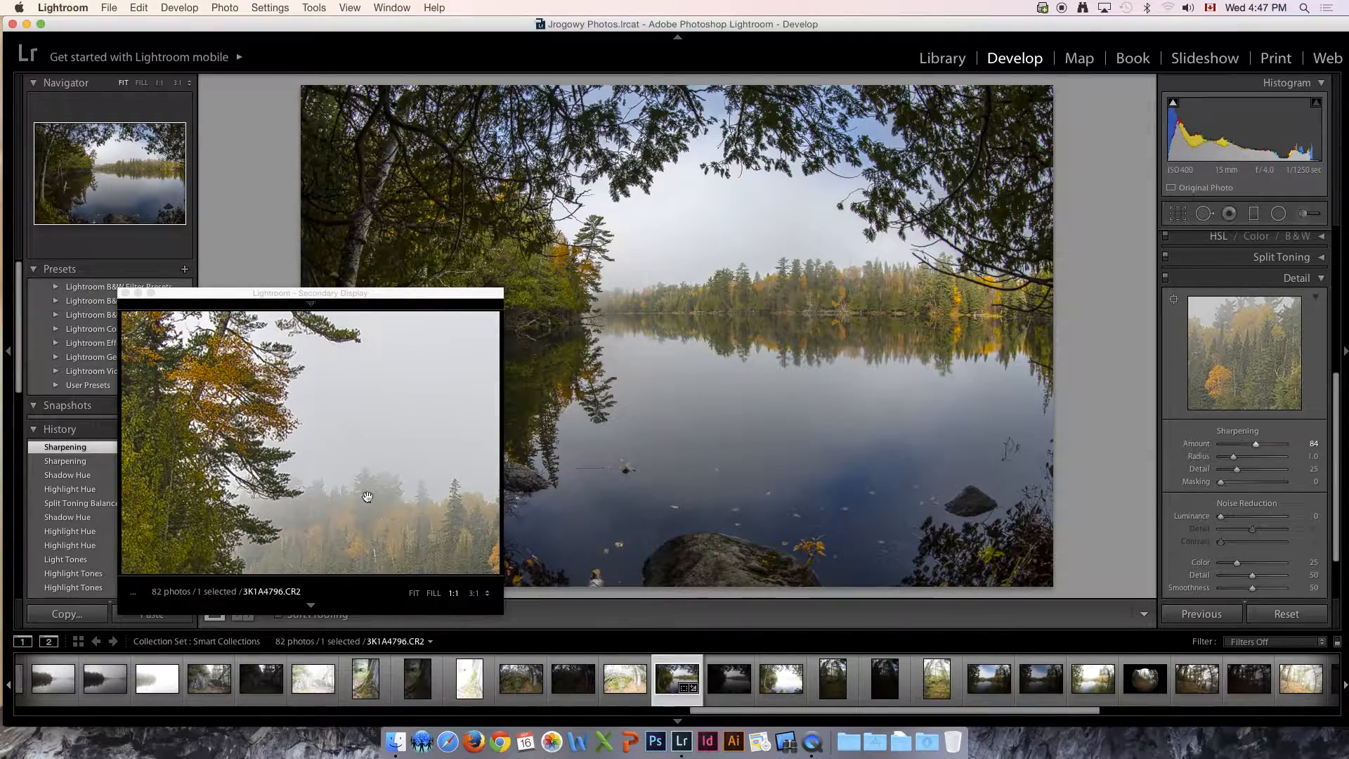
# Step: Set the sharpening amount to 115, and show the pine branches against the misty sky in the detail preview
pyautogui.moveTo(373, 297); pyautogui.dragTo(298, 234)
pyautogui.moveTo(1256, 444)
pyautogui.mouseDown()
pyautogui.moveTo(1272, 448)
pyautogui.moveTo(1261, 447)
pyautogui.mouseUp()
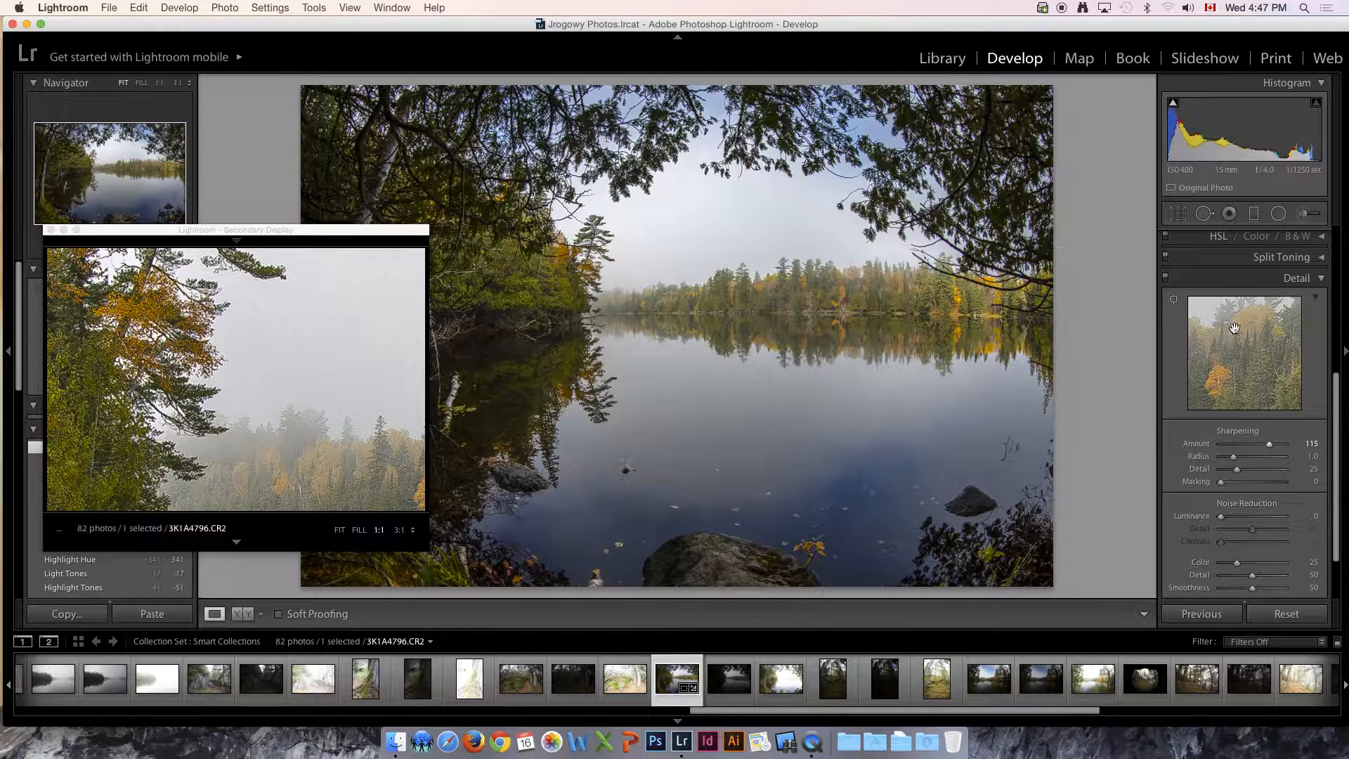
pyautogui.moveTo(1222, 337); pyautogui.dragTo(1286, 352)
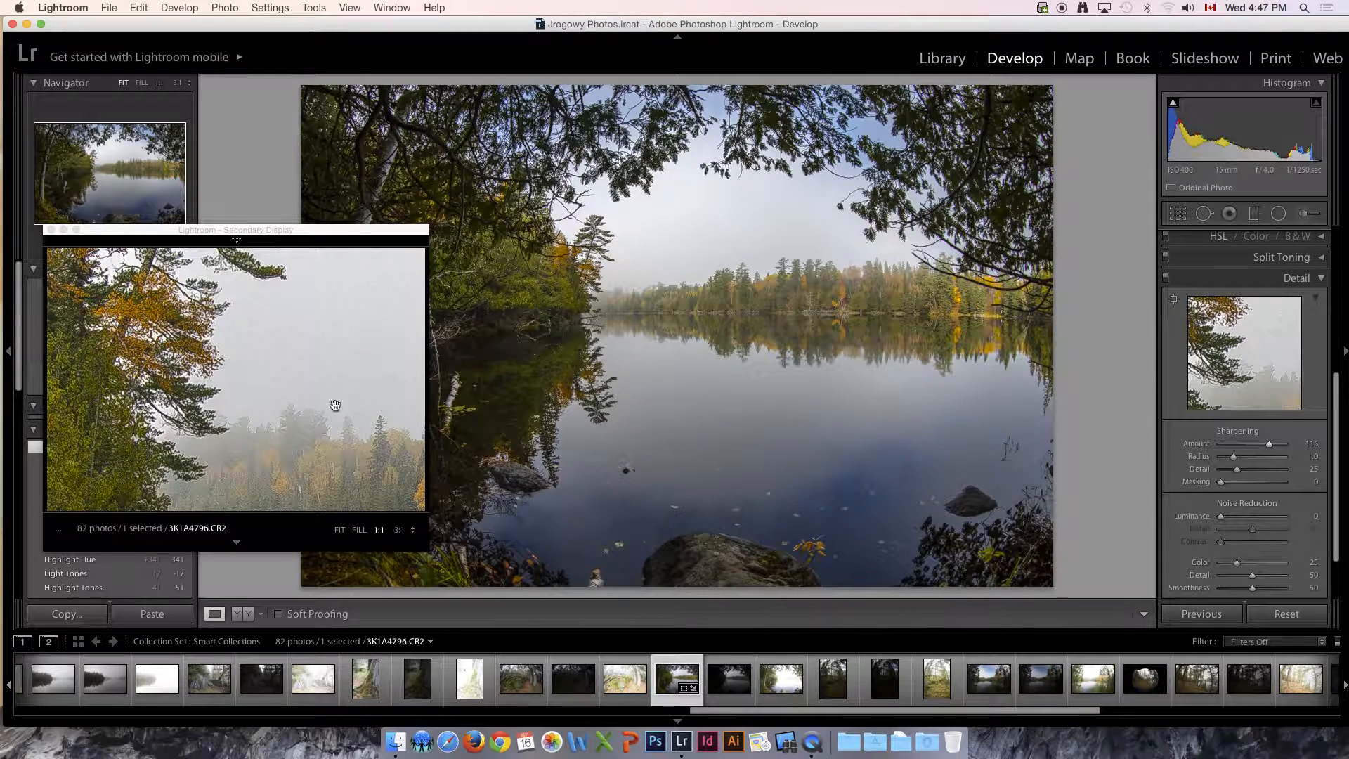
pyautogui.moveTo(427, 551)
pyautogui.mouseDown()
pyautogui.moveTo(489, 582)
pyautogui.moveTo(427, 554)
pyautogui.mouseUp()
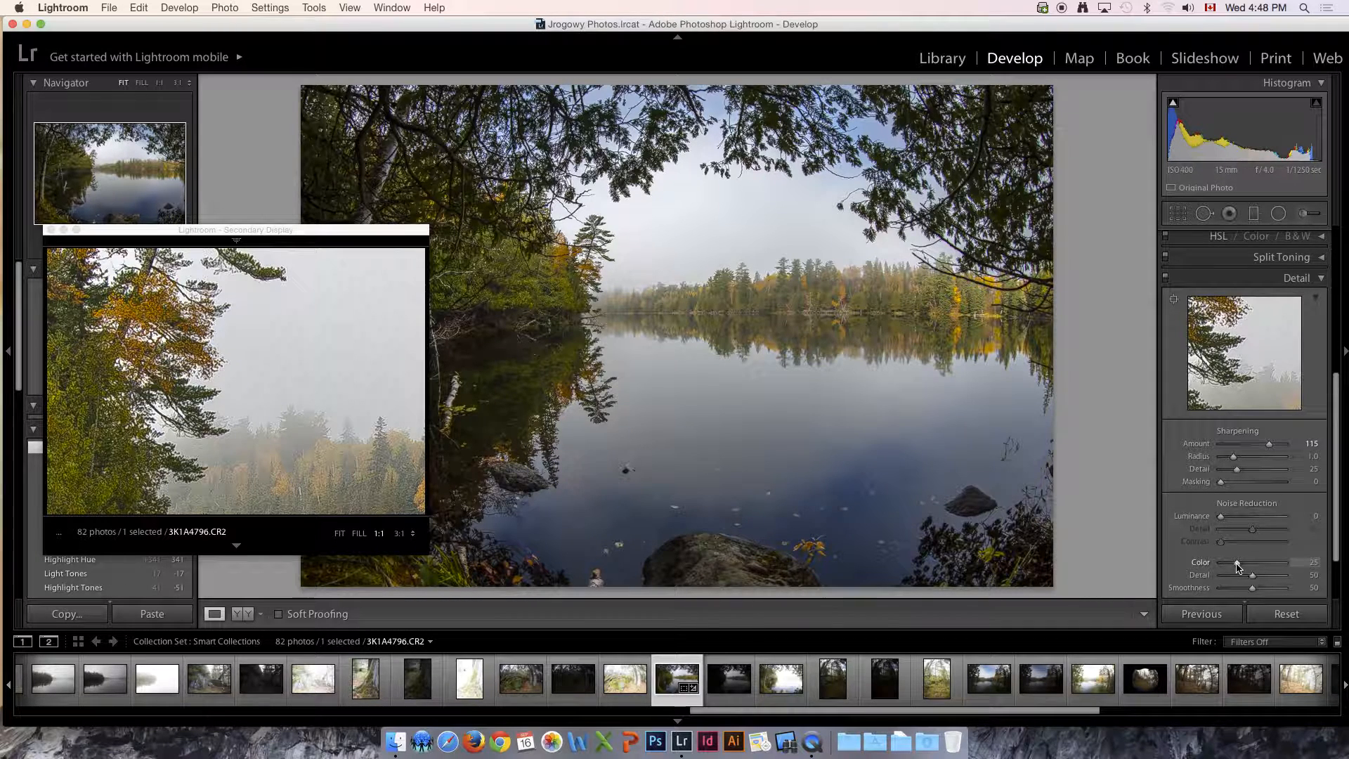
# Step: Try a color noise reduction of 0 and settle on 22
pyautogui.moveTo(1238, 566); pyautogui.dragTo(1215, 568)
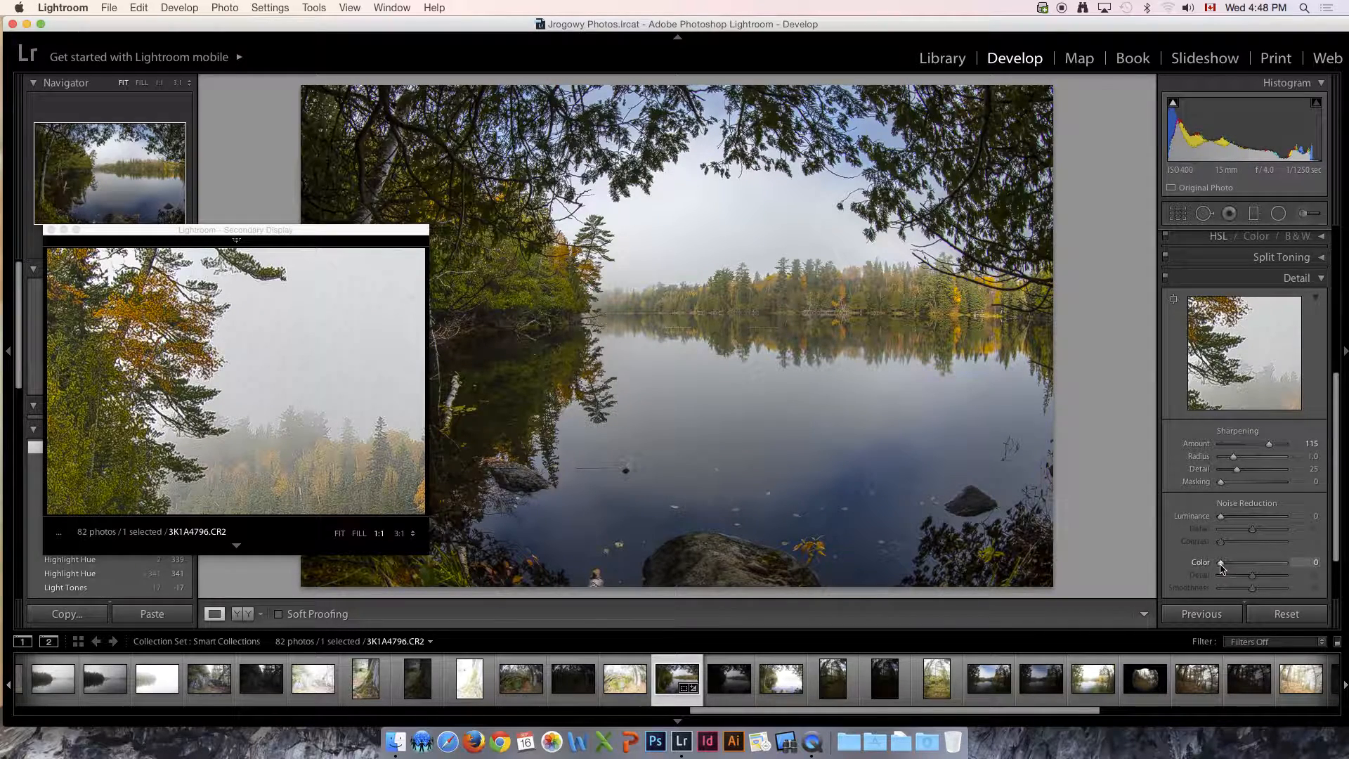
pyautogui.moveTo(1221, 567); pyautogui.dragTo(1227, 570)
pyautogui.moveTo(1235, 567); pyautogui.dragTo(1236, 567)
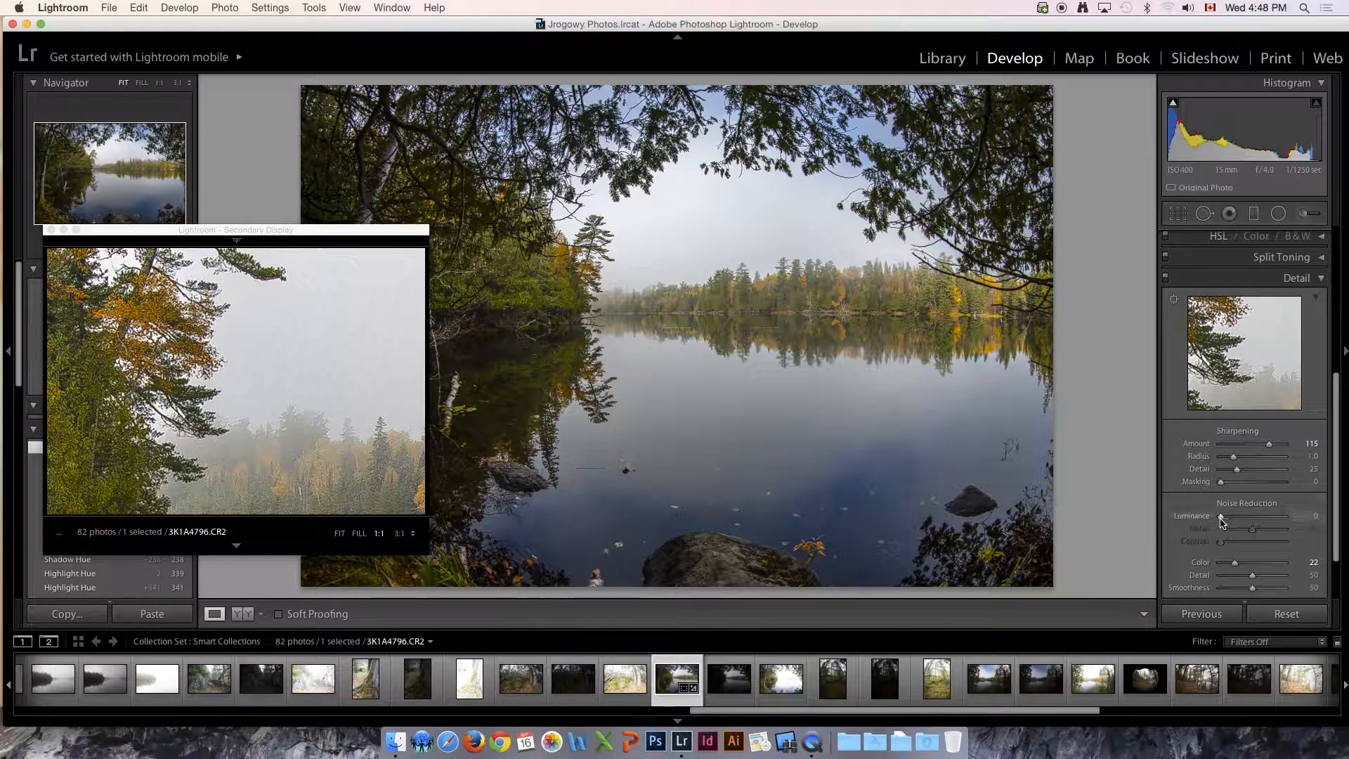
# Step: Try a luminance noise reduction of 41, check the shoreline trees at 1:1 in the secondary display, and return it to 0
pyautogui.moveTo(1221, 520); pyautogui.dragTo(1227, 524)
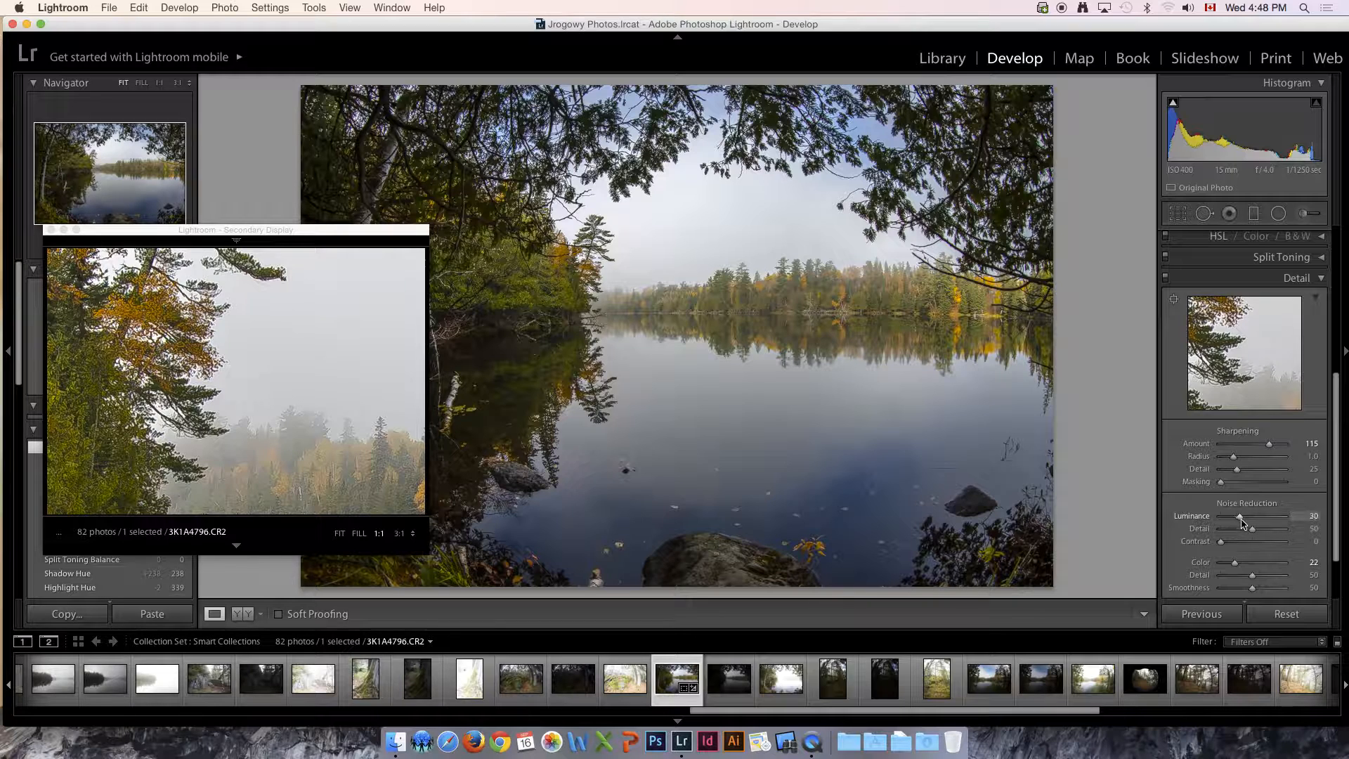
pyautogui.moveTo(1248, 524); pyautogui.dragTo(1249, 525)
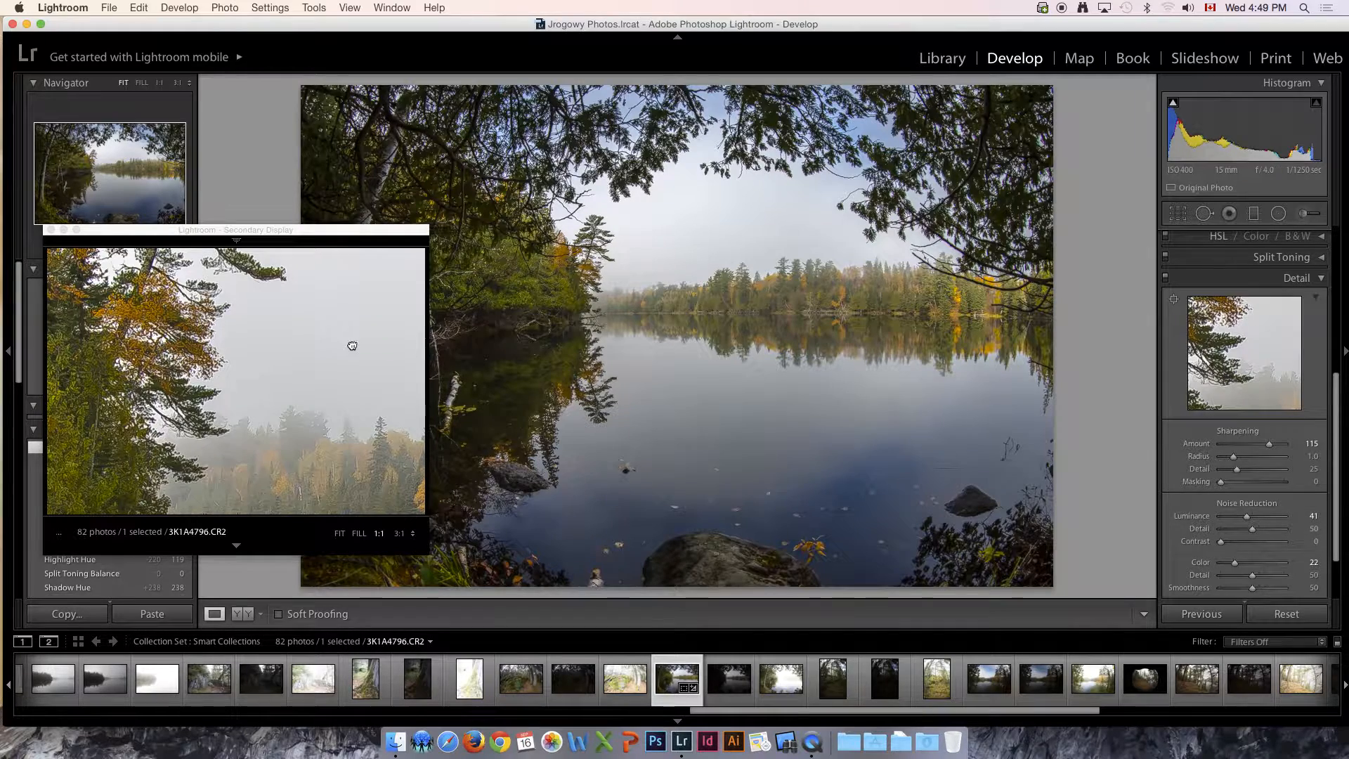
pyautogui.moveTo(350, 346); pyautogui.dragTo(214, 331)
pyautogui.moveTo(342, 384); pyautogui.dragTo(229, 356)
pyautogui.moveTo(365, 377); pyautogui.dragTo(191, 363)
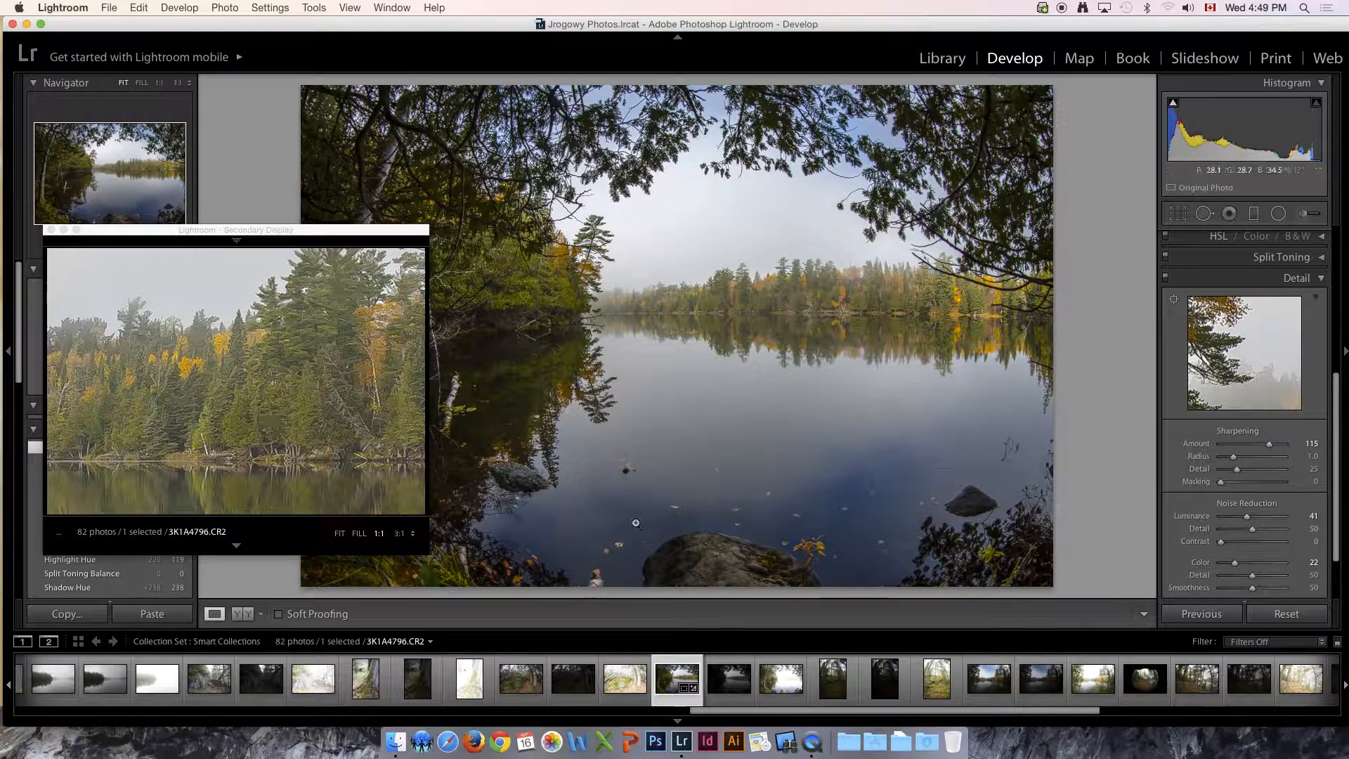
pyautogui.moveTo(1248, 519); pyautogui.dragTo(1208, 523)
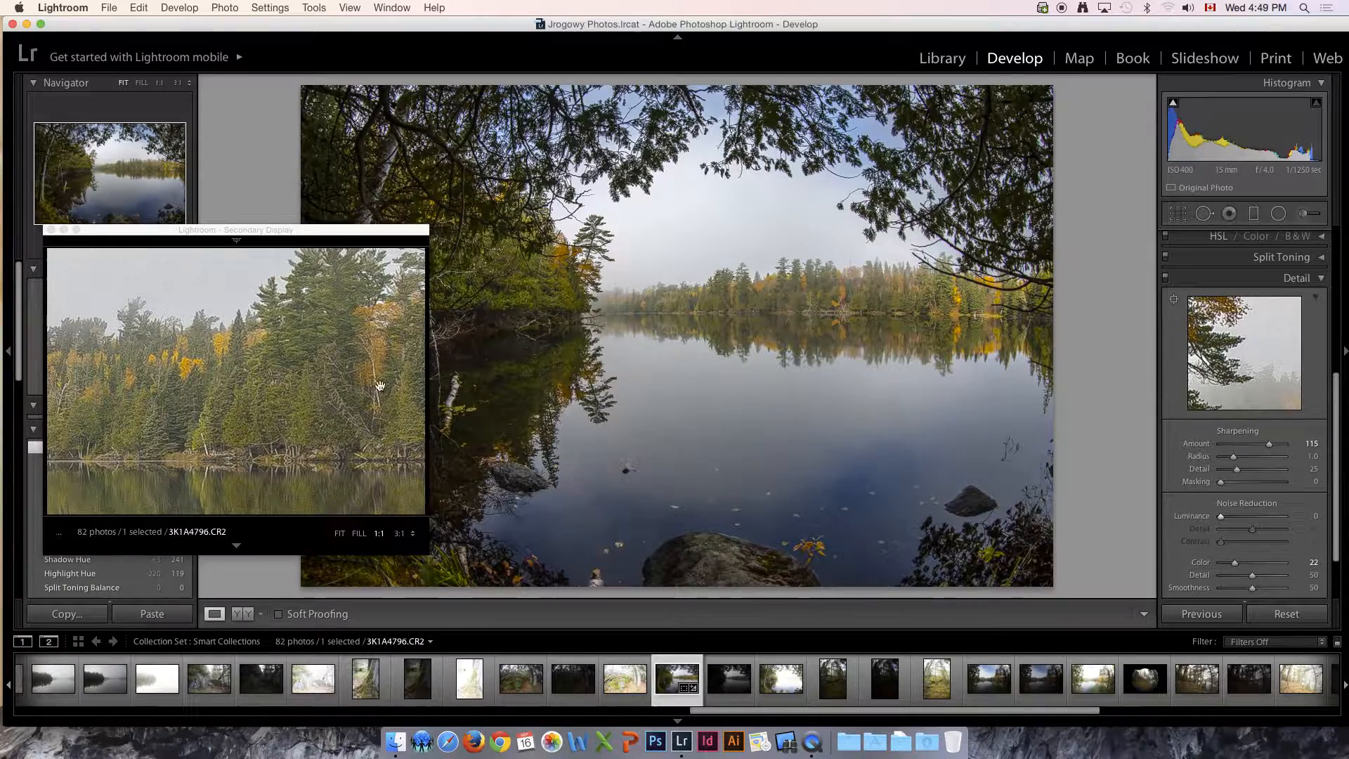
pyautogui.moveTo(288, 355); pyautogui.dragTo(265, 380)
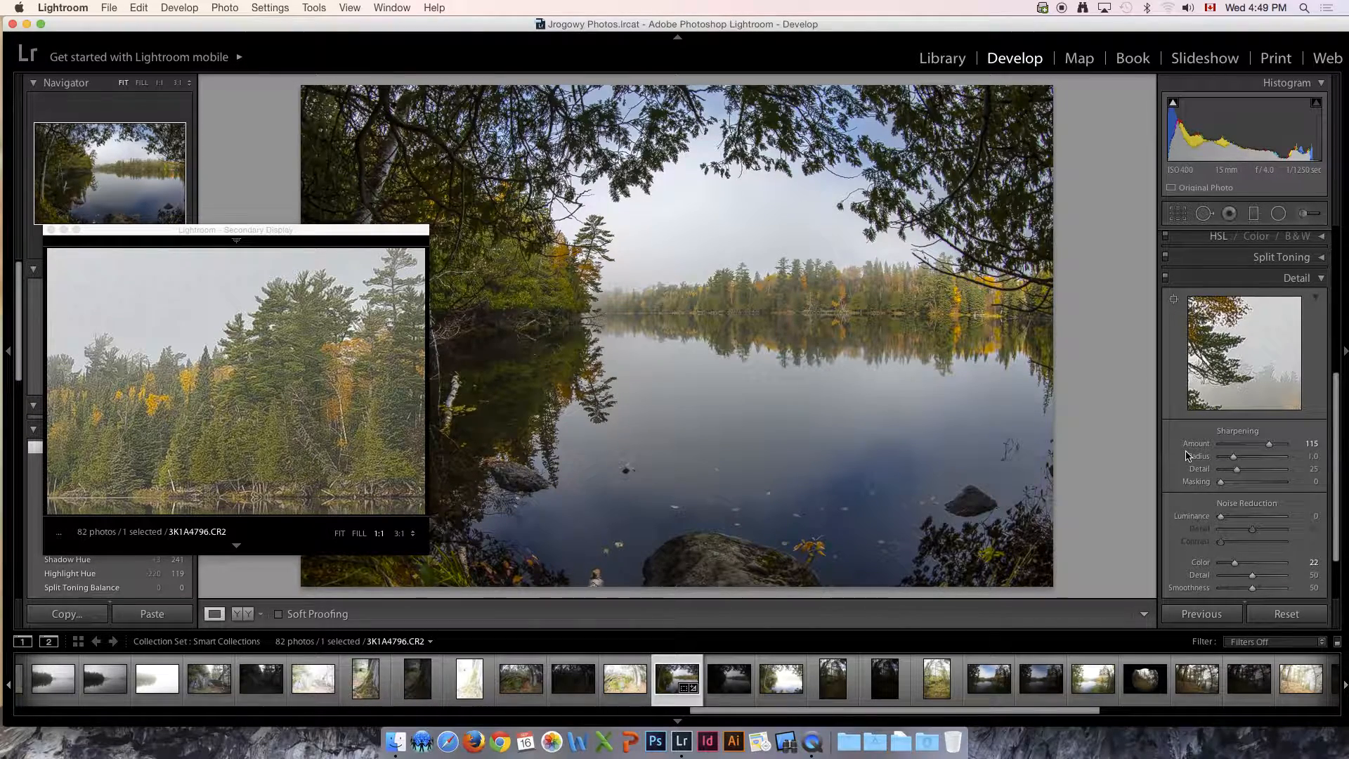
# Step: Compare the photo in Before/After Left/Right view, swapping the before and after settings and swapping them back
pyautogui.moveTo(331, 237); pyautogui.dragTo(933, 625)
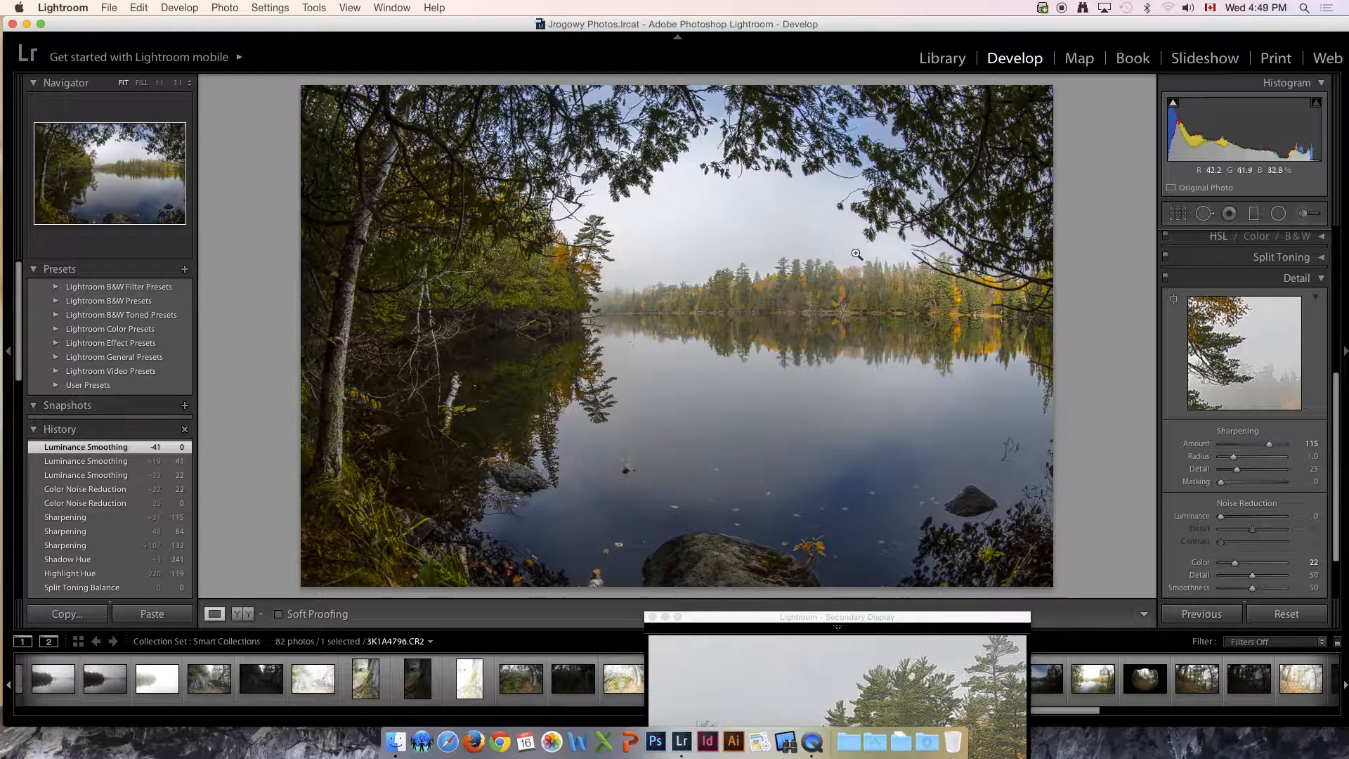
pyautogui.click(260, 615)
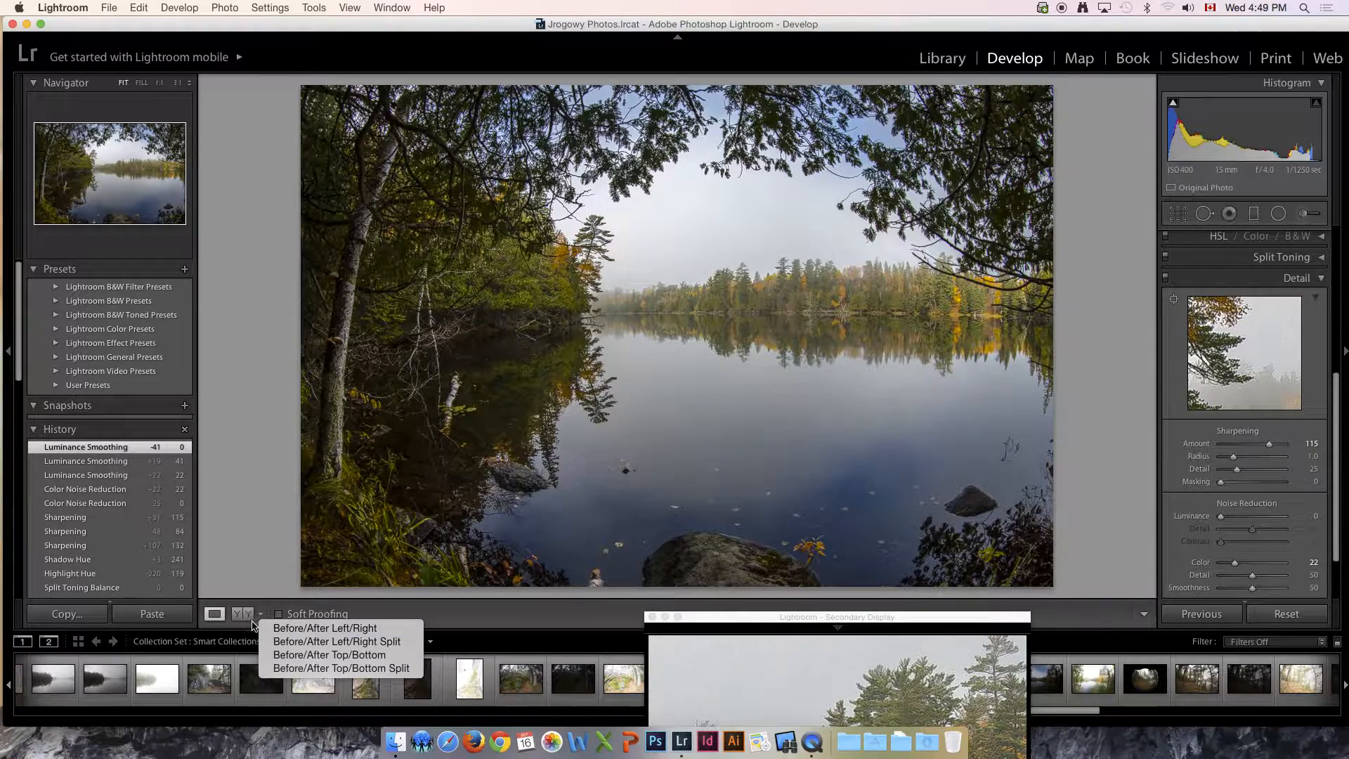
pyautogui.click(285, 633)
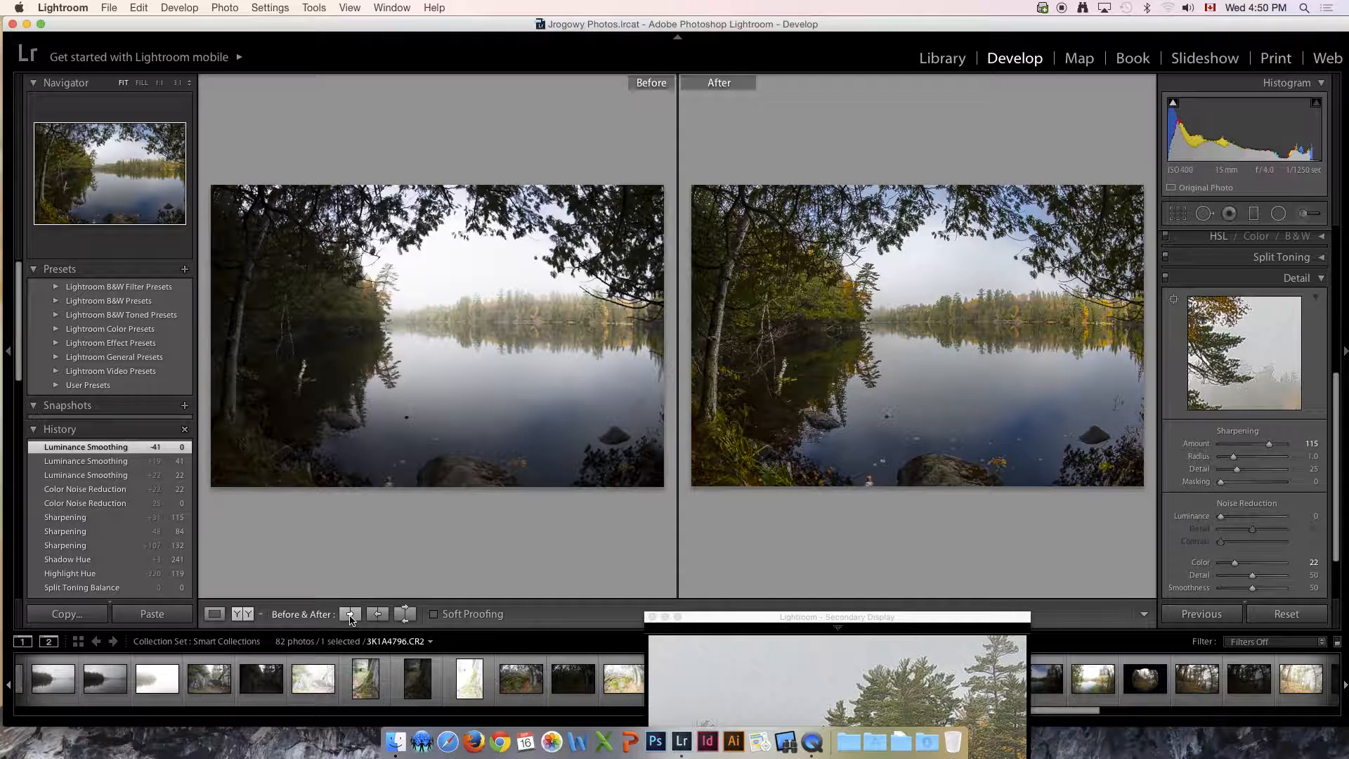
pyautogui.click(406, 615)
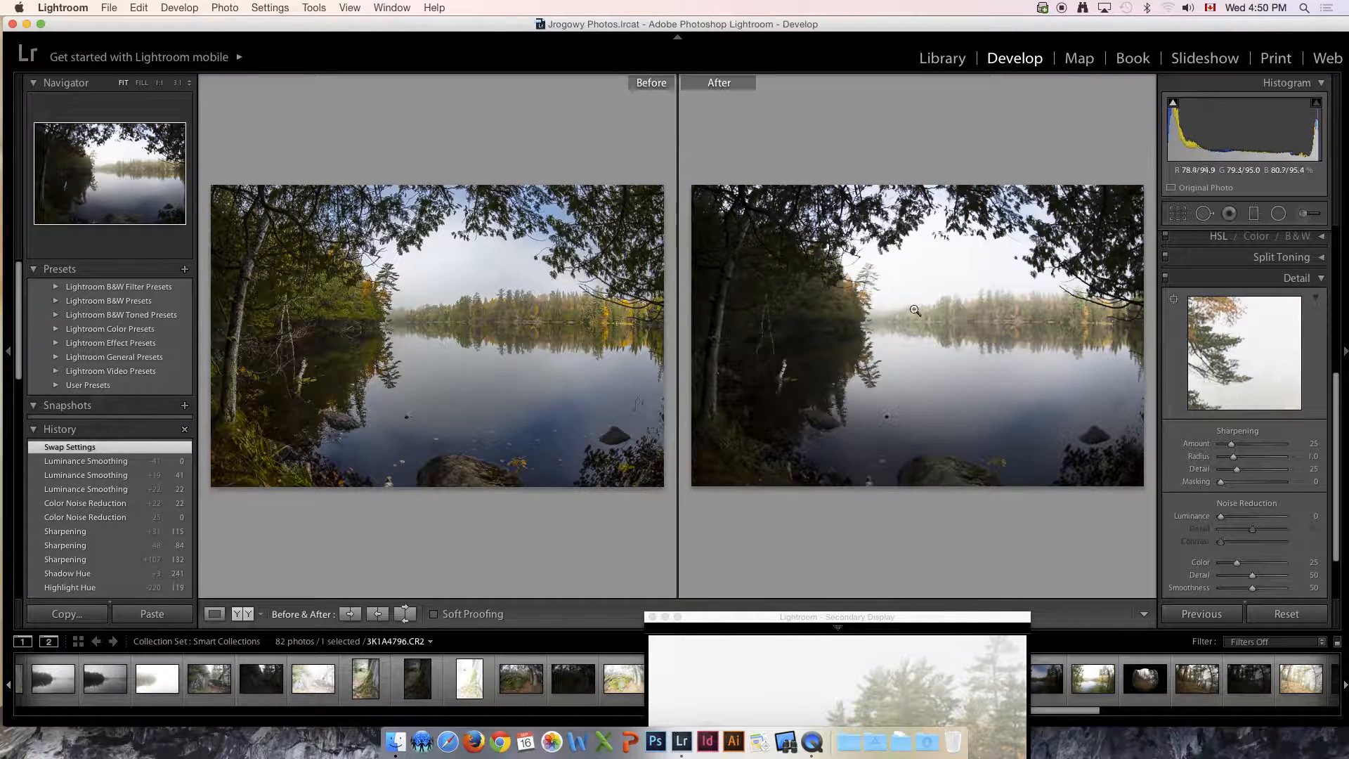
pyautogui.click(405, 615)
# Step: Compare the edit in Before/After Top/Bottom and Left/Right views, and return to the single-photo Loupe view
pyautogui.click(261, 614)
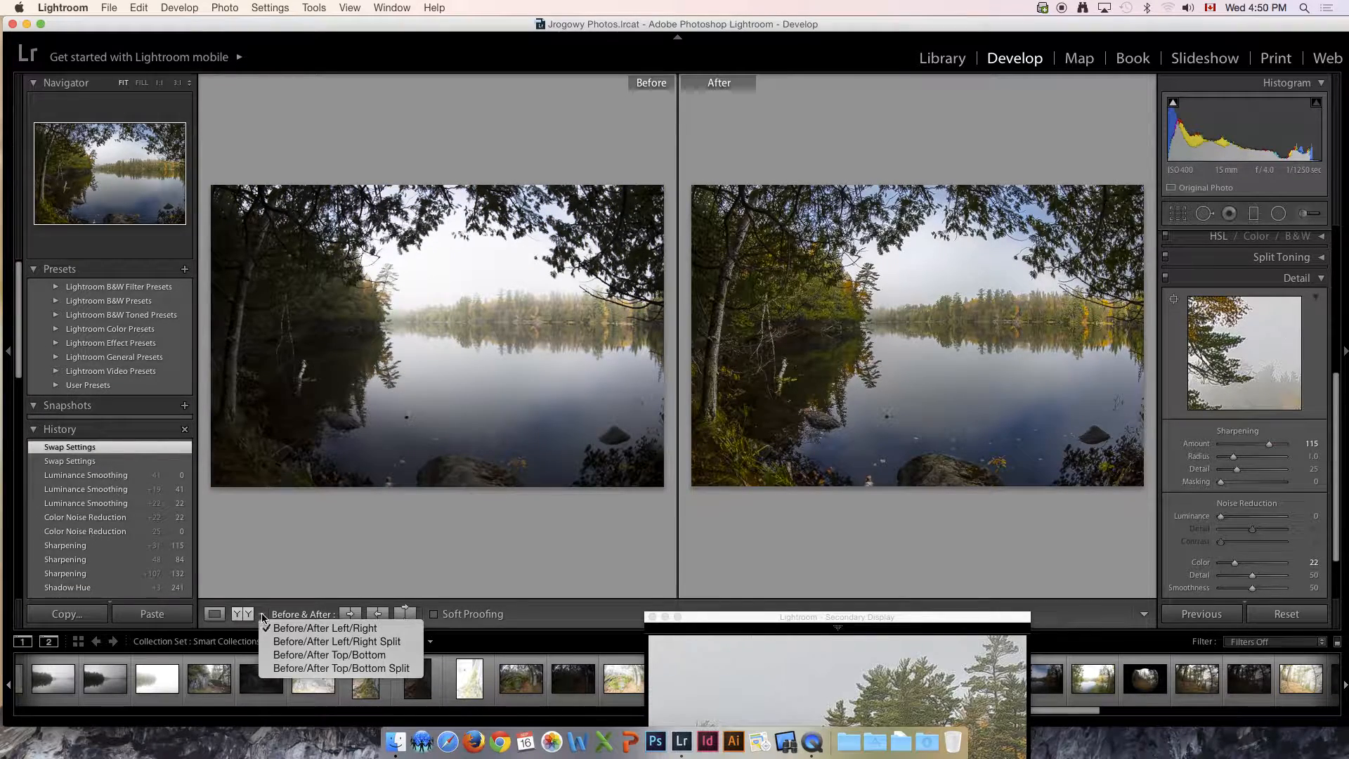
pyautogui.click(278, 657)
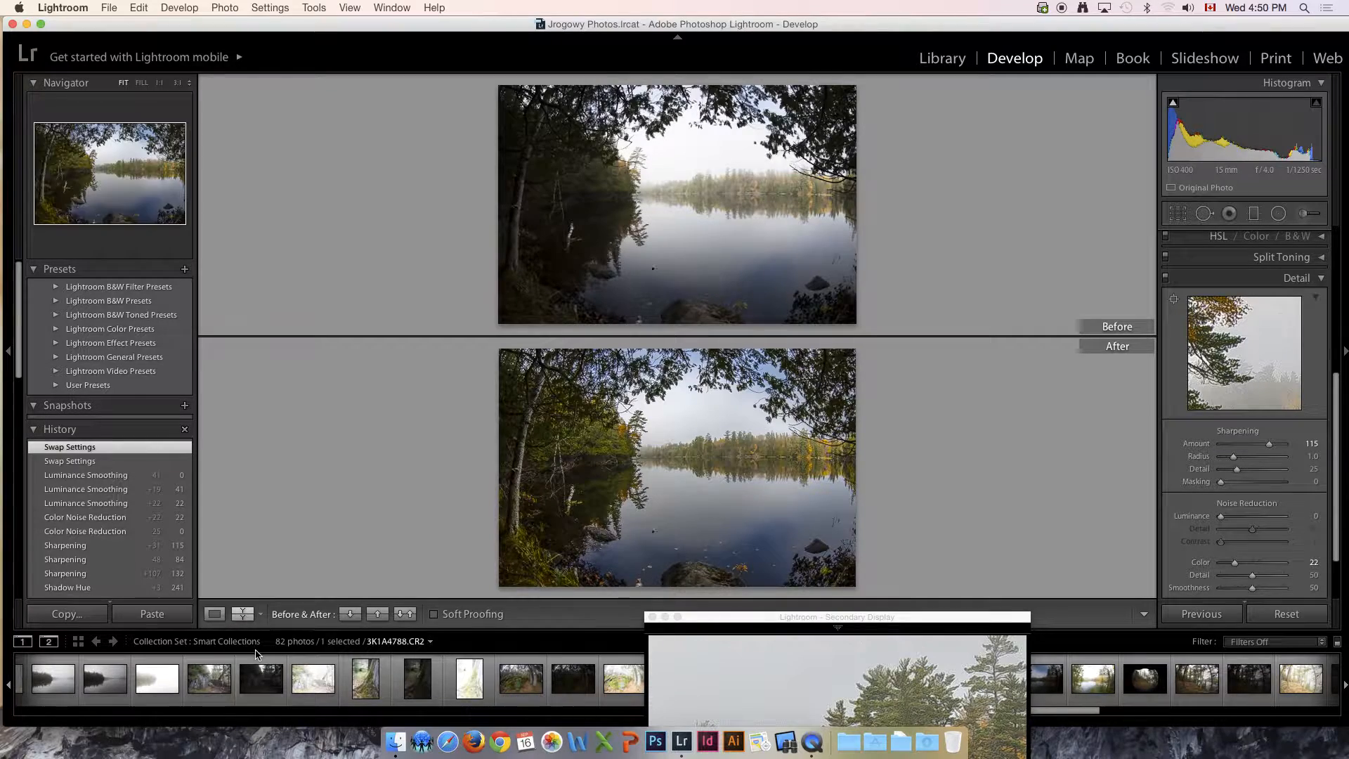
pyautogui.click(261, 614)
pyautogui.click(271, 629)
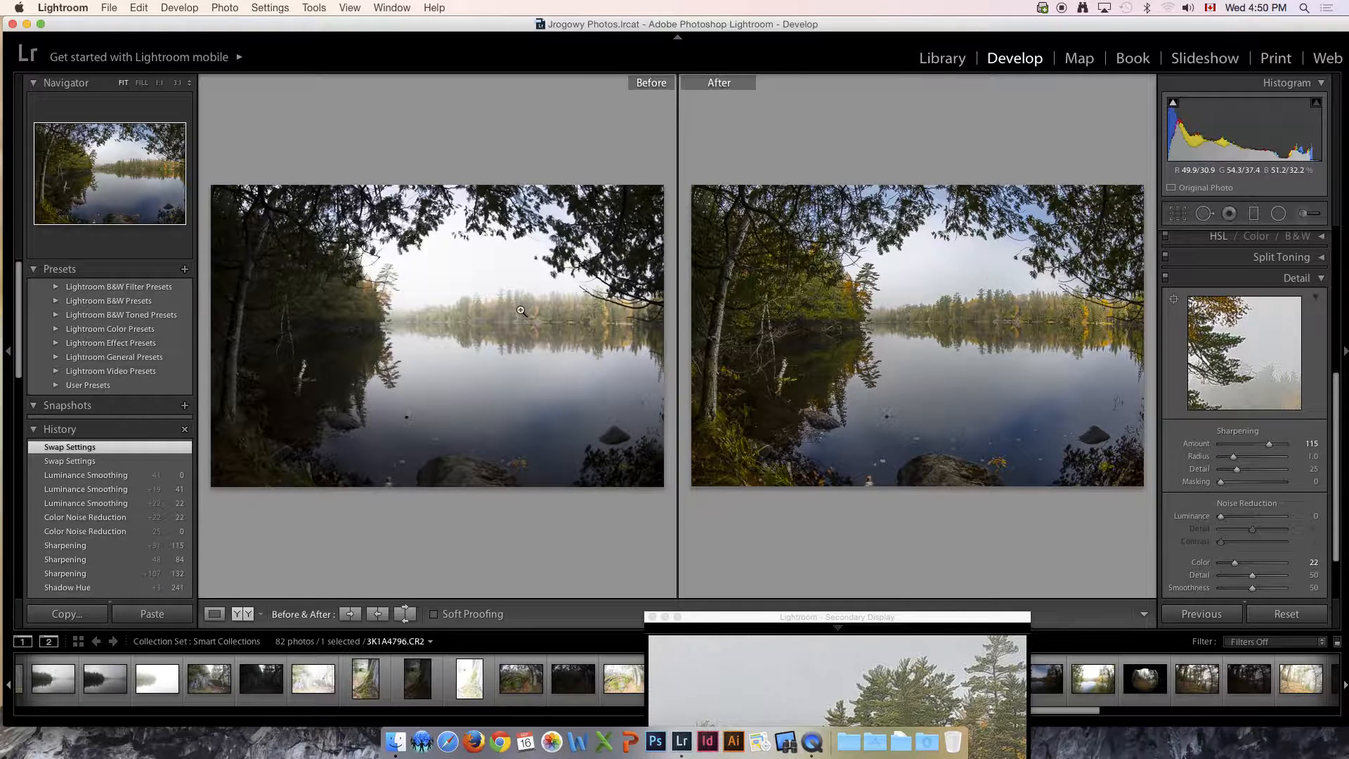
pyautogui.click(214, 615)
# Step: Move the secondary display window mostly clear of the photo and collapse the Detail settings
pyautogui.moveTo(856, 620); pyautogui.dragTo(171, 562)
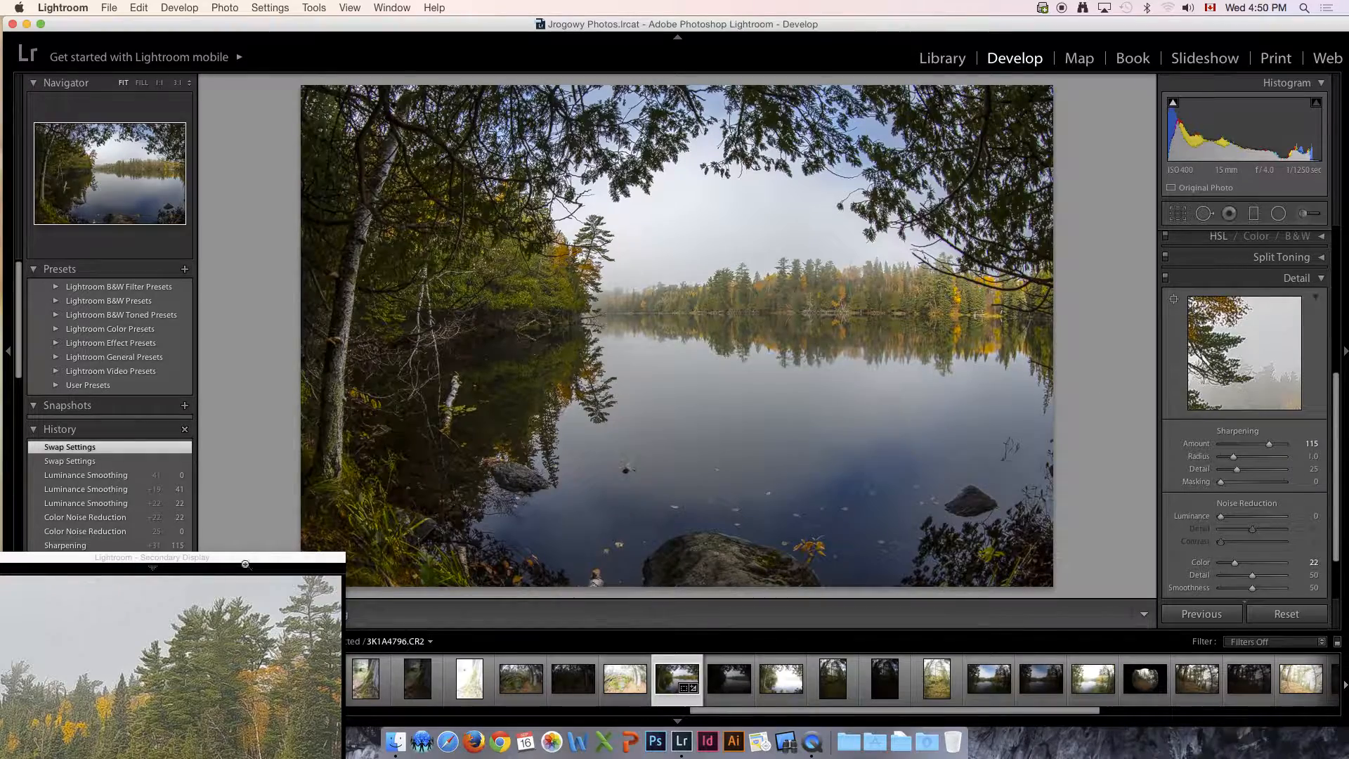
pyautogui.moveTo(269, 559); pyautogui.dragTo(287, 436)
pyautogui.moveTo(253, 435)
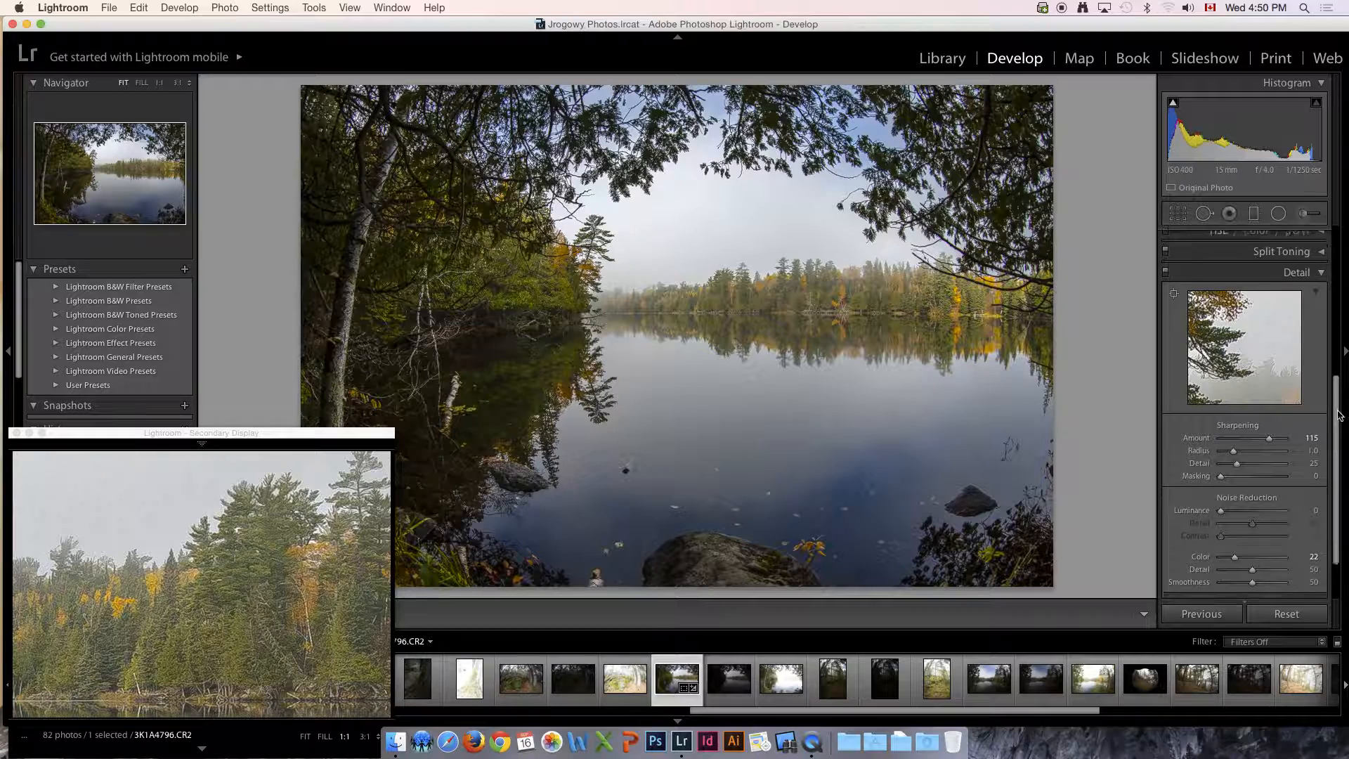
pyautogui.click(1323, 280)
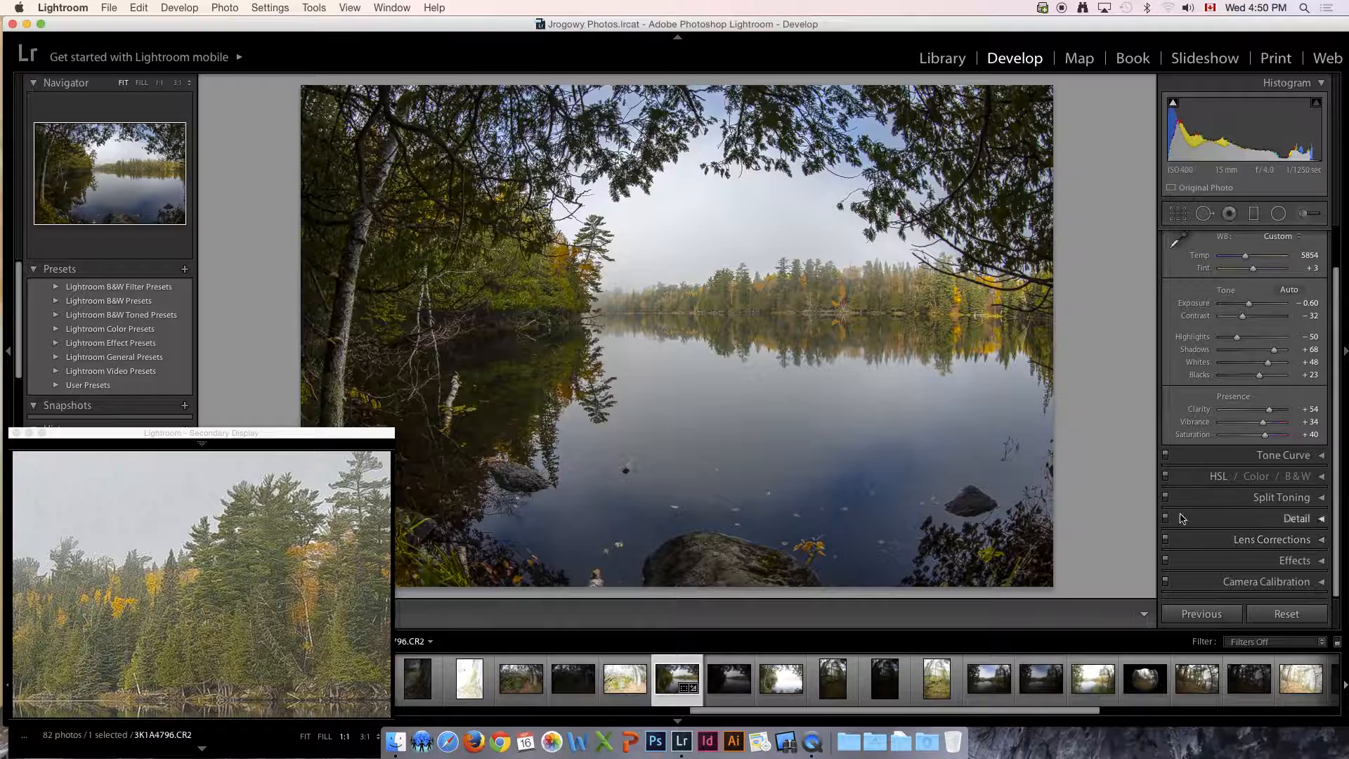
pyautogui.moveTo(359, 434); pyautogui.dragTo(248, 467)
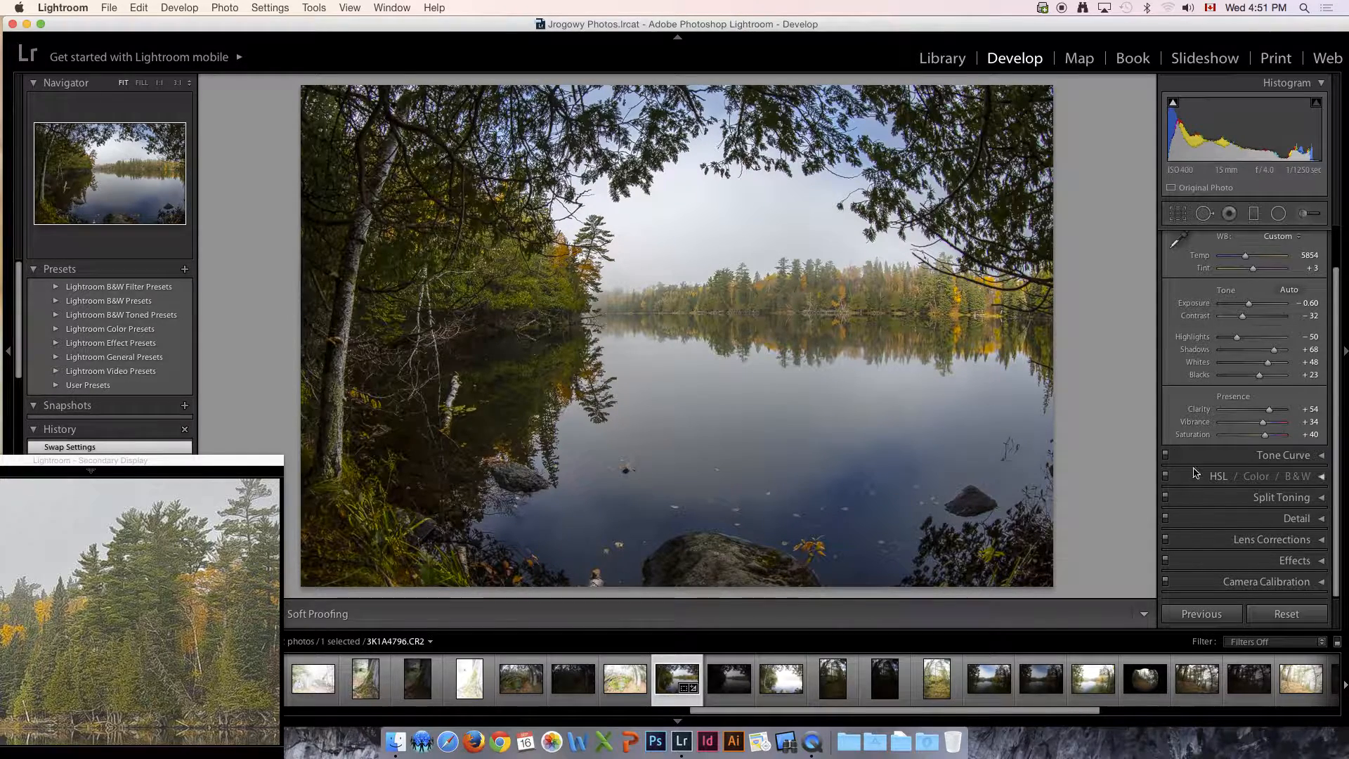
# Step: Enable profile corrections in Lens Corrections and choose Canon as the lens make
pyautogui.click(1321, 544)
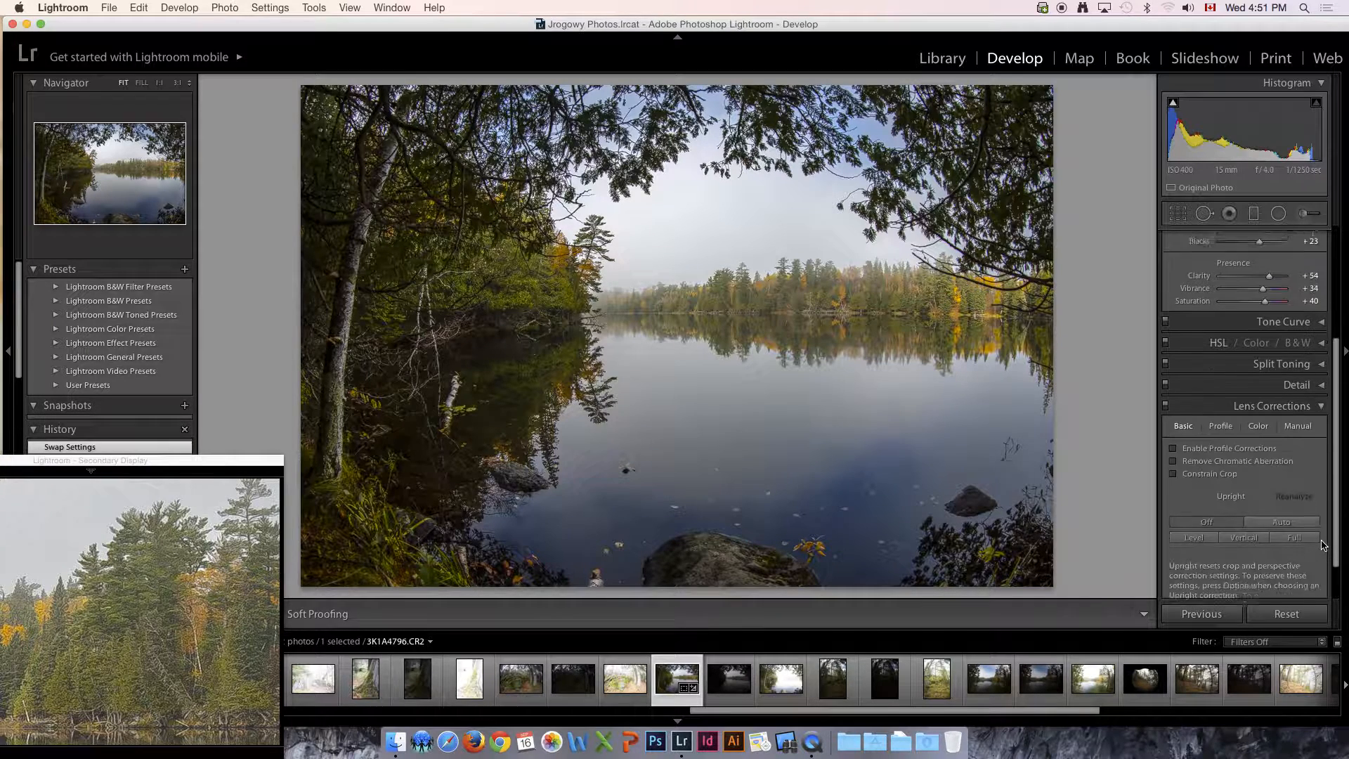
pyautogui.click(1222, 419)
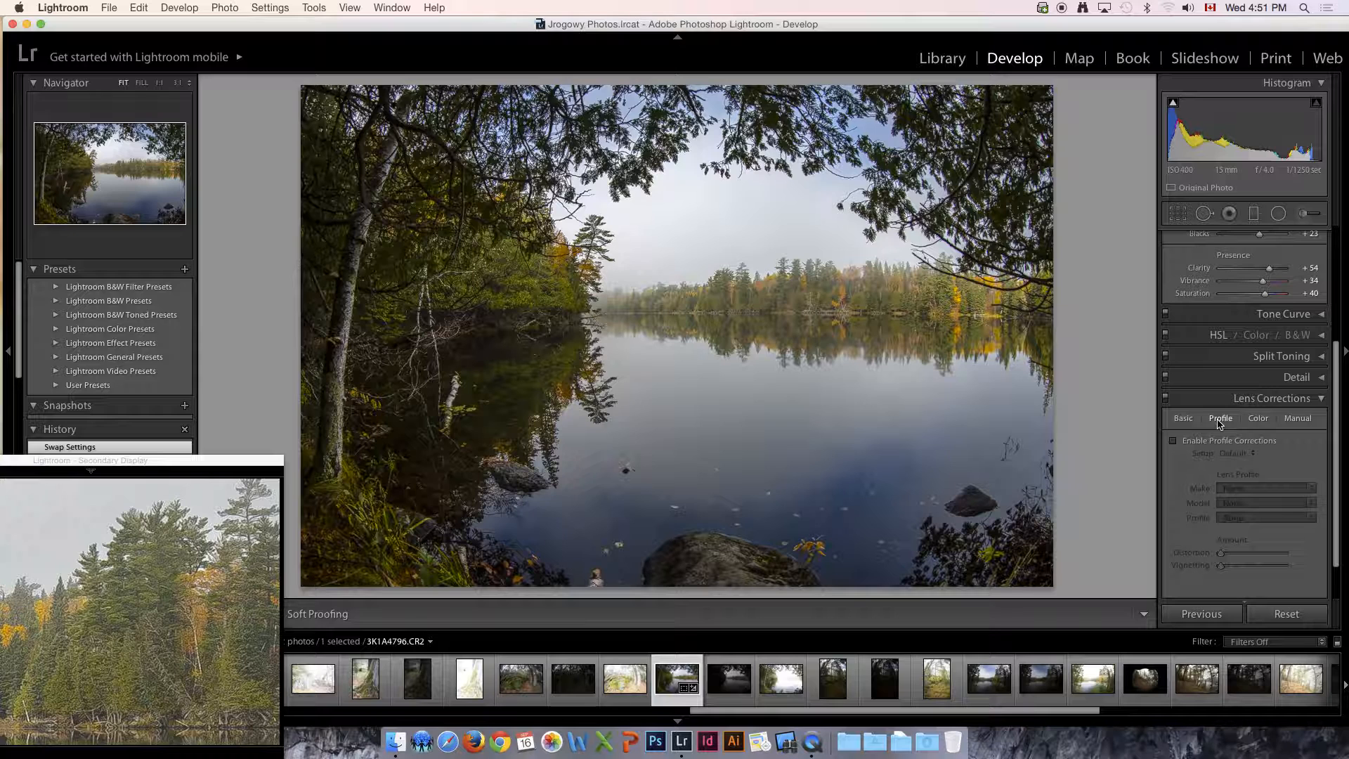
pyautogui.click(1173, 441)
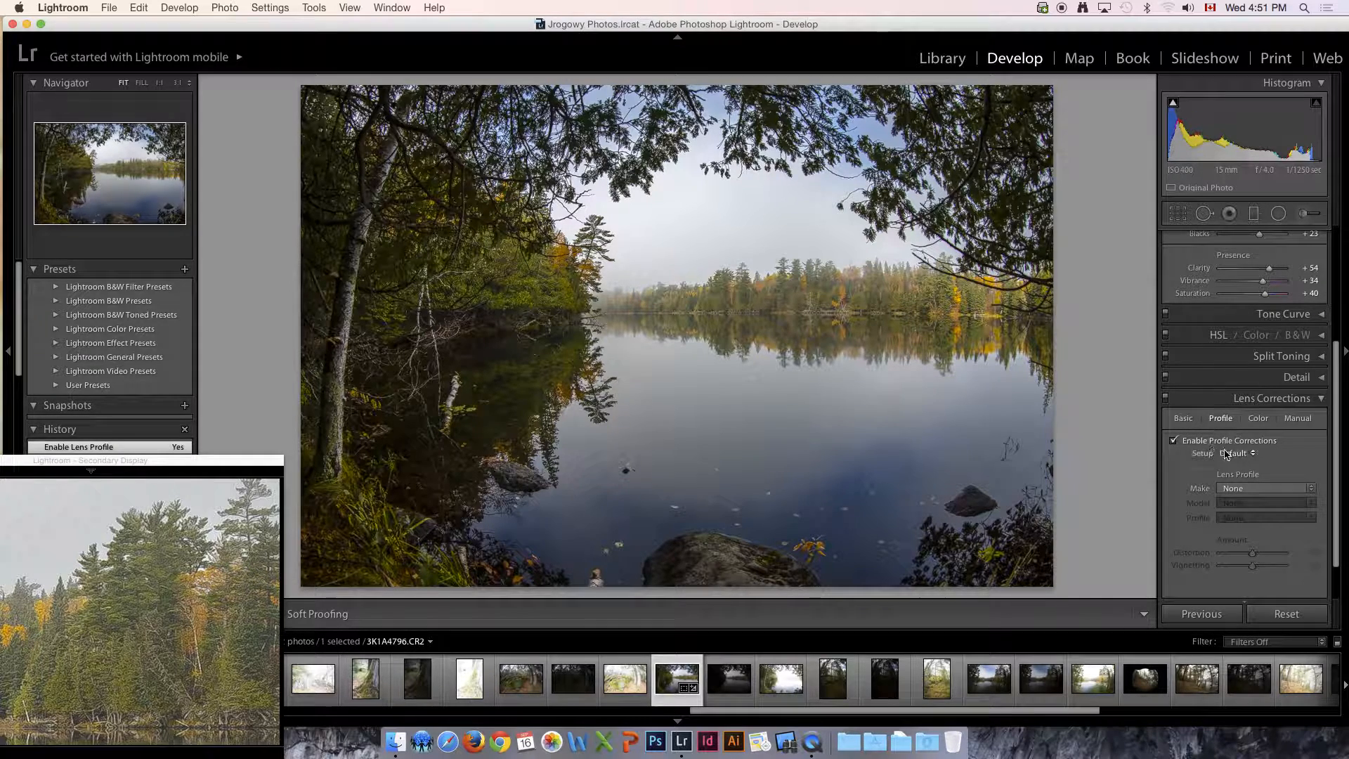
pyautogui.click(1242, 488)
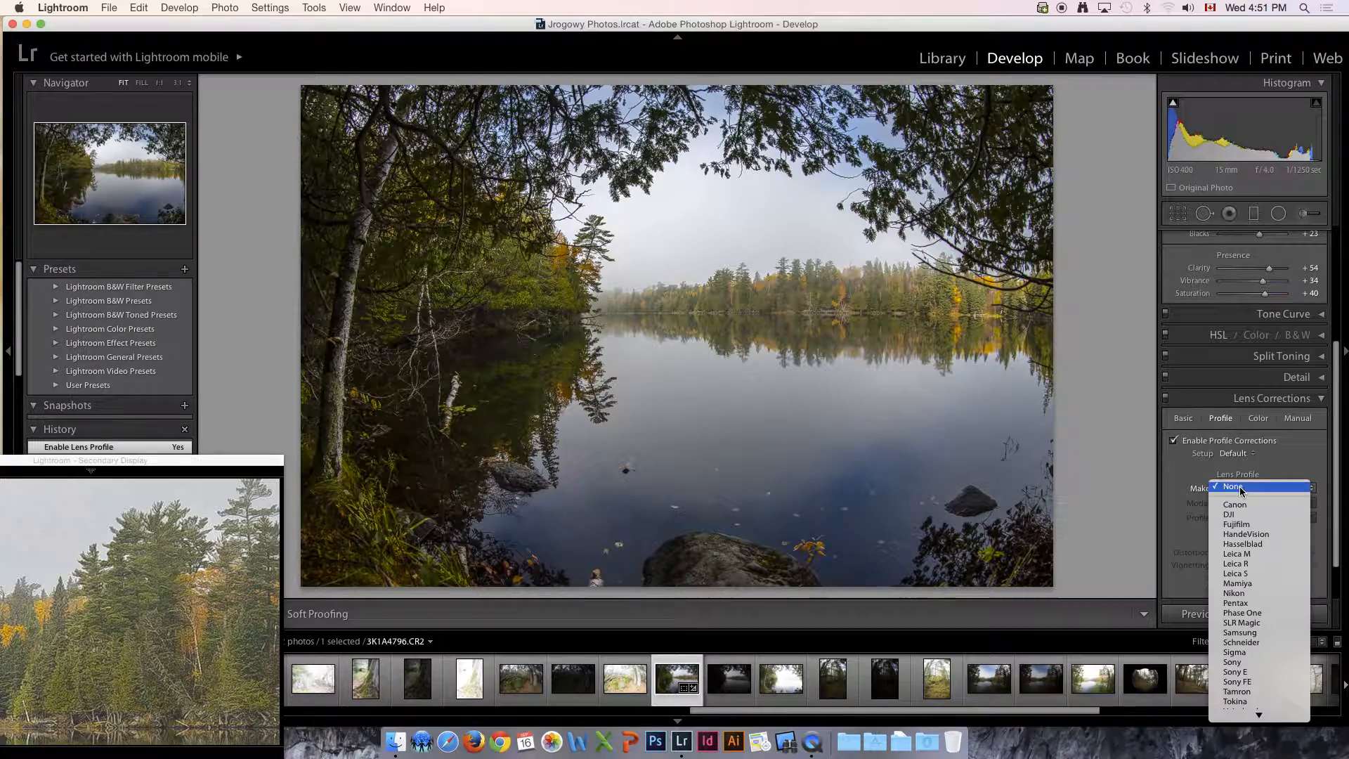
pyautogui.click(1244, 506)
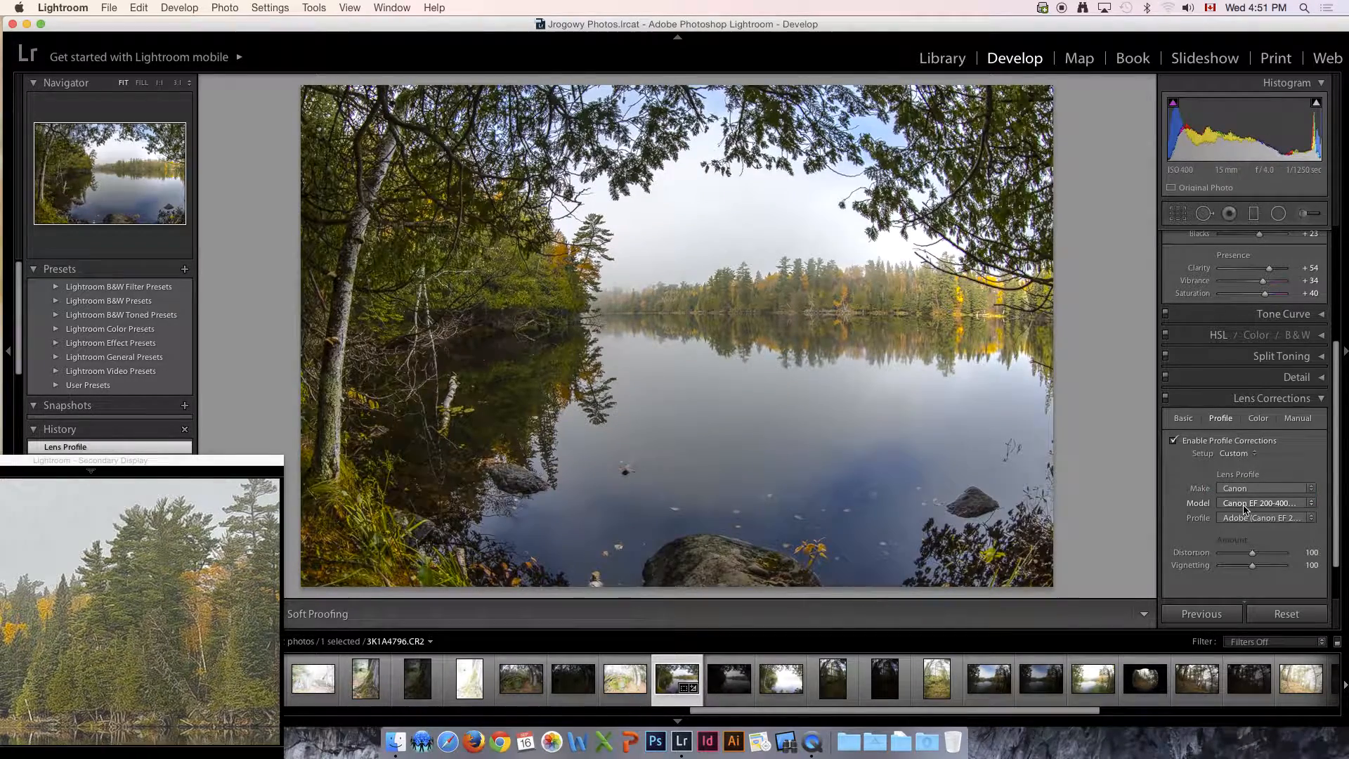
# Step: Try the Canon EF 15mm f/2.8 and Canon EF 17-40mm f/4 L USM lens models, and turn profile corrections off
pyautogui.click(1242, 504)
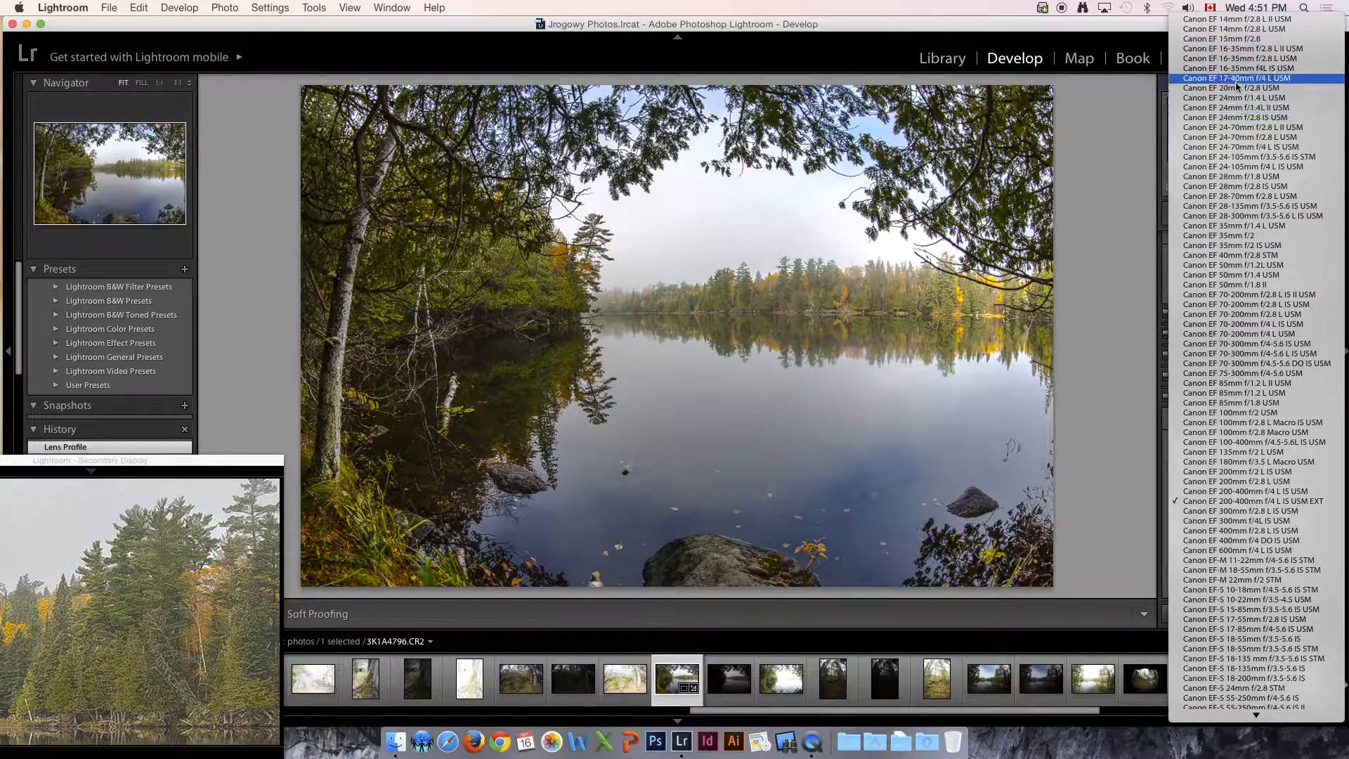
pyautogui.click(1239, 39)
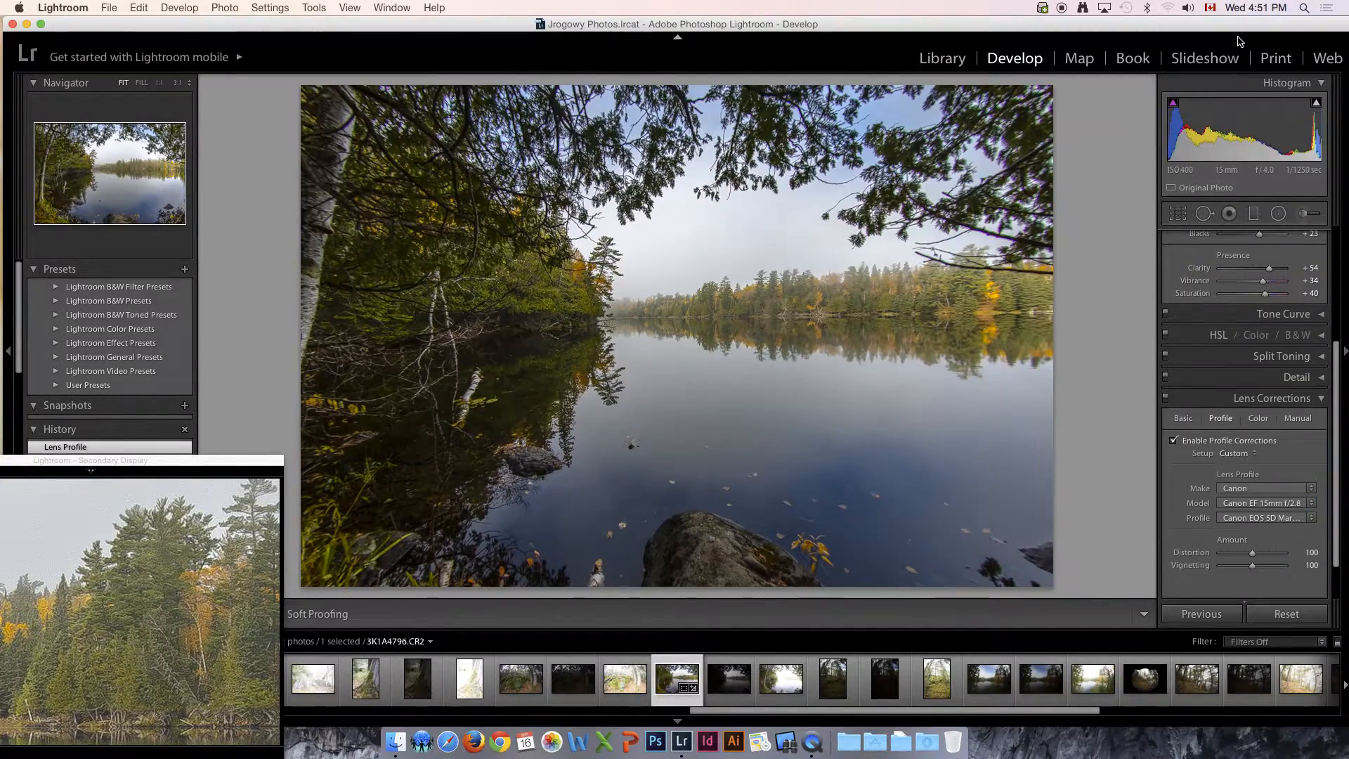
pyautogui.click(1278, 503)
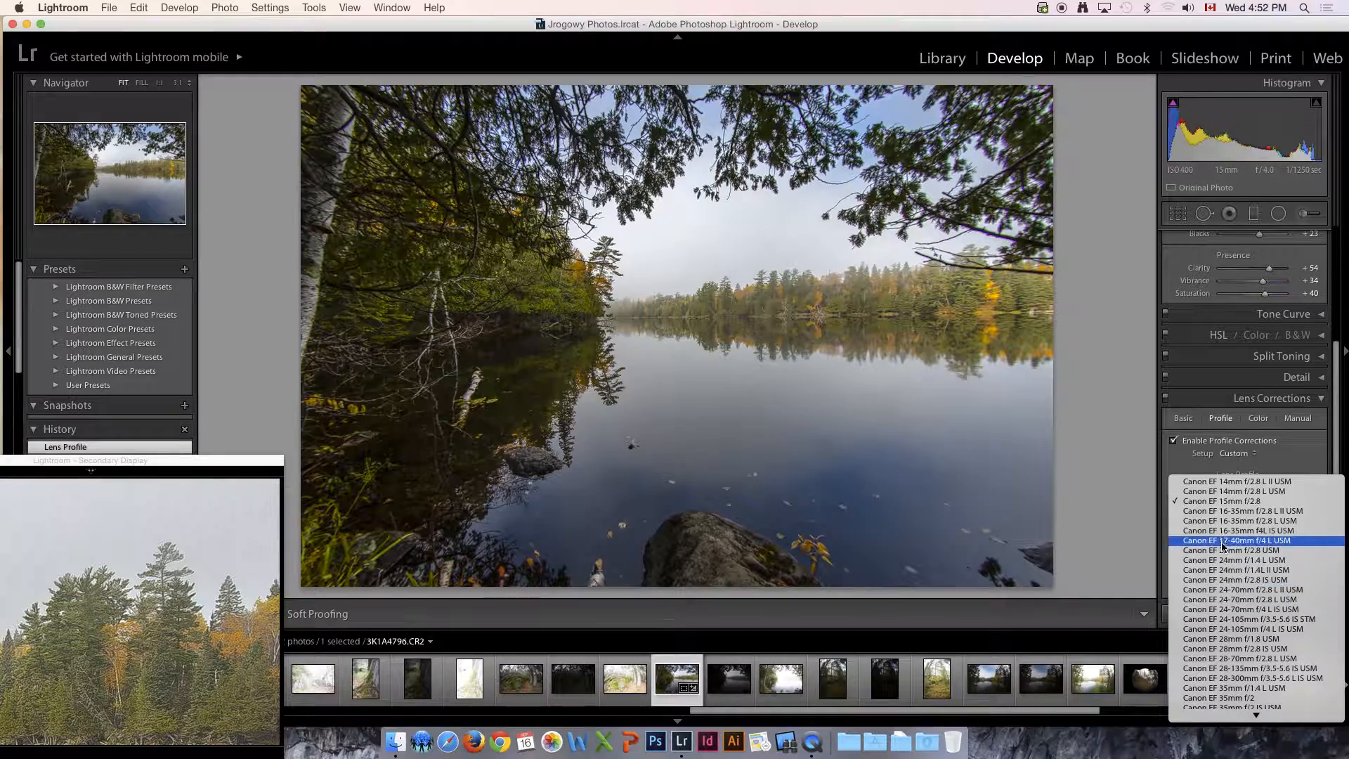
pyautogui.scroll(-10, 1230, 632)
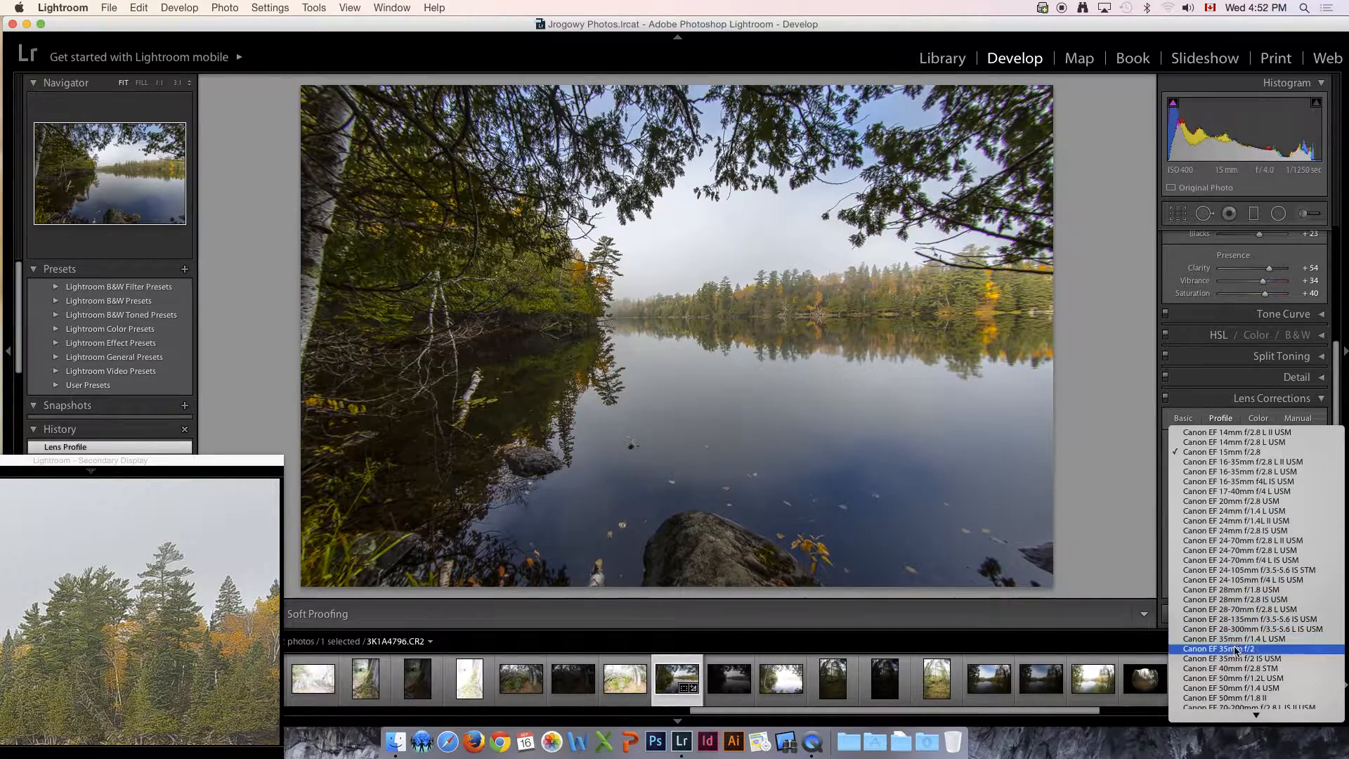
pyautogui.scroll(-5, 1239, 642)
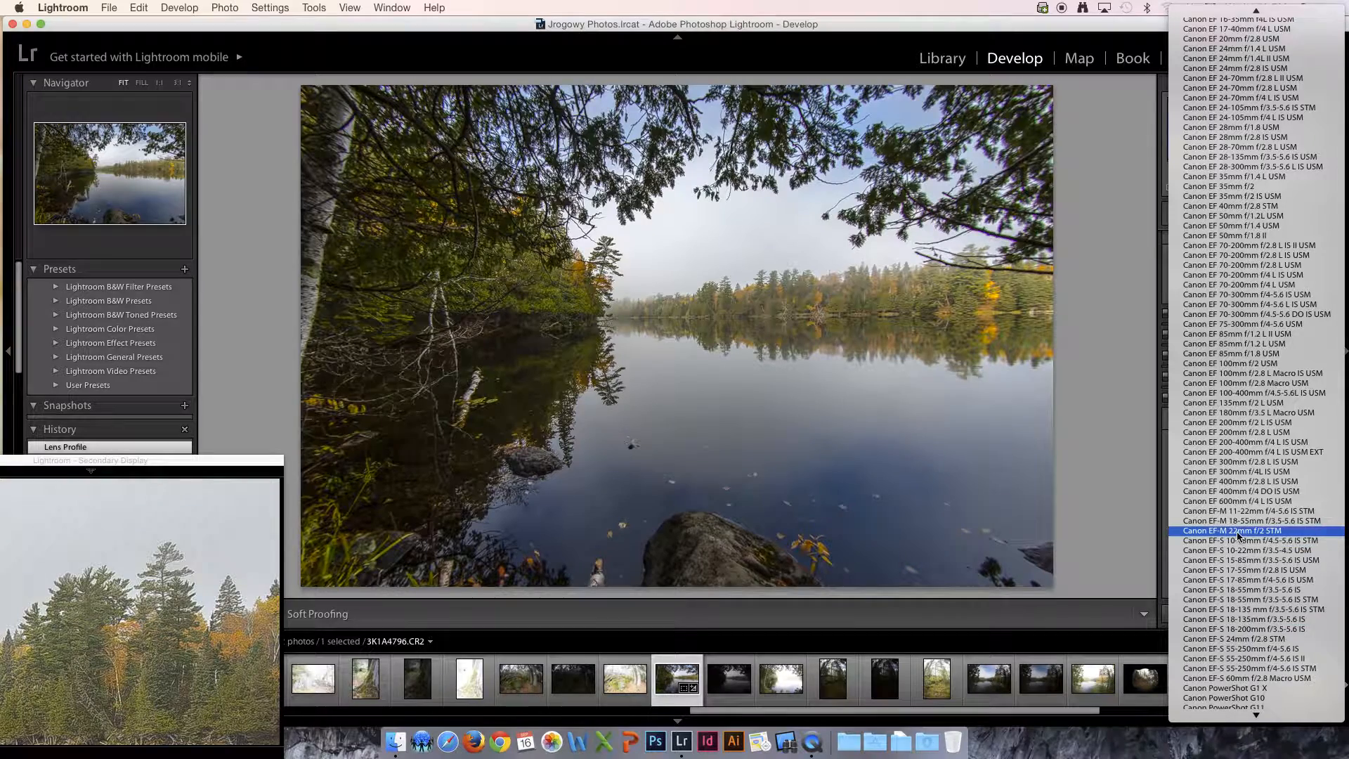
pyautogui.scroll(-3, 1242, 516)
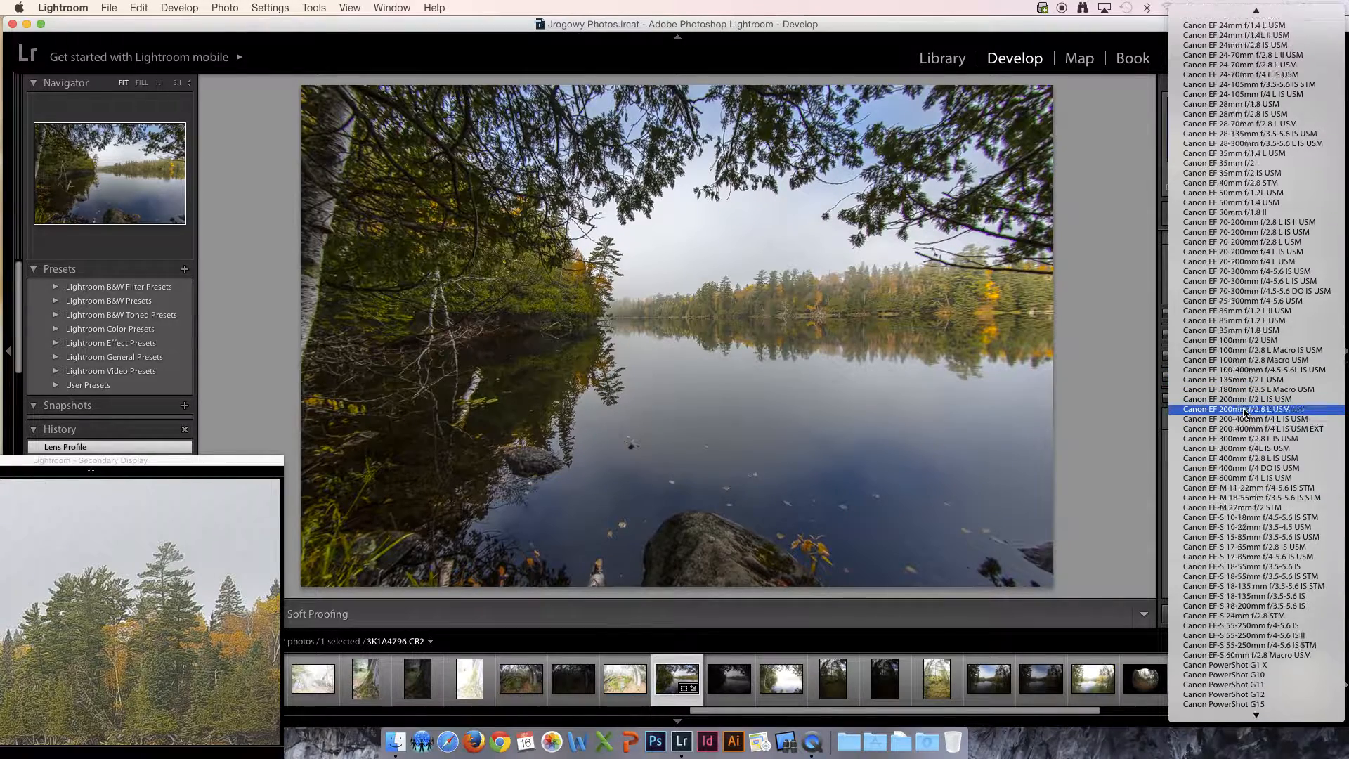
pyautogui.scroll(3, 1244, 408)
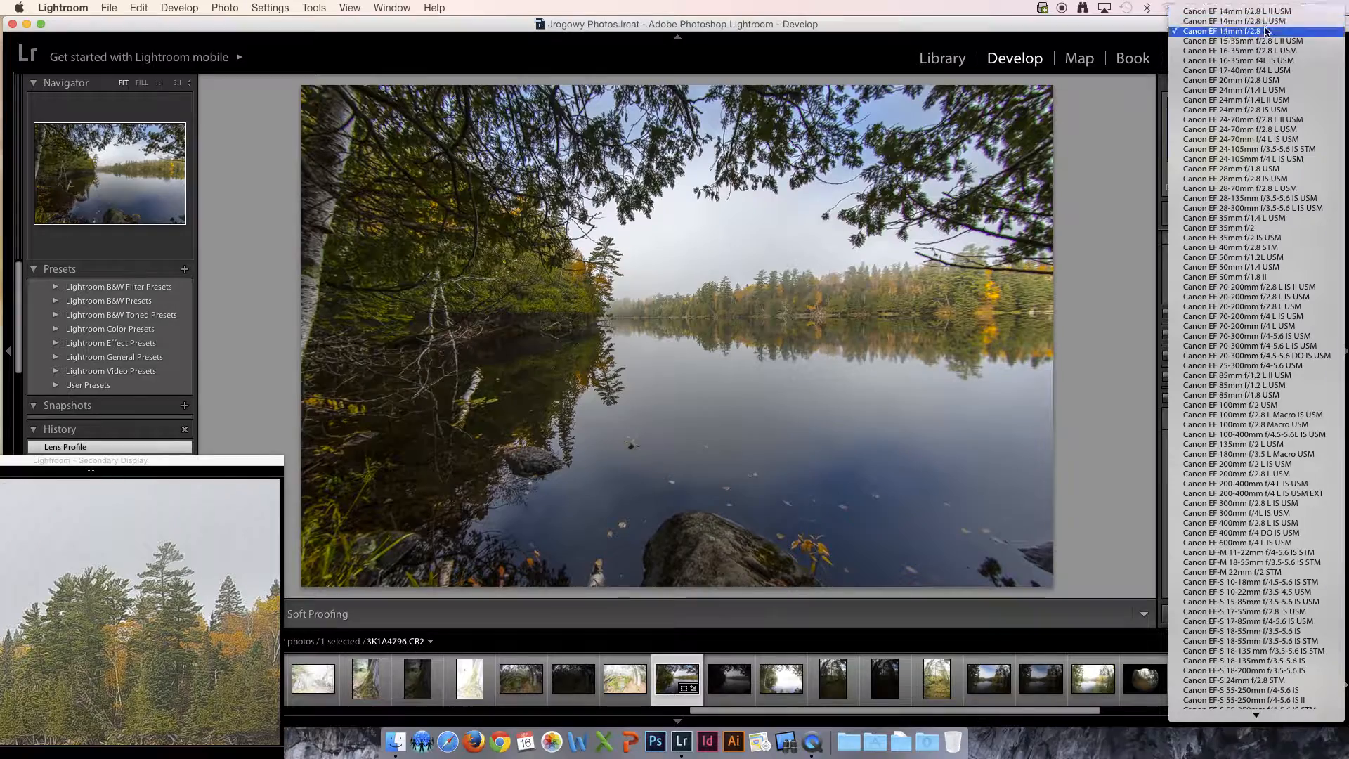
pyautogui.click(1242, 71)
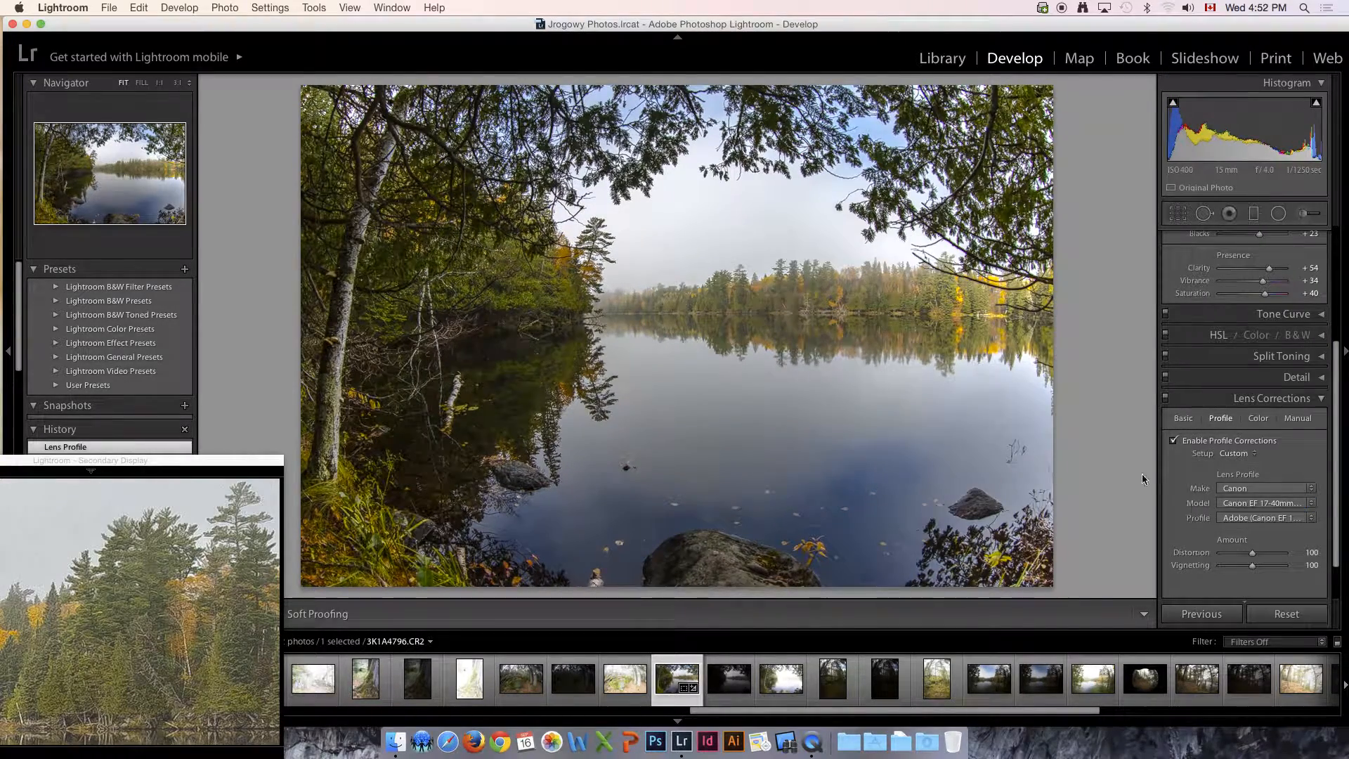
pyautogui.click(1172, 442)
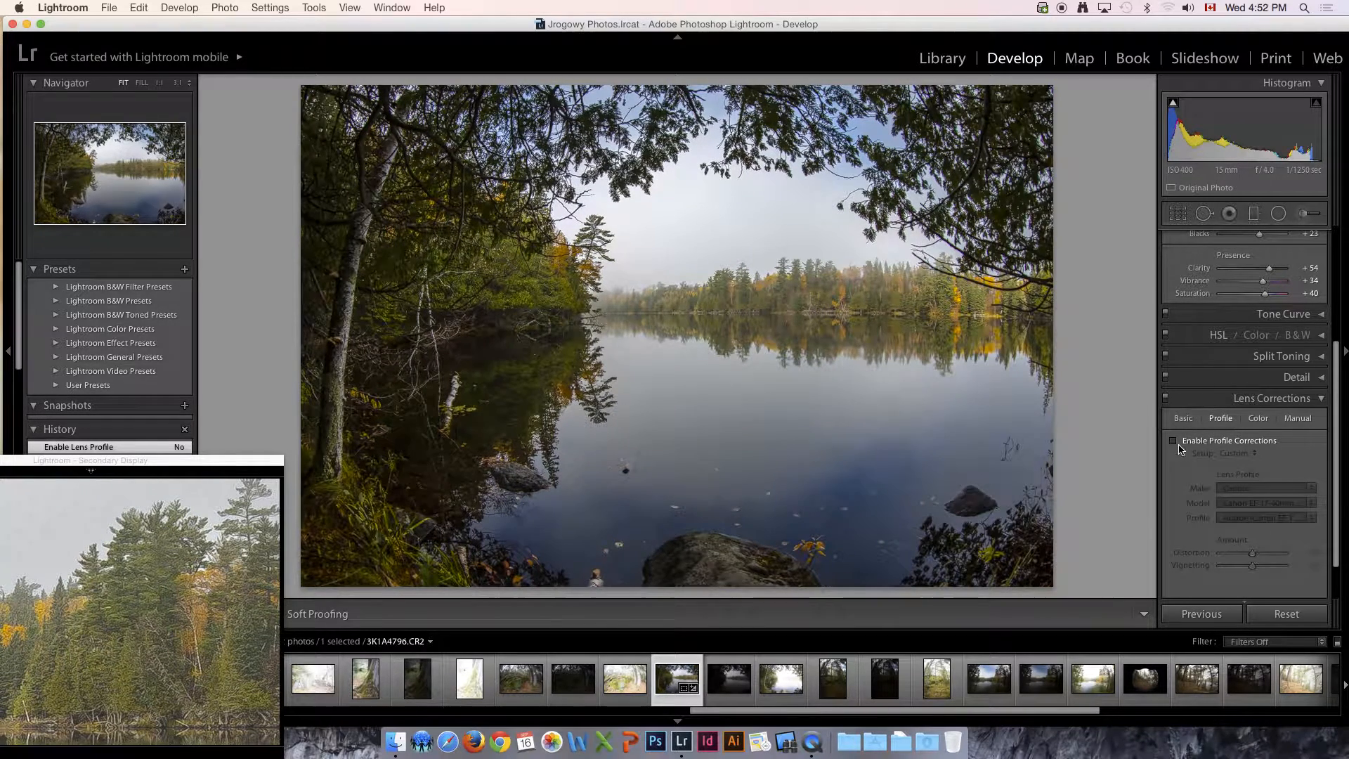
# Step: Apply manual lens transforms to the lake photo with Distortion at +88 and Vertical at −1
pyautogui.click(1299, 419)
pyautogui.moveTo(1255, 458); pyautogui.dragTo(1255, 457)
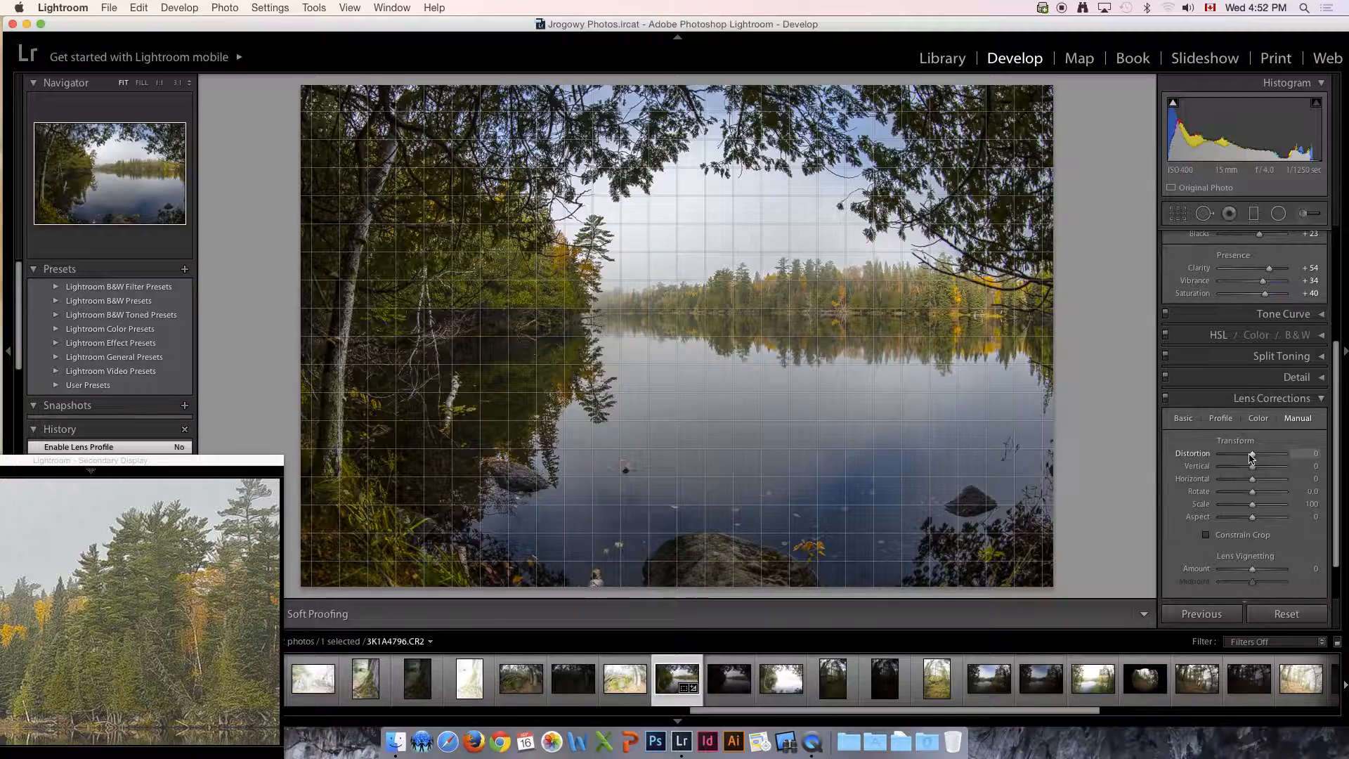
pyautogui.moveTo(1248, 456); pyautogui.dragTo(1280, 457)
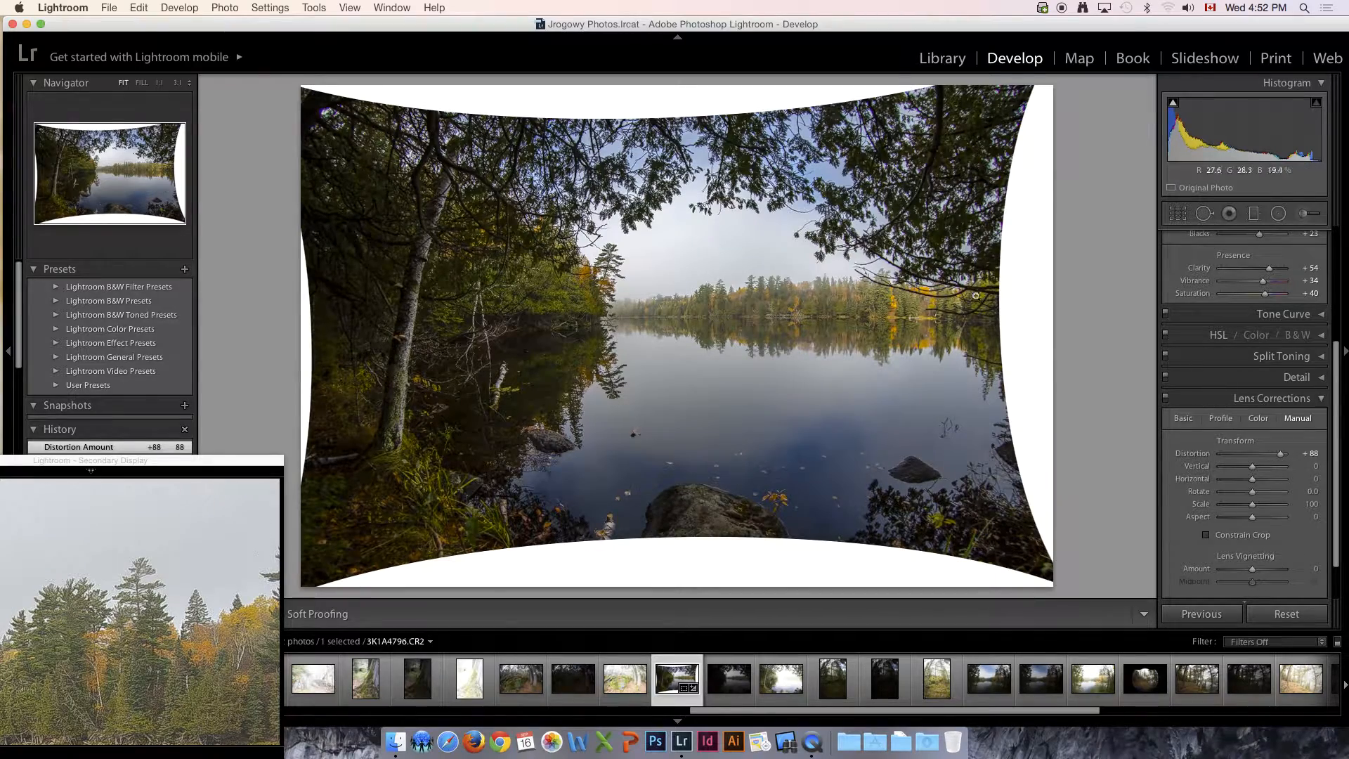
pyautogui.moveTo(1252, 469); pyautogui.dragTo(1252, 475)
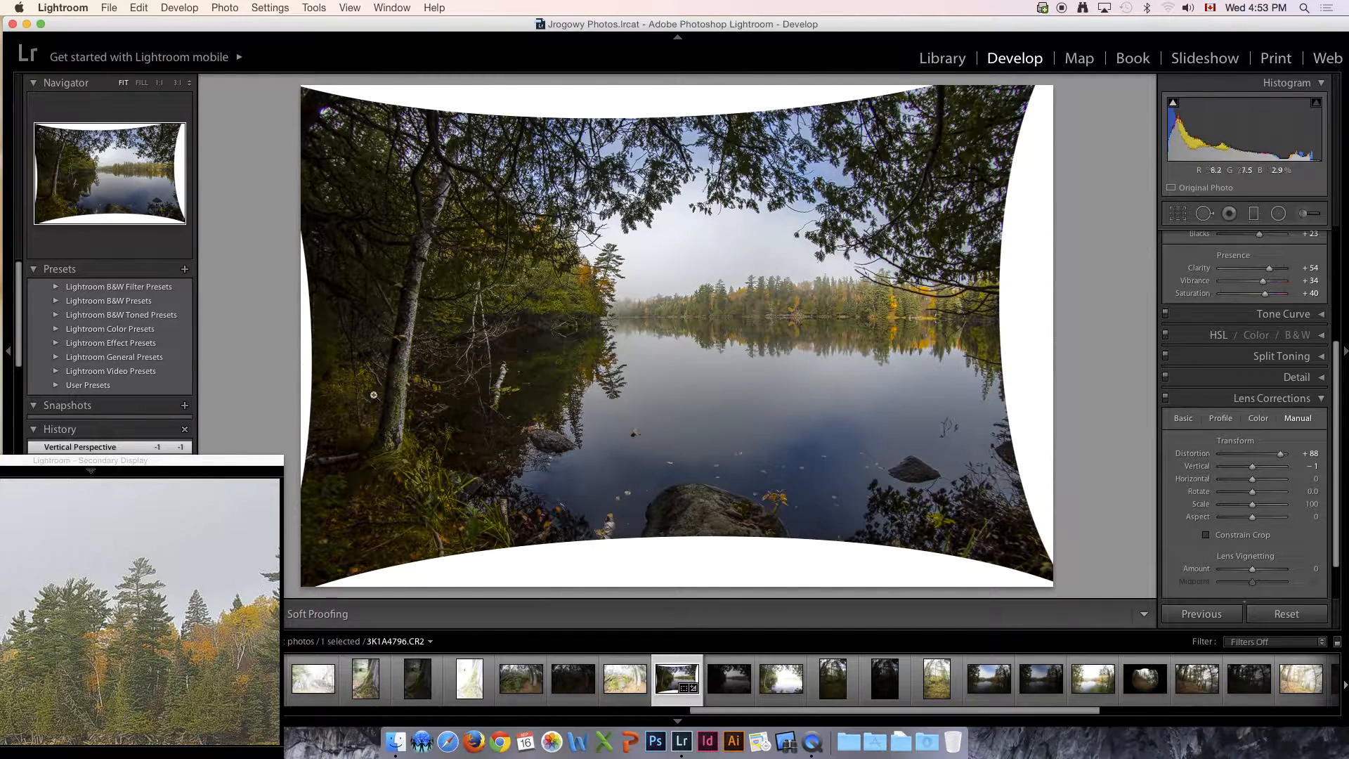
# Step: Tighten and reposition the crop at the original aspect ratio to exclude the white curved borders around the warped photo
pyautogui.click(1172, 215)
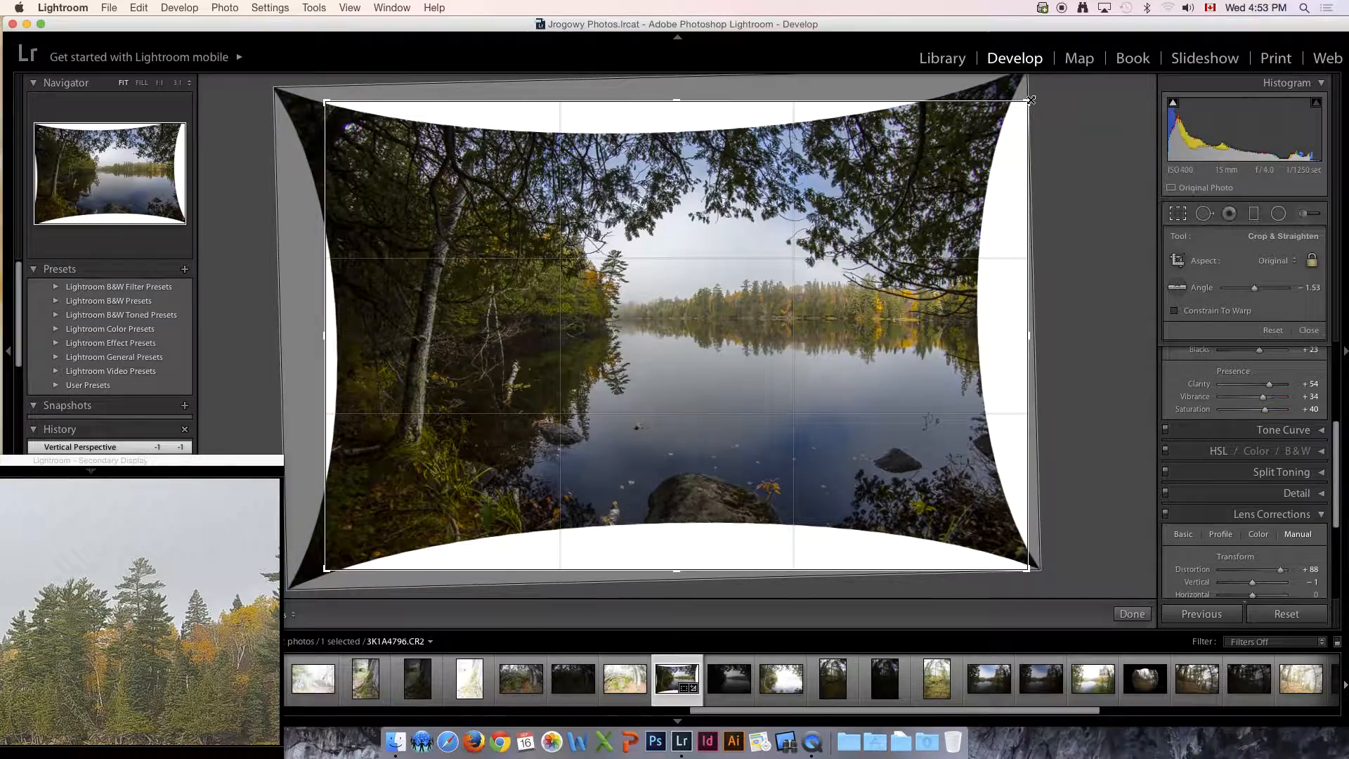
pyautogui.moveTo(1027, 100); pyautogui.dragTo(866, 171)
pyautogui.moveTo(759, 226); pyautogui.dragTo(745, 288)
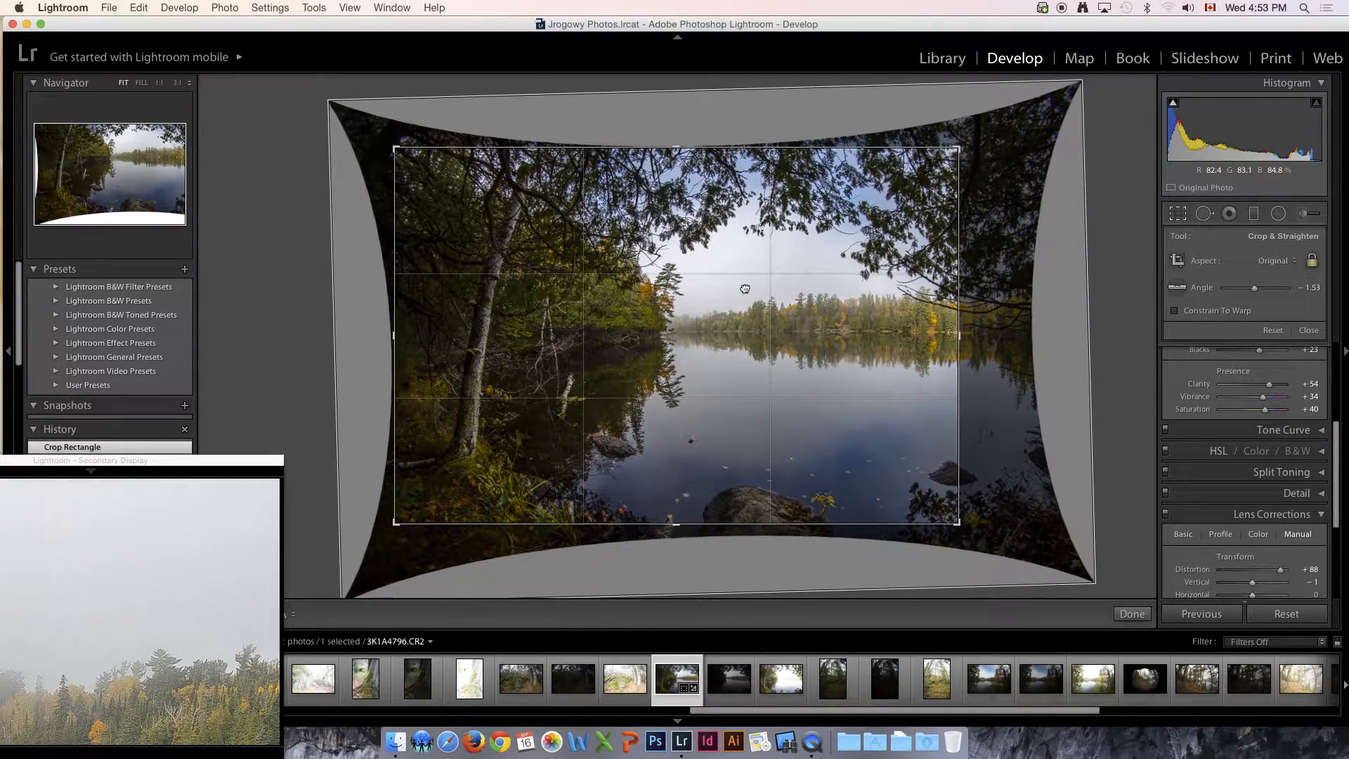
pyautogui.moveTo(961, 522); pyautogui.dragTo(990, 529)
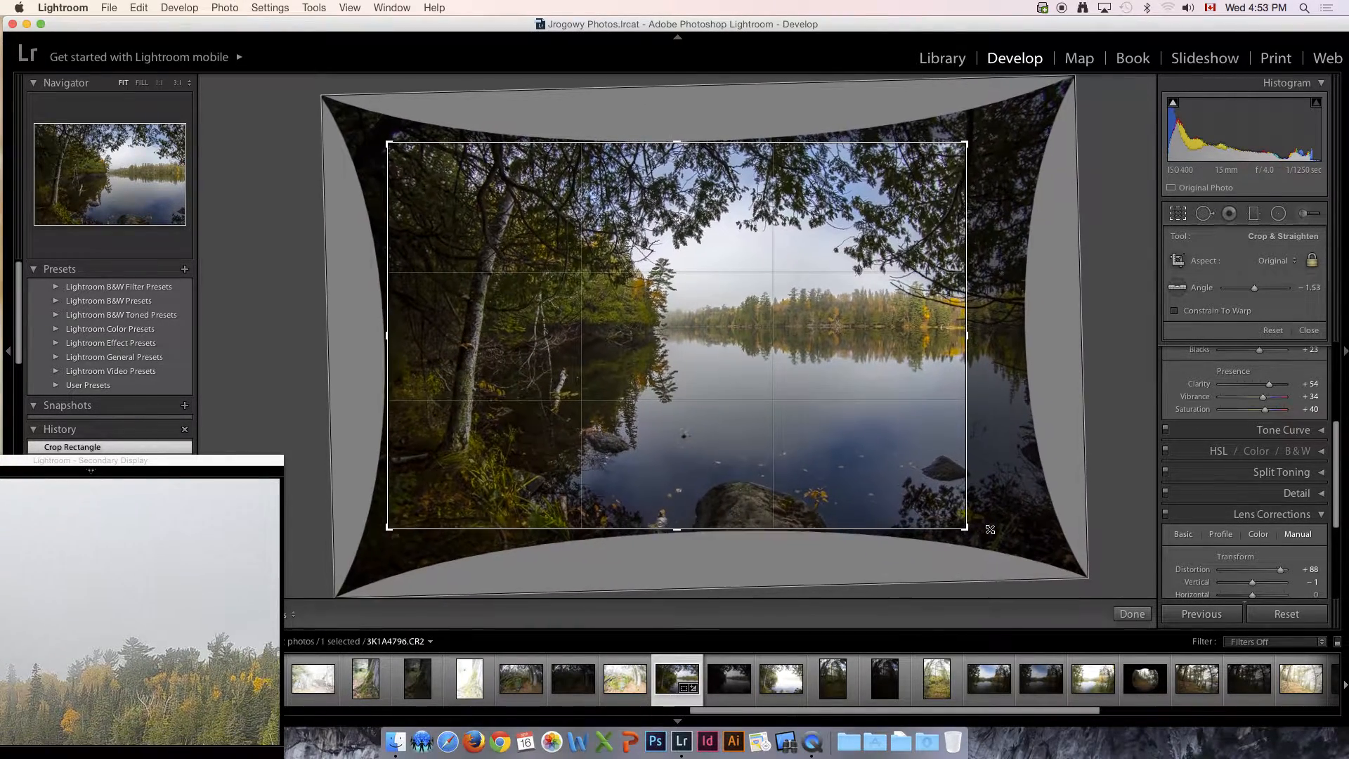
pyautogui.moveTo(862, 329); pyautogui.dragTo(834, 329)
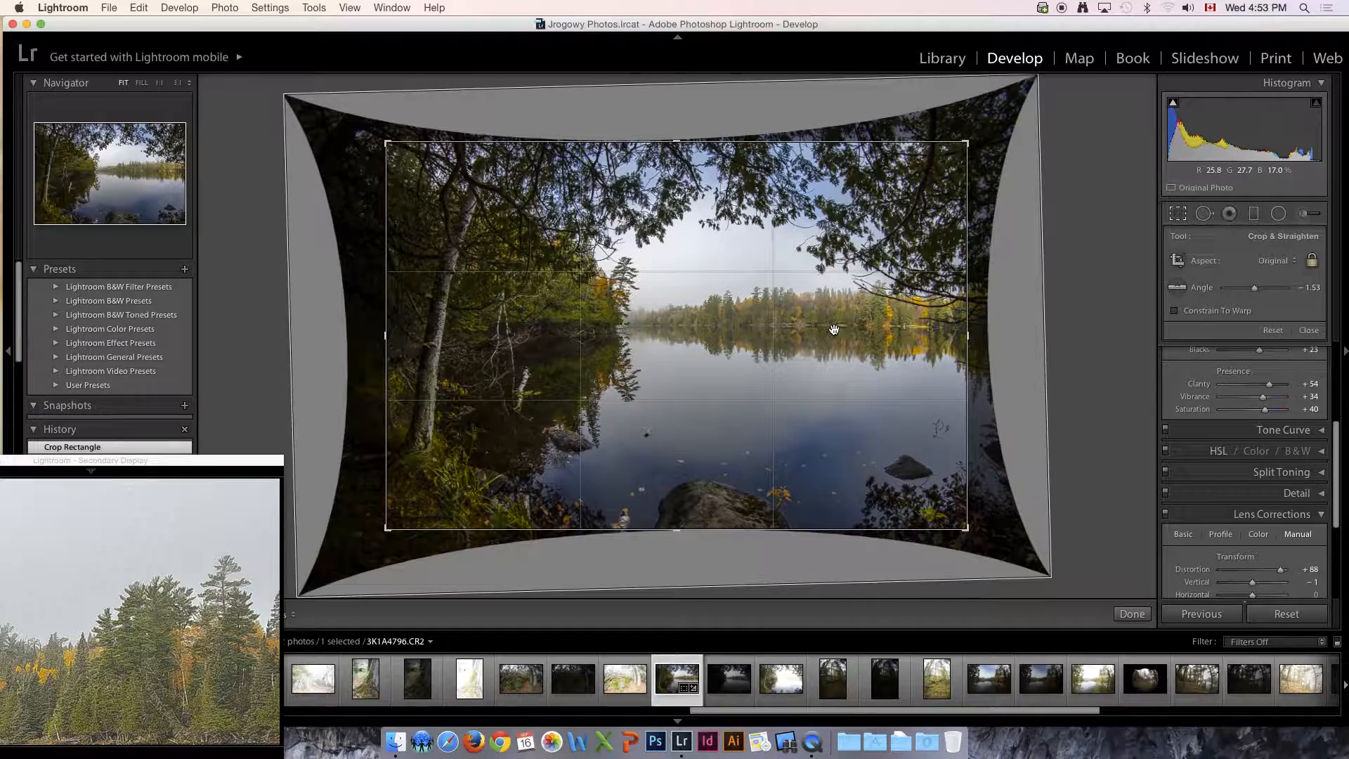
pyautogui.press('Return')
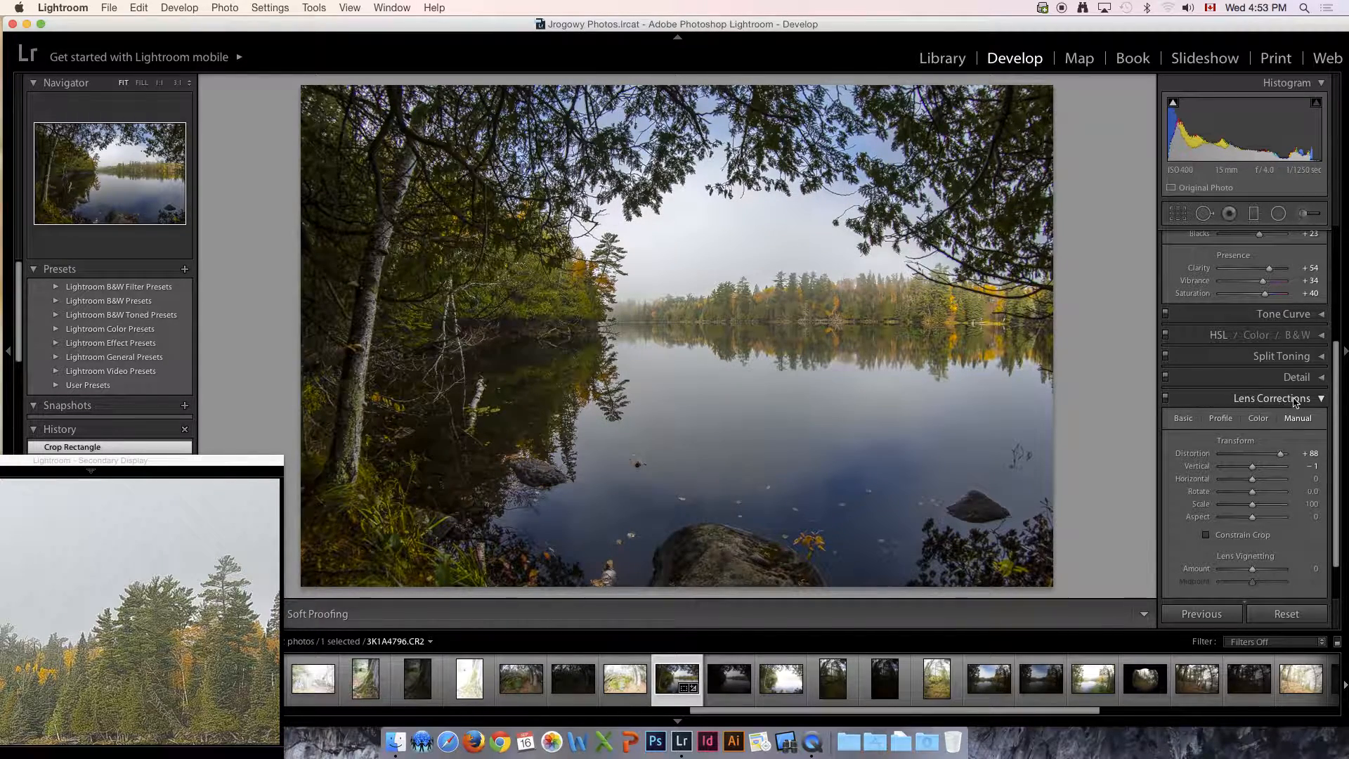
# Step: Review the Profile and Basic lens correction options, and collapse the Lens Corrections settings
pyautogui.click(1221, 418)
pyautogui.click(1182, 419)
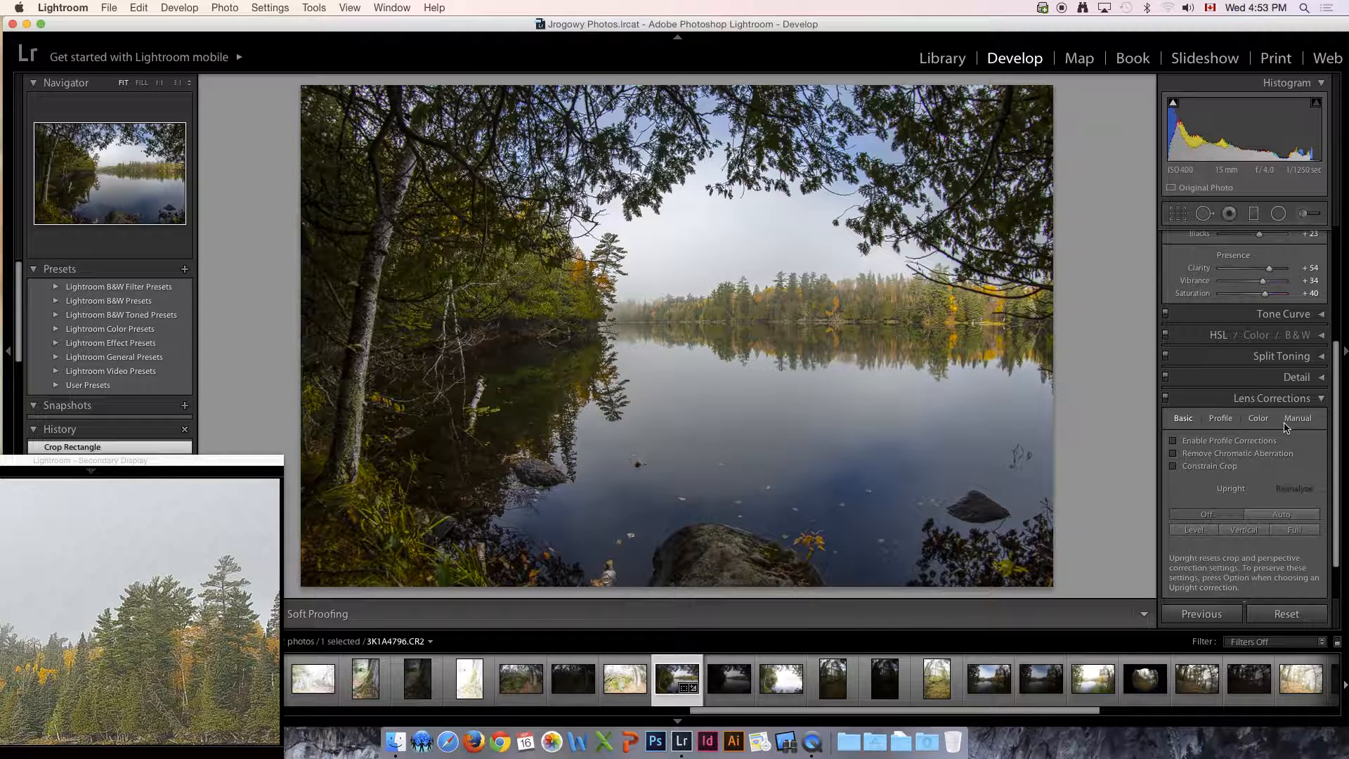
pyautogui.click(1320, 399)
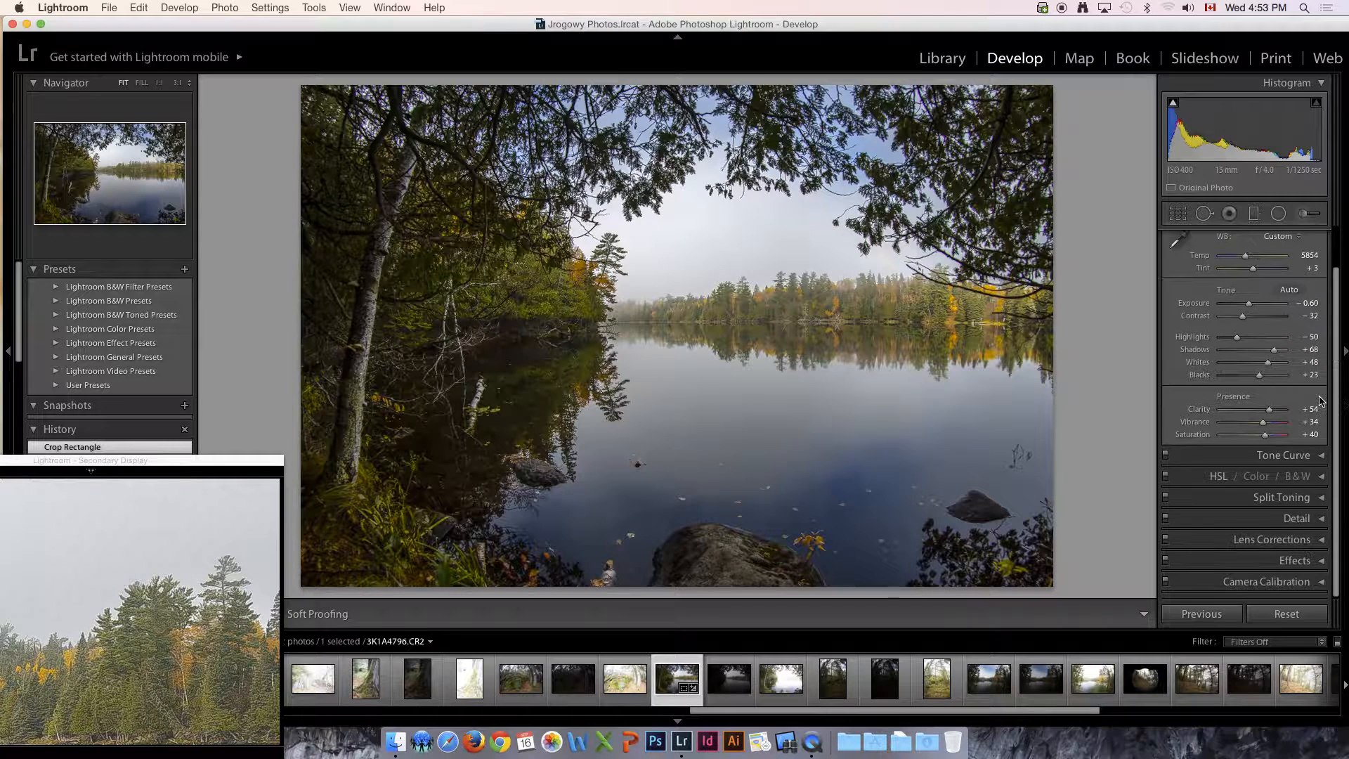
# Step: Add a Highlight Priority post-crop vignette, trying amounts of −50 and +32 before setting Amount to −16 and Midpoint to 63
pyautogui.click(1322, 561)
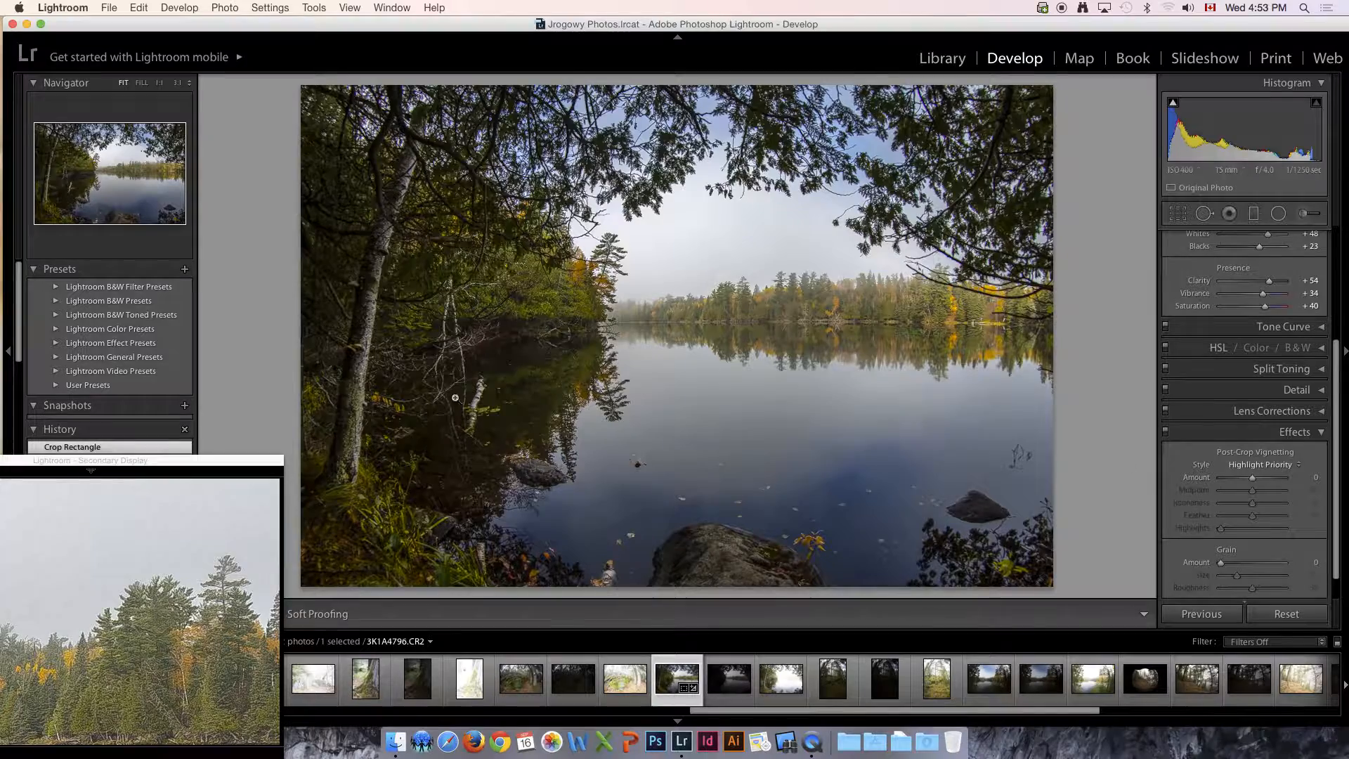
pyautogui.moveTo(146, 461); pyautogui.dragTo(250, 415)
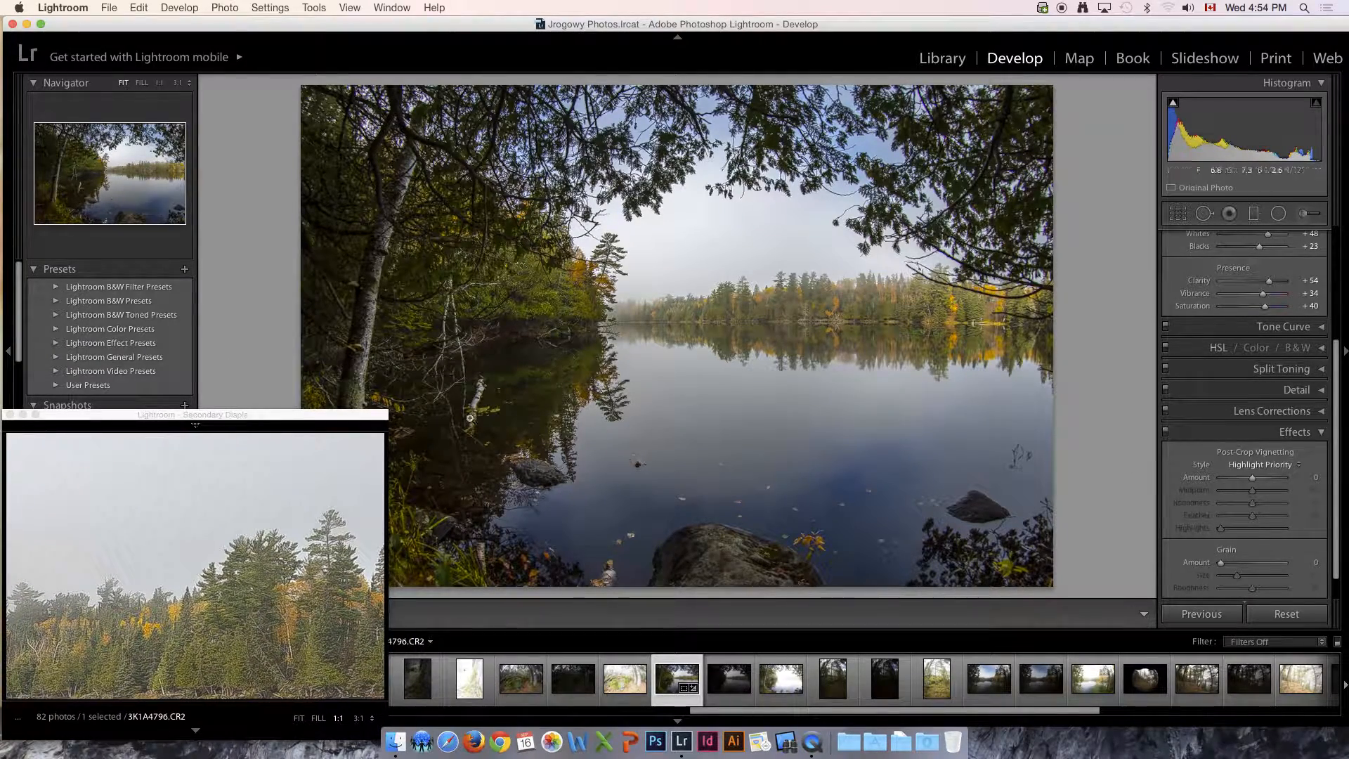
pyautogui.click(1261, 469)
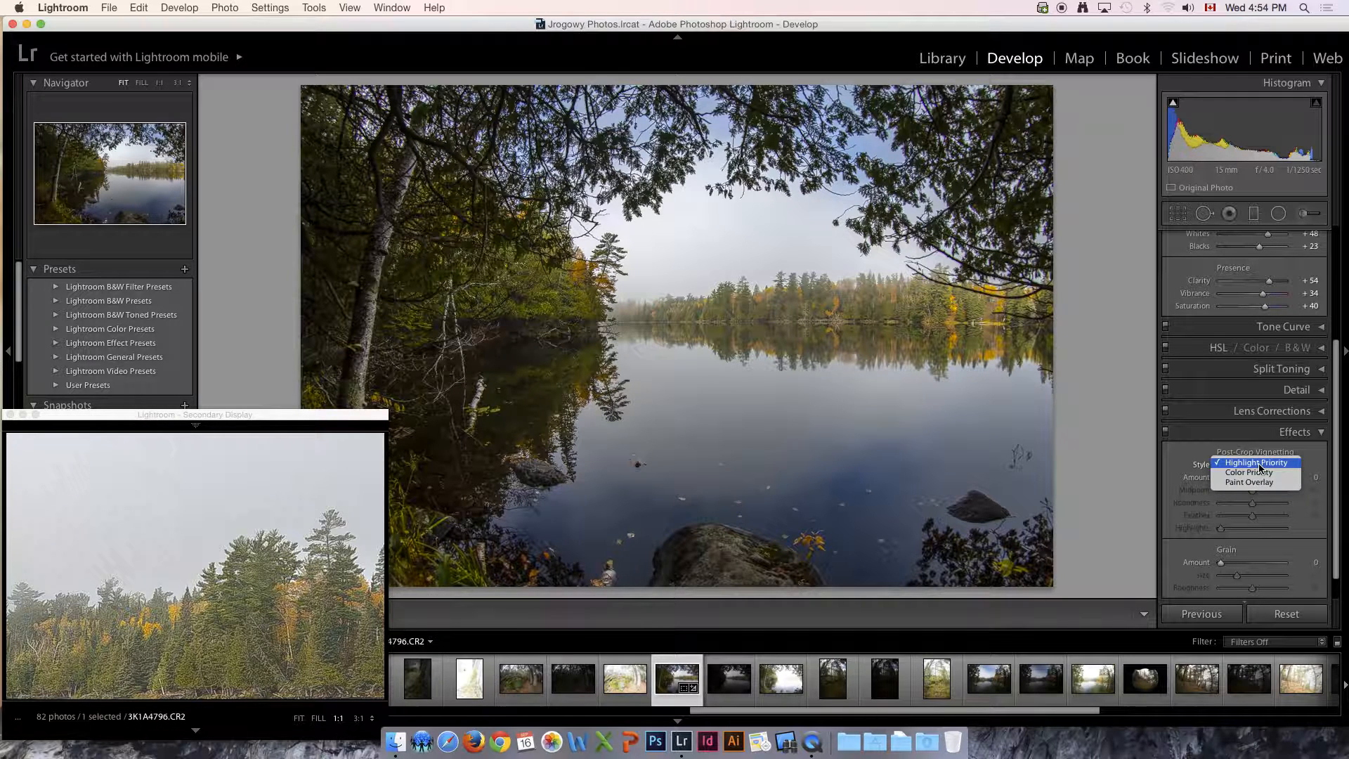
pyautogui.click(1236, 464)
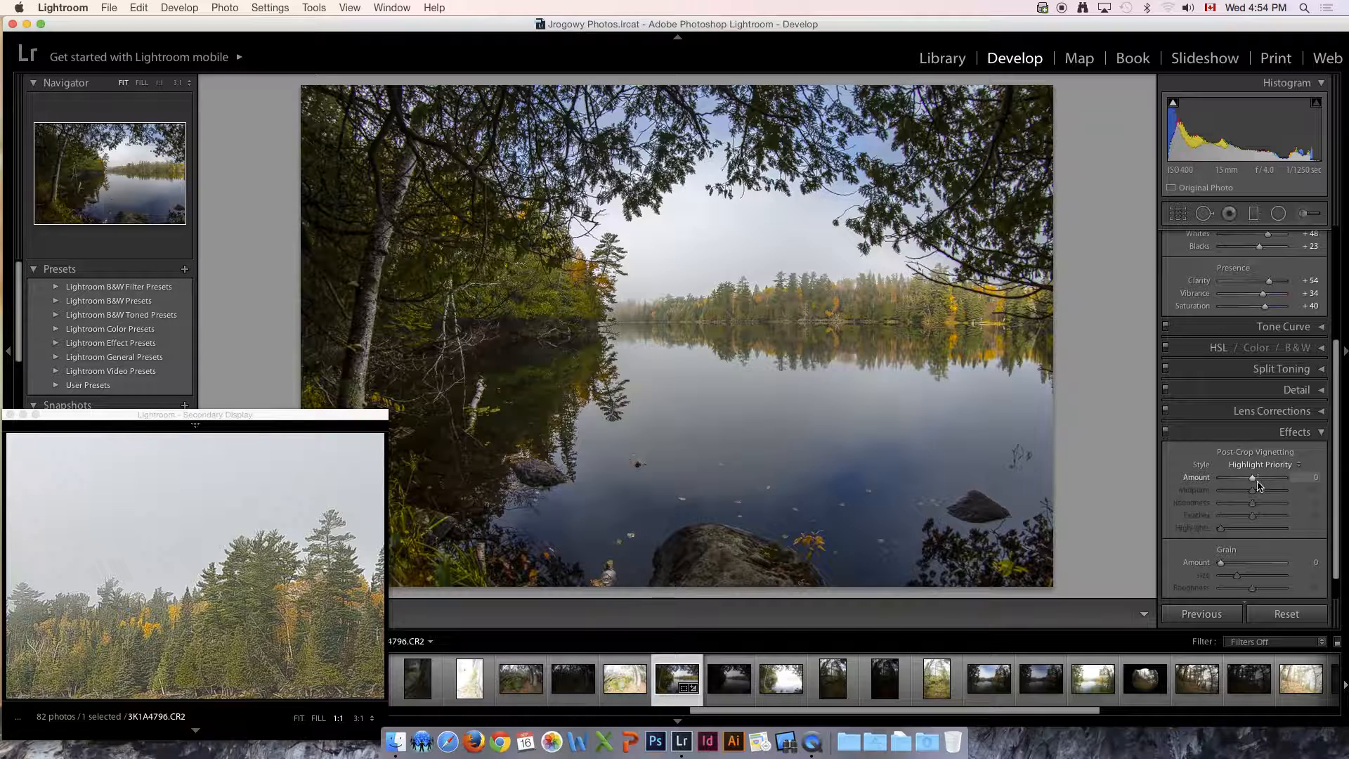
pyautogui.moveTo(1252, 478); pyautogui.dragTo(1237, 479)
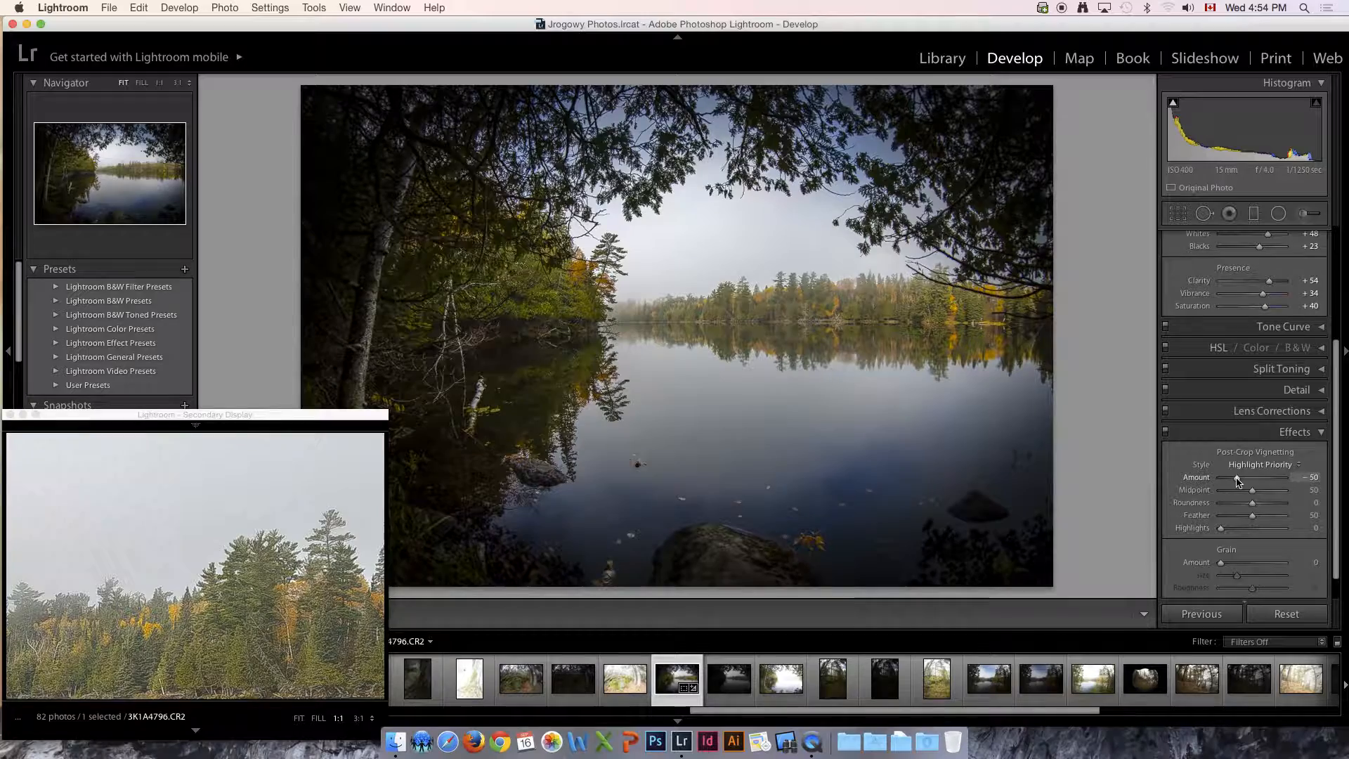
pyautogui.moveTo(1238, 479); pyautogui.dragTo(1264, 479)
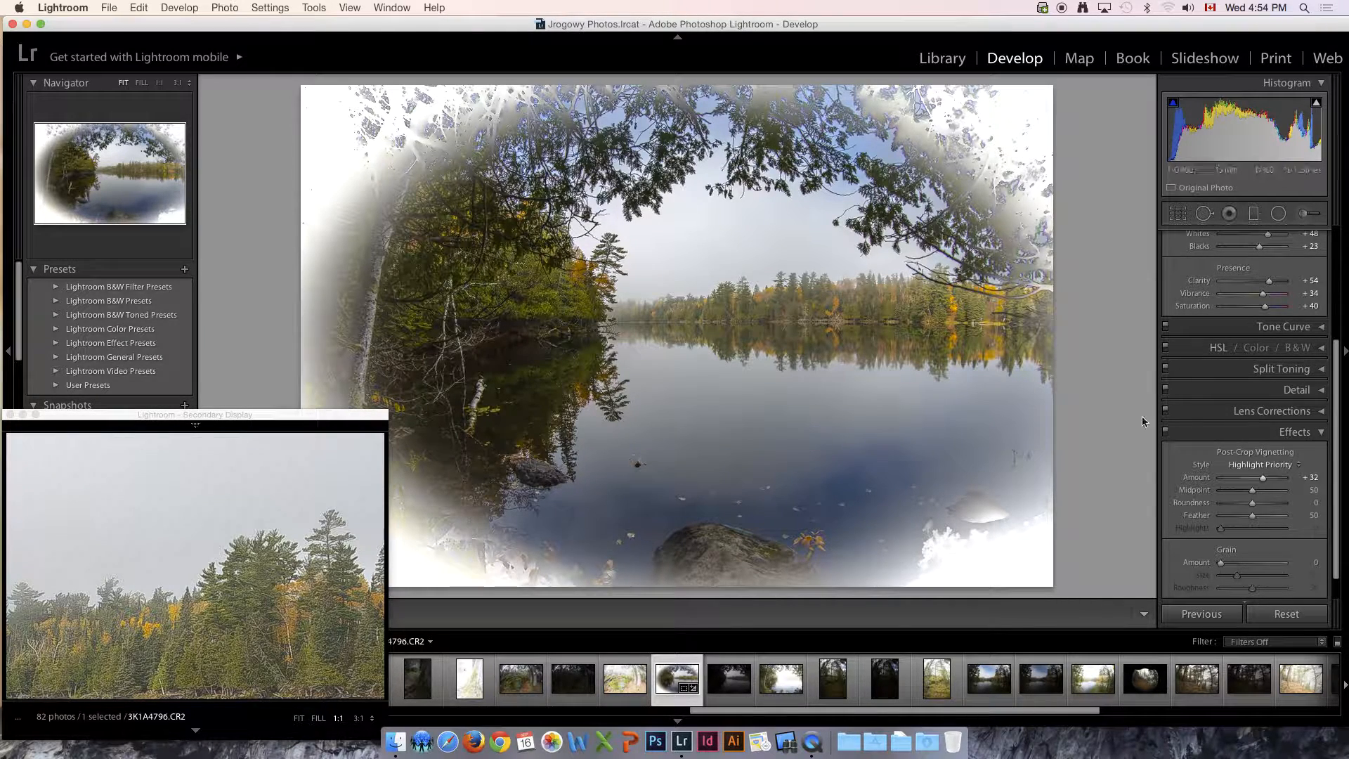
pyautogui.moveTo(1263, 481); pyautogui.dragTo(1247, 481)
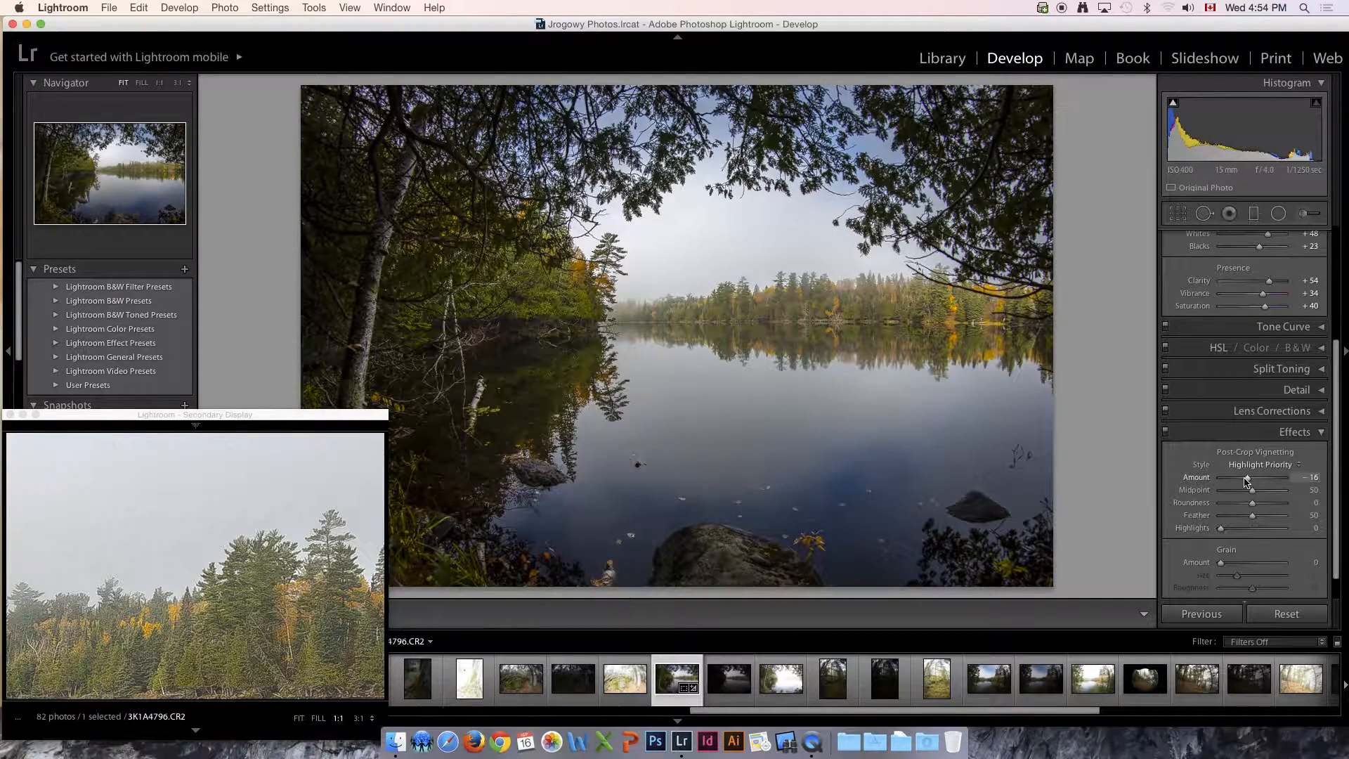
pyautogui.moveTo(305, 418); pyautogui.dragTo(367, 229)
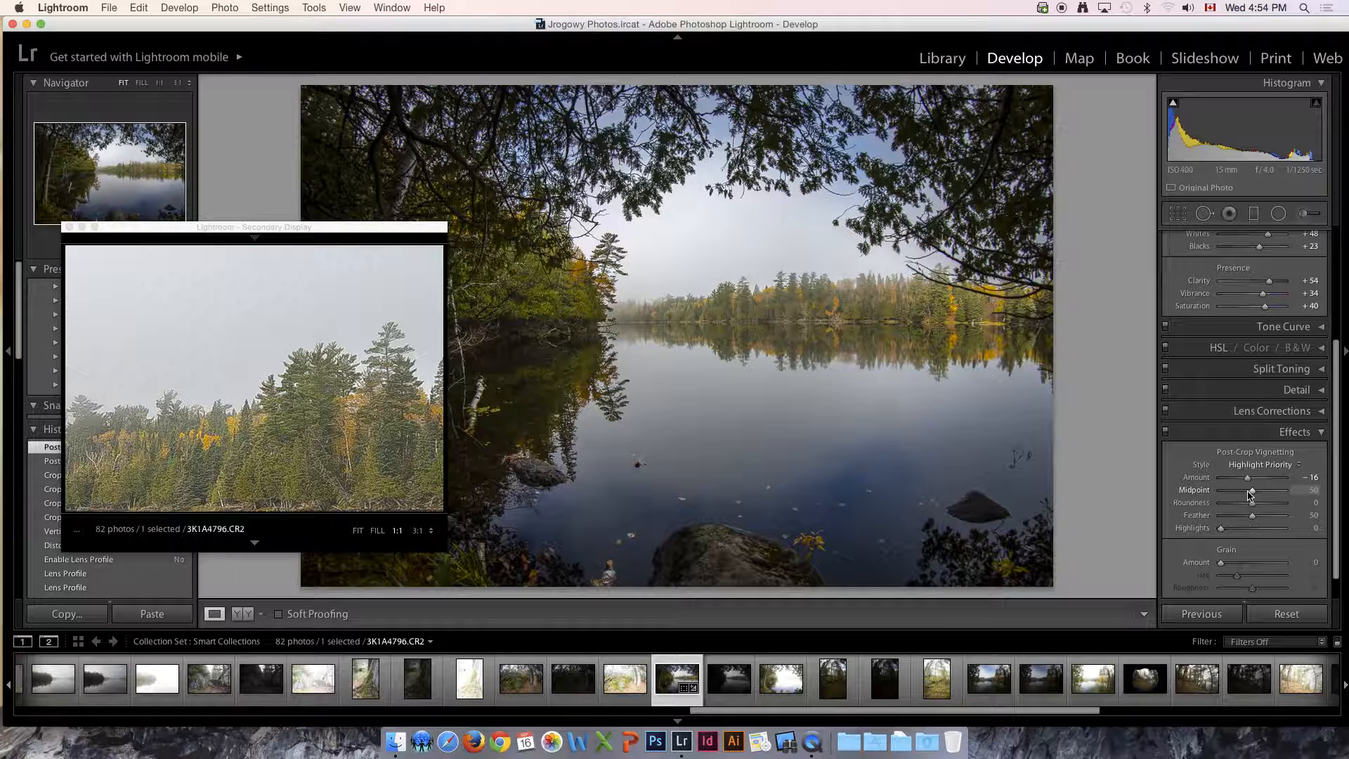
pyautogui.moveTo(1247, 495); pyautogui.dragTo(1262, 494)
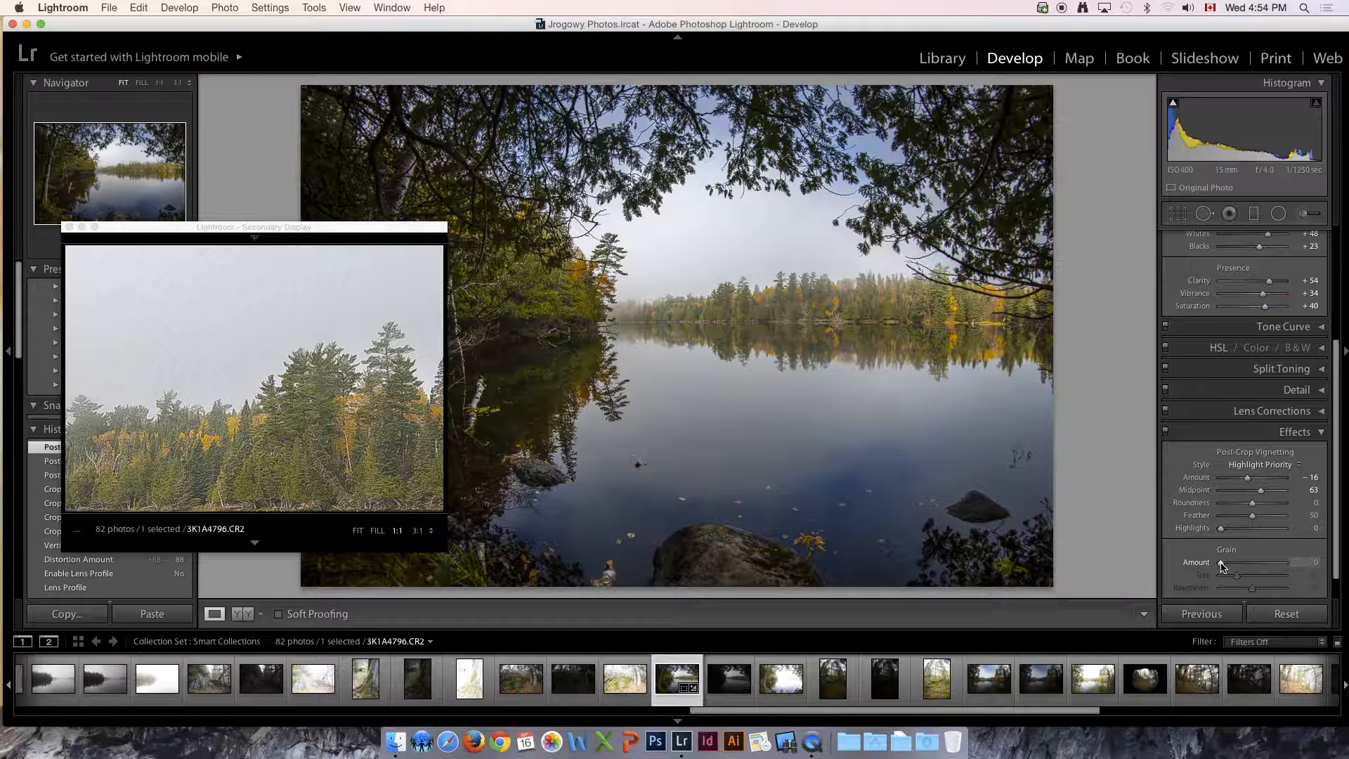
# Step: Try a grain amount of 100 on the photo and return it to 0
pyautogui.moveTo(1222, 566); pyautogui.dragTo(1304, 567)
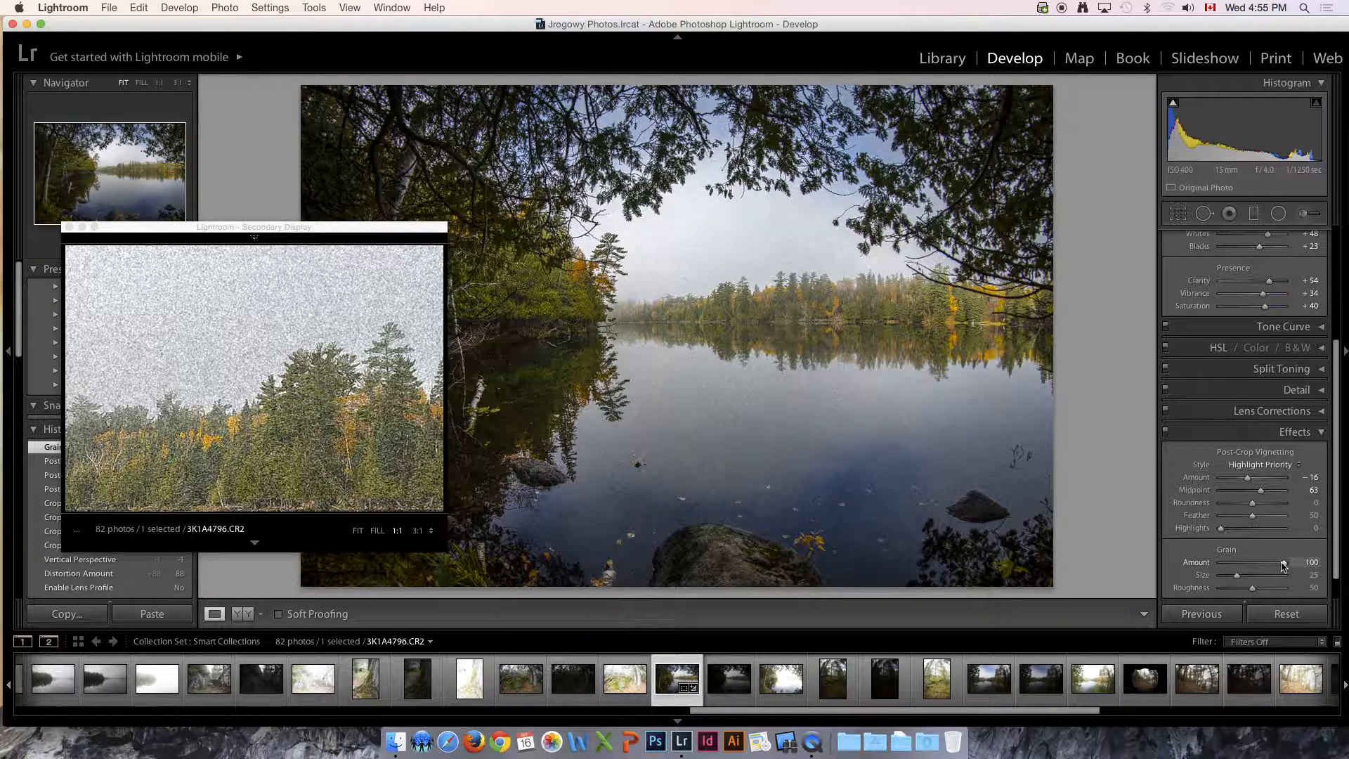
pyautogui.moveTo(1282, 565); pyautogui.dragTo(1196, 570)
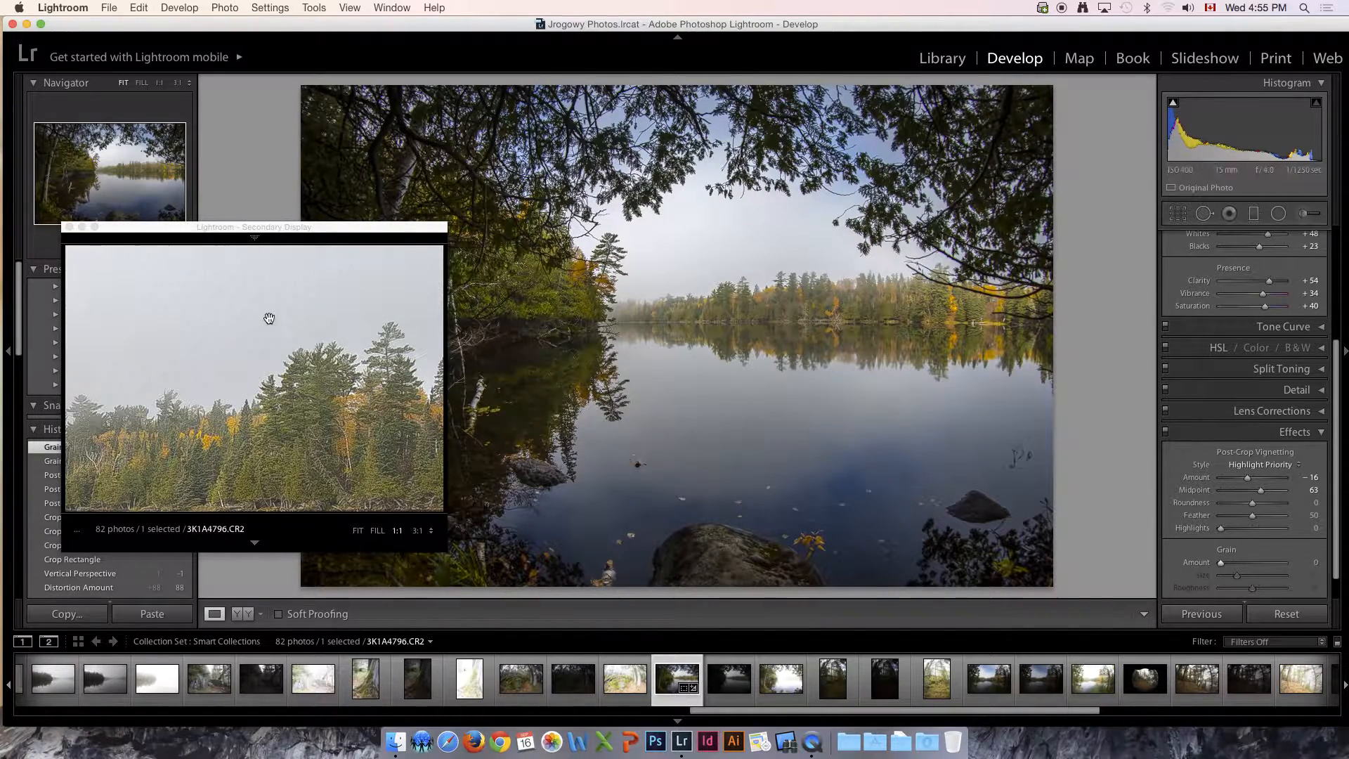
# Step: Move the secondary display window mostly below the photo, collapse the Effects settings and expand Camera Calibration
pyautogui.moveTo(343, 231); pyautogui.dragTo(281, 574)
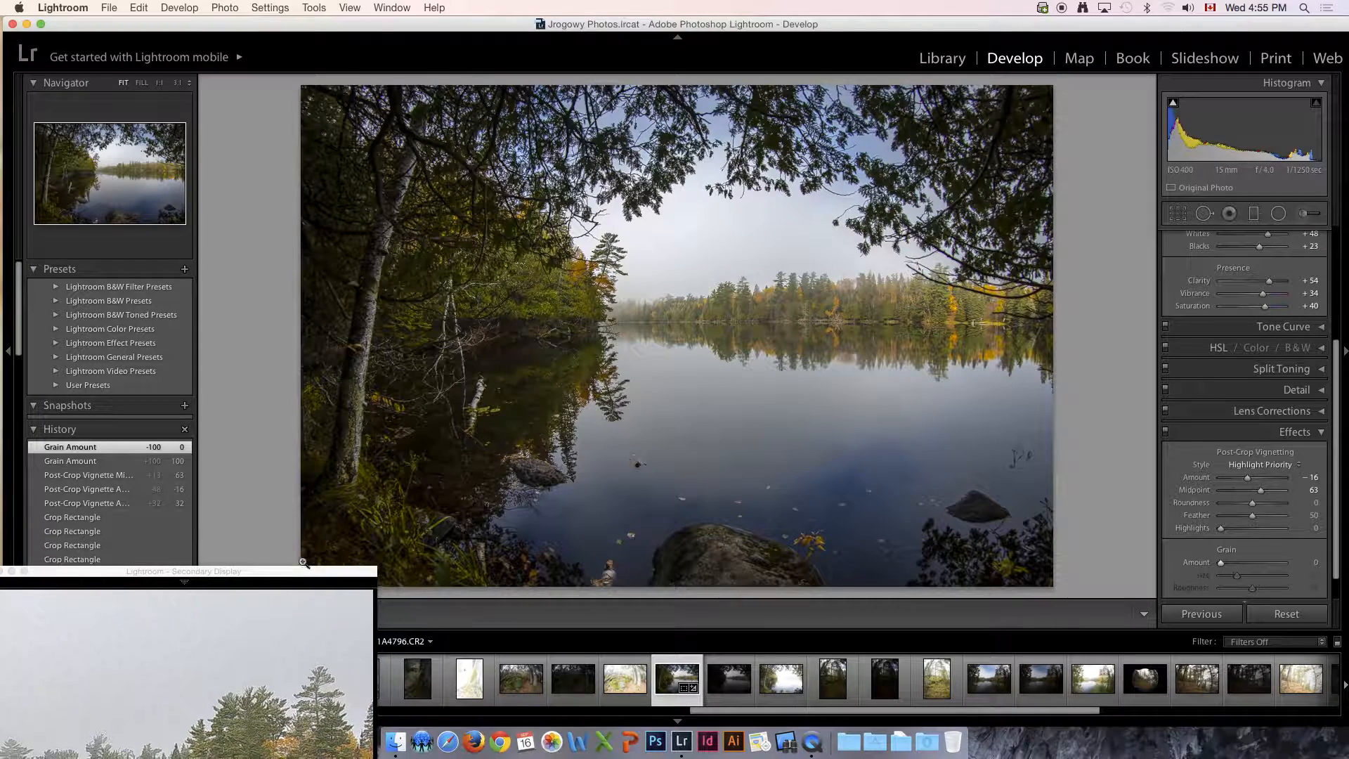
pyautogui.click(1322, 431)
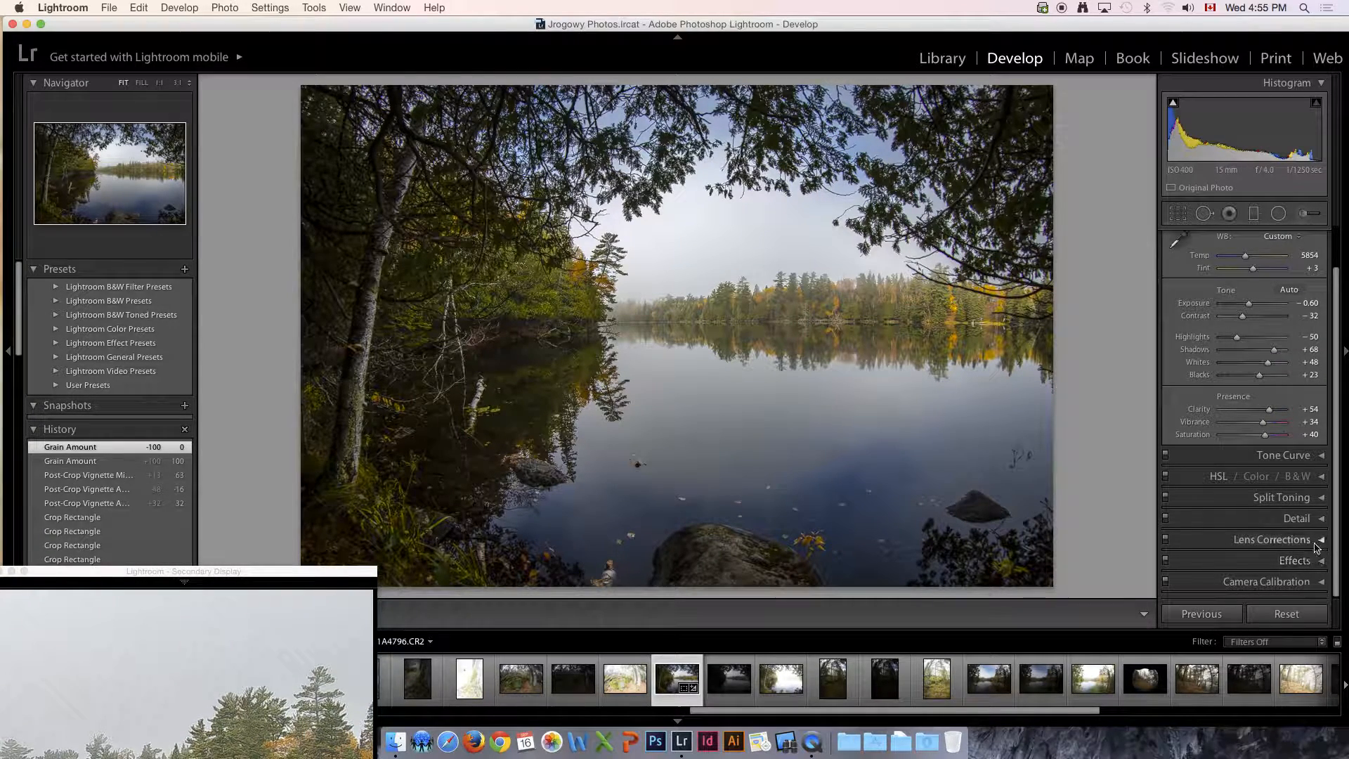
pyautogui.click(1322, 583)
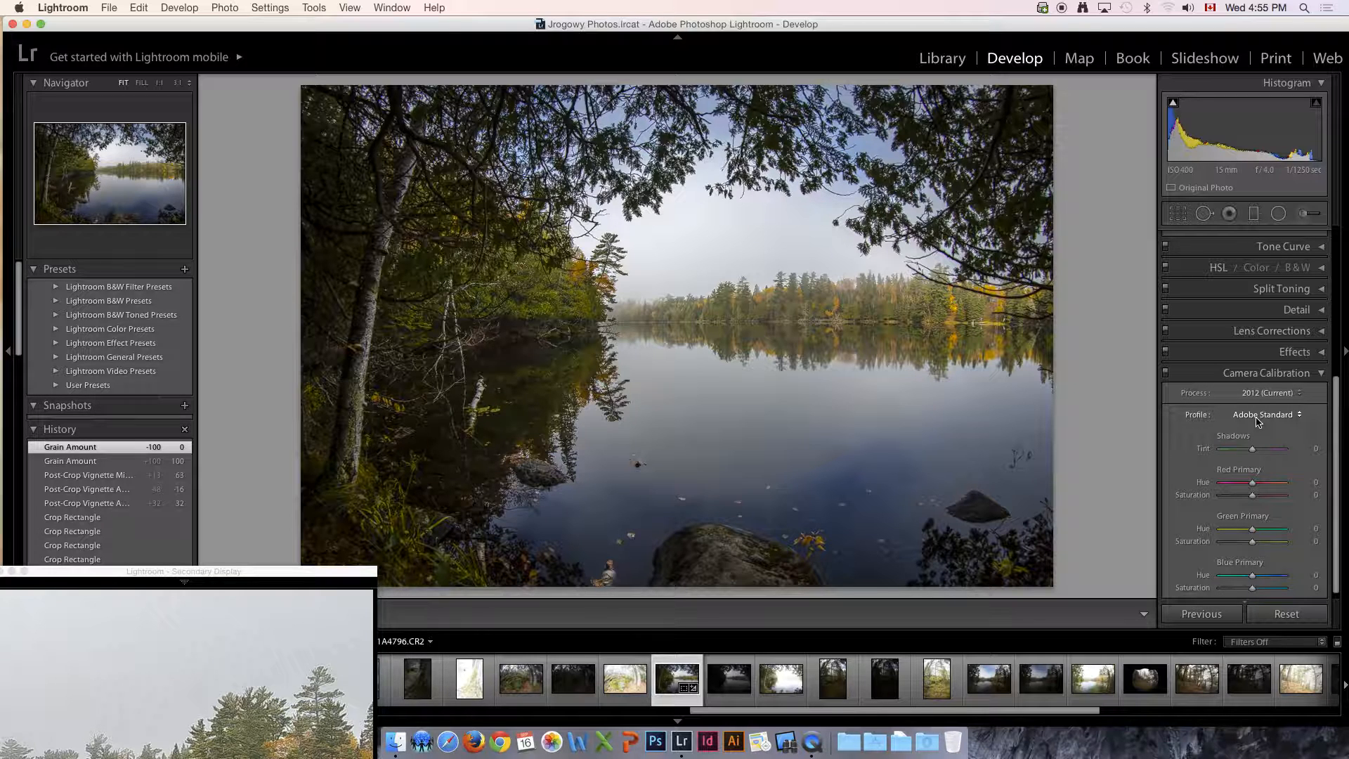
# Step: Try the Camera Faithful, Camera Landscape, Camera Neutral, Camera Portrait and Camera Standard calibration profiles in turn
pyautogui.click(1261, 415)
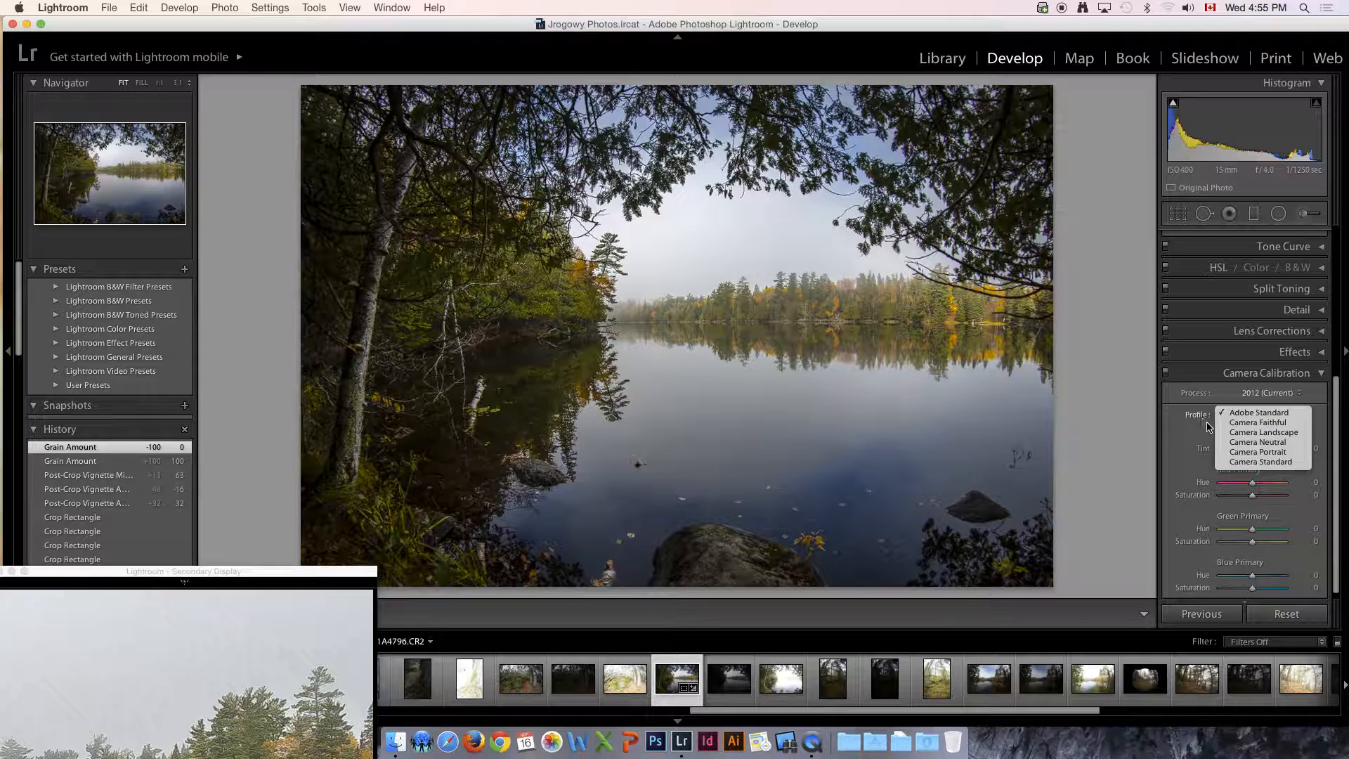
pyautogui.click(1257, 423)
pyautogui.click(1256, 416)
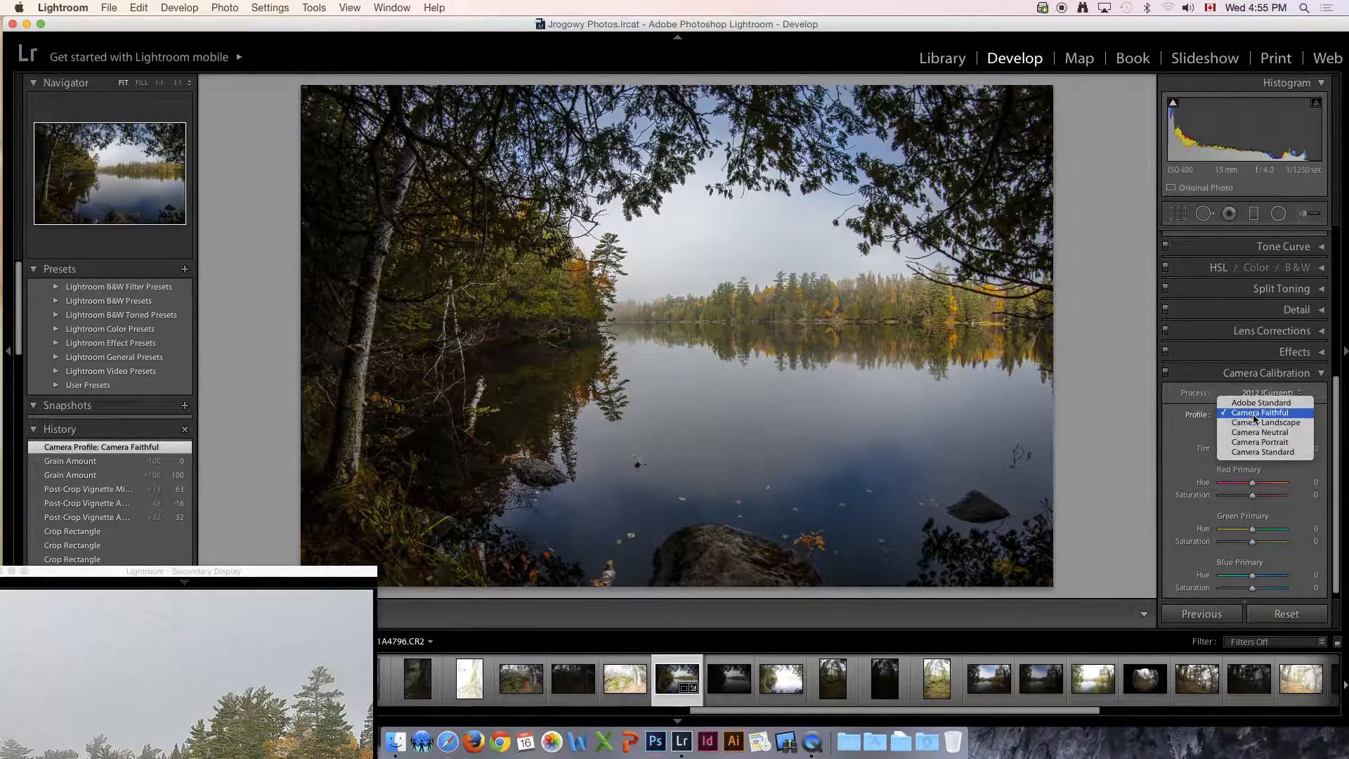
pyautogui.click(1255, 423)
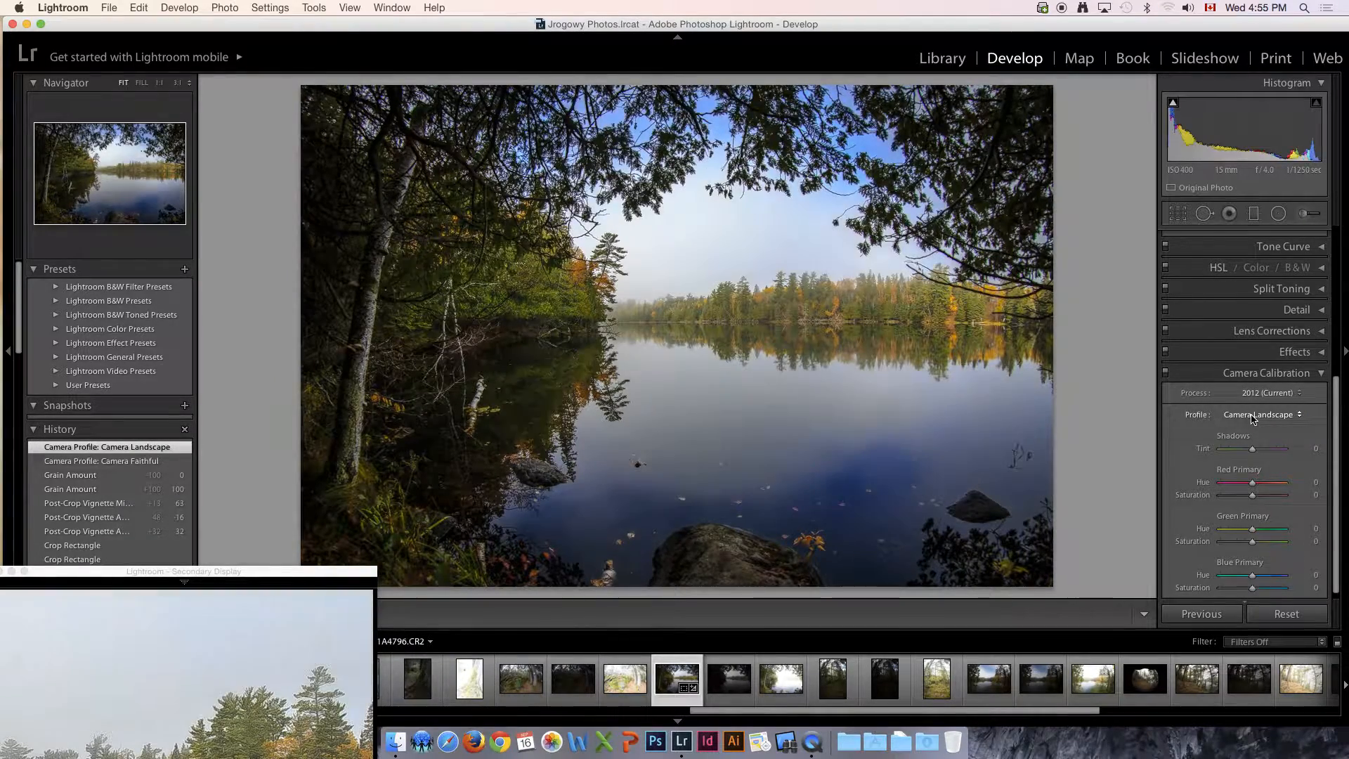
pyautogui.click(1254, 416)
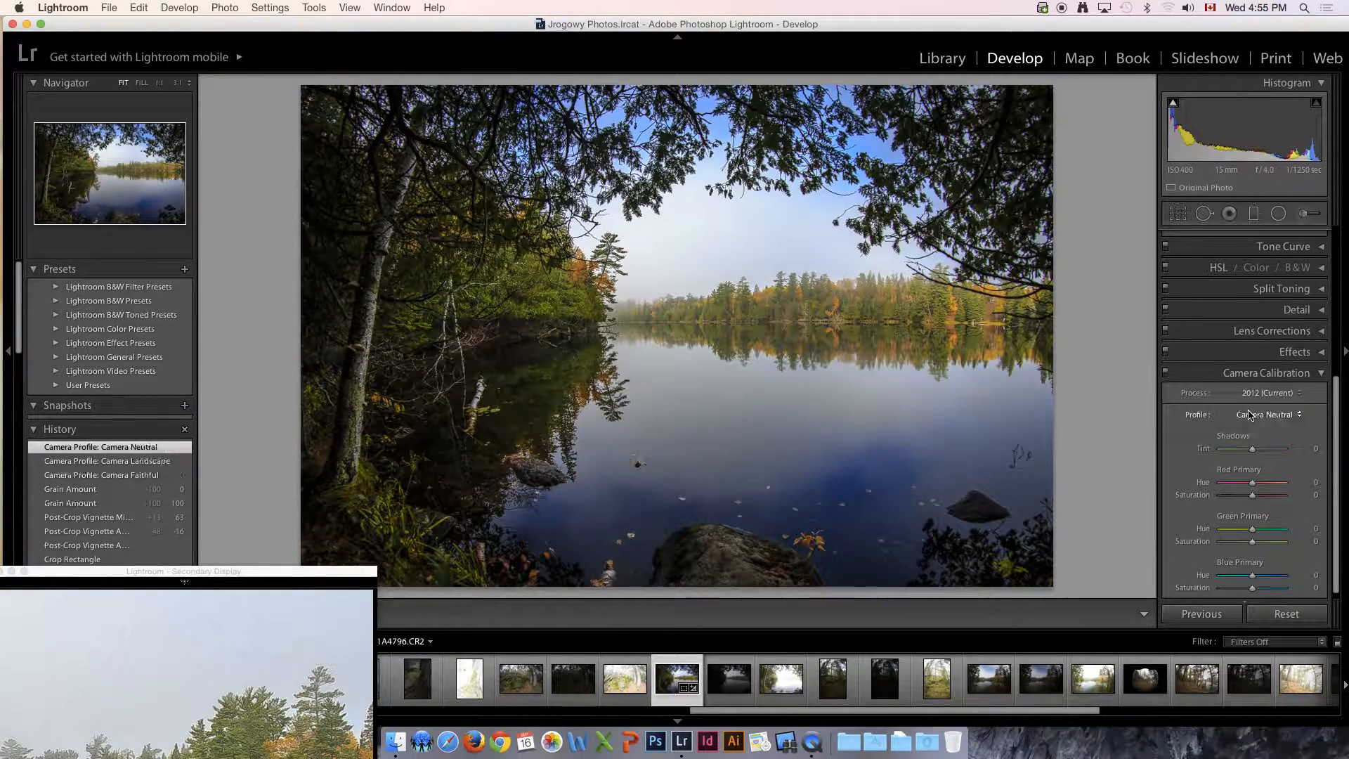
pyautogui.click(1250, 420)
pyautogui.click(1248, 423)
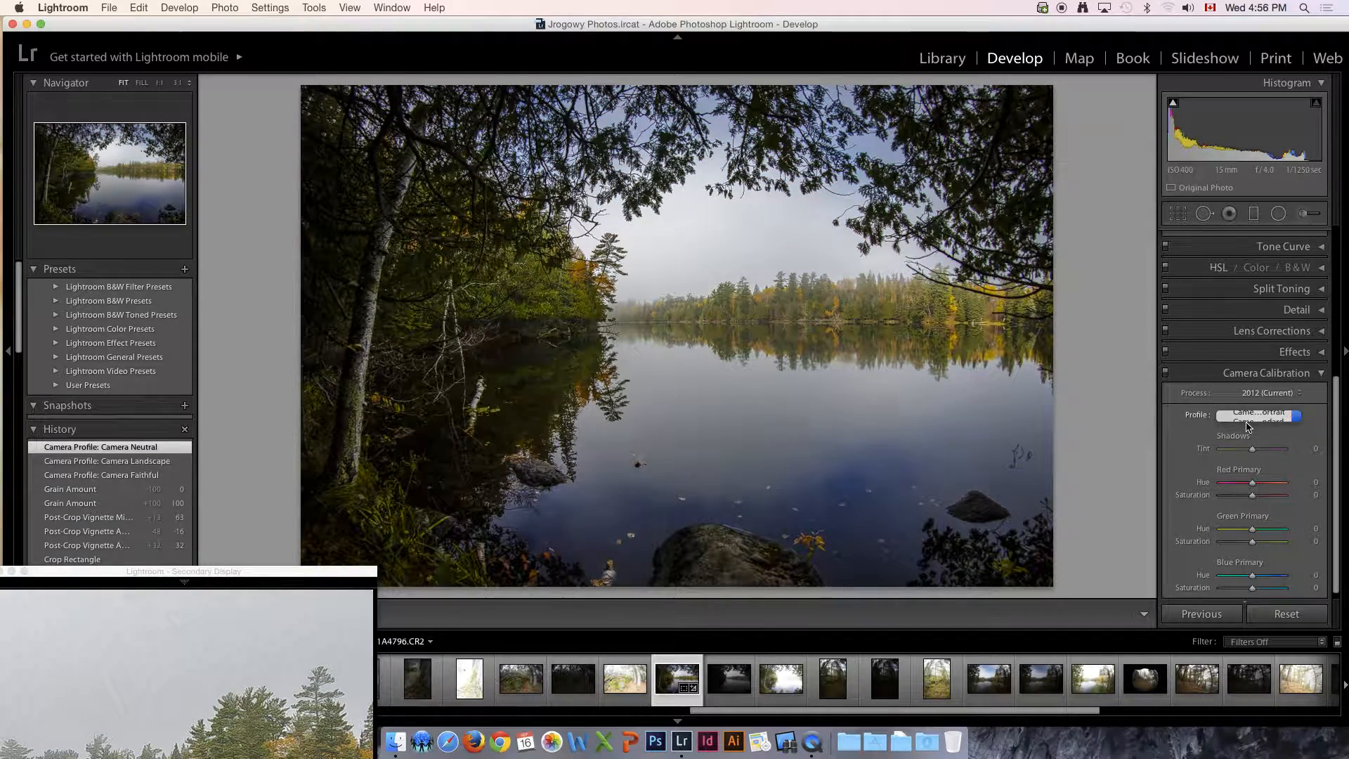
pyautogui.click(1252, 416)
pyautogui.click(1250, 423)
# Step: Compare the Camera Landscape and Camera Faithful profiles again, and restore the Adobe Standard profile
pyautogui.click(1248, 418)
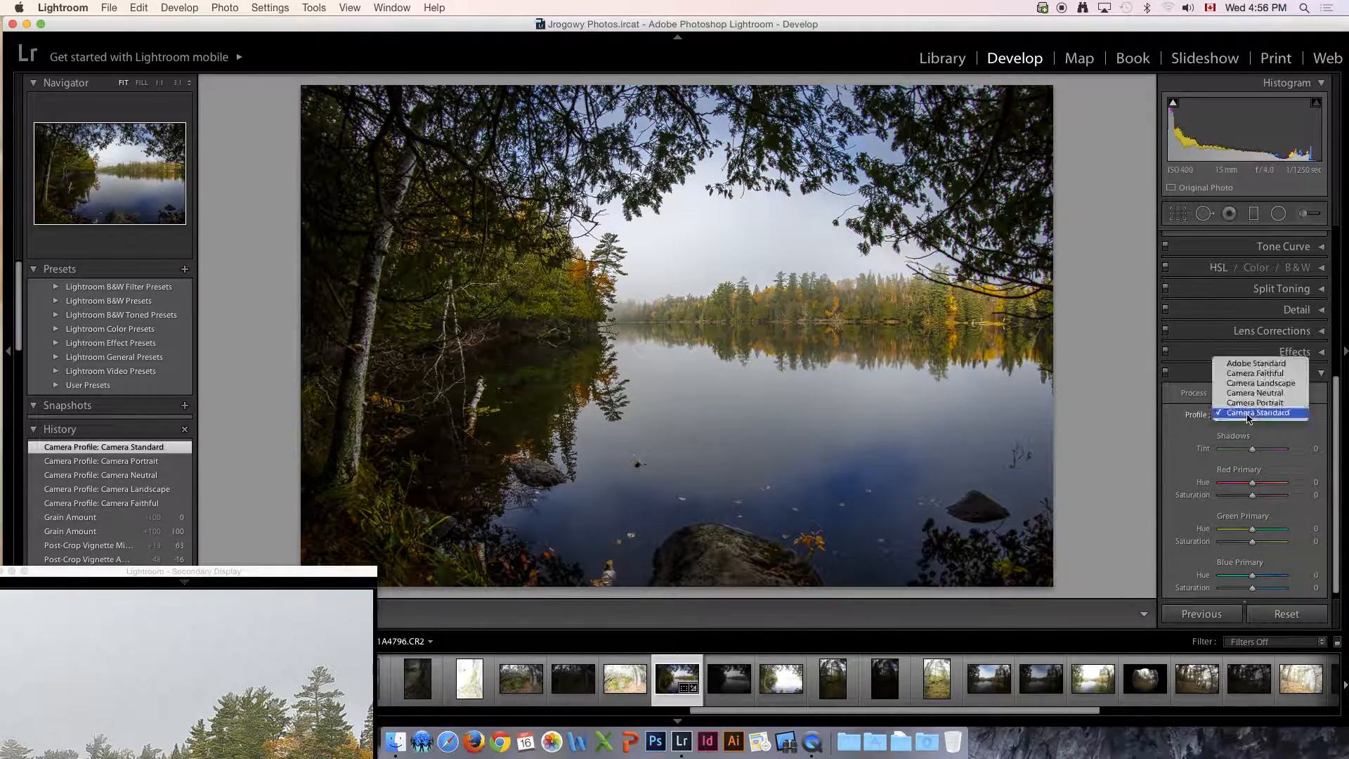
pyautogui.click(1248, 410)
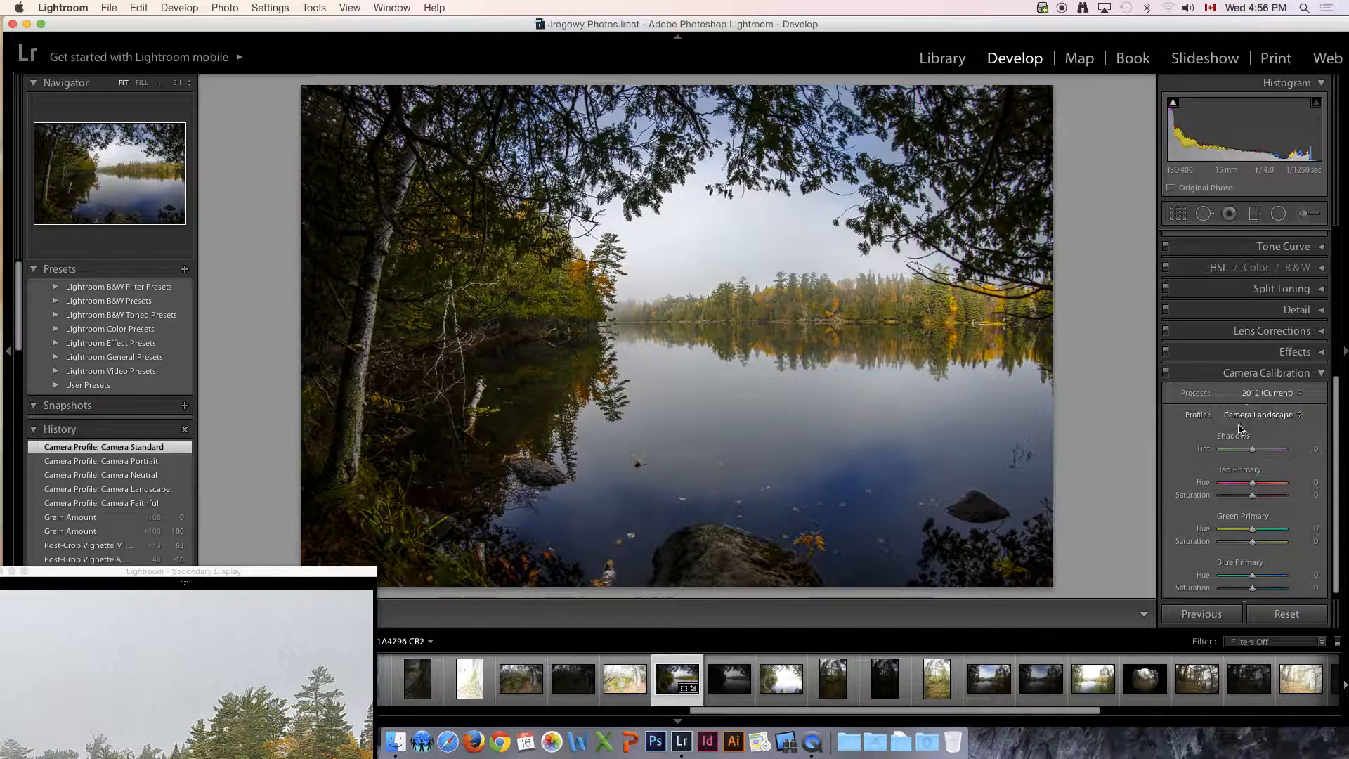
pyautogui.click(1240, 419)
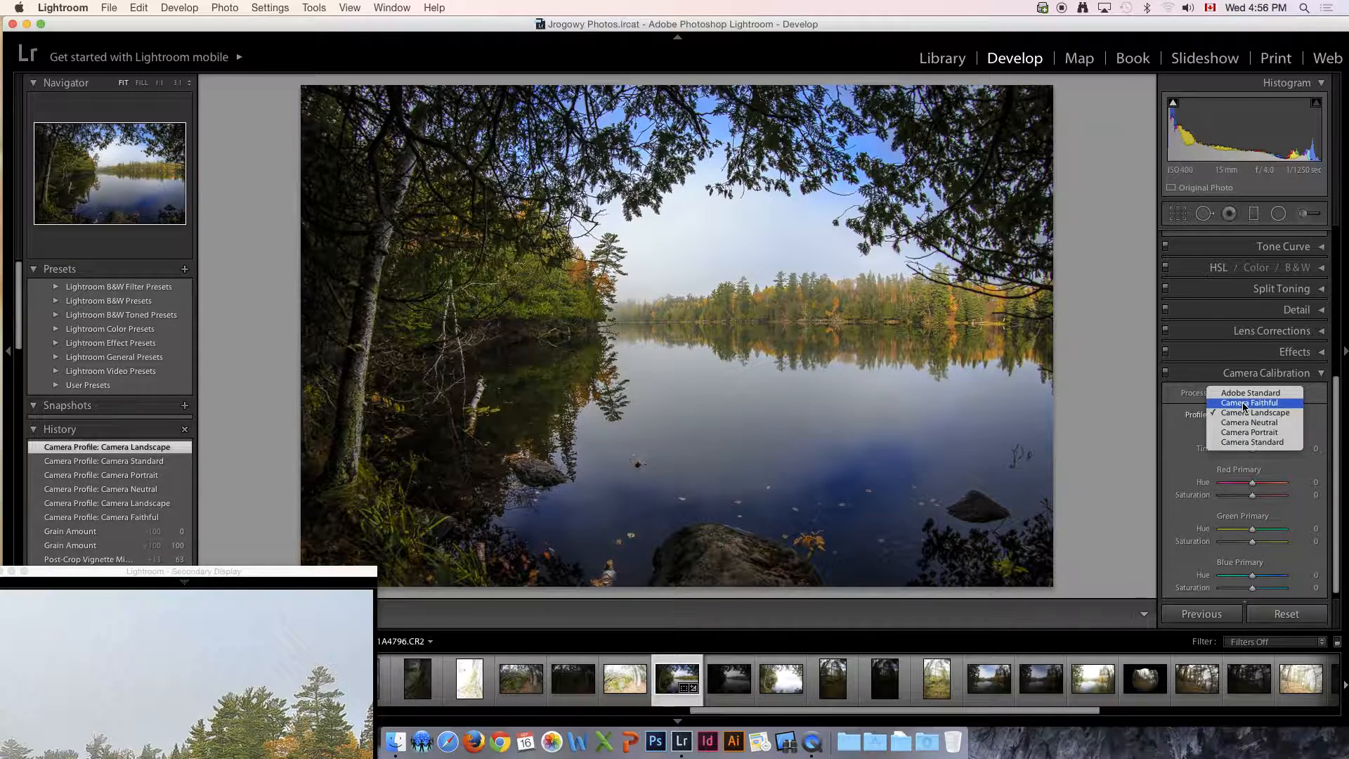
pyautogui.click(1243, 406)
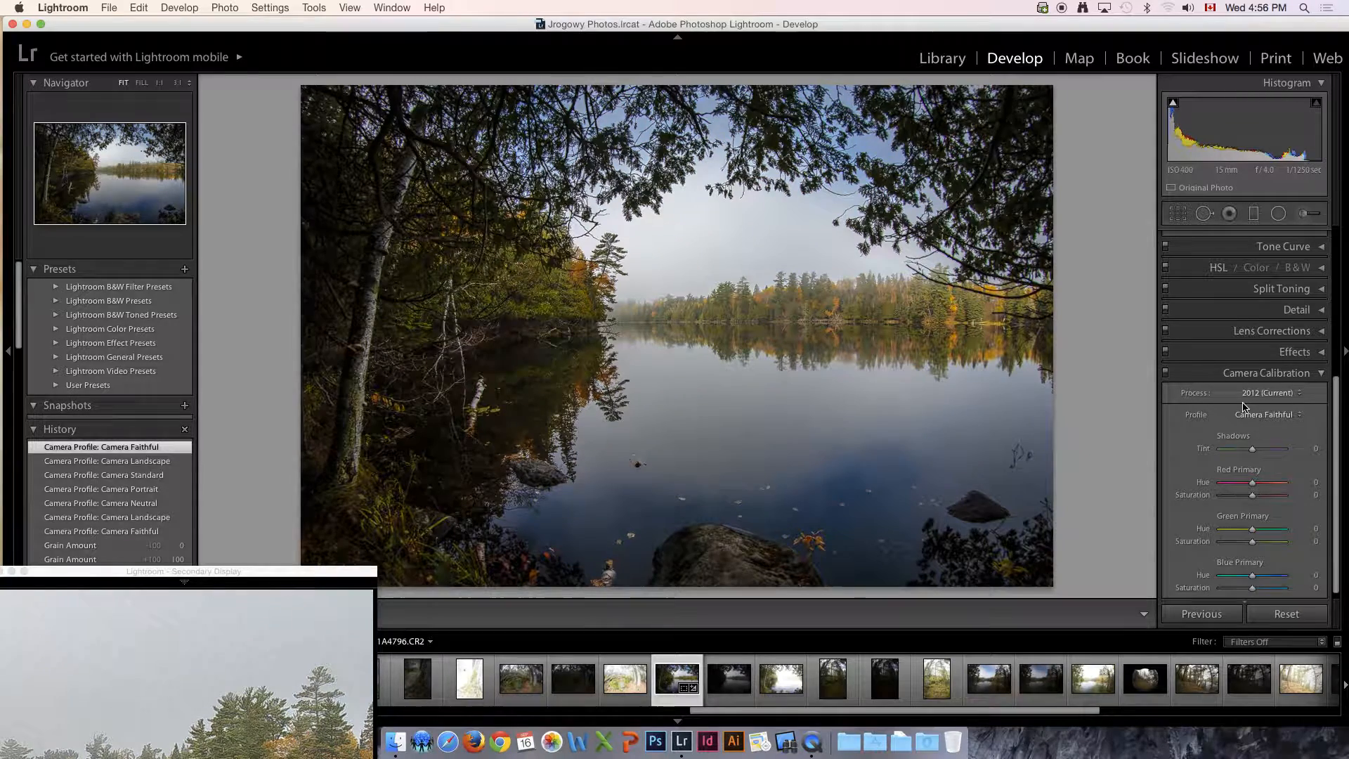
pyautogui.click(1247, 417)
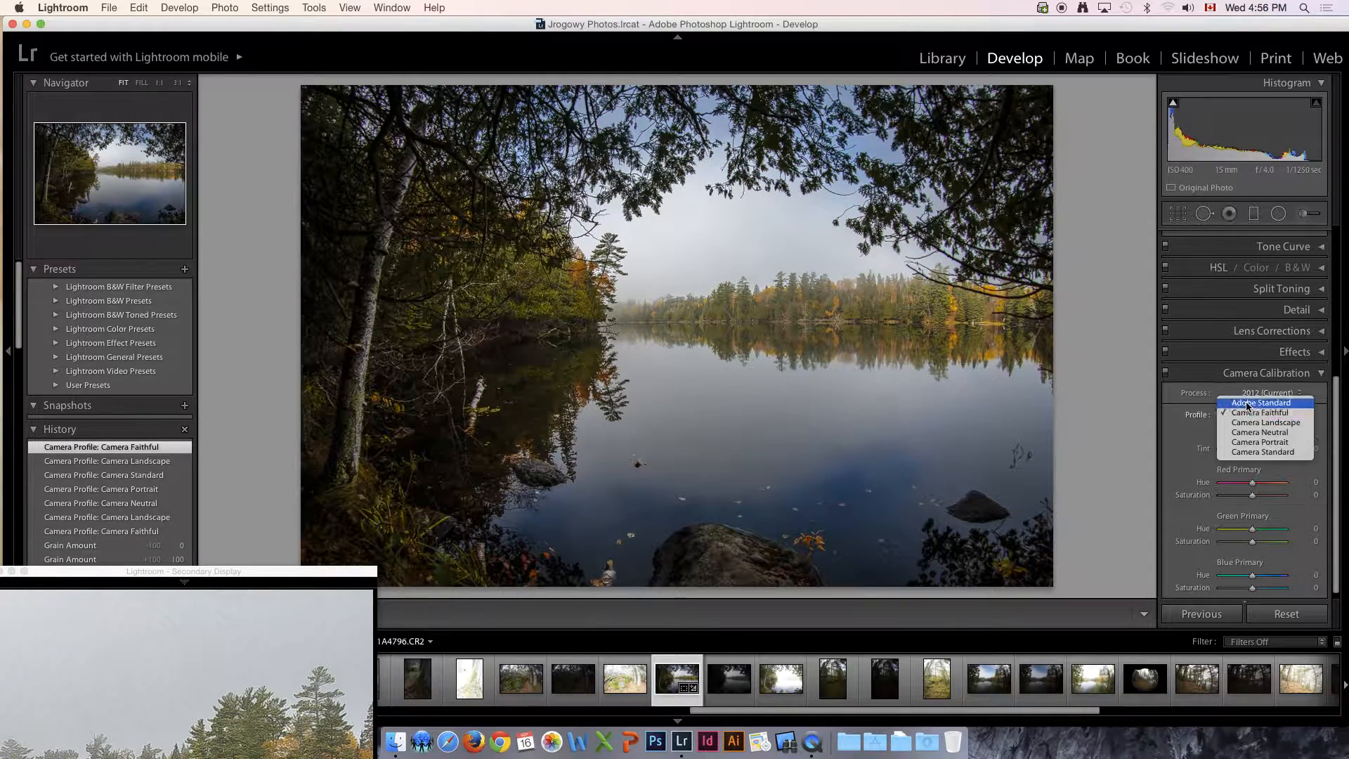
pyautogui.click(1247, 406)
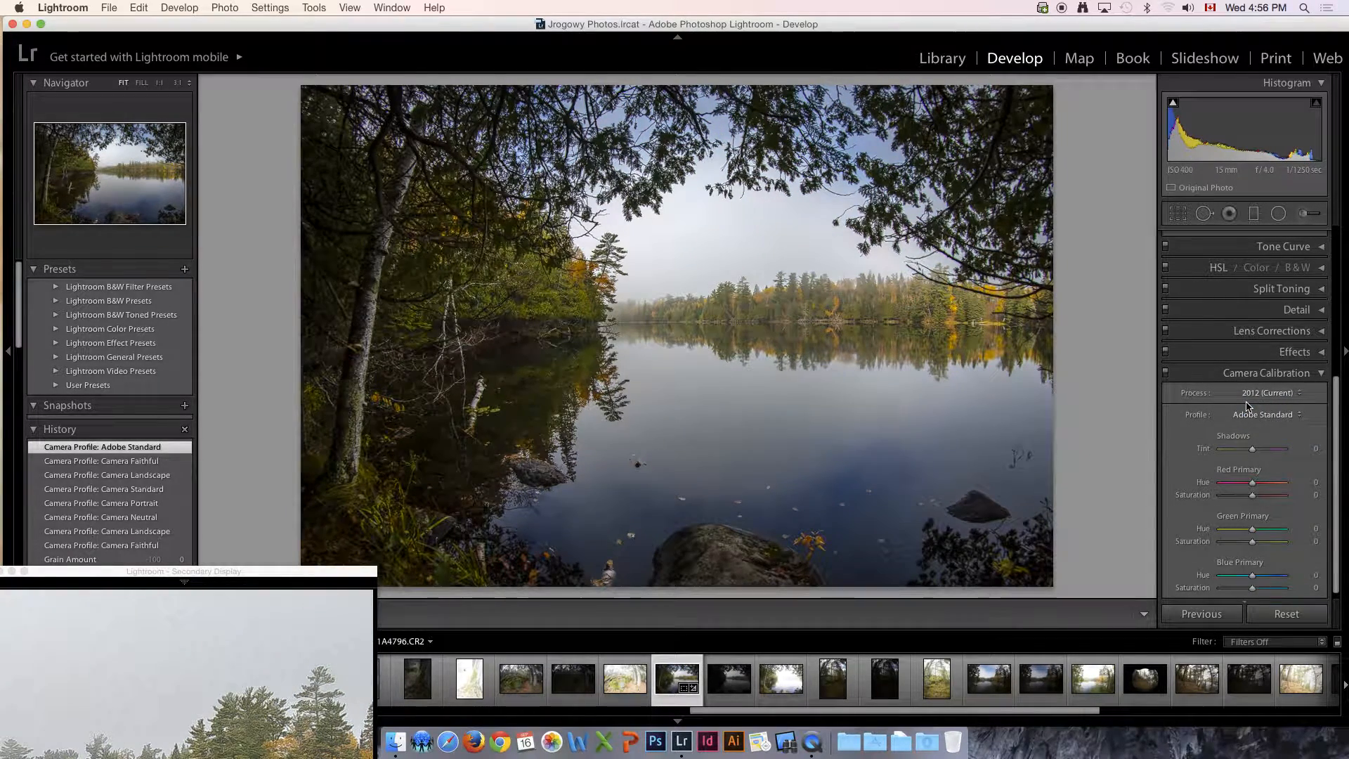
# Step: Apply the Camera Landscape calibration profile to the photo and raise its Shadows to +85
pyautogui.click(1248, 414)
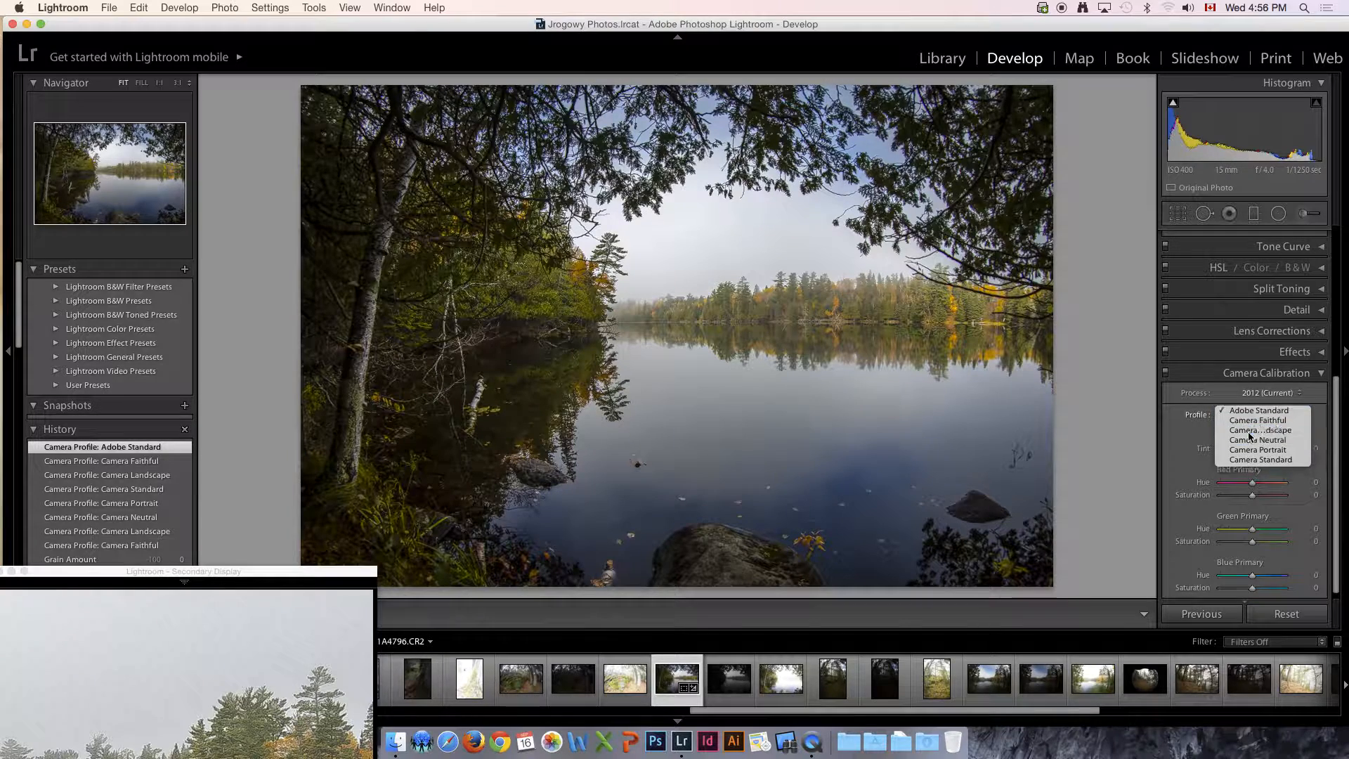
pyautogui.click(1249, 435)
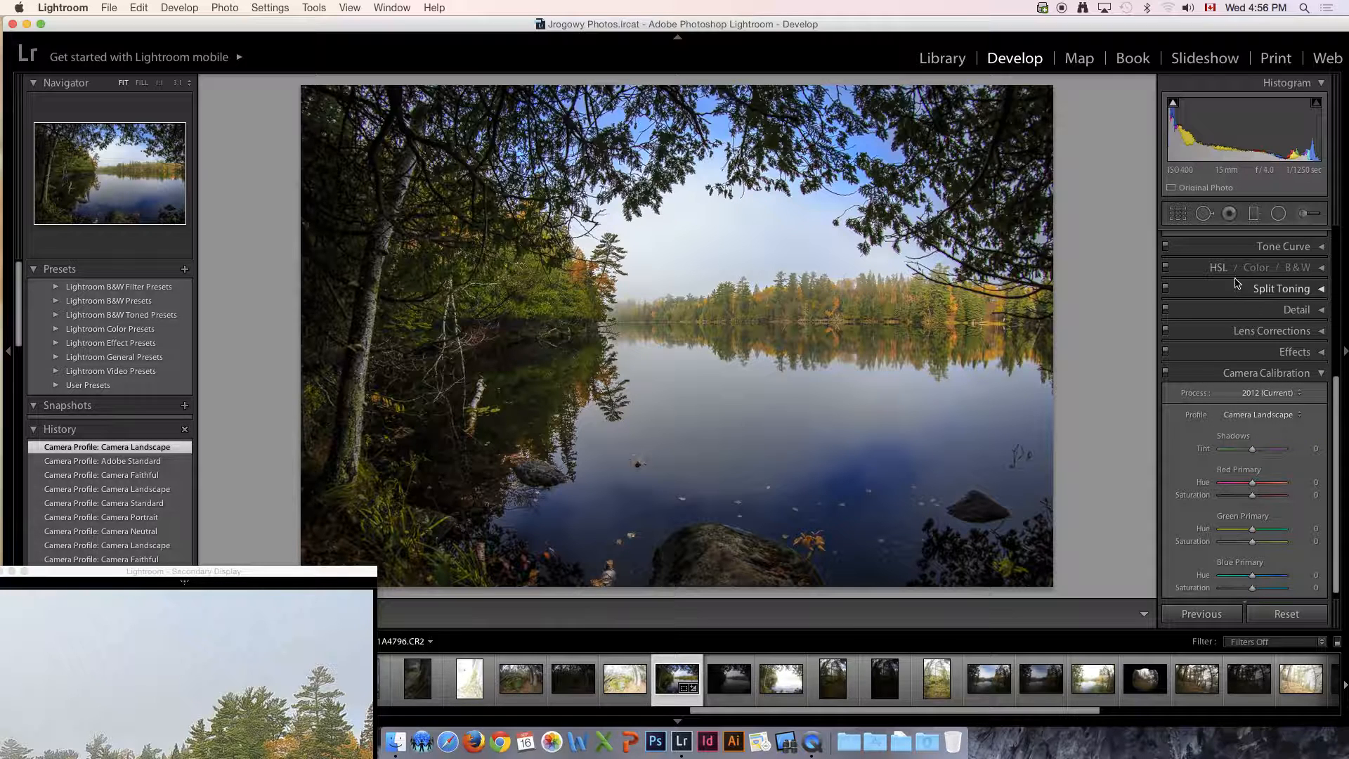
pyautogui.scroll(1, 1291, 262)
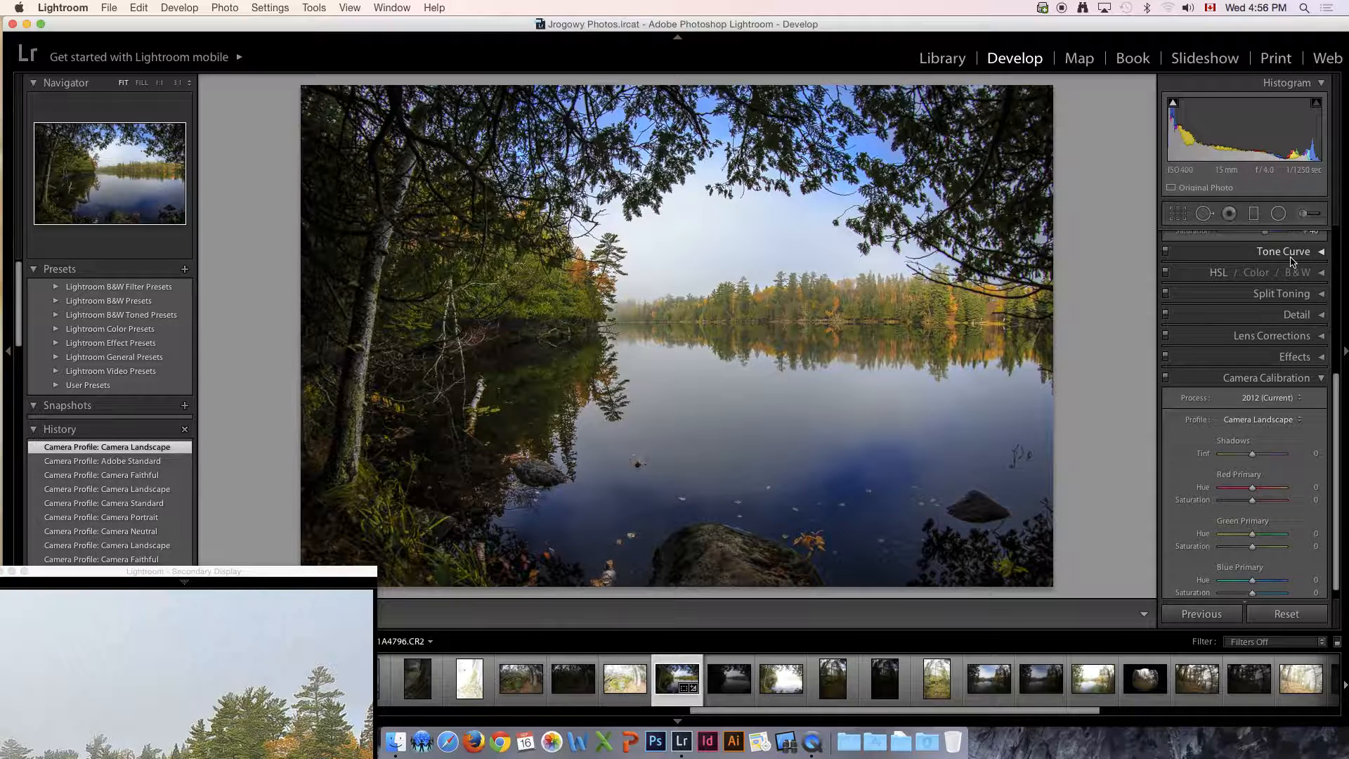
pyautogui.scroll(3, 1291, 262)
pyautogui.click(1320, 437)
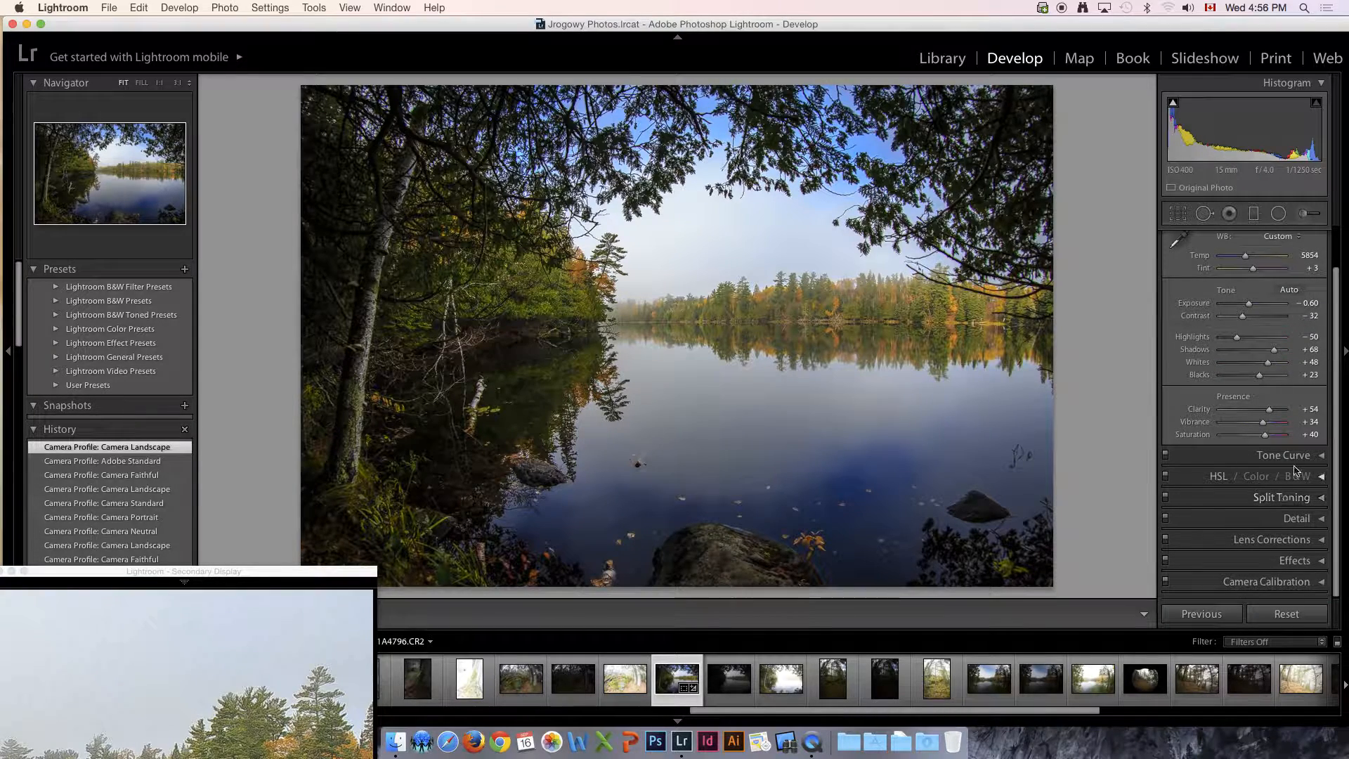
pyautogui.scroll(1, 1245, 315)
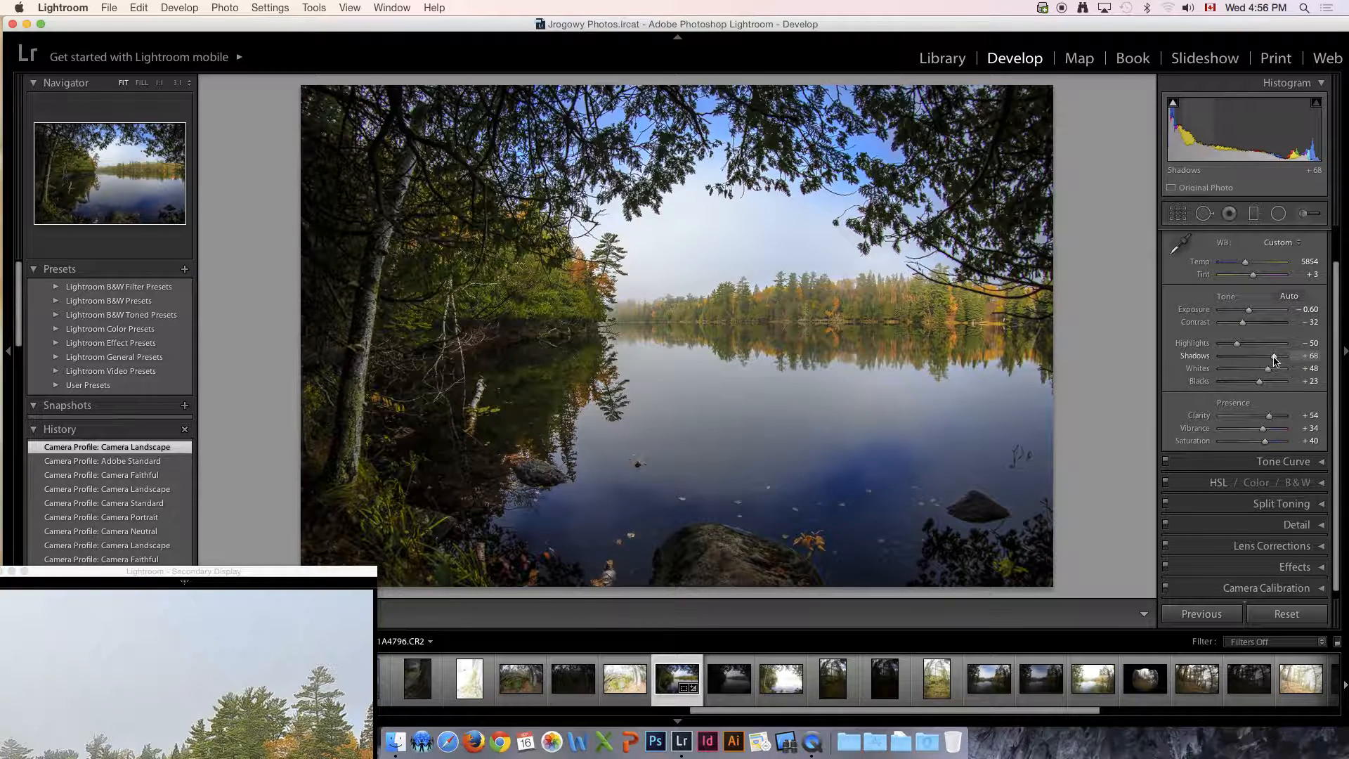
pyautogui.moveTo(1279, 360); pyautogui.dragTo(1280, 360)
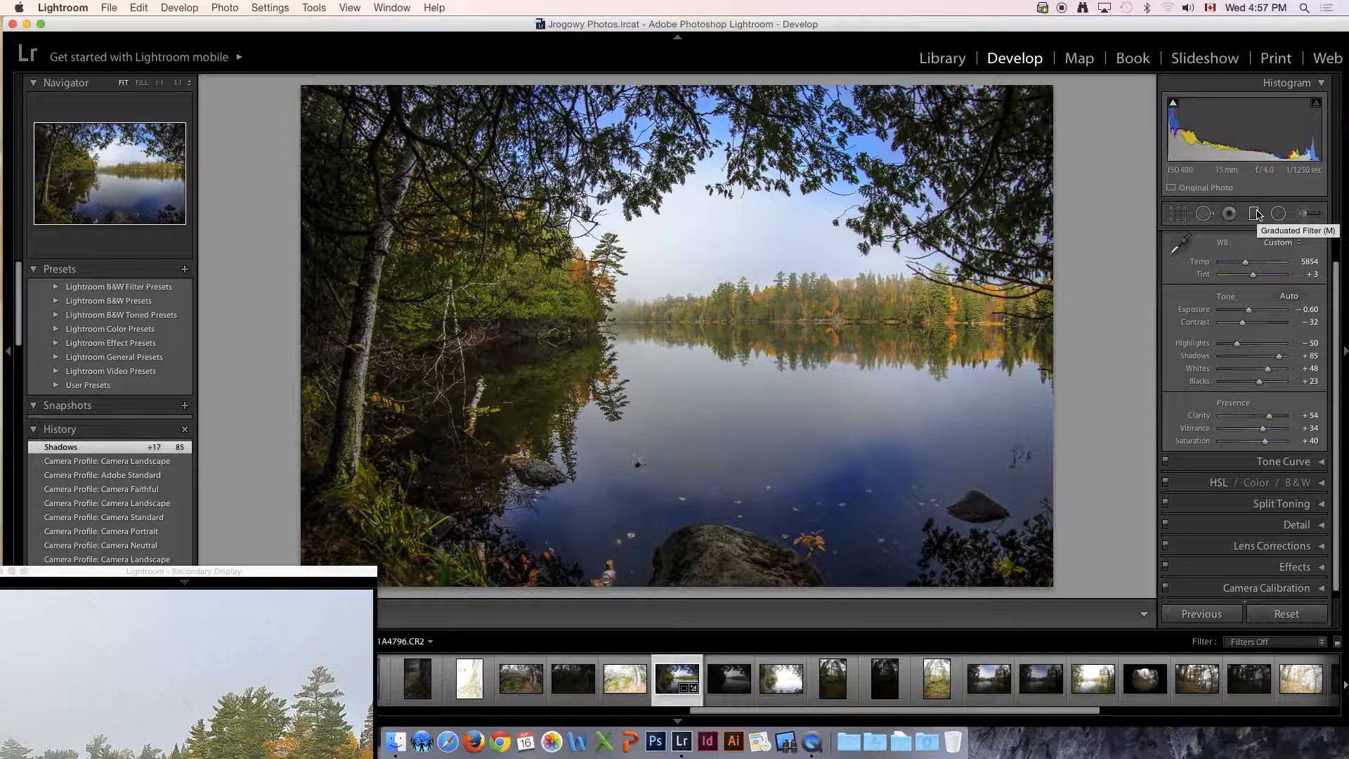
# Step: Try a graduated filter with exposure 1.00 across the upper part of the sky, and reset it
pyautogui.click(1255, 213)
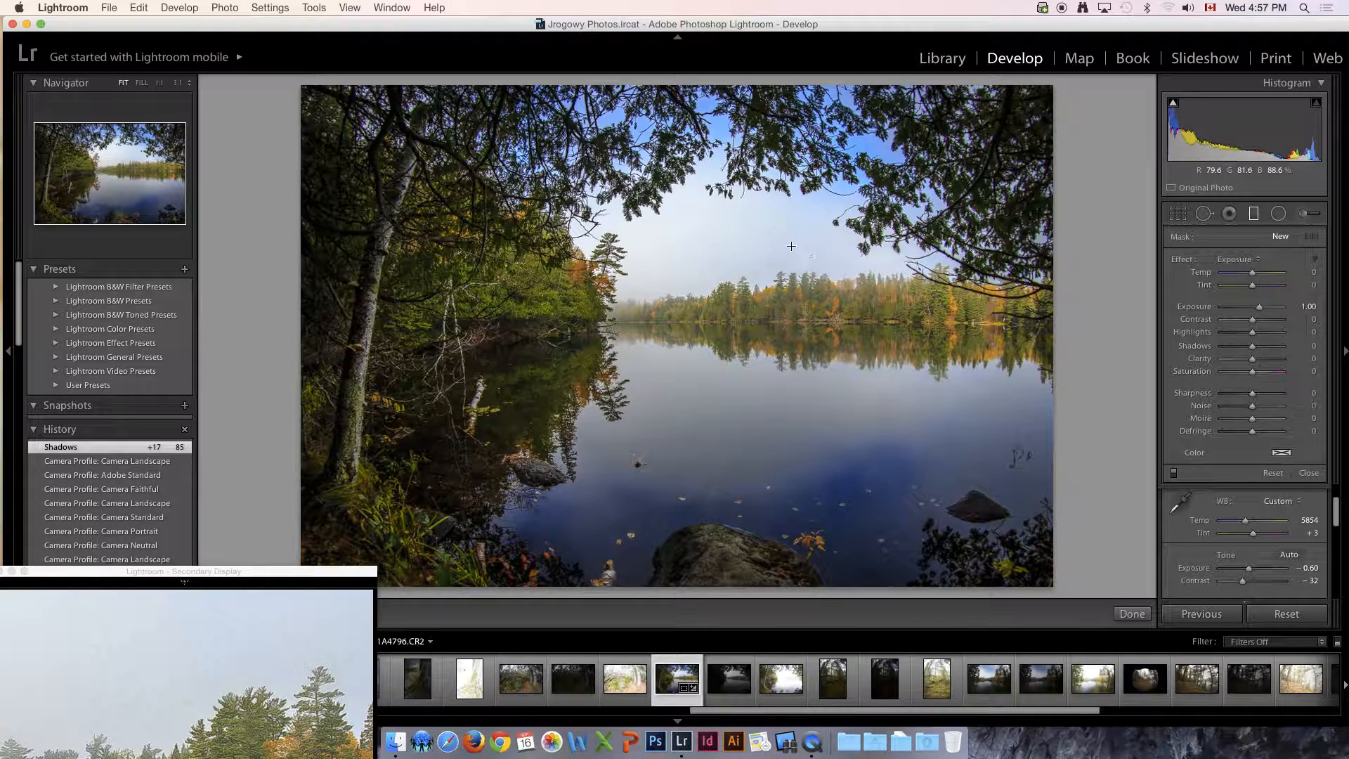
pyautogui.moveTo(724, 107); pyautogui.dragTo(697, 232)
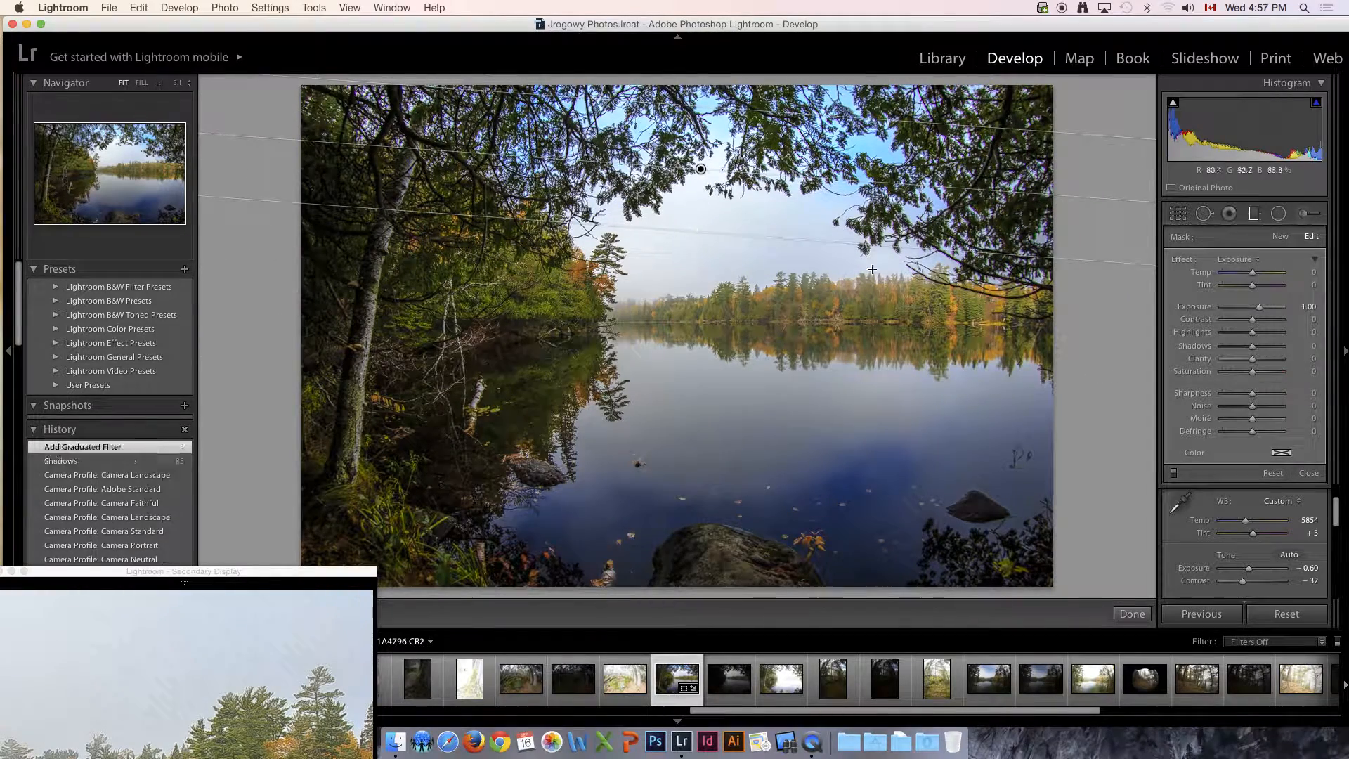
pyautogui.click(1276, 472)
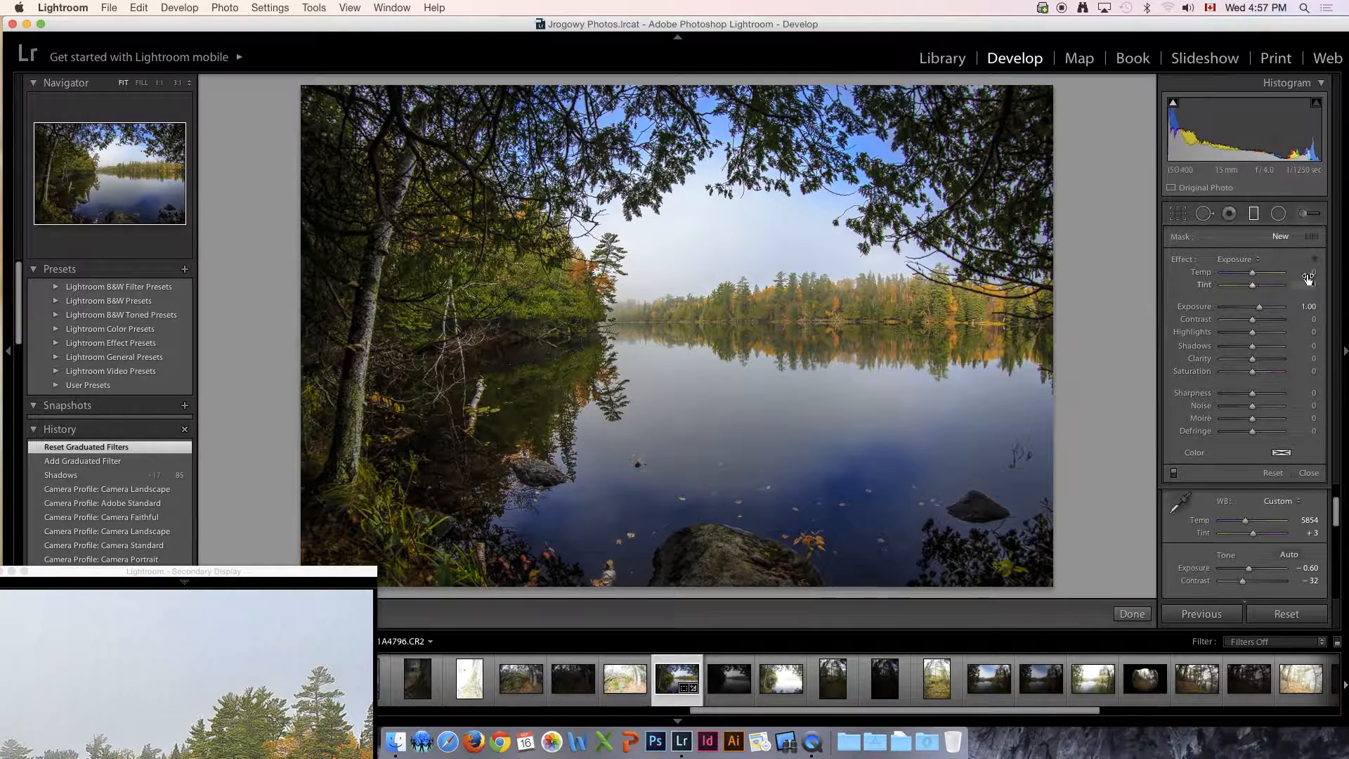
# Step: Show the settings of the Radial Filter, Adjustment Brush and Spot Removal tools in turn
pyautogui.click(1279, 217)
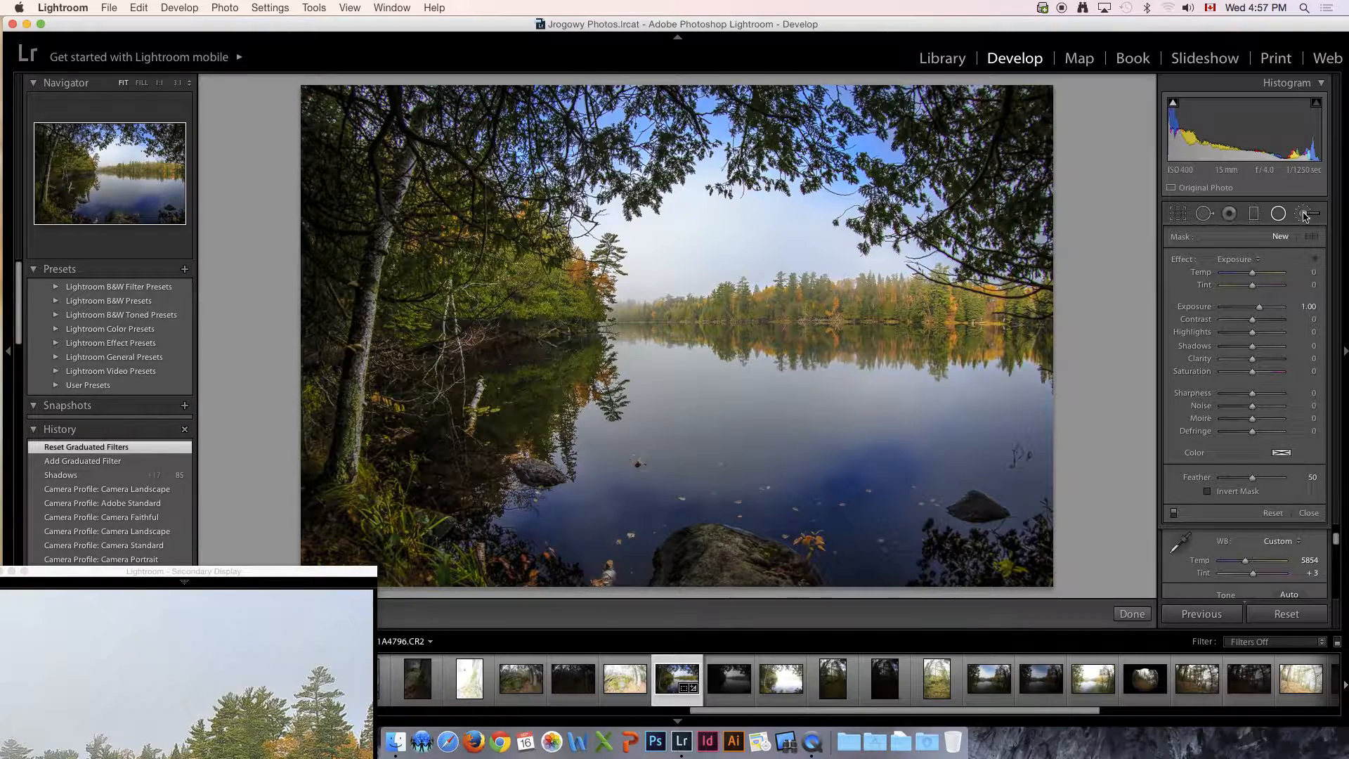
pyautogui.click(1305, 215)
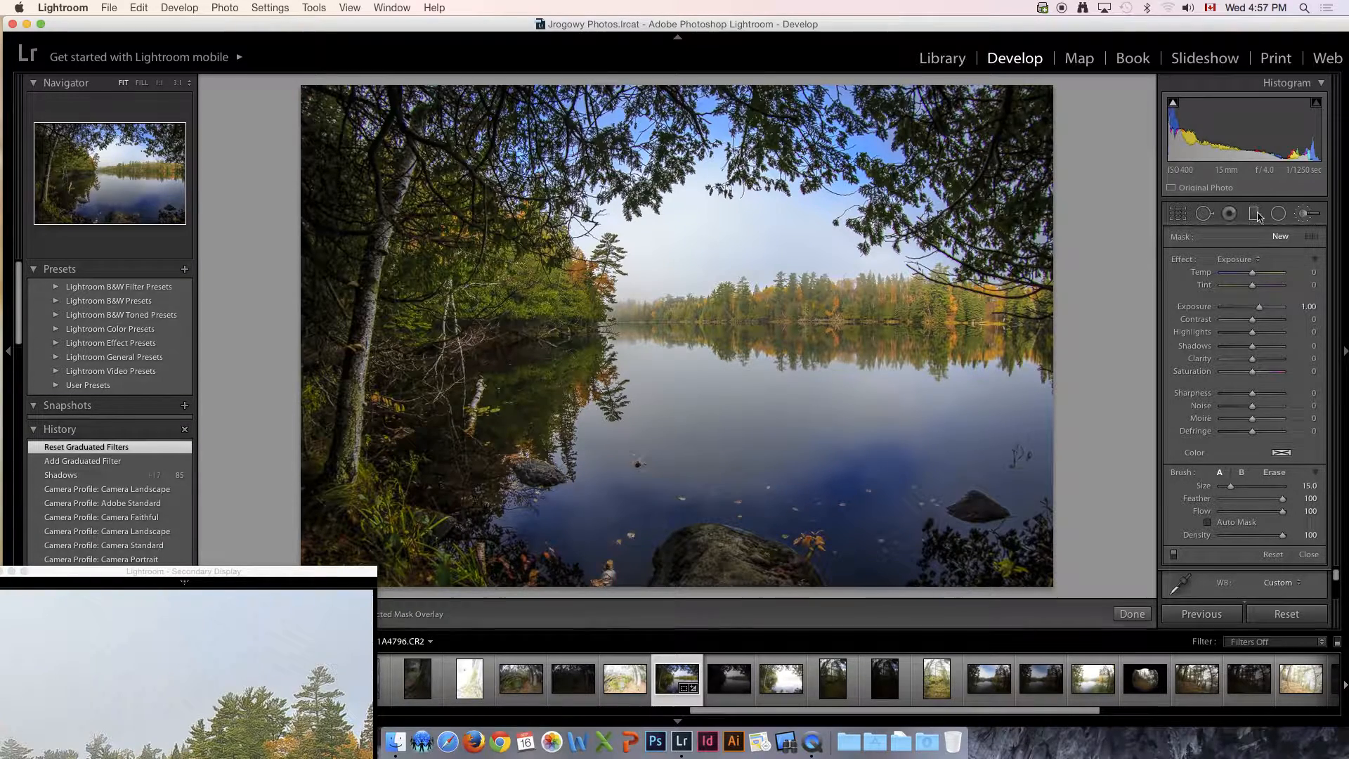
pyautogui.click(1205, 216)
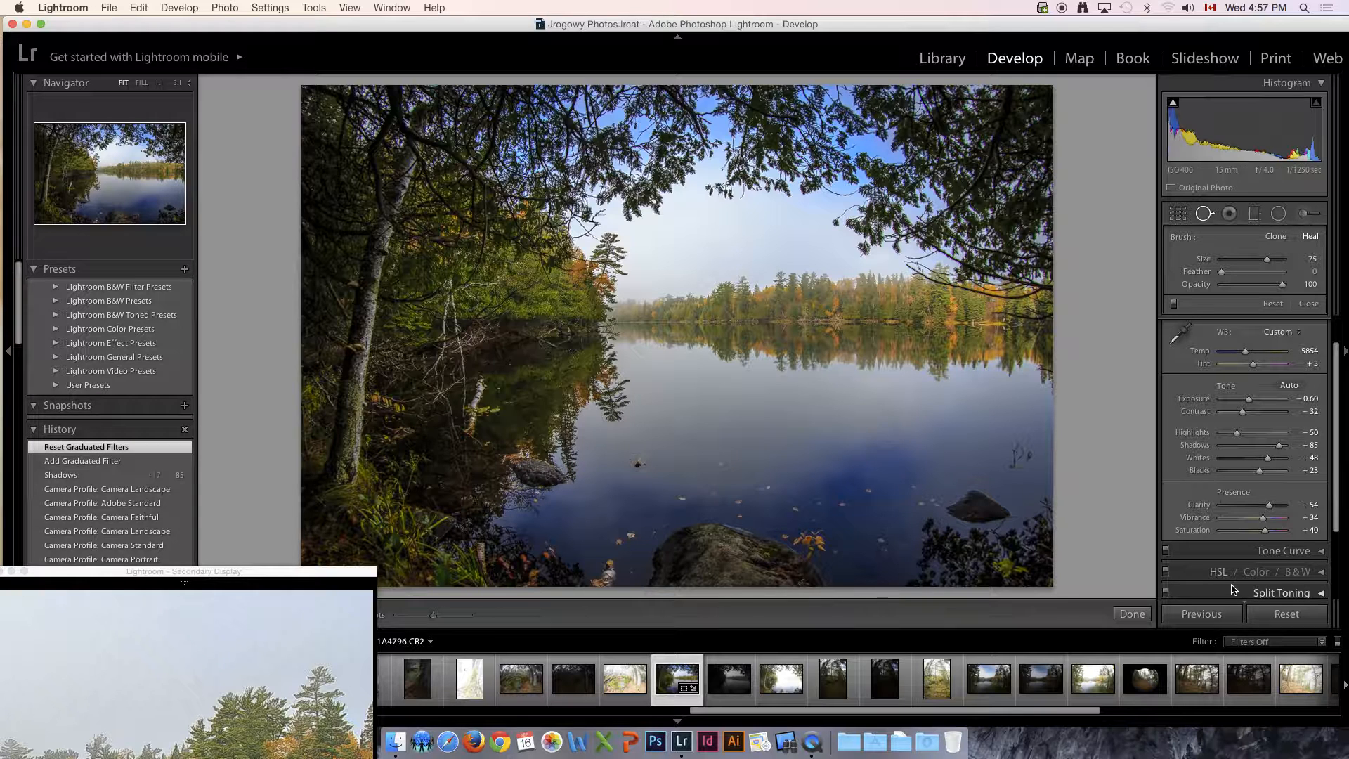
# Step: Move the secondary display window further down, and heal a size 75 spot on the lake, shifting the healed area slightly up and right
pyautogui.moveTo(237, 574); pyautogui.dragTo(244, 629)
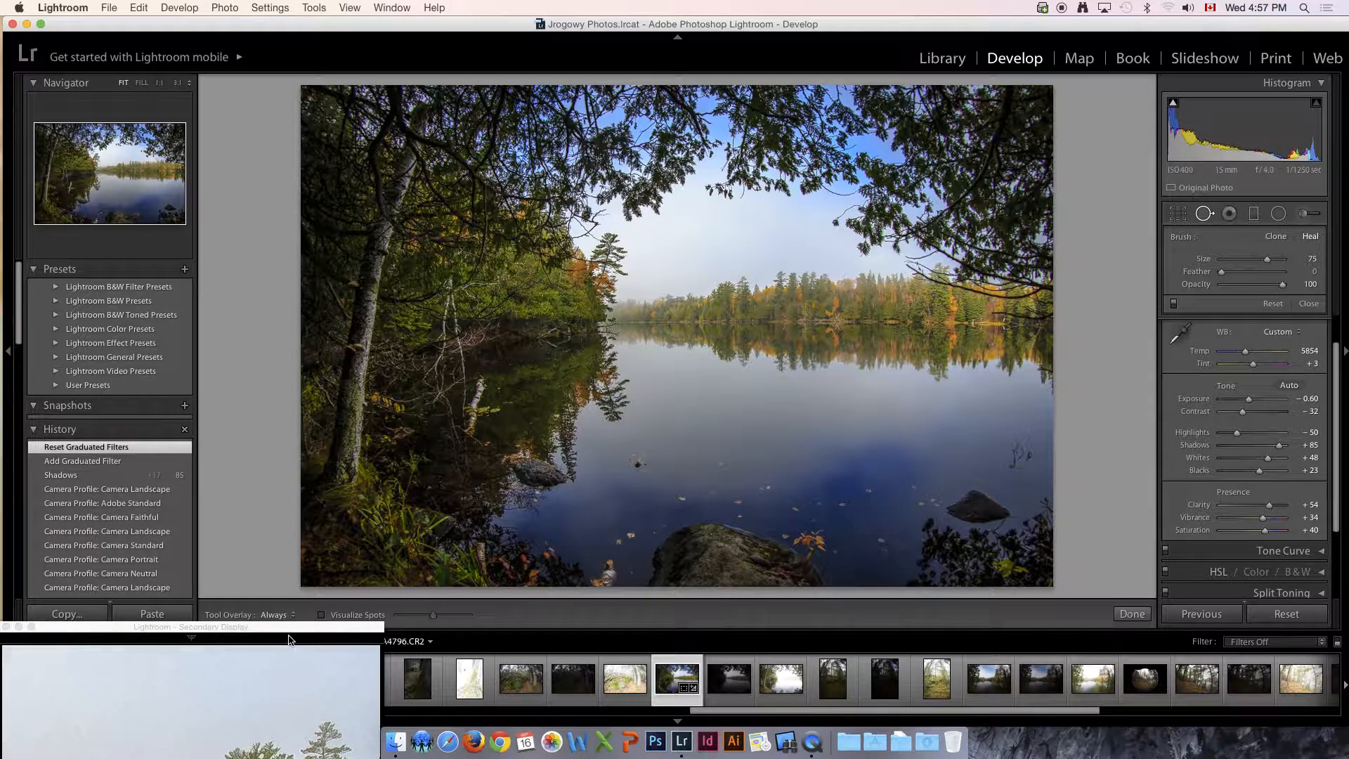
pyautogui.moveTo(284, 628); pyautogui.dragTo(290, 650)
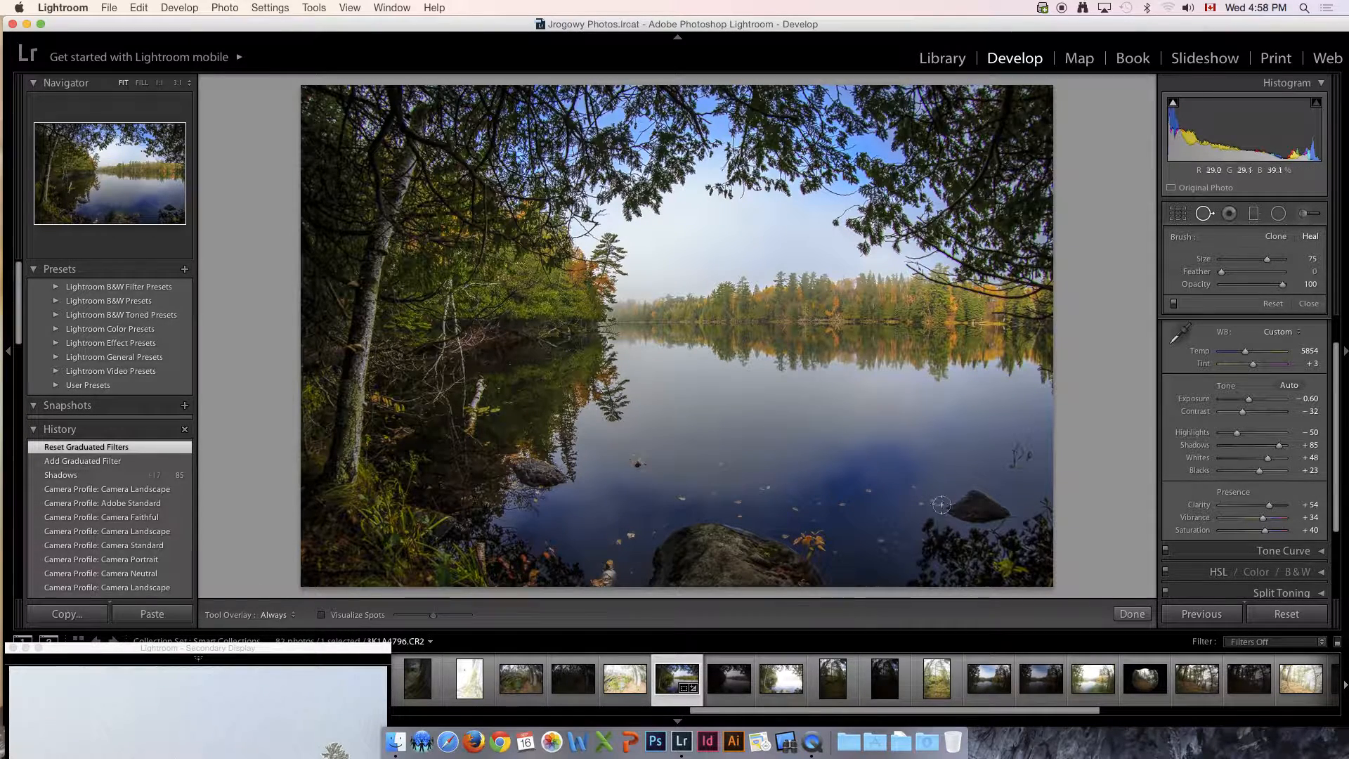
pyautogui.click(880, 429)
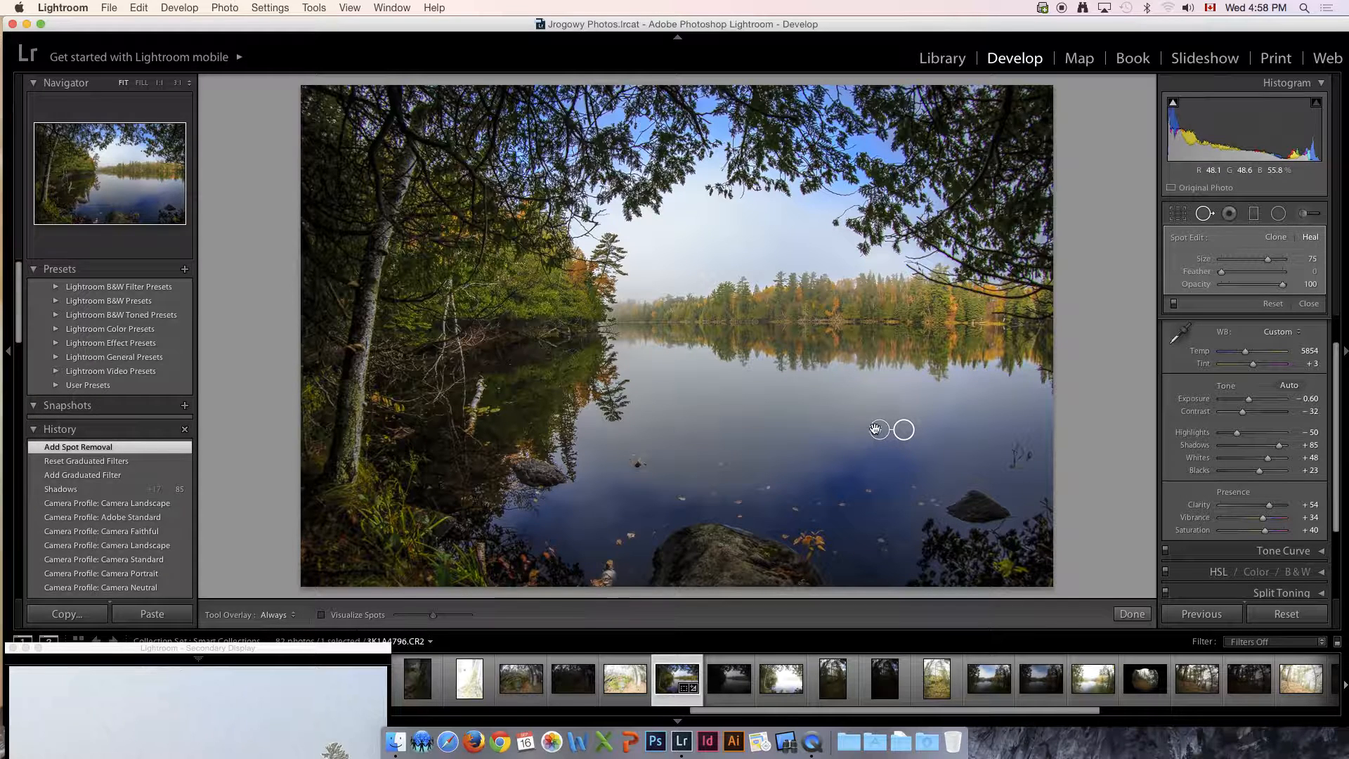
pyautogui.moveTo(878, 427); pyautogui.dragTo(928, 414)
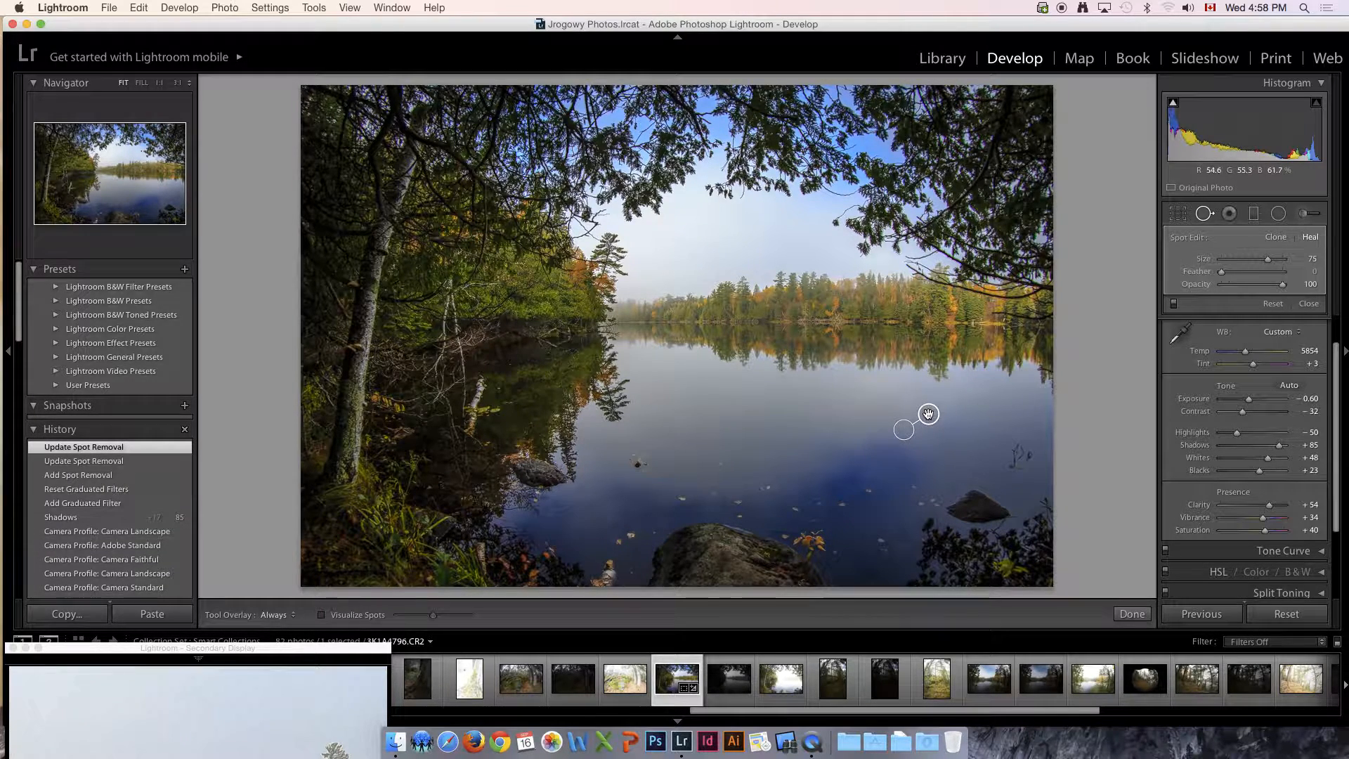
# Step: Compare the Fit and Fill views of the photo with a close-up of the far shore
pyautogui.click(160, 83)
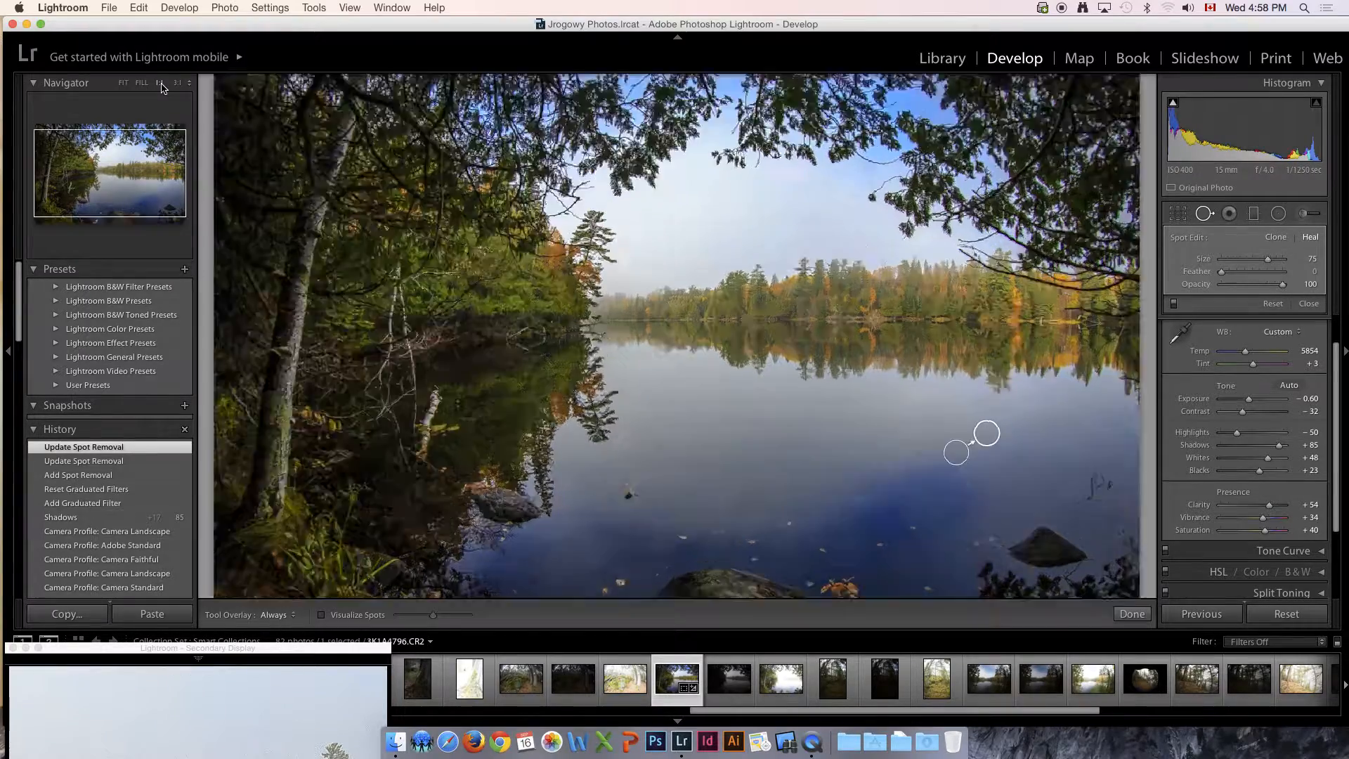
pyautogui.click(124, 83)
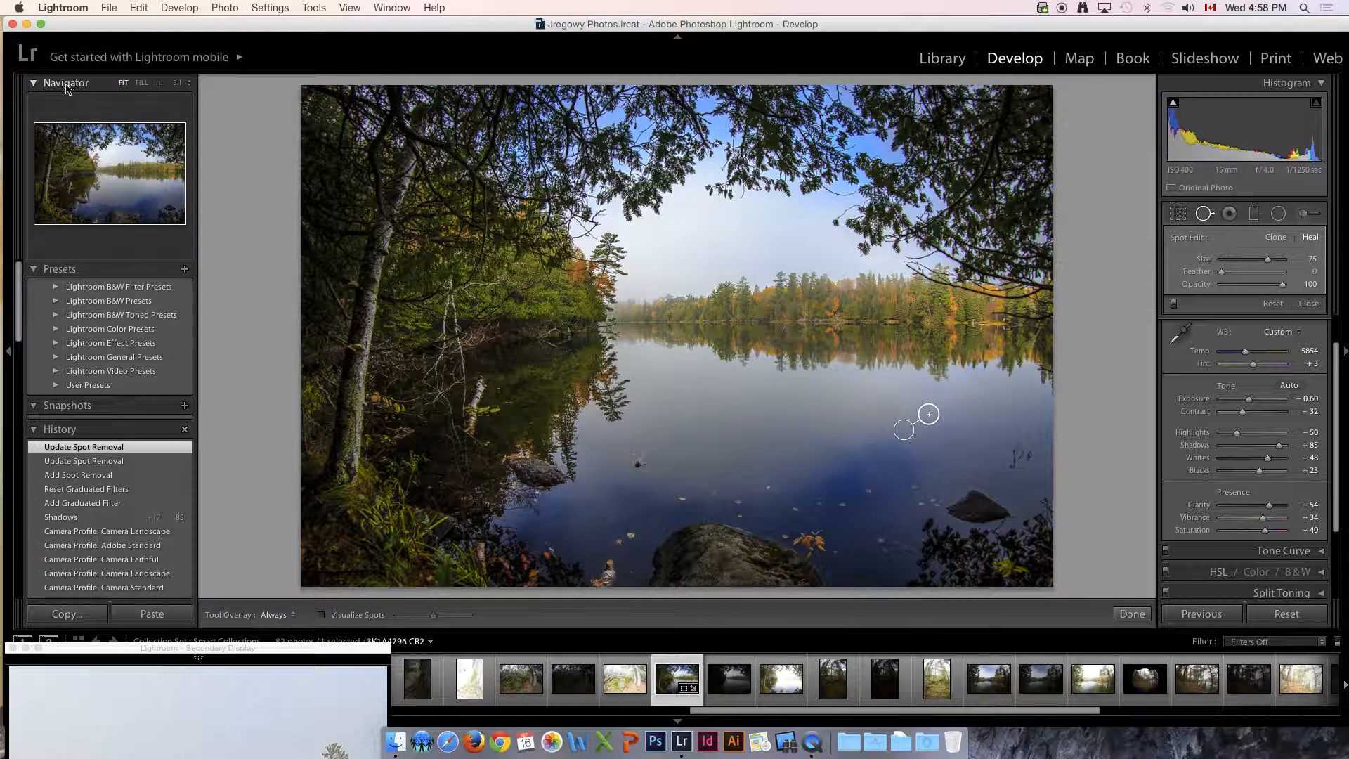
pyautogui.click(142, 83)
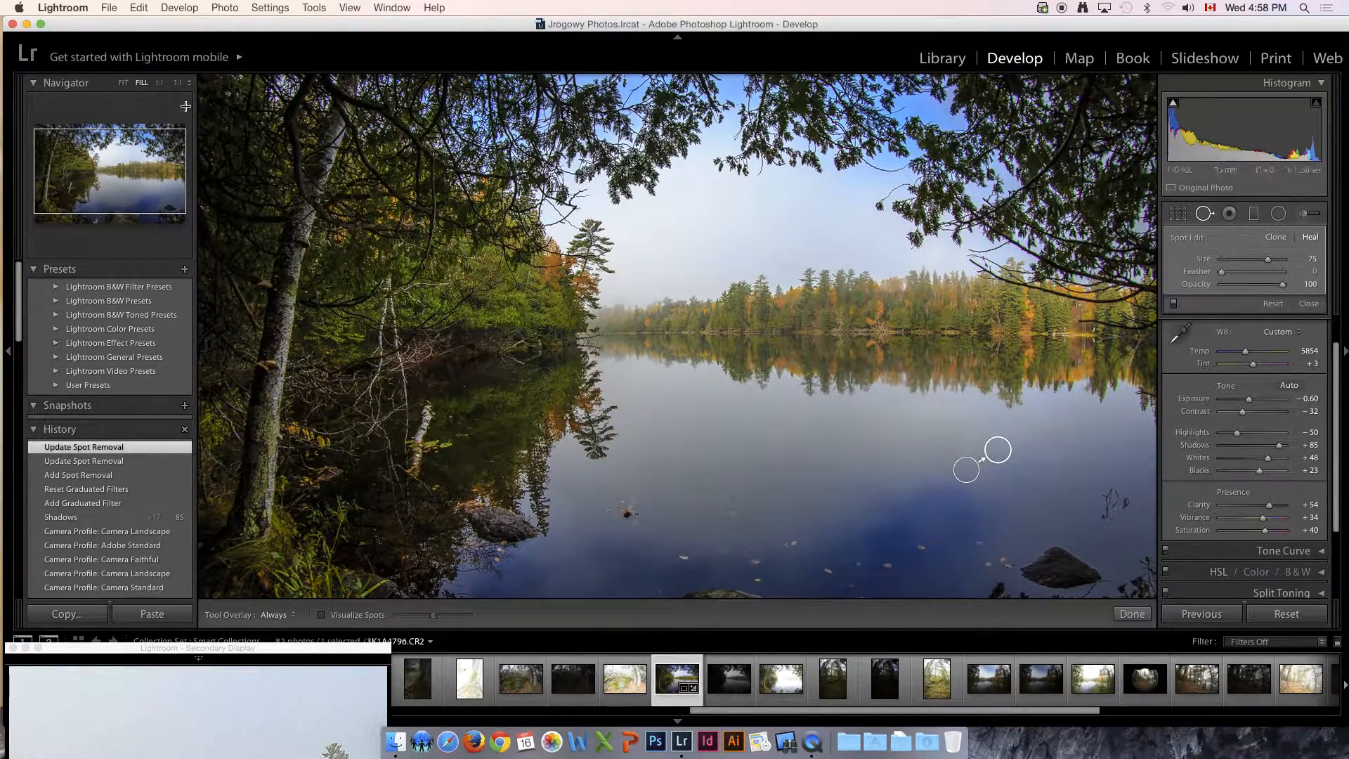
pyautogui.click(124, 82)
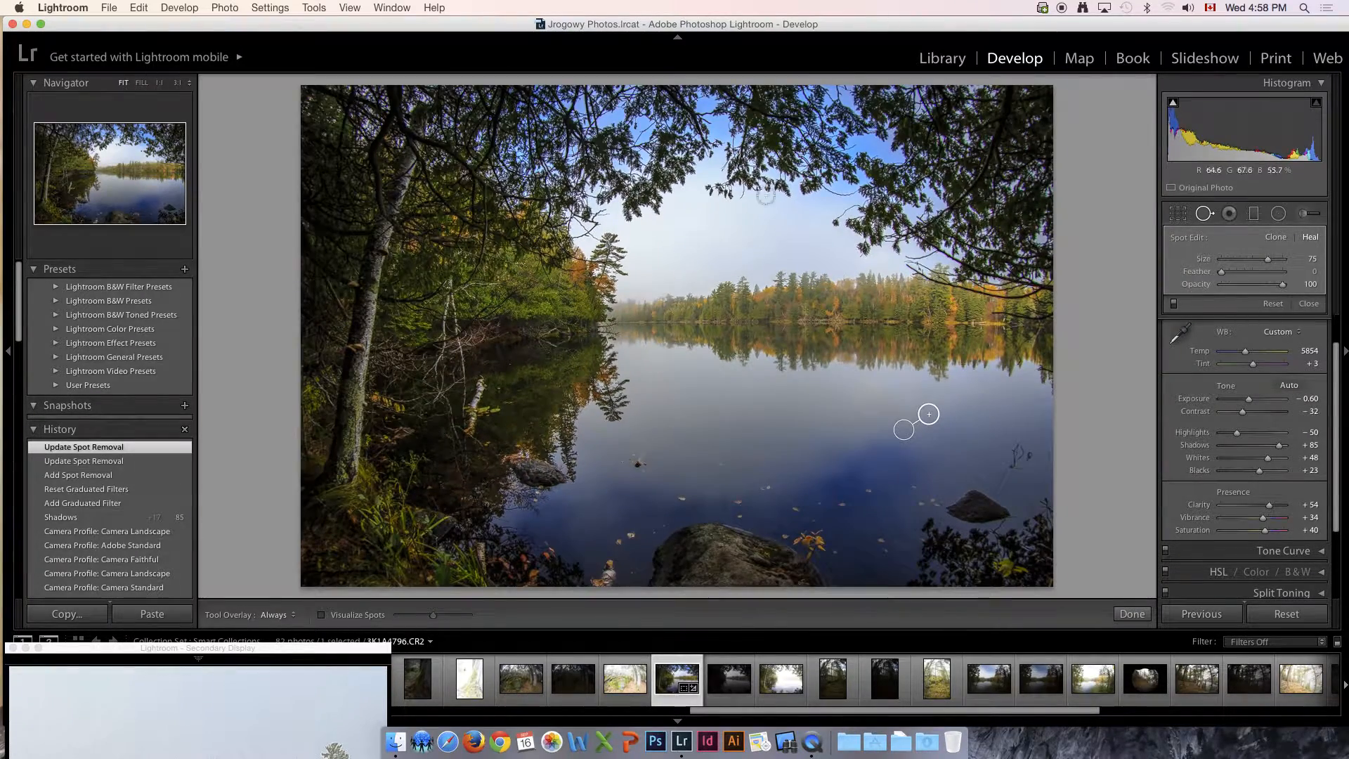
pyautogui.click(159, 82)
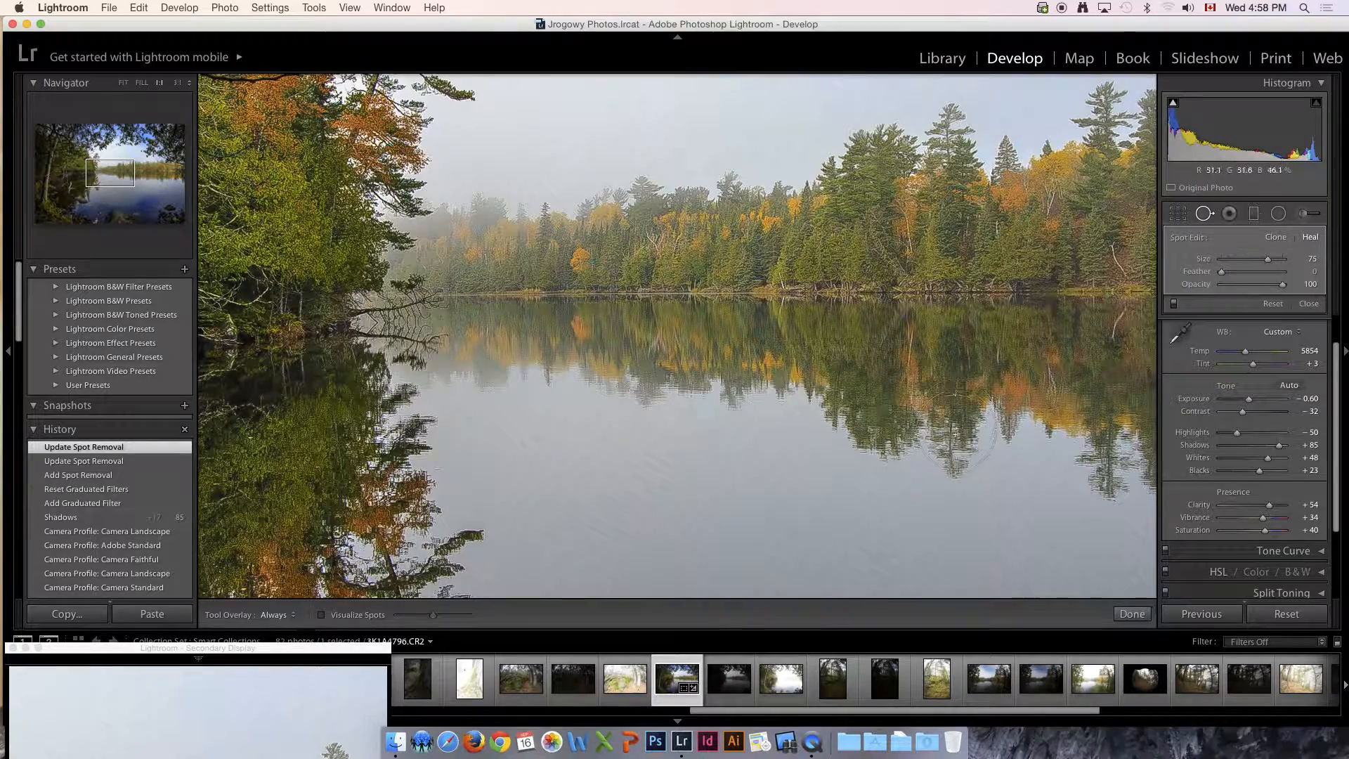
# Step: Close Spot Removal and examine the water, reflections and far-shore trees at two close-up zoom levels
pyautogui.click(1132, 613)
pyautogui.moveTo(1069, 560); pyautogui.dragTo(428, 280)
pyautogui.moveTo(940, 343); pyautogui.dragTo(786, 373)
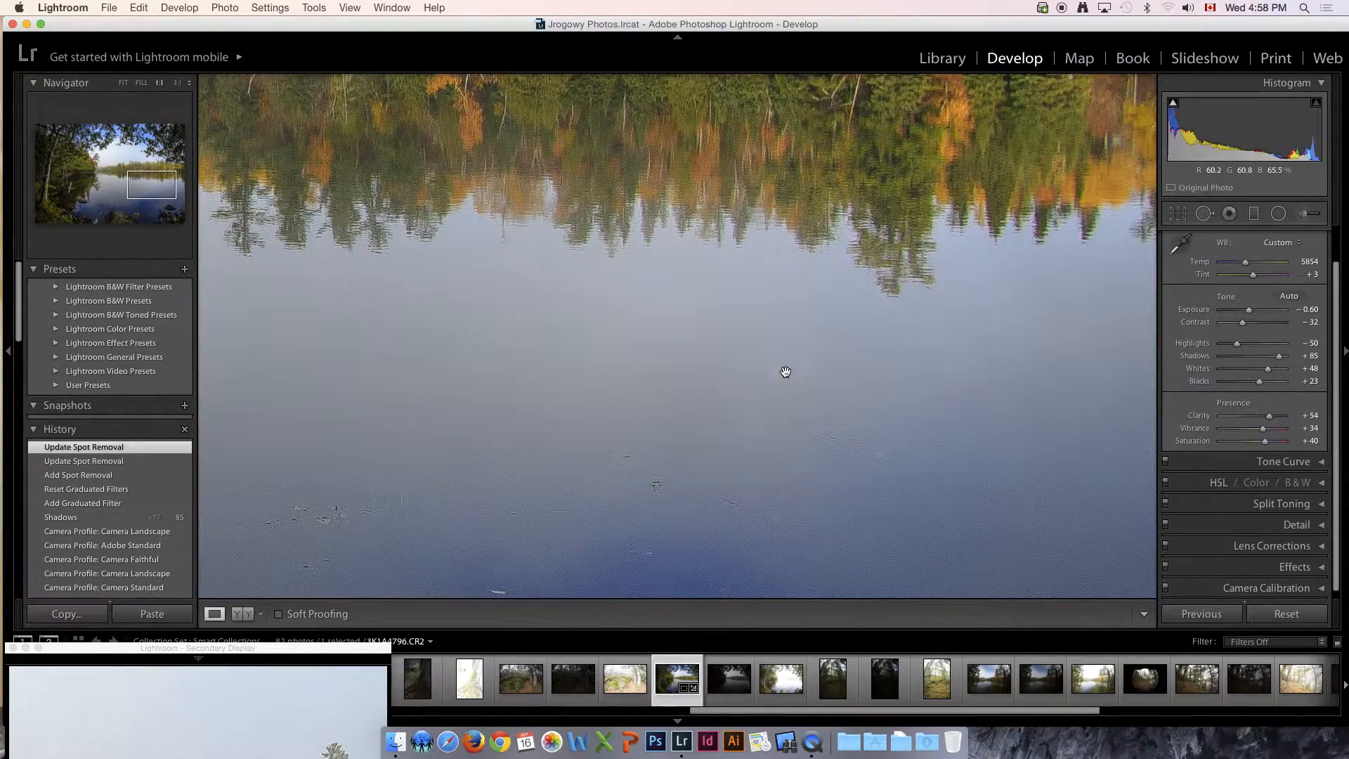
pyautogui.moveTo(648, 340); pyautogui.dragTo(809, 583)
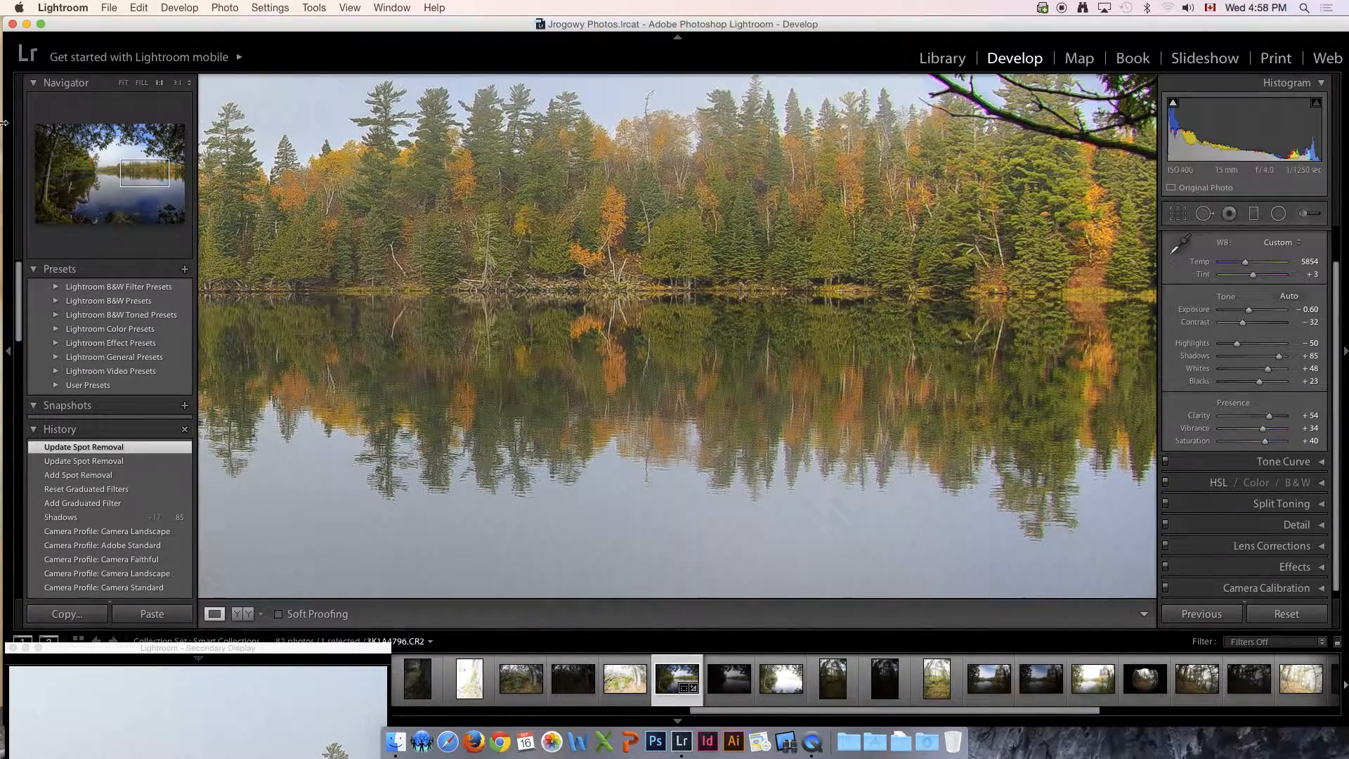
pyautogui.click(180, 83)
pyautogui.moveTo(662, 446); pyautogui.dragTo(615, 604)
pyautogui.moveTo(688, 277); pyautogui.dragTo(666, 440)
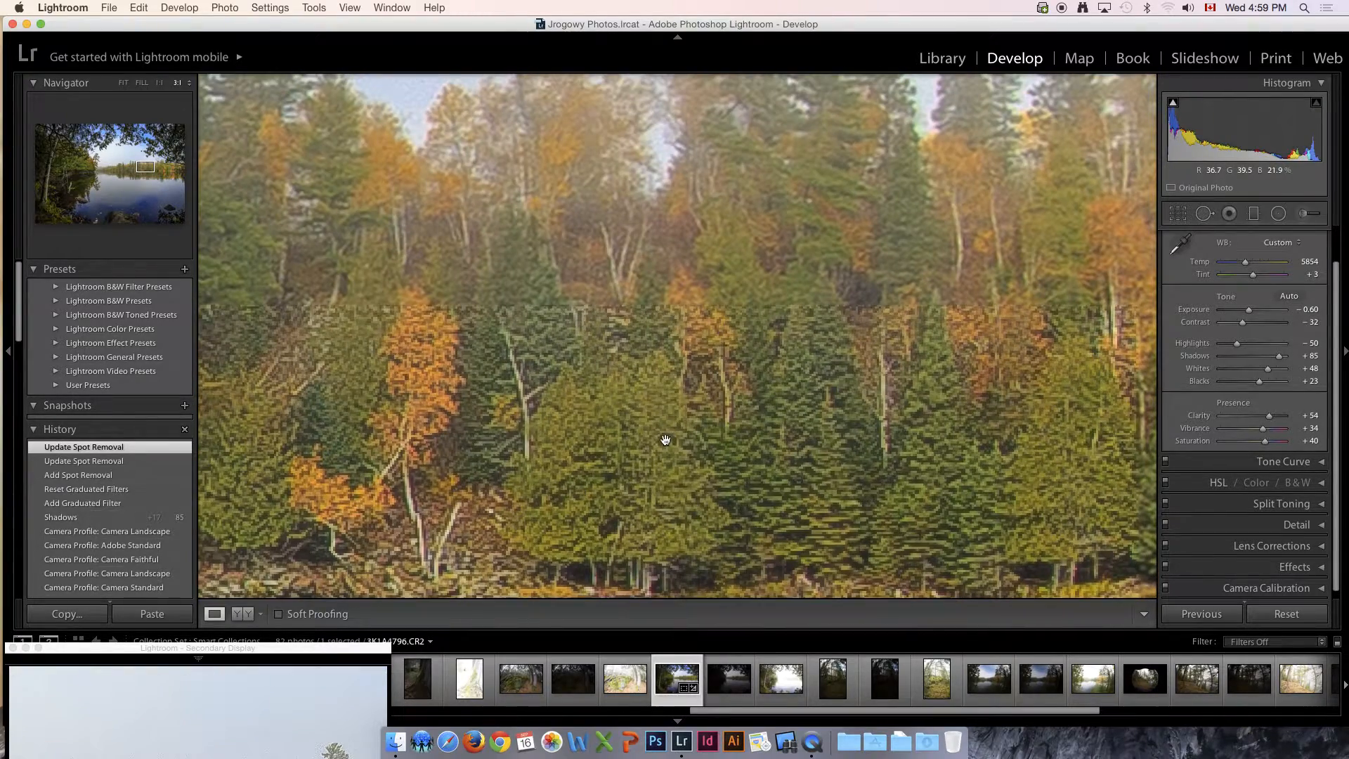
pyautogui.click(160, 83)
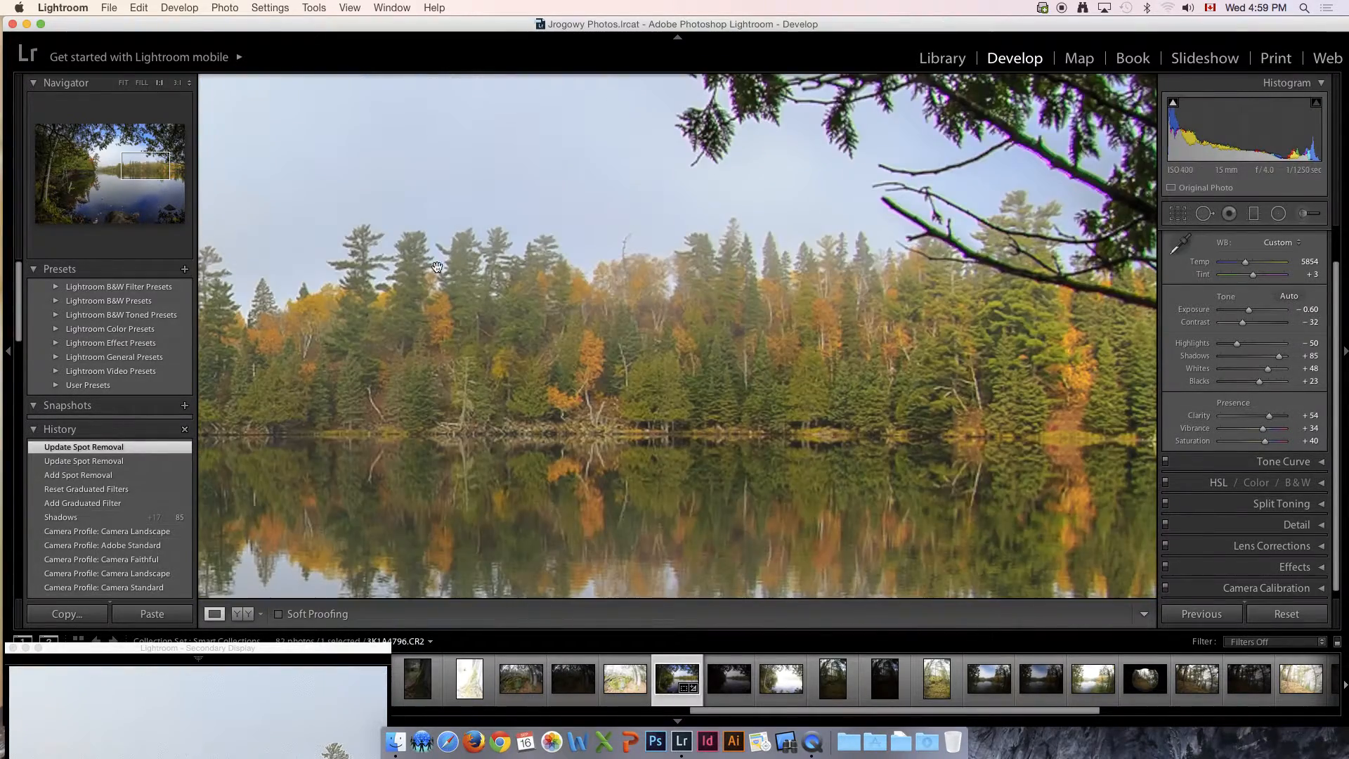
# Step: Reopen Spot Removal on a close-up of the open water and reposition the healed area twice, ending to the right of its source
pyautogui.moveTo(823, 562); pyautogui.dragTo(731, 217)
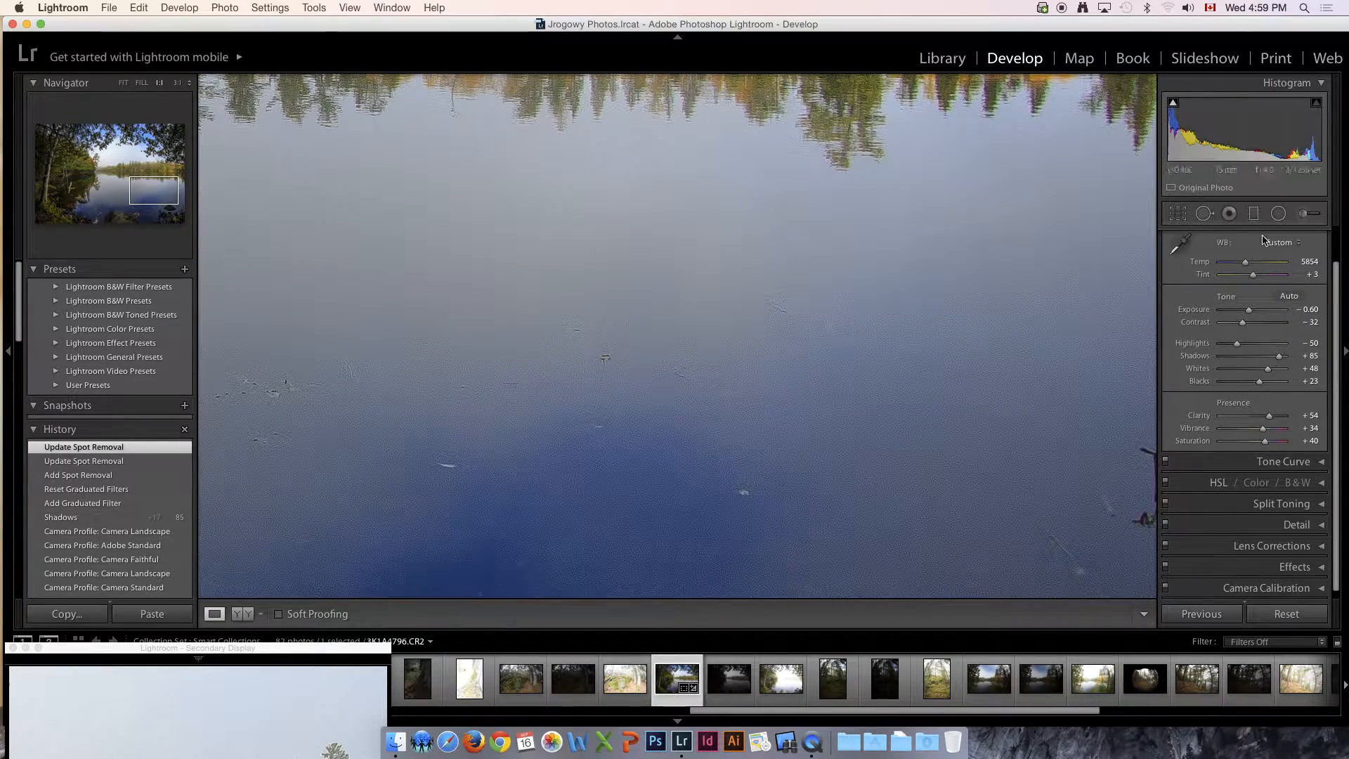
pyautogui.click(1204, 214)
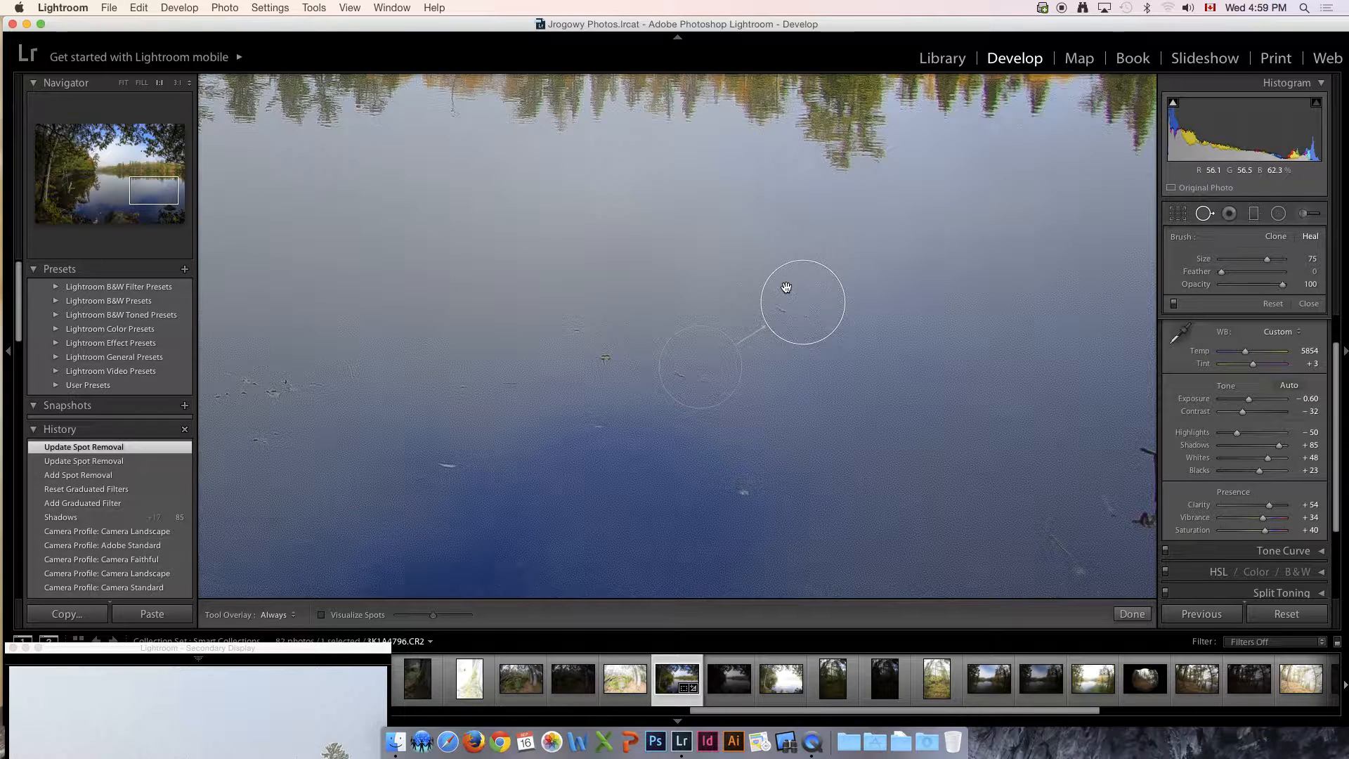
pyautogui.moveTo(772, 276); pyautogui.dragTo(725, 222)
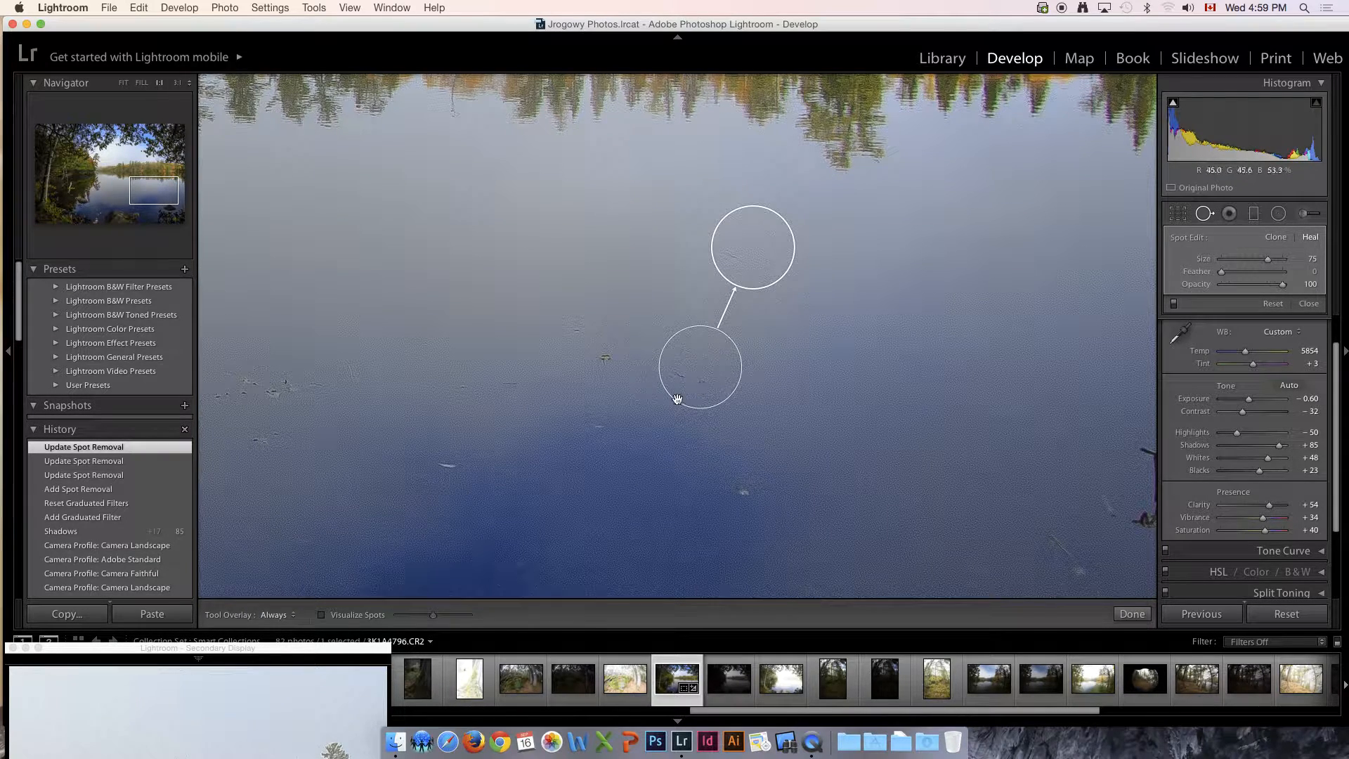
pyautogui.moveTo(816, 307)
pyautogui.mouseDown()
pyautogui.moveTo(864, 338)
pyautogui.moveTo(873, 323)
pyautogui.mouseUp()
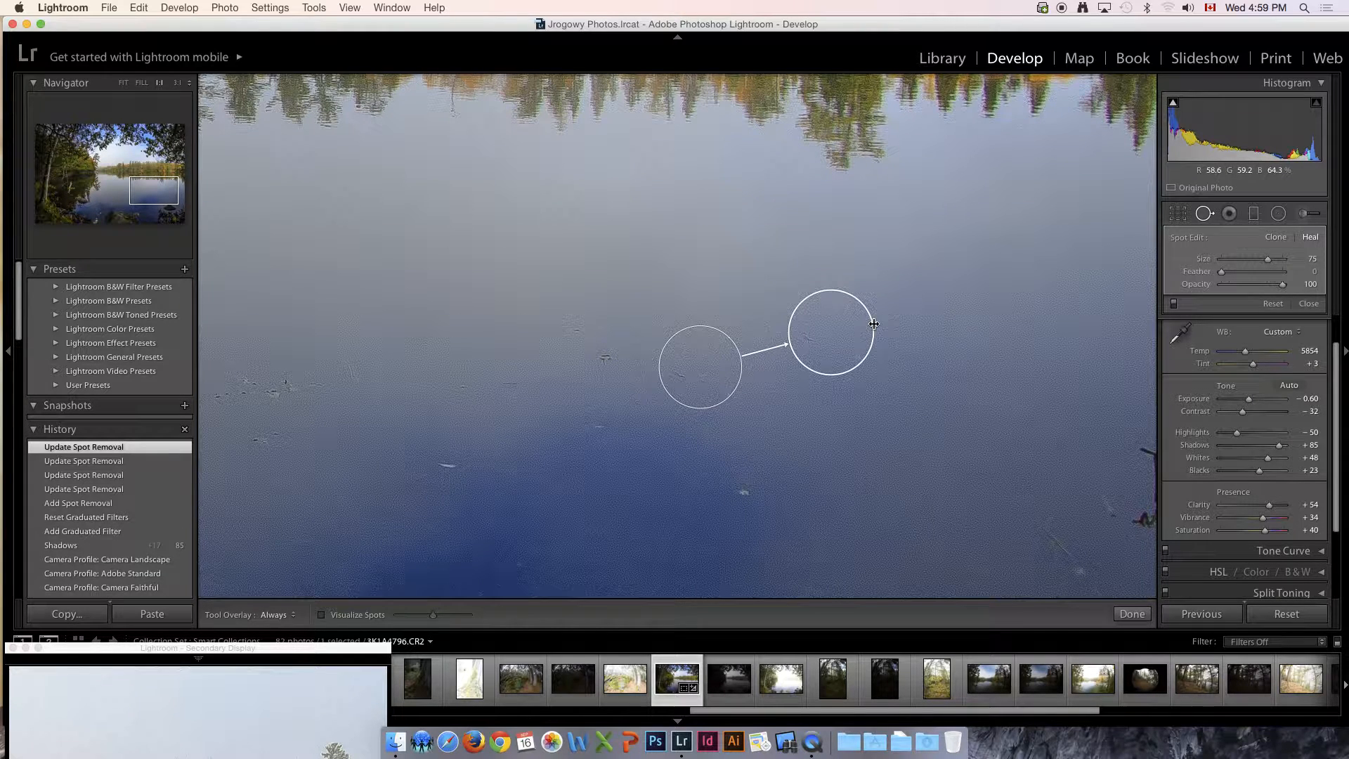
# Step: Try Clone on the water spot, restore Heal, and move its source upward and its healed area left over the small marks
pyautogui.click(1277, 239)
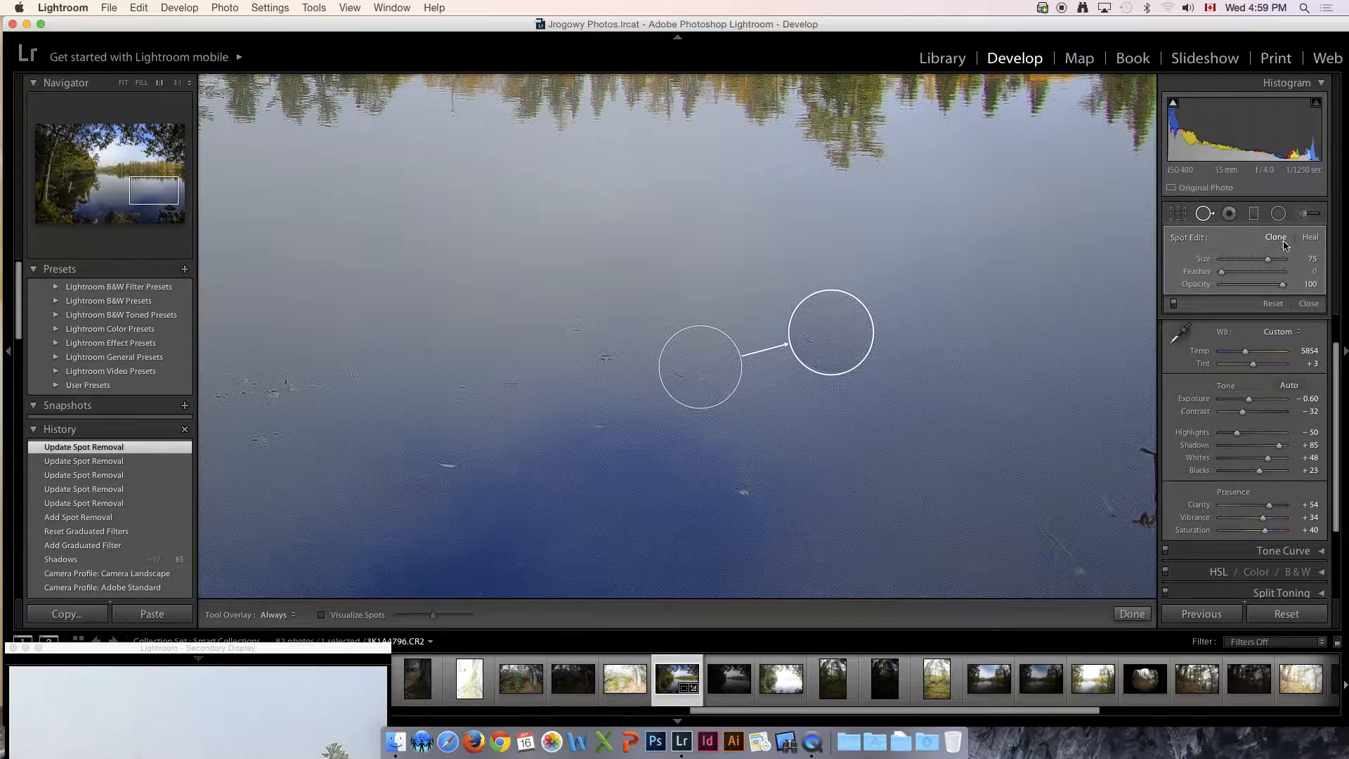
pyautogui.click(1310, 237)
pyautogui.moveTo(687, 357); pyautogui.dragTo(675, 248)
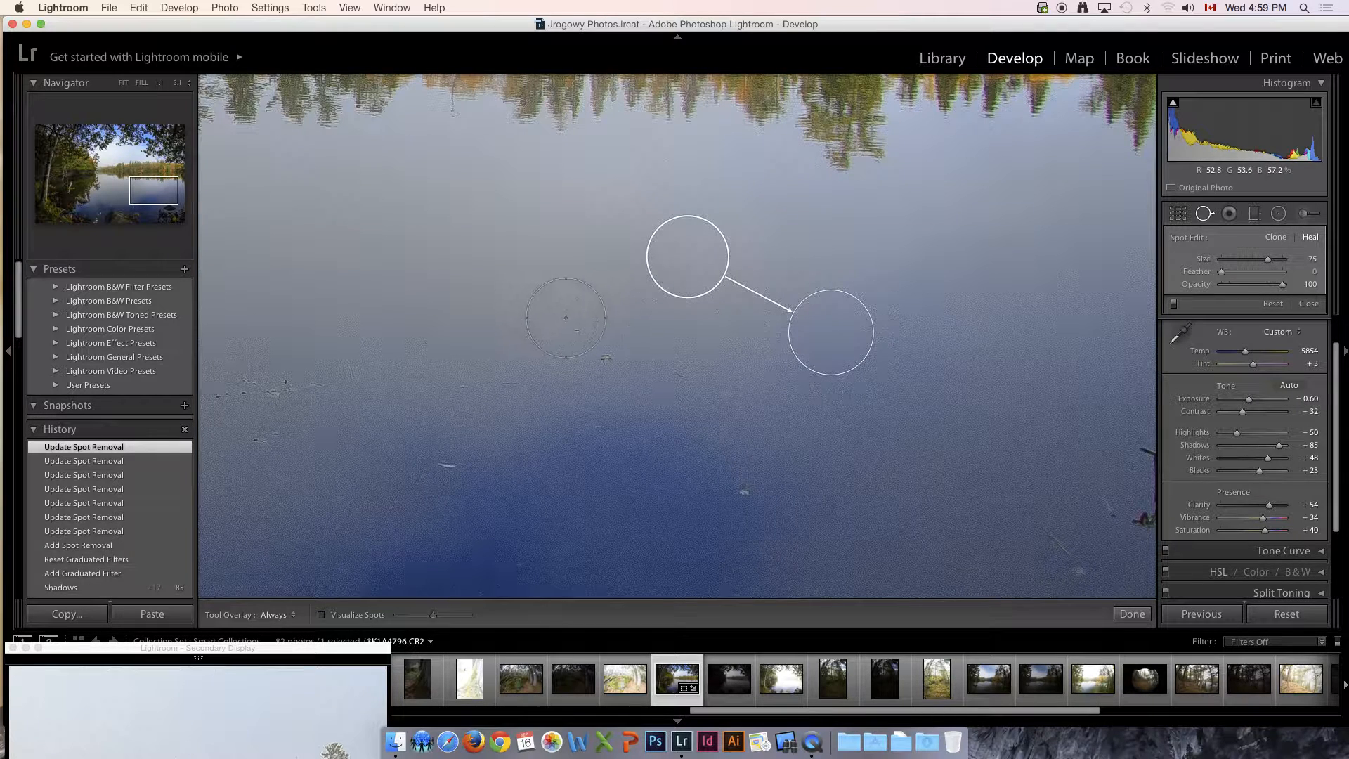
pyautogui.moveTo(807, 334)
pyautogui.mouseDown()
pyautogui.moveTo(639, 298)
pyautogui.moveTo(579, 326)
pyautogui.moveTo(539, 314)
pyautogui.mouseUp()
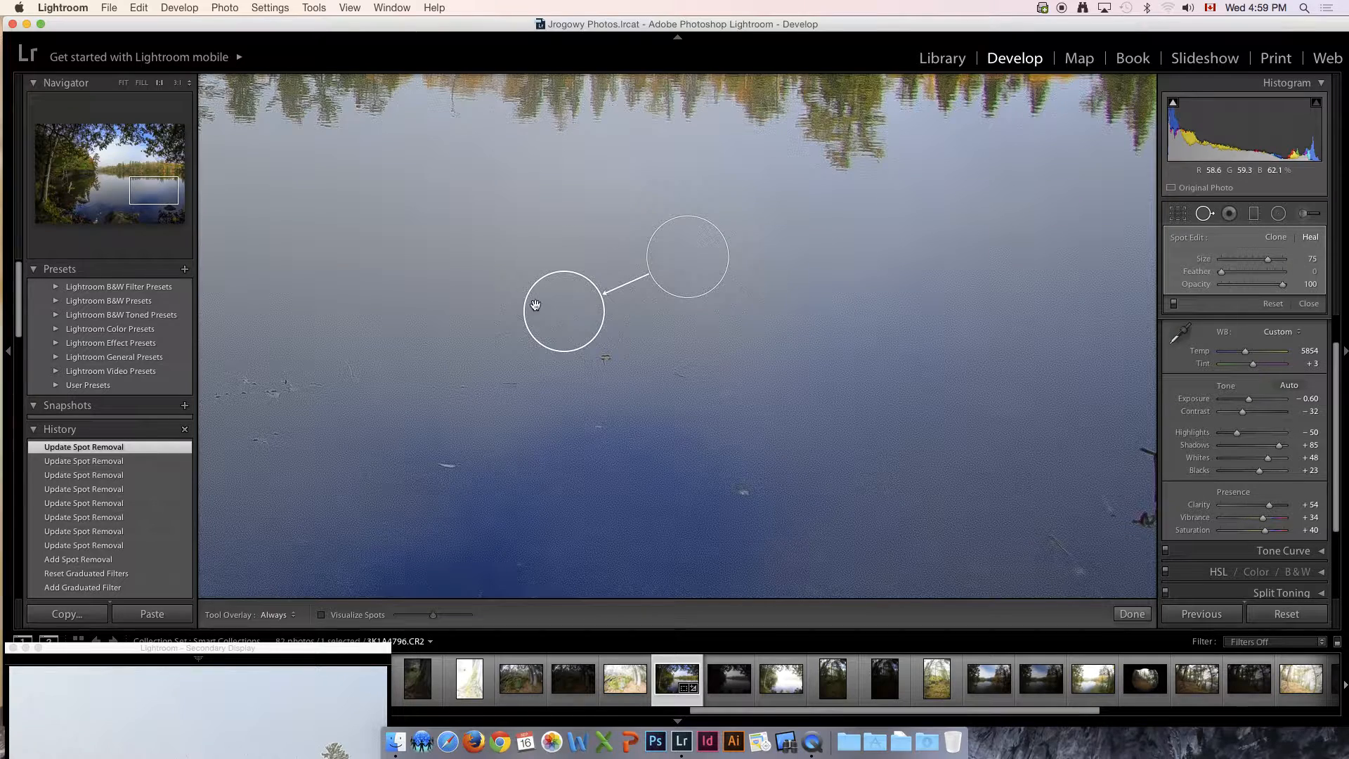
# Step: Finish the spot removal edits and check the photo in Fill view before returning to Fit view
pyautogui.click(1132, 614)
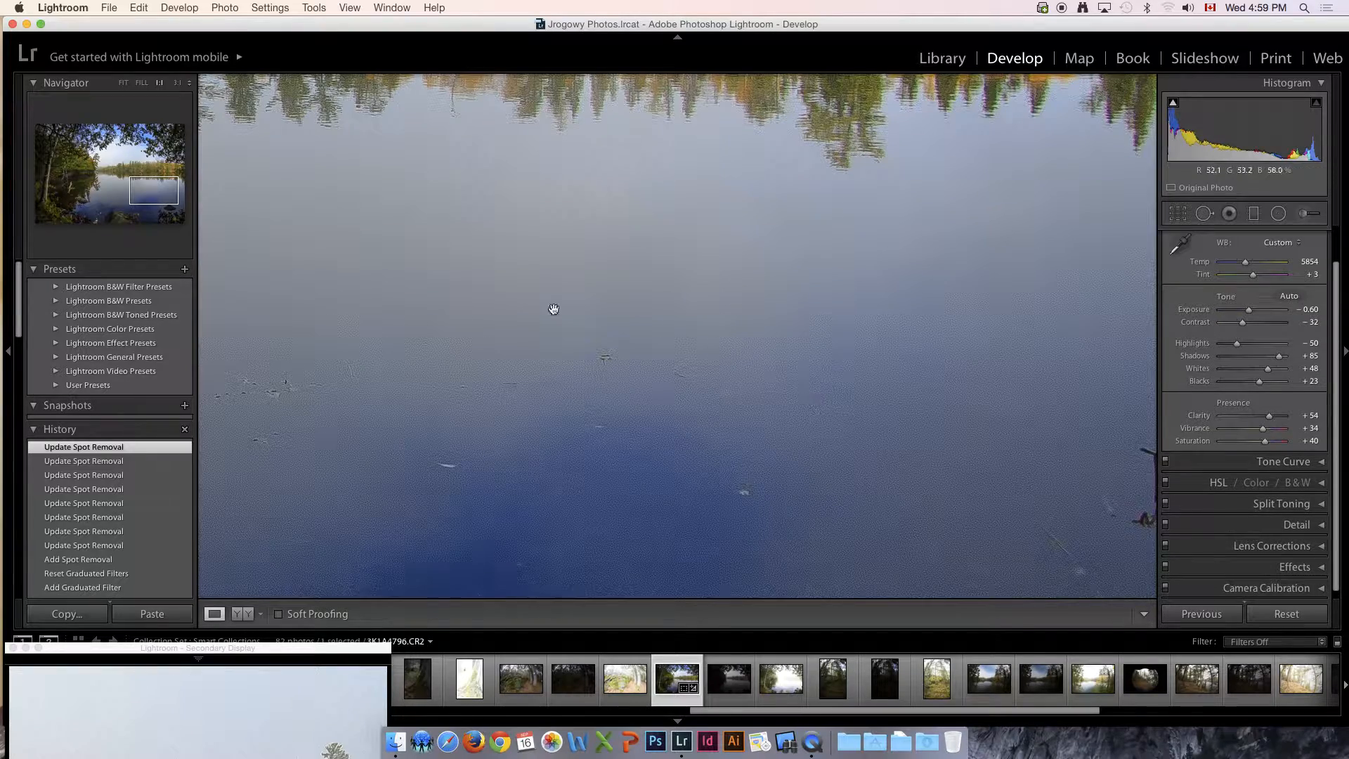
pyautogui.click(142, 83)
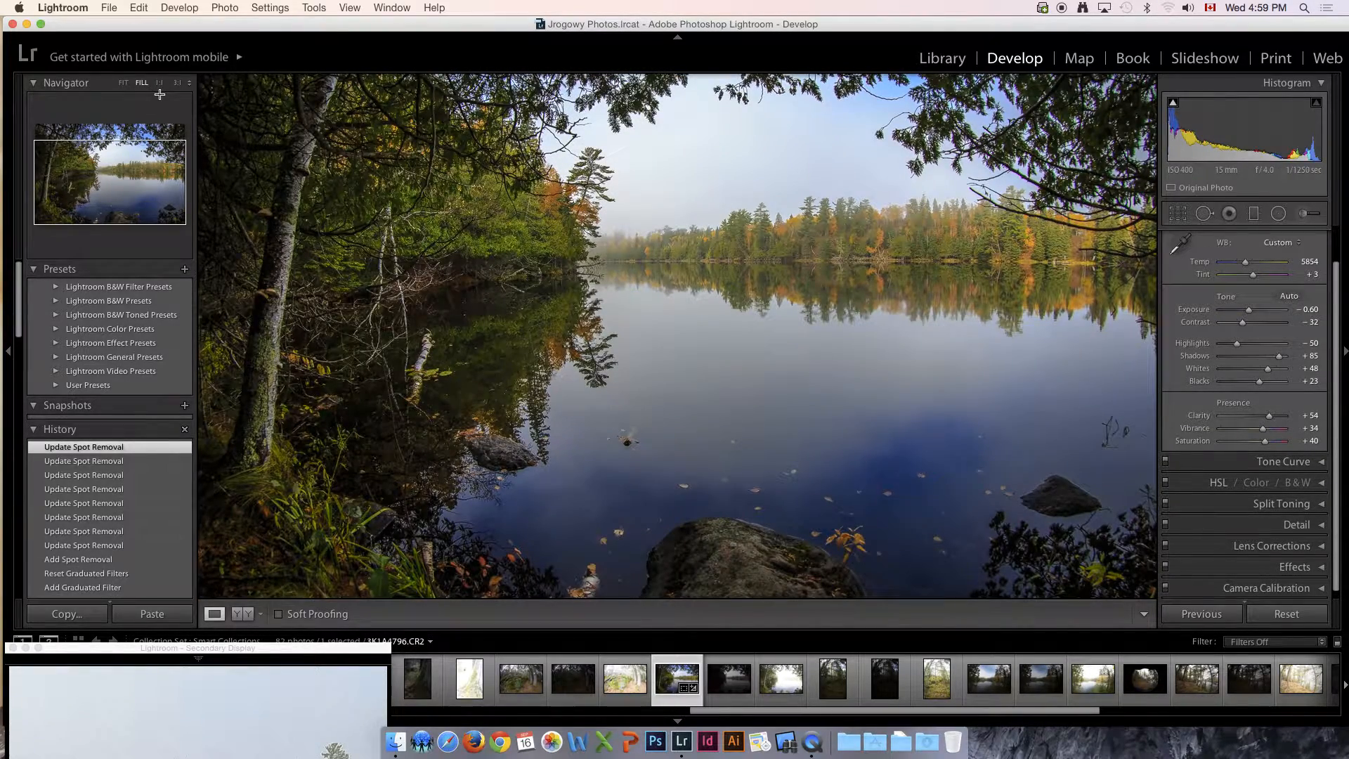
pyautogui.click(125, 83)
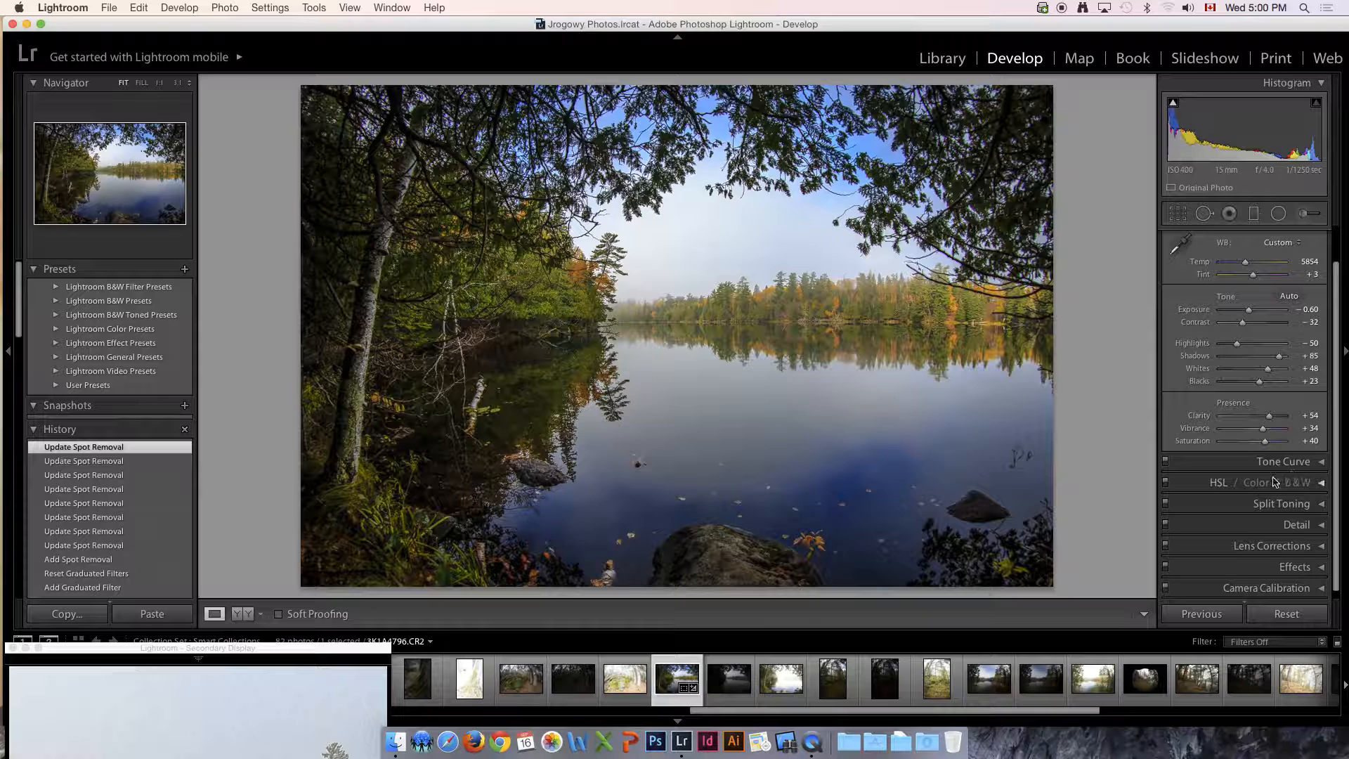
# Step: Shift the HSL hues to Orange +9, Yellow −58, Green −31, Purple +16 and Magenta +2
pyautogui.click(1217, 483)
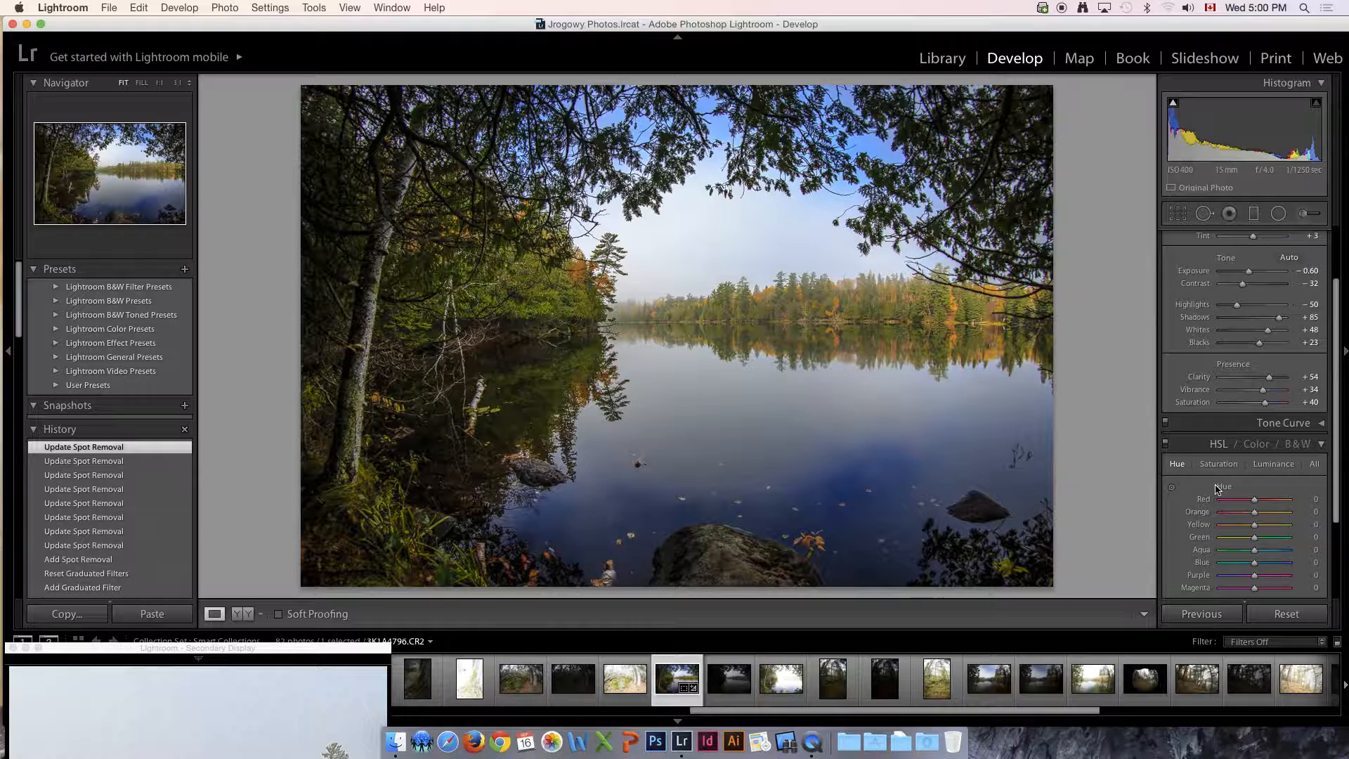
pyautogui.scroll(-3, 1333, 430)
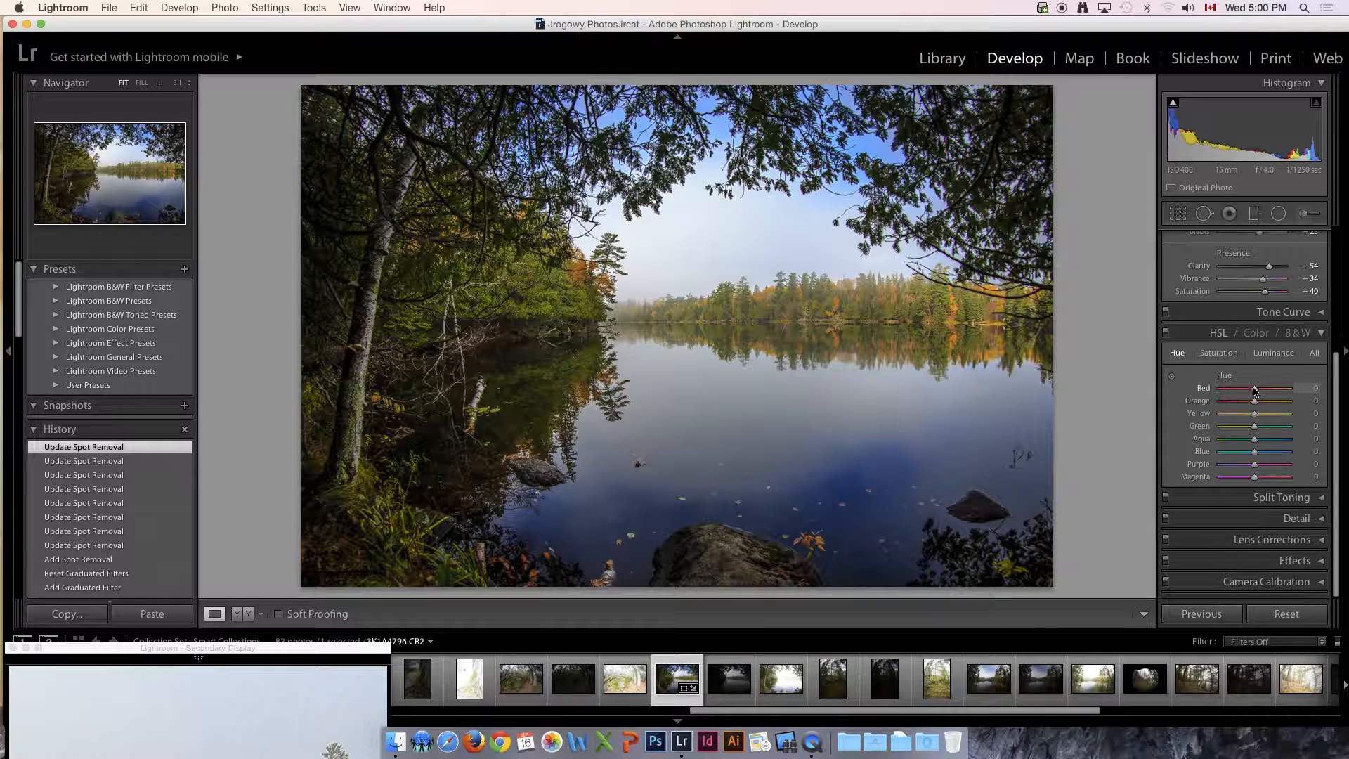
pyautogui.moveTo(1255, 391)
pyautogui.mouseDown()
pyautogui.moveTo(1230, 391)
pyautogui.moveTo(1268, 391)
pyautogui.moveTo(1228, 402)
pyautogui.moveTo(1289, 410)
pyautogui.moveTo(1229, 413)
pyautogui.moveTo(1278, 414)
pyautogui.moveTo(1257, 414)
pyautogui.mouseUp()
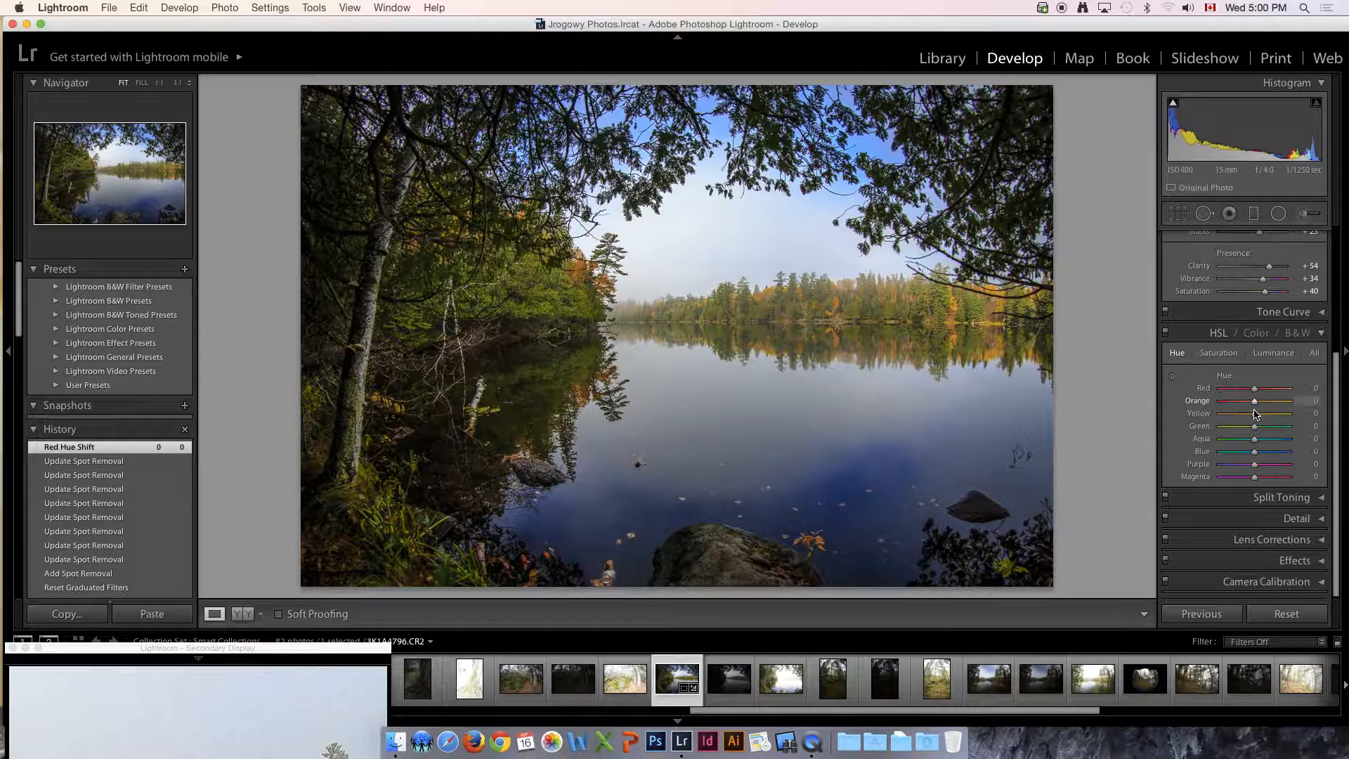
pyautogui.moveTo(1258, 414); pyautogui.dragTo(1253, 460)
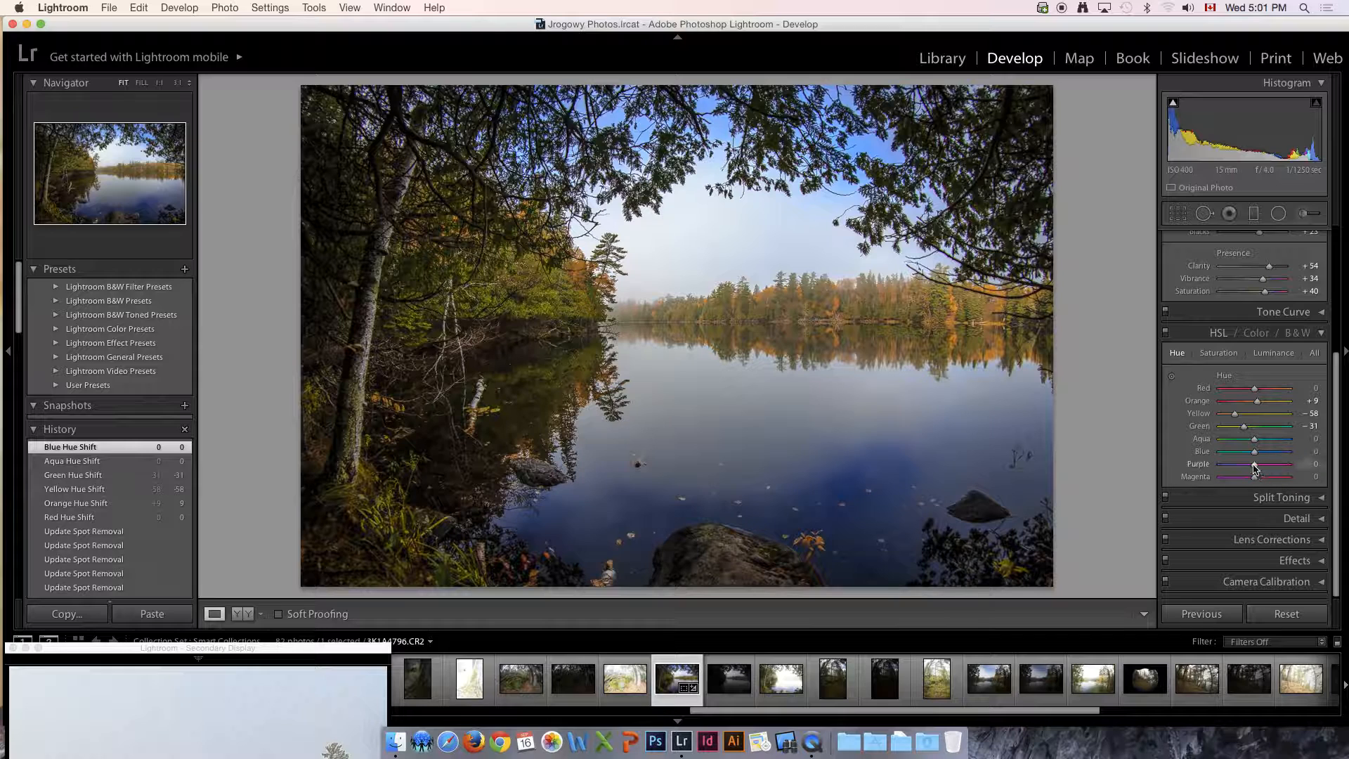
pyautogui.moveTo(1254, 465)
pyautogui.mouseDown()
pyautogui.moveTo(1296, 471)
pyautogui.moveTo(1227, 479)
pyautogui.moveTo(1291, 479)
pyautogui.moveTo(1256, 483)
pyautogui.mouseUp()
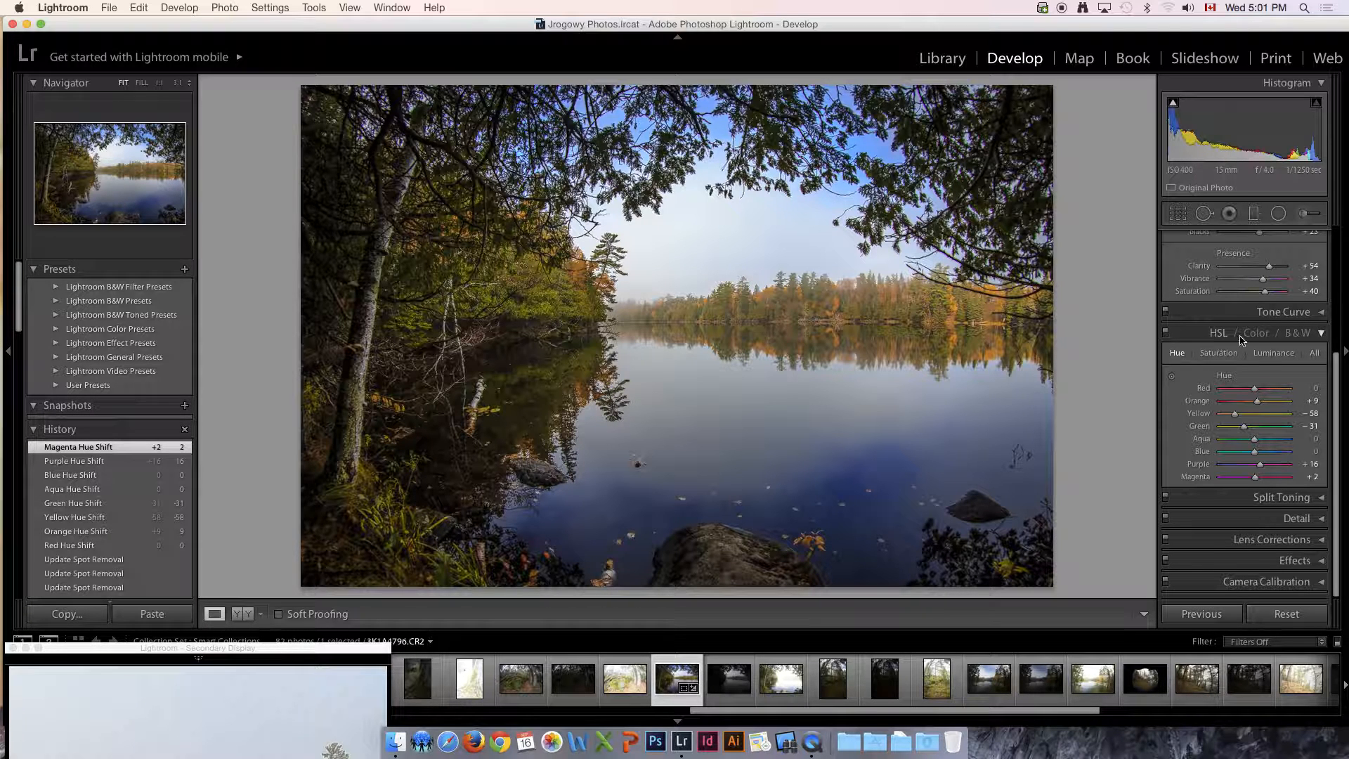
# Step: Examine the HSL Saturation and Luminance settings and the per-colour settings for orange and yellow in Color mode
pyautogui.click(1226, 356)
pyautogui.click(1269, 353)
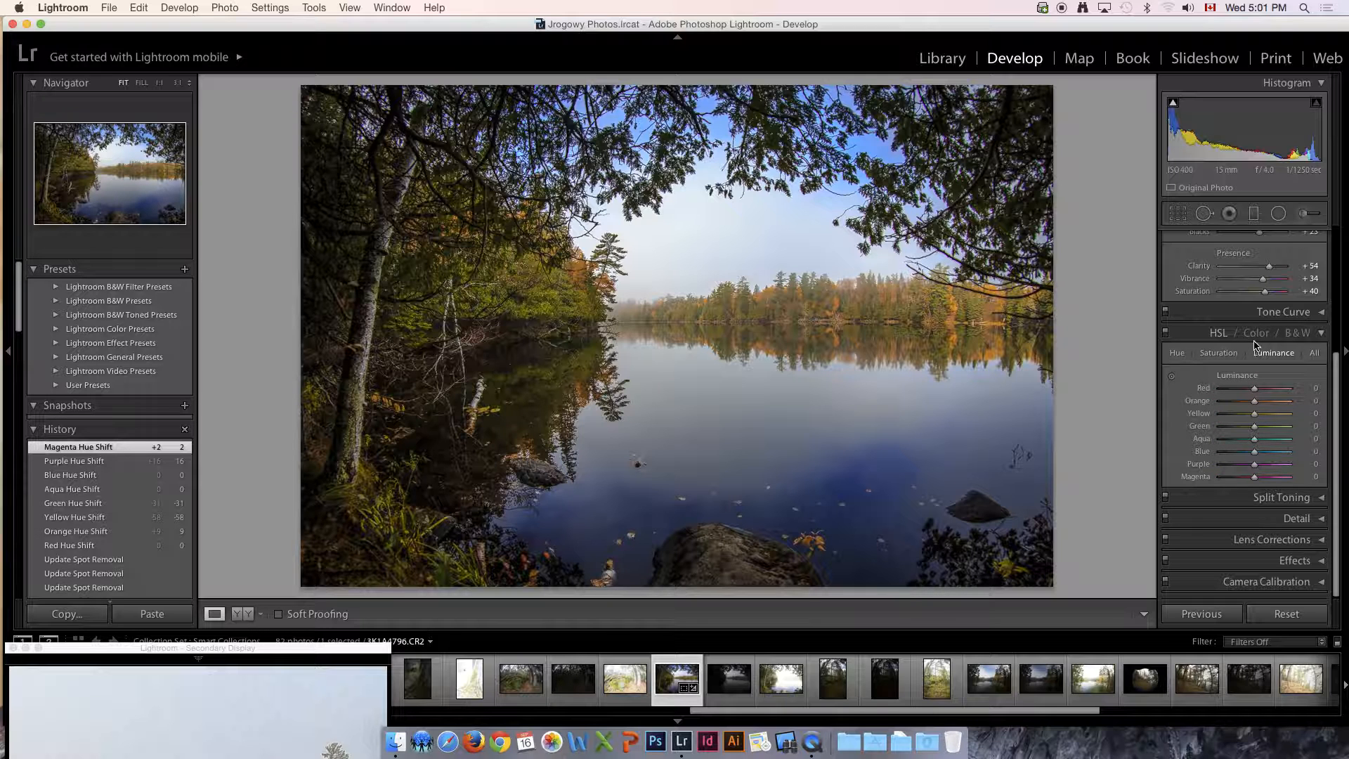
pyautogui.click(1256, 334)
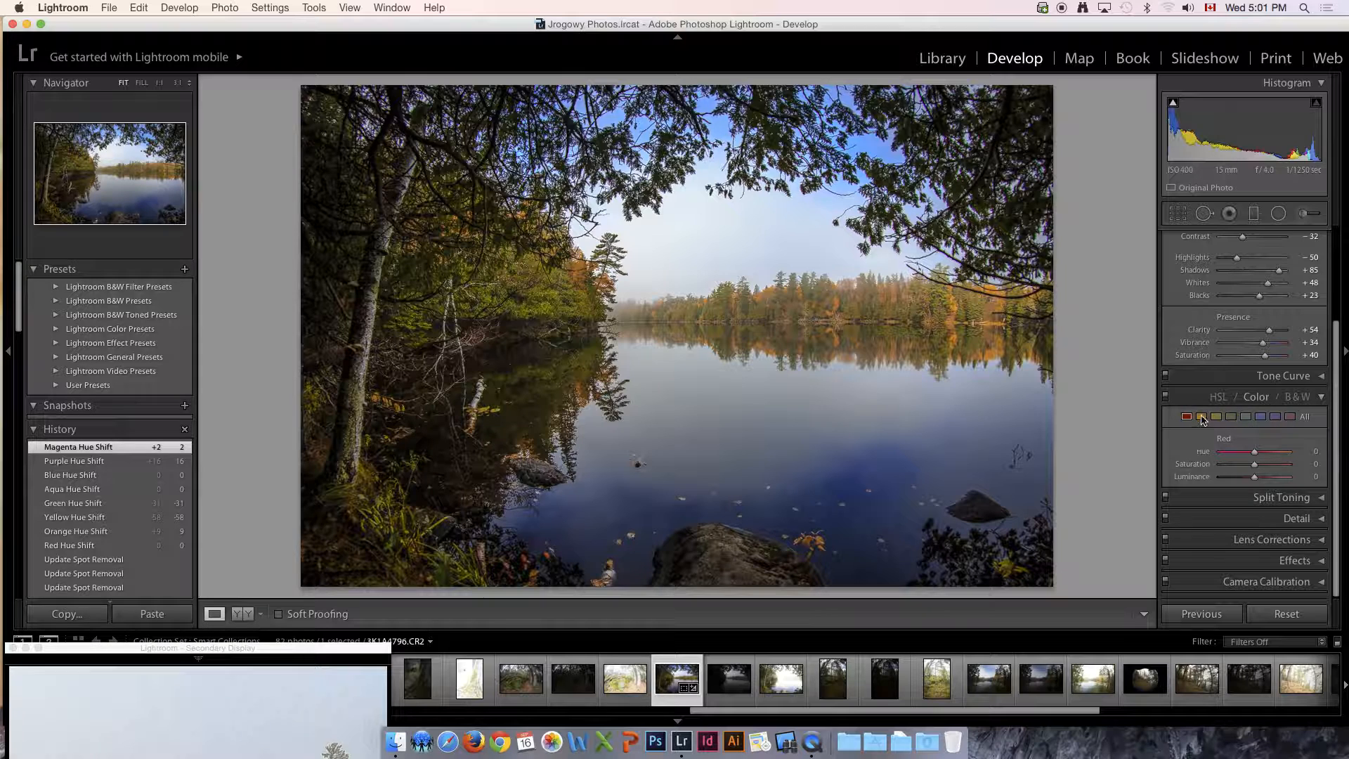
pyautogui.click(1201, 417)
pyautogui.click(1220, 417)
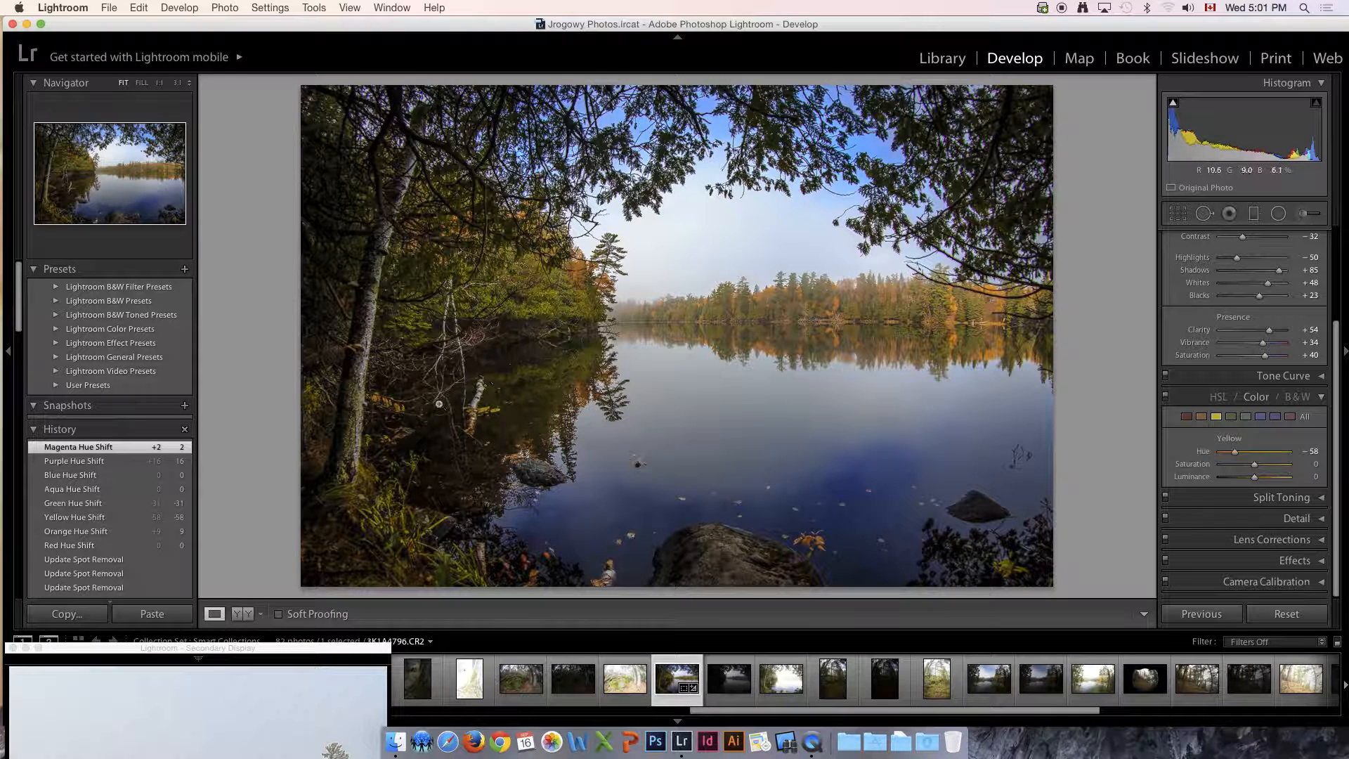
# Step: Save the current colour edit as a snapshot under its default date-and-time name
pyautogui.click(184, 407)
pyautogui.click(776, 233)
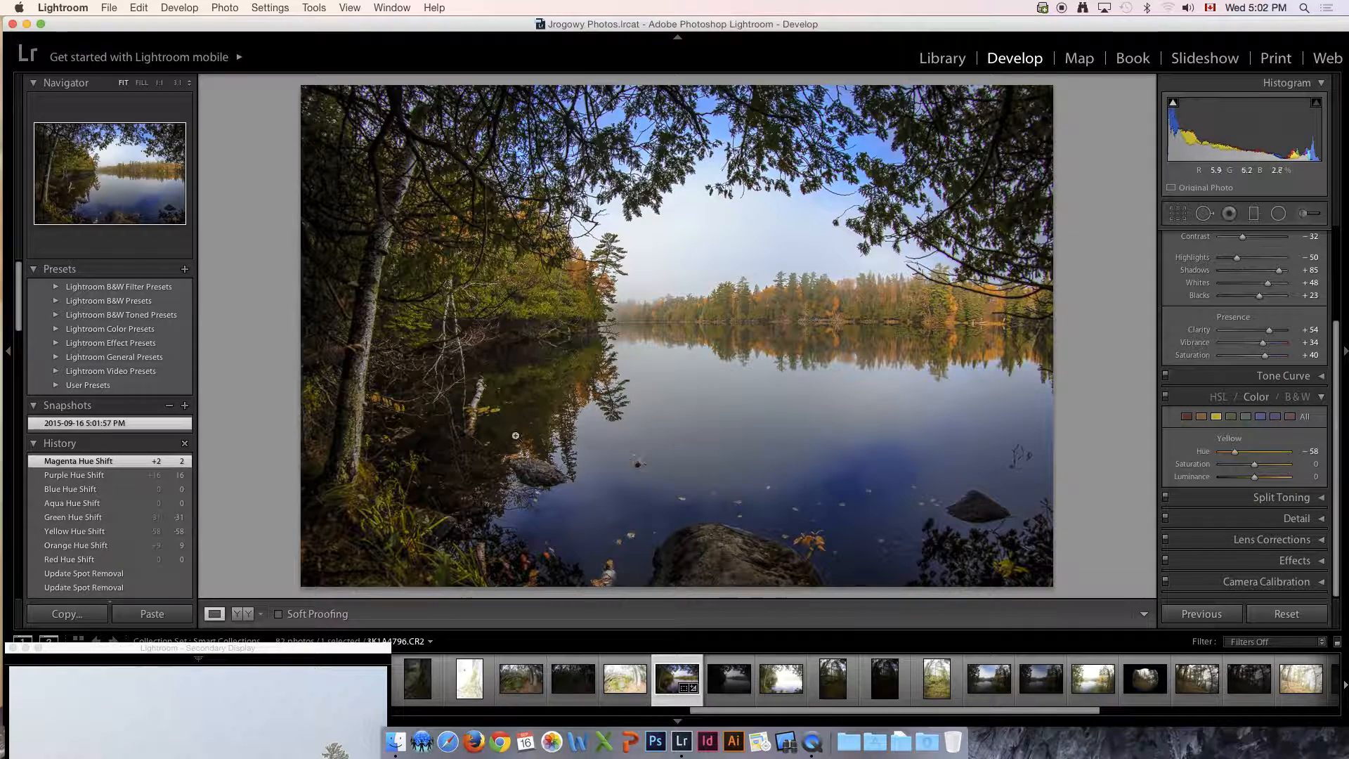
# Step: Try a black-and-white mix with Red +35, Yellow +10, Green +16, Aqua −9 and Blue −40, and restore the colour snapshot
pyautogui.click(1298, 398)
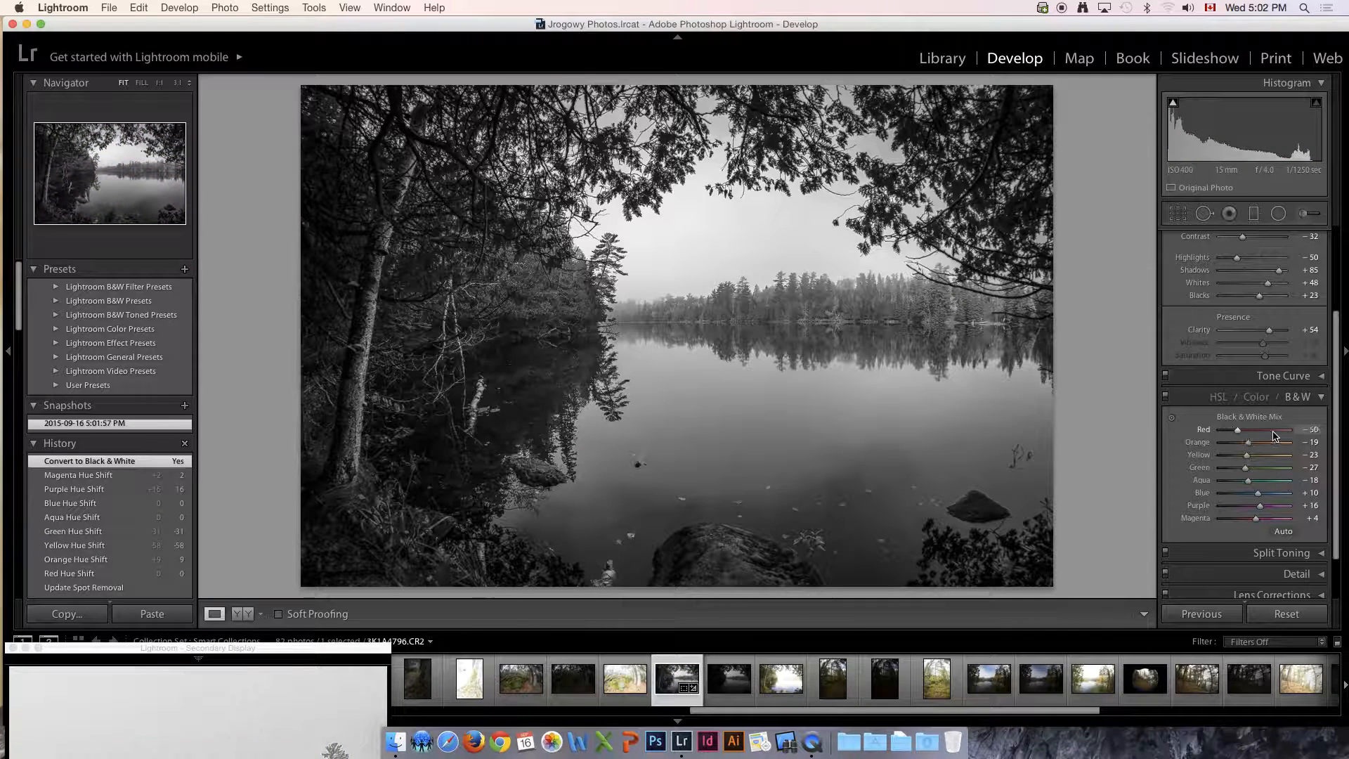
pyautogui.moveTo(1276, 435); pyautogui.dragTo(1250, 447)
pyautogui.moveTo(1248, 455); pyautogui.dragTo(1240, 495)
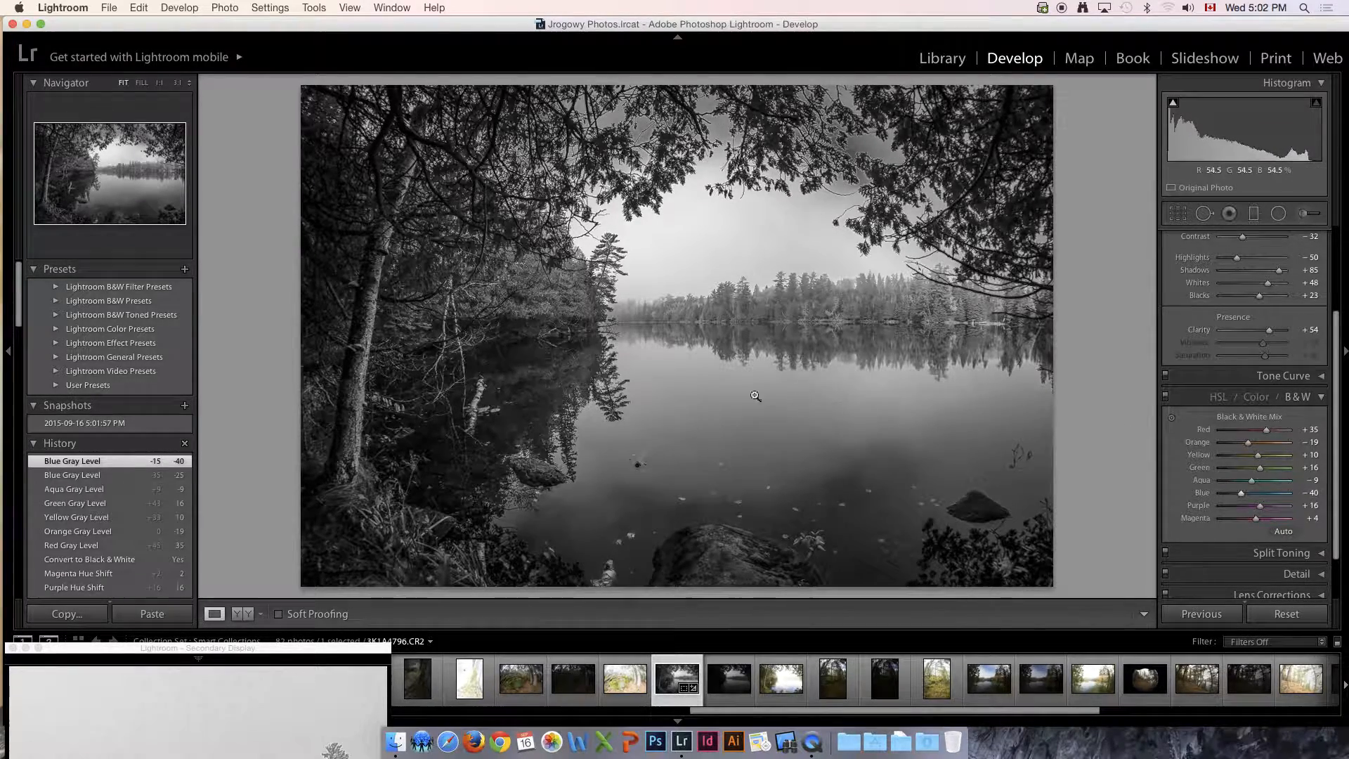
pyautogui.moveTo(99, 425)
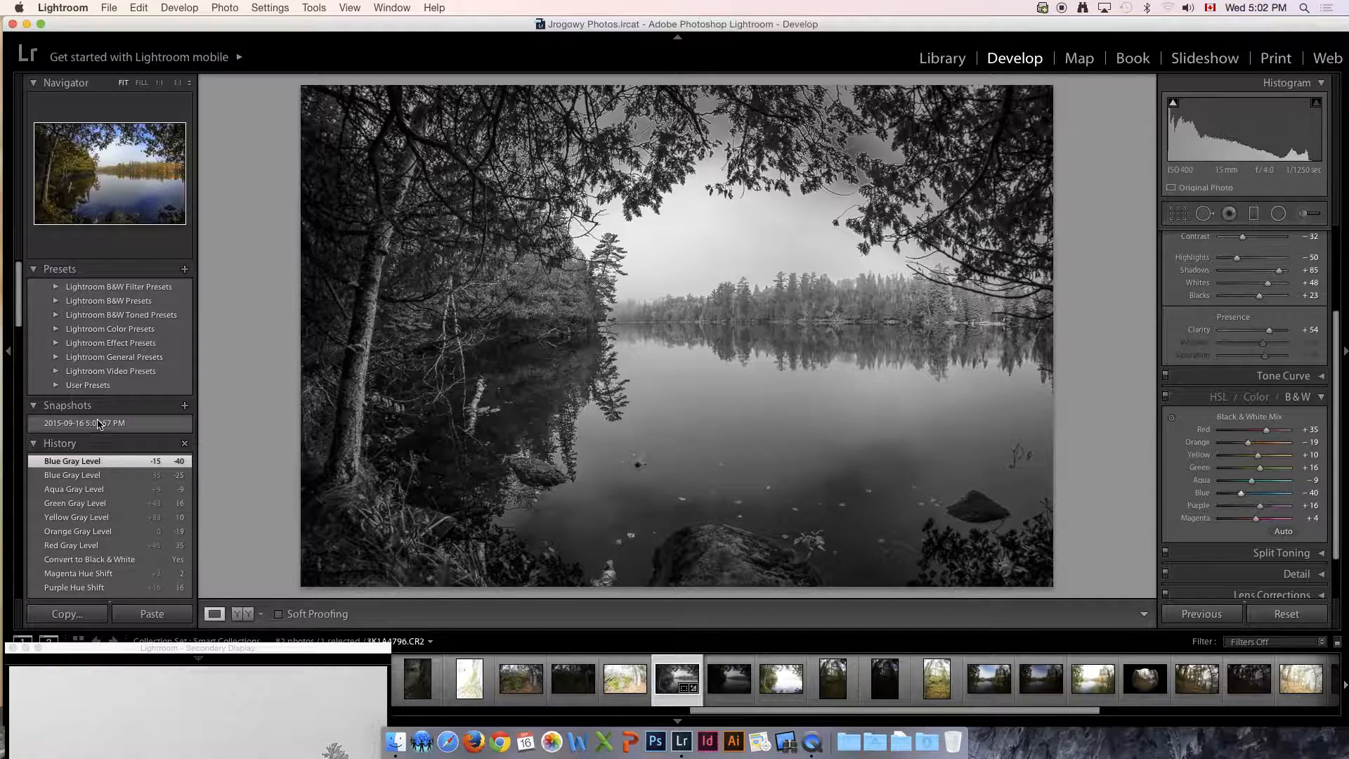
pyautogui.click(98, 425)
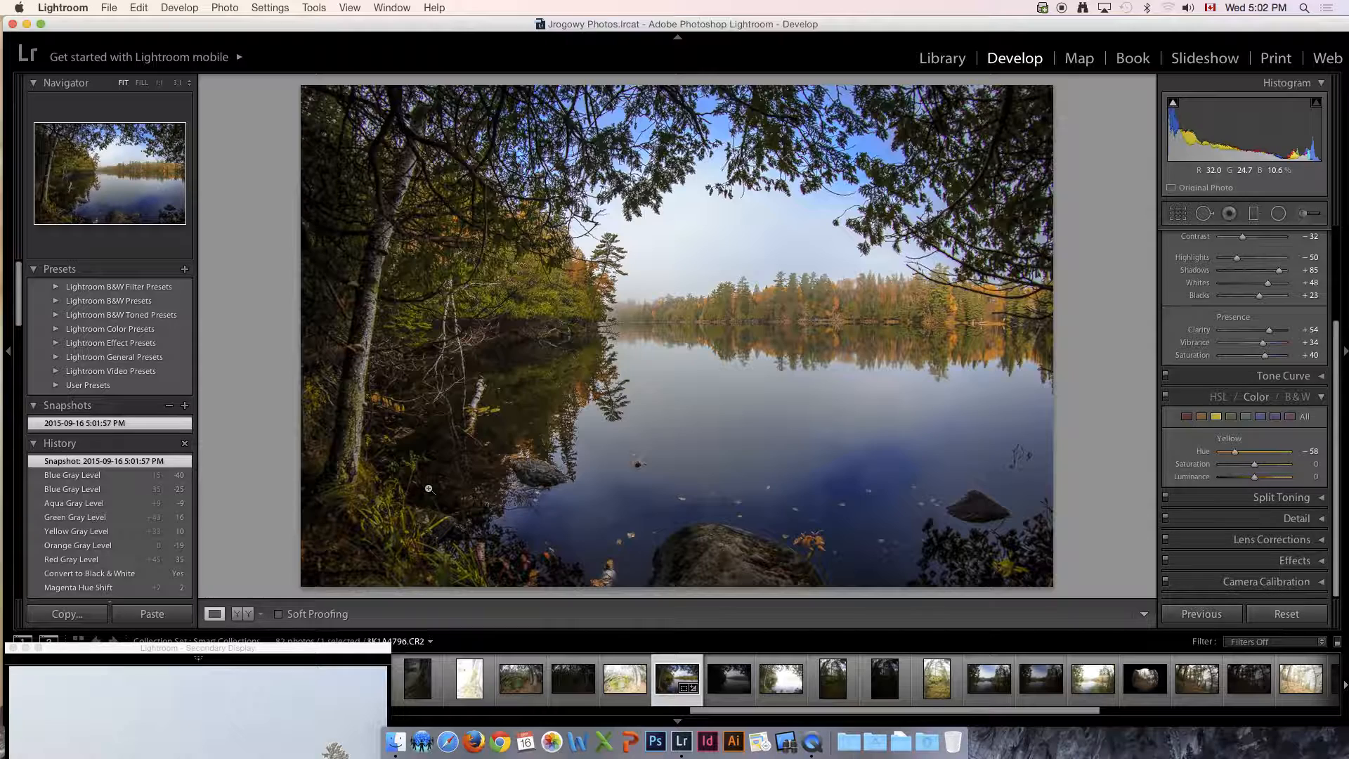
# Step: Move the secondary display window lower to uncover the filmstrip details, and collapse the HSL / Color / B&W adjustments
pyautogui.moveTo(307, 651); pyautogui.dragTo(501, 688)
pyautogui.moveTo(523, 683); pyautogui.dragTo(503, 693)
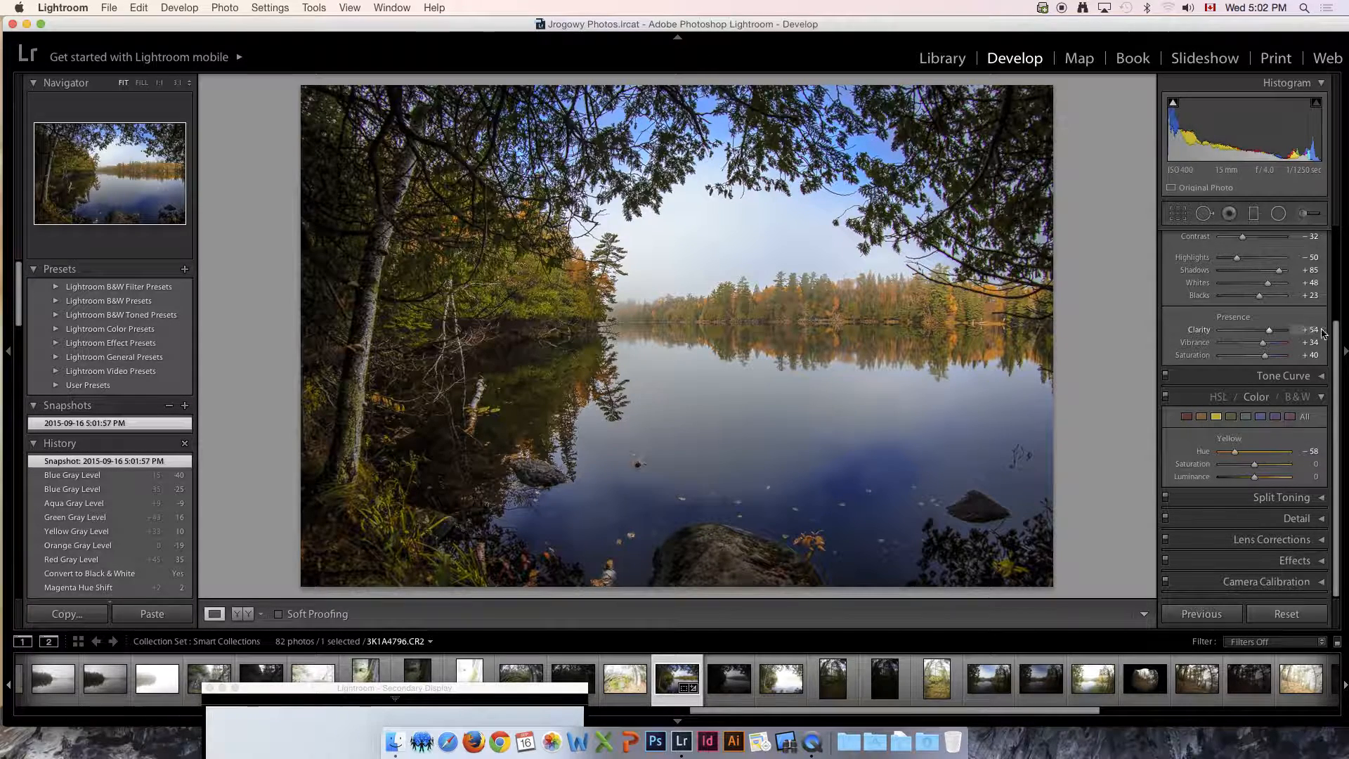
pyautogui.click(1324, 395)
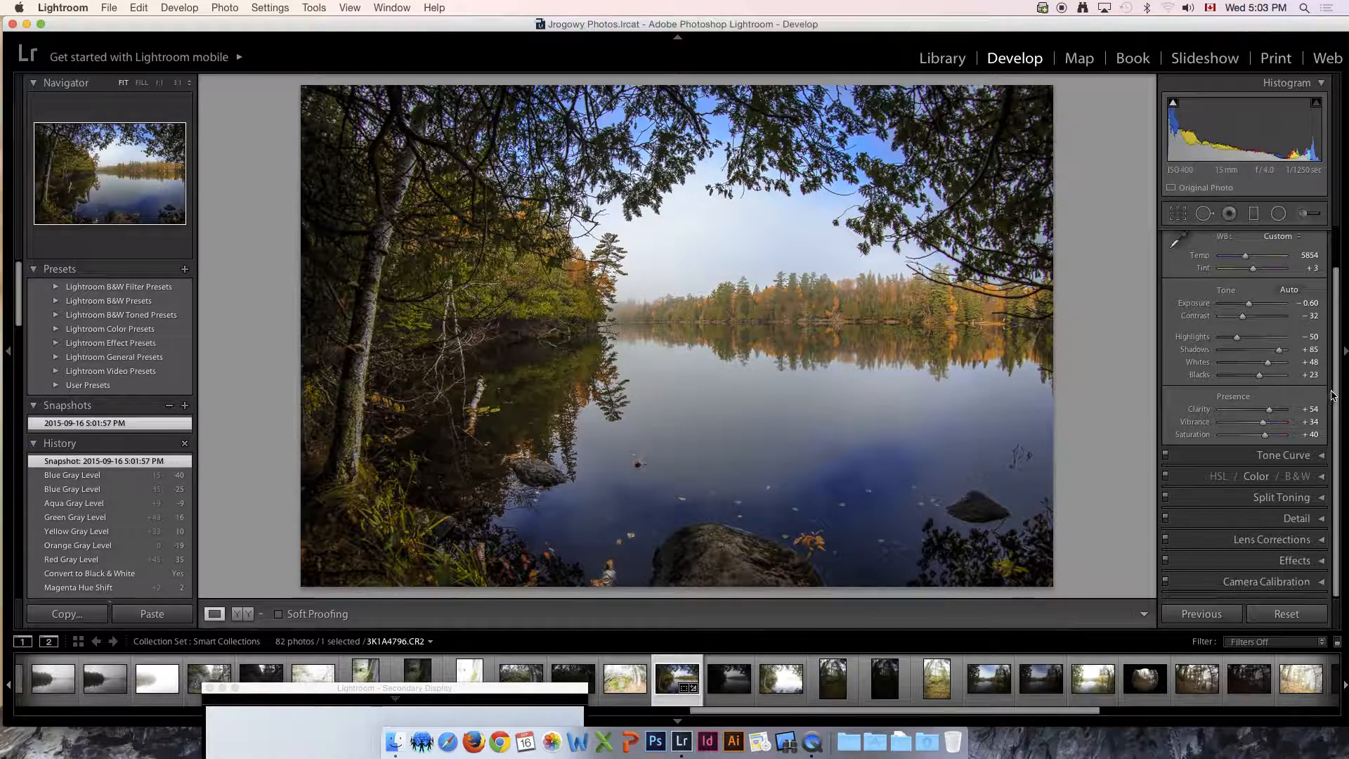
pyautogui.scroll(2, 1338, 387)
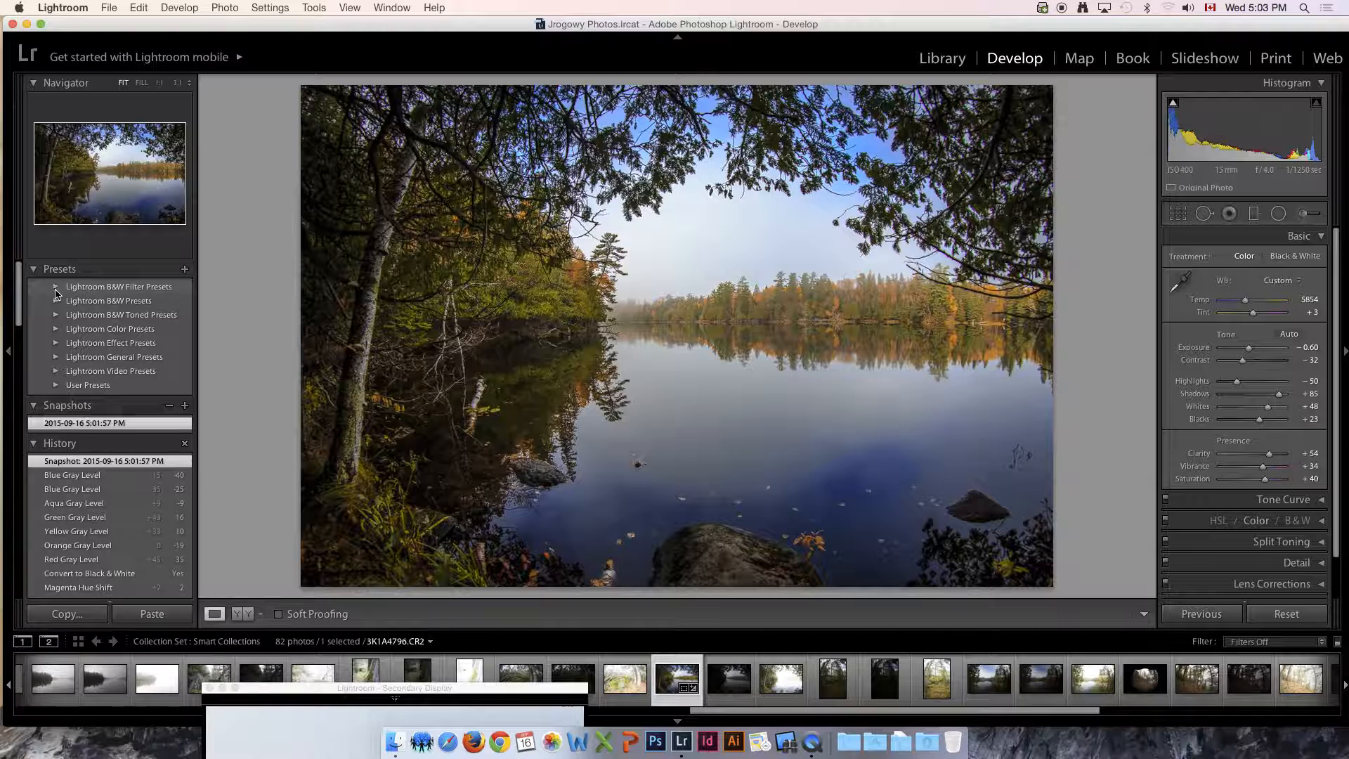
# Step: Look through the Lightroom B&W Filter Presets and expand the Lightroom B&W Toned Presets
pyautogui.click(56, 288)
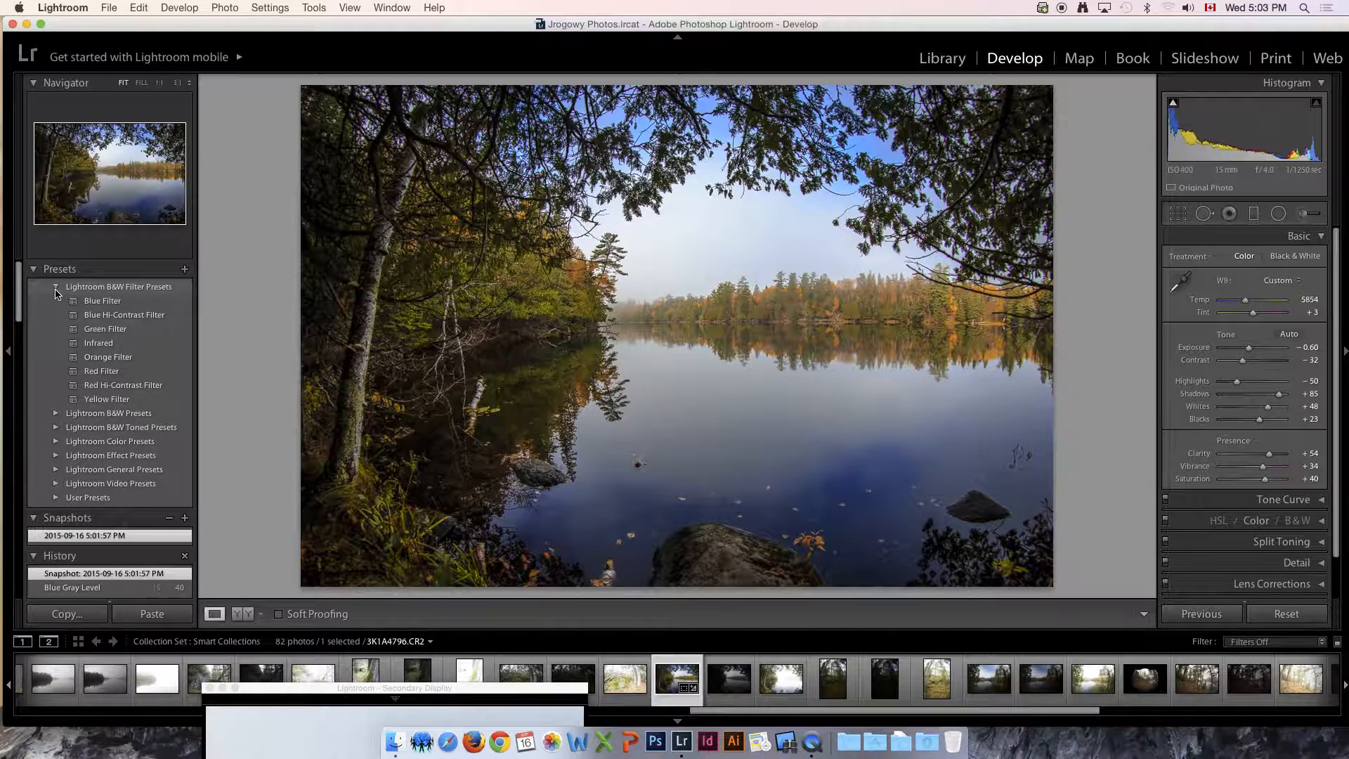
pyautogui.click(56, 287)
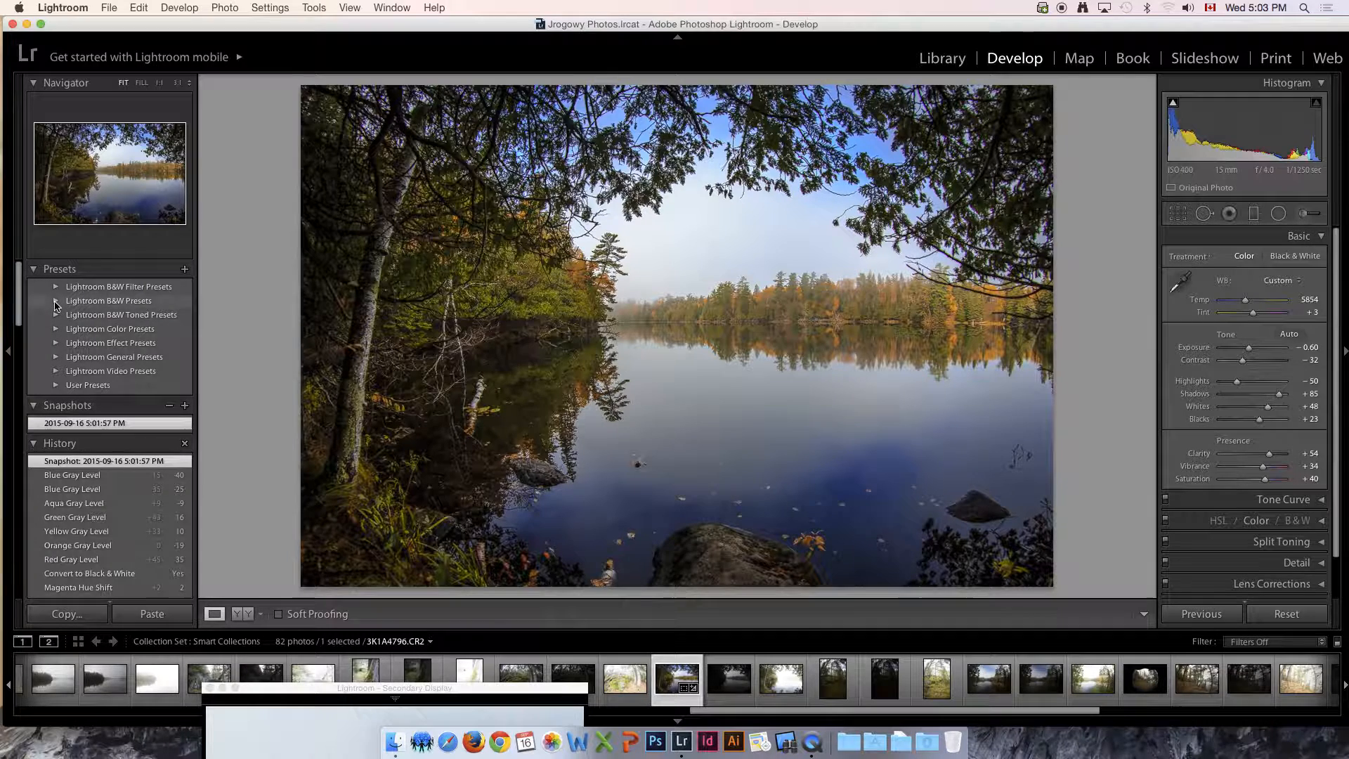
pyautogui.click(57, 314)
pyautogui.click(57, 315)
pyautogui.click(56, 316)
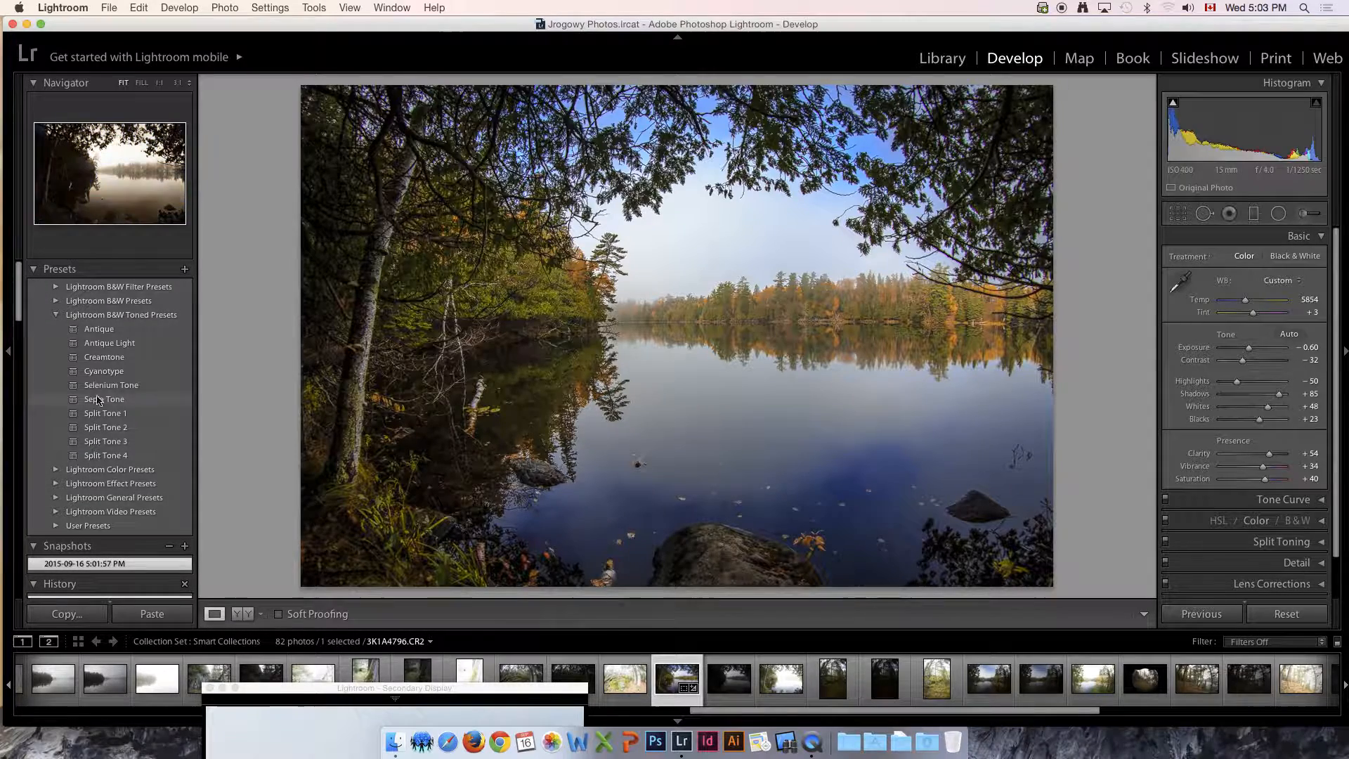
# Step: Try the toned presets Antique, Antique Light, Creamtone, Cyanotype, Selenium Tone, Sepia Tone and Split Tone 1 to 4 on the photo
pyautogui.click(99, 331)
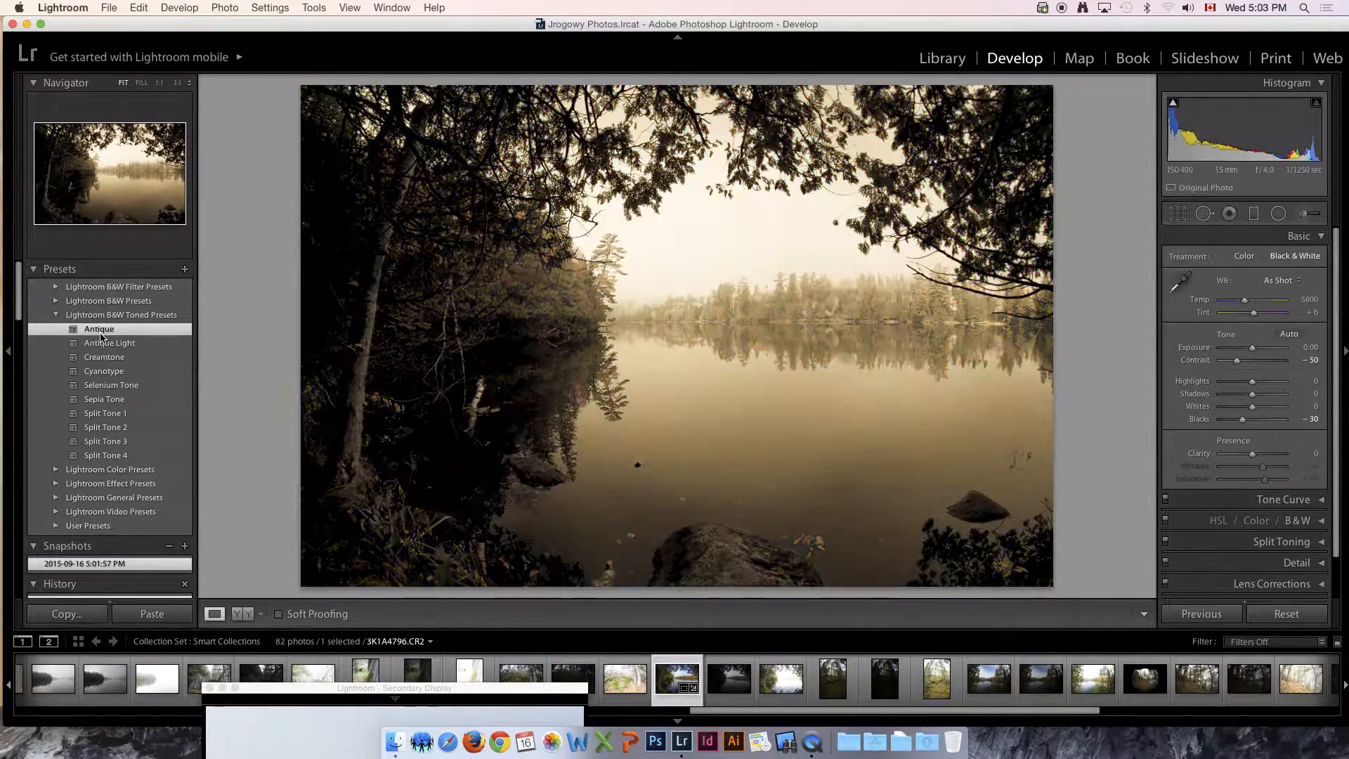
pyautogui.click(98, 345)
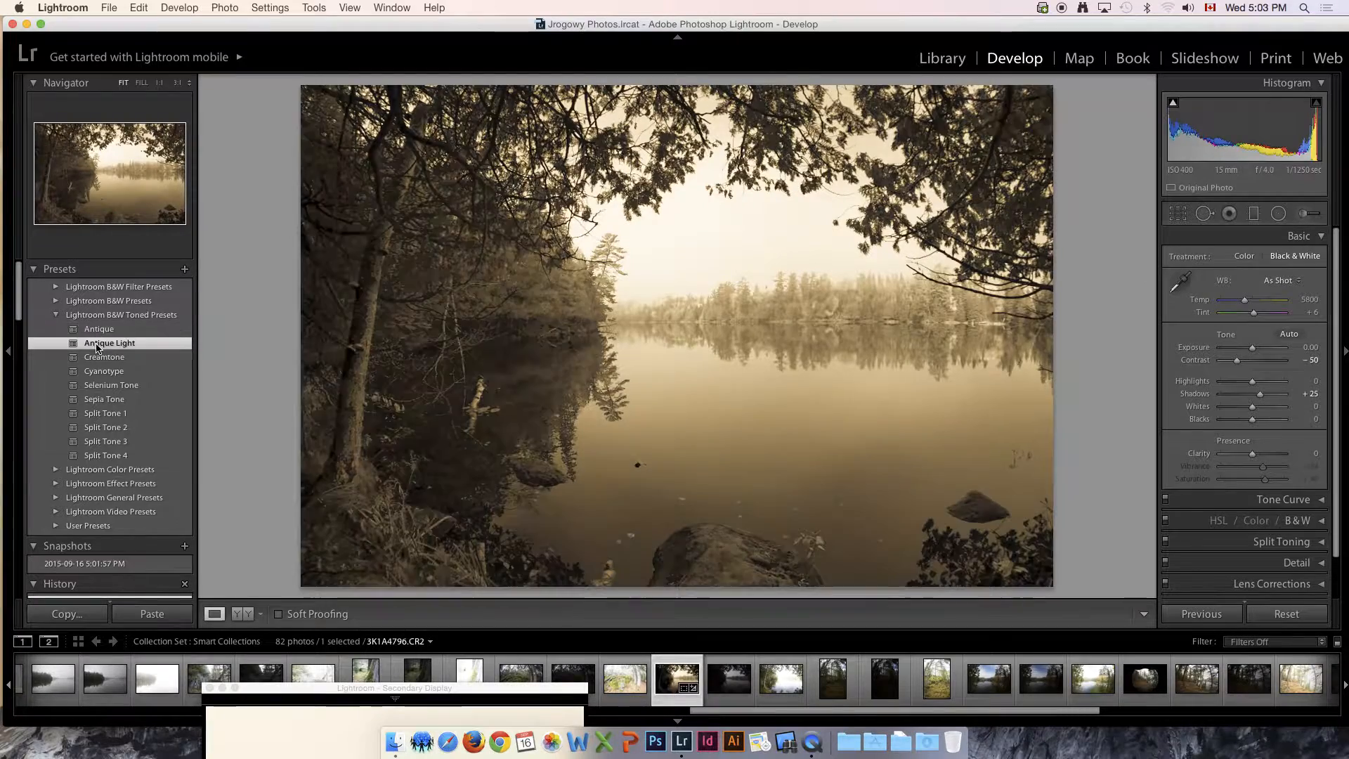
pyautogui.click(94, 358)
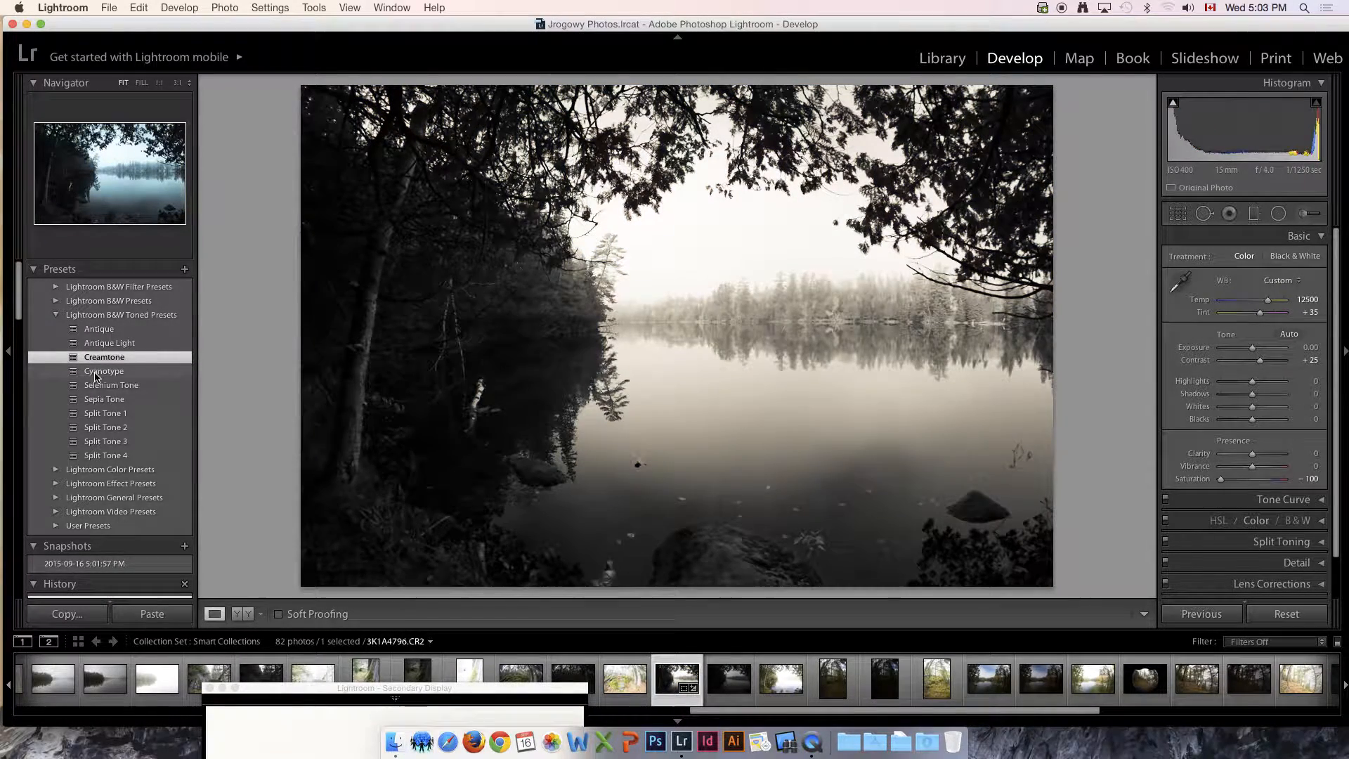
pyautogui.click(95, 372)
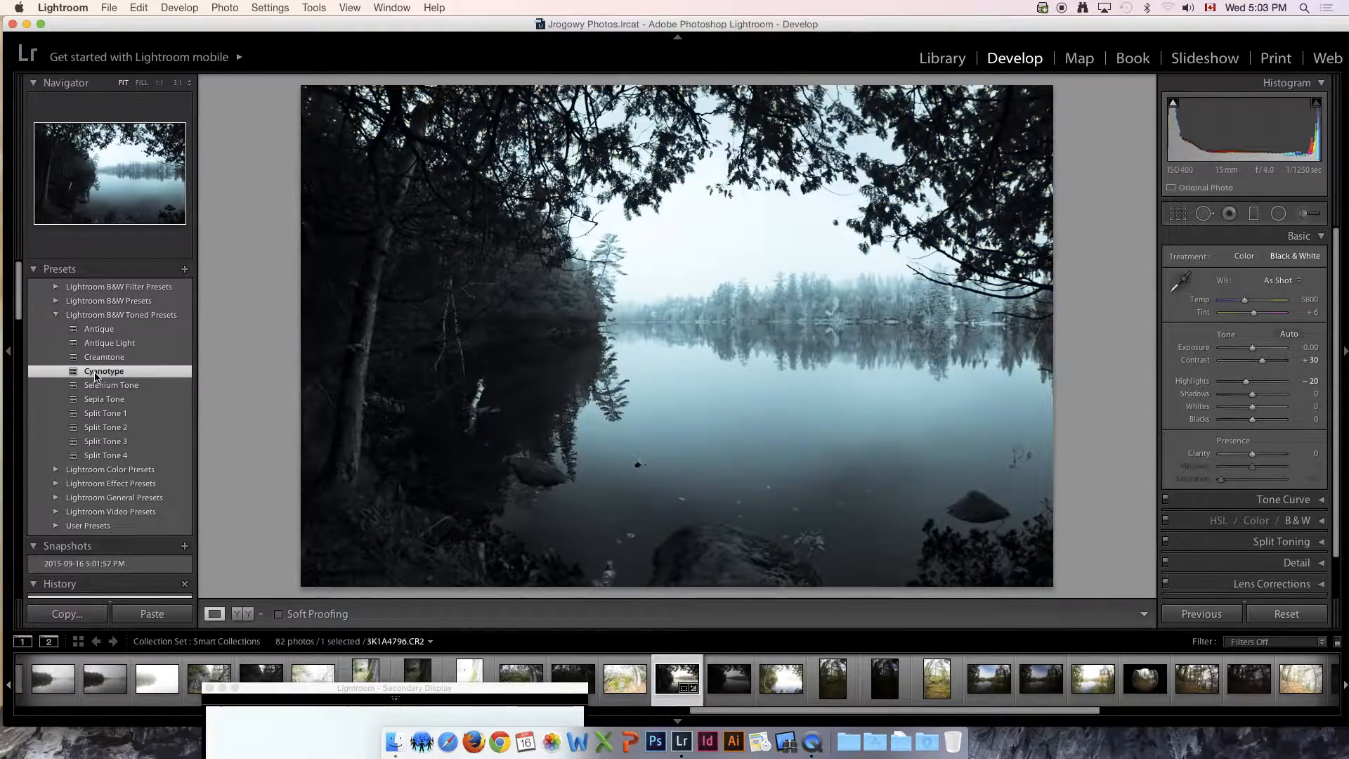
pyautogui.click(100, 387)
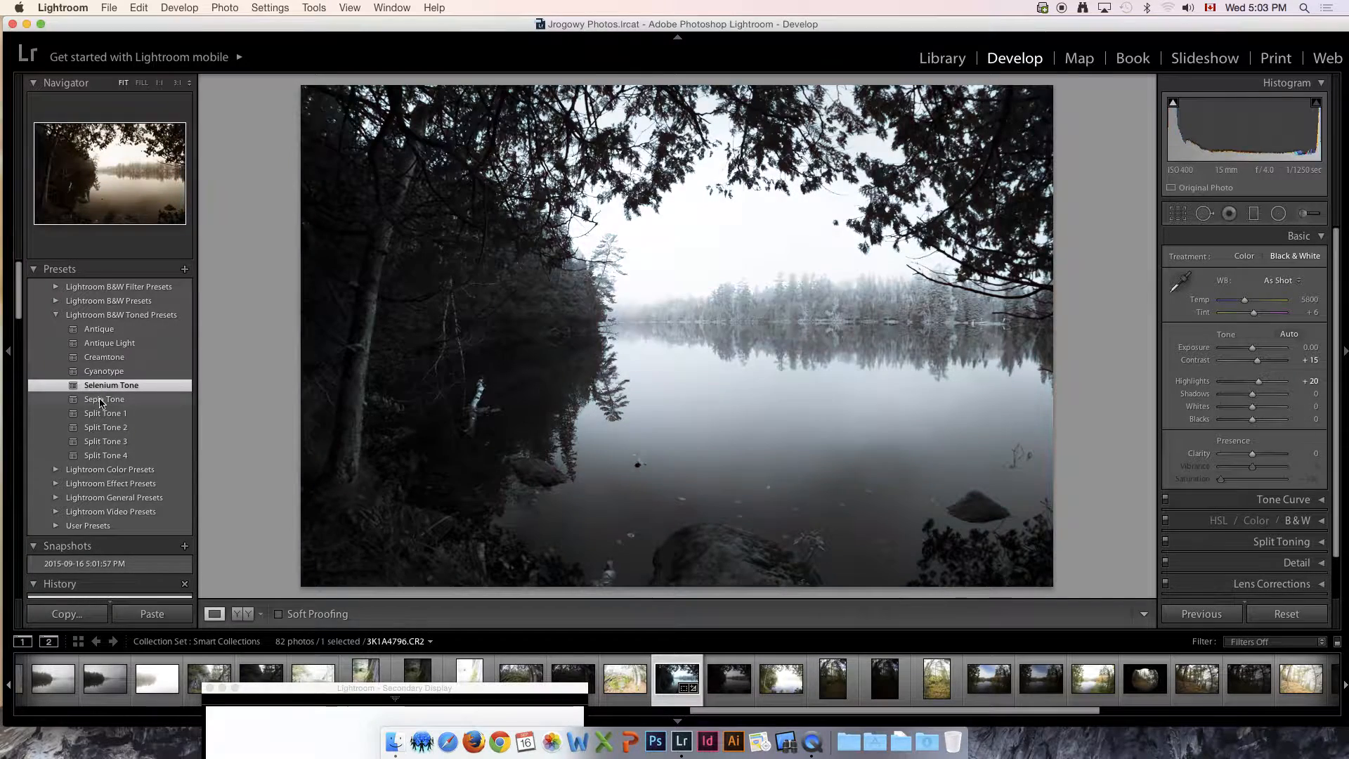
pyautogui.click(101, 402)
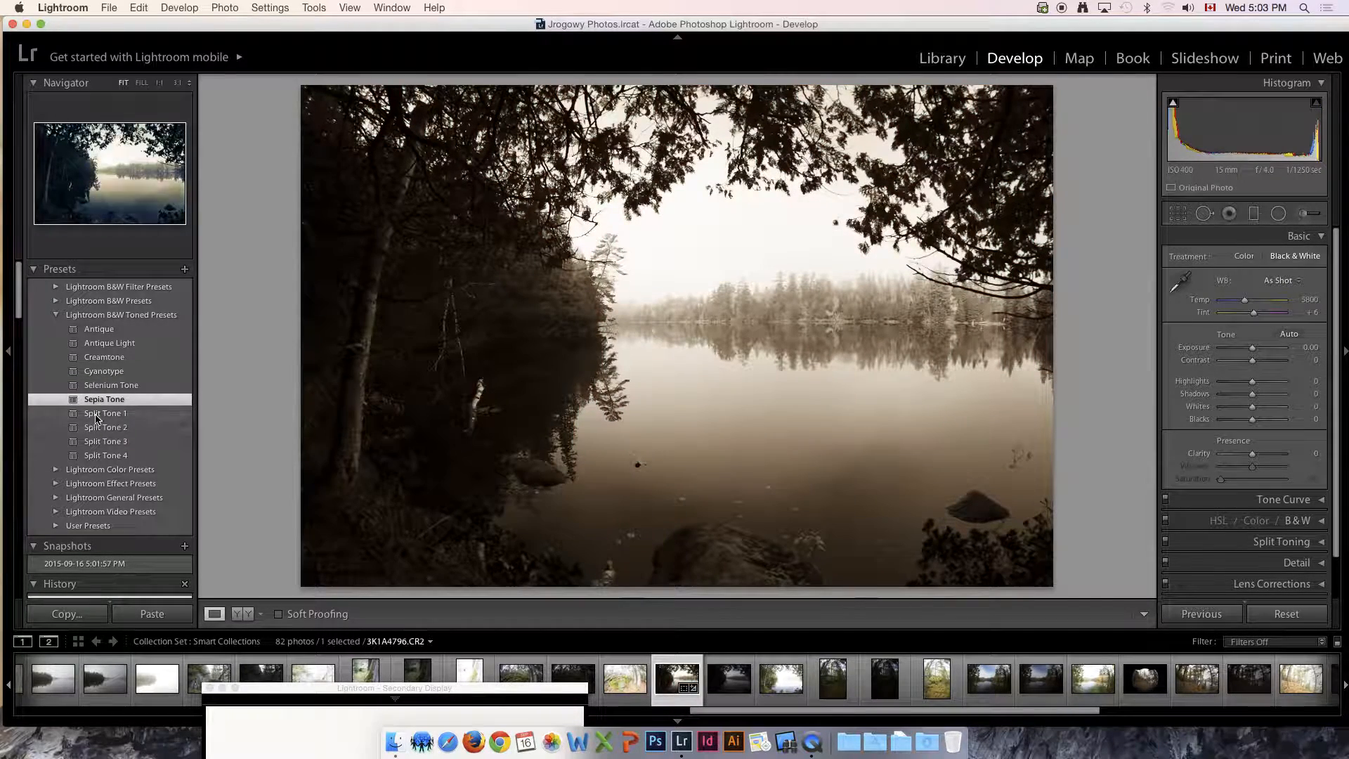
pyautogui.click(97, 417)
pyautogui.click(97, 429)
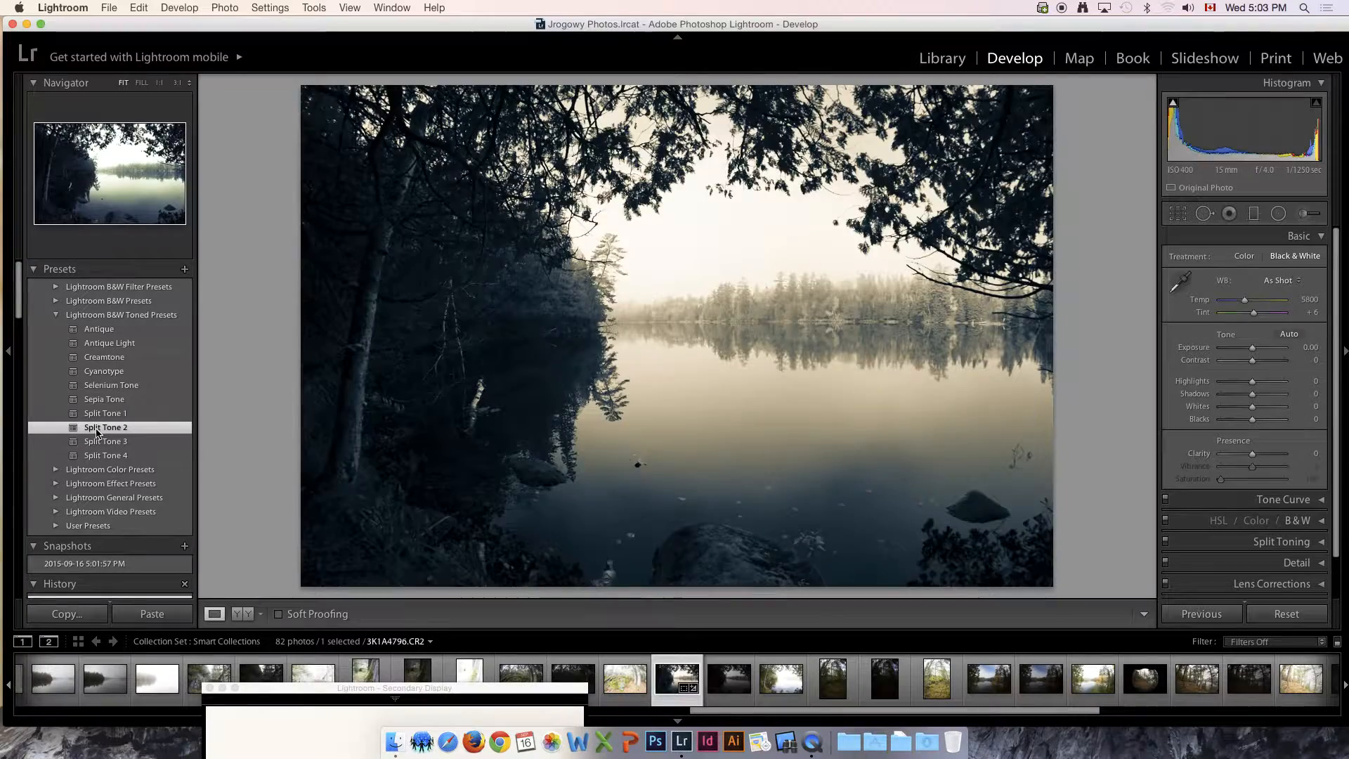
pyautogui.click(97, 443)
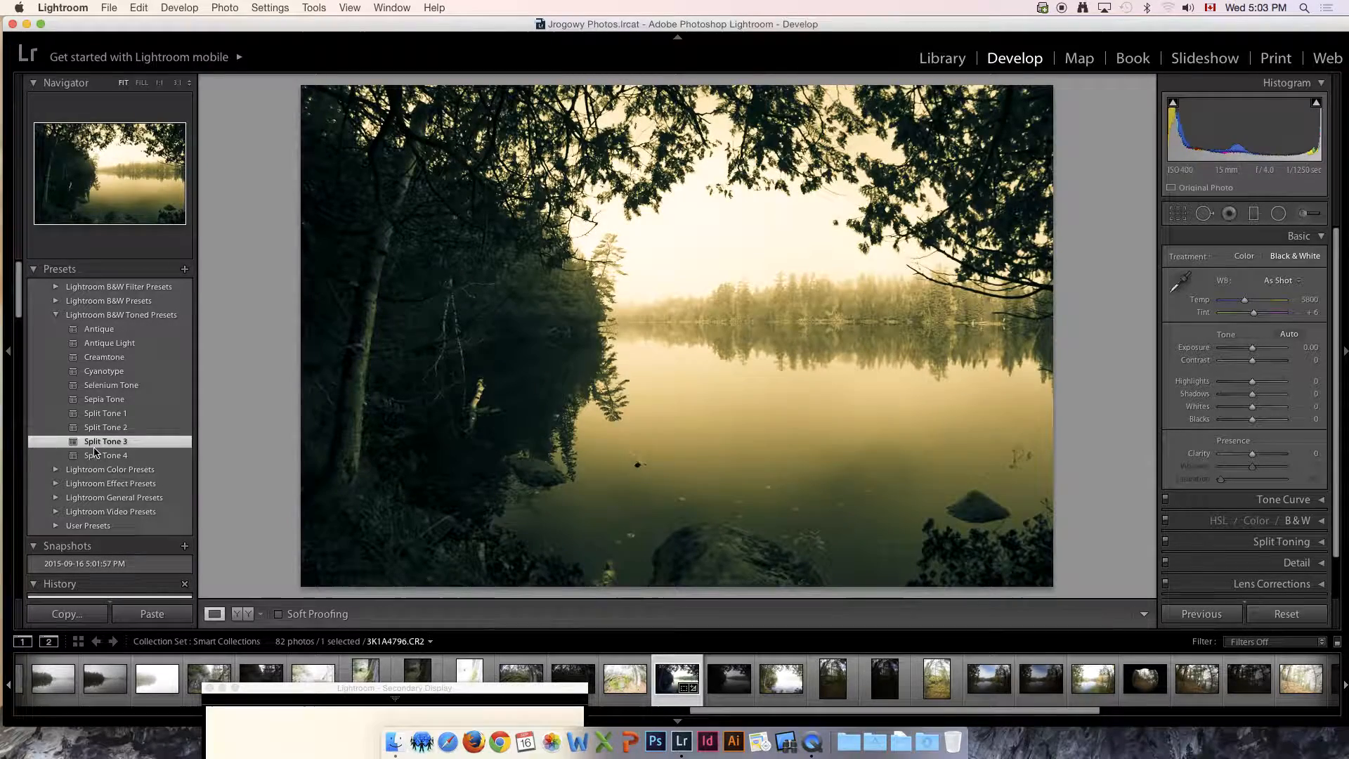
pyautogui.click(95, 457)
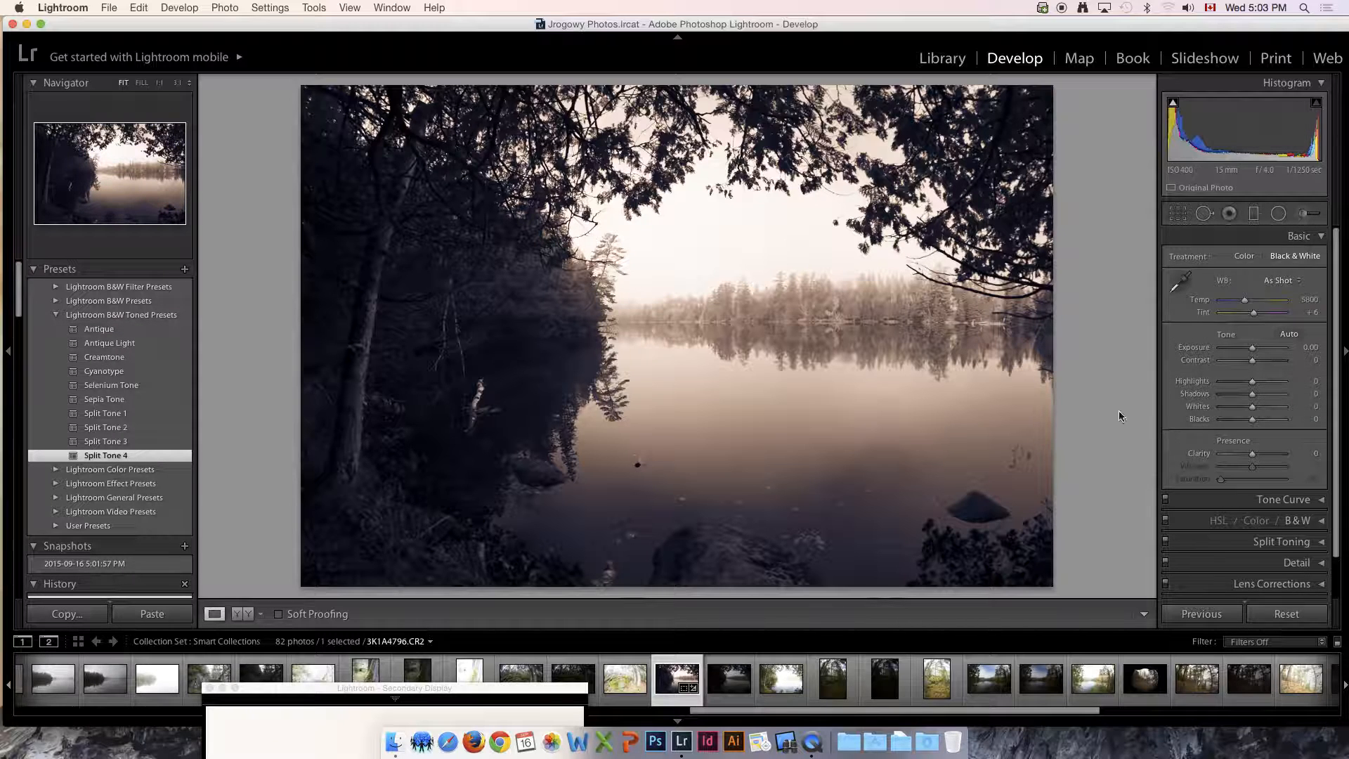
# Step: Try Shadows at +78 on the Split Tone 4 version, and restore the colour snapshot
pyautogui.moveTo(1252, 394); pyautogui.dragTo(1277, 398)
pyautogui.moveTo(1338, 439); pyautogui.dragTo(1347, 372)
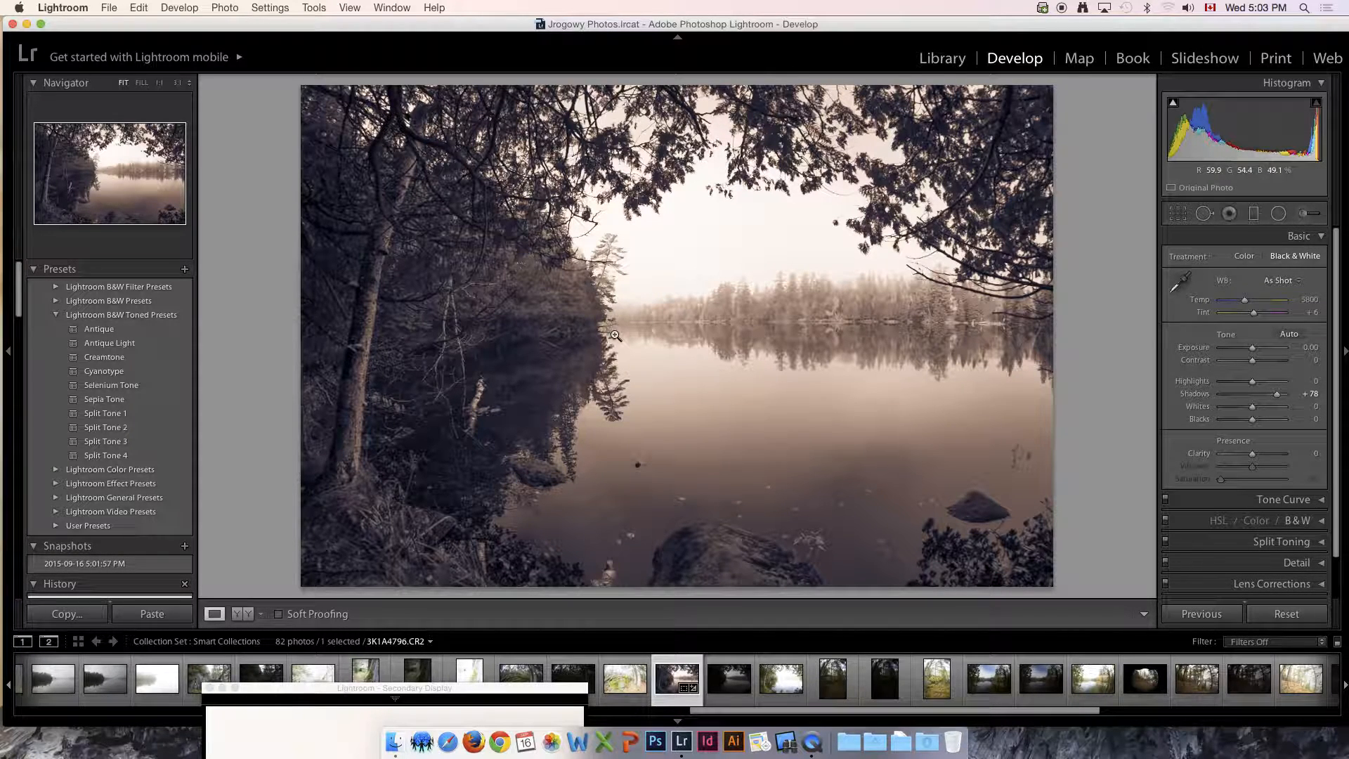
pyautogui.click(79, 566)
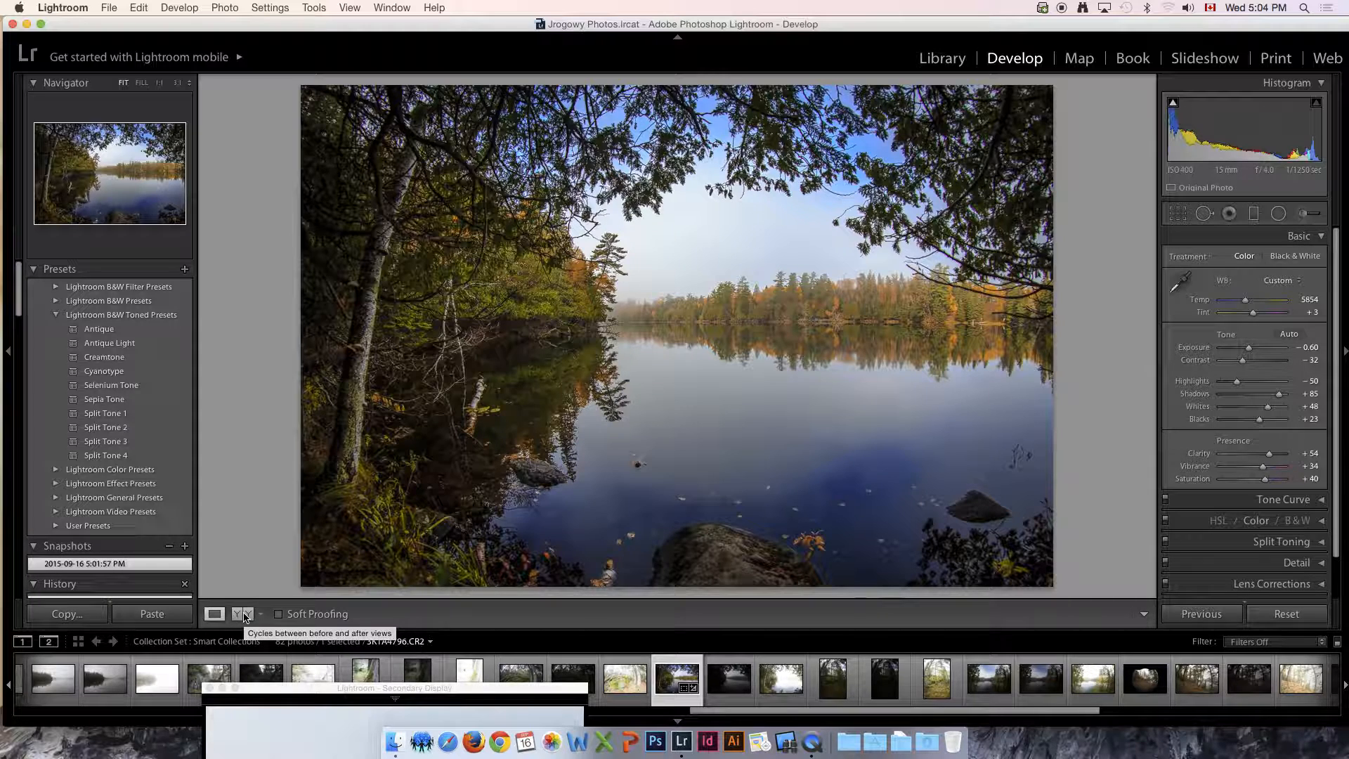
# Step: Compare the photo side by side before and after editing, and return to the single-photo view
pyautogui.click(246, 615)
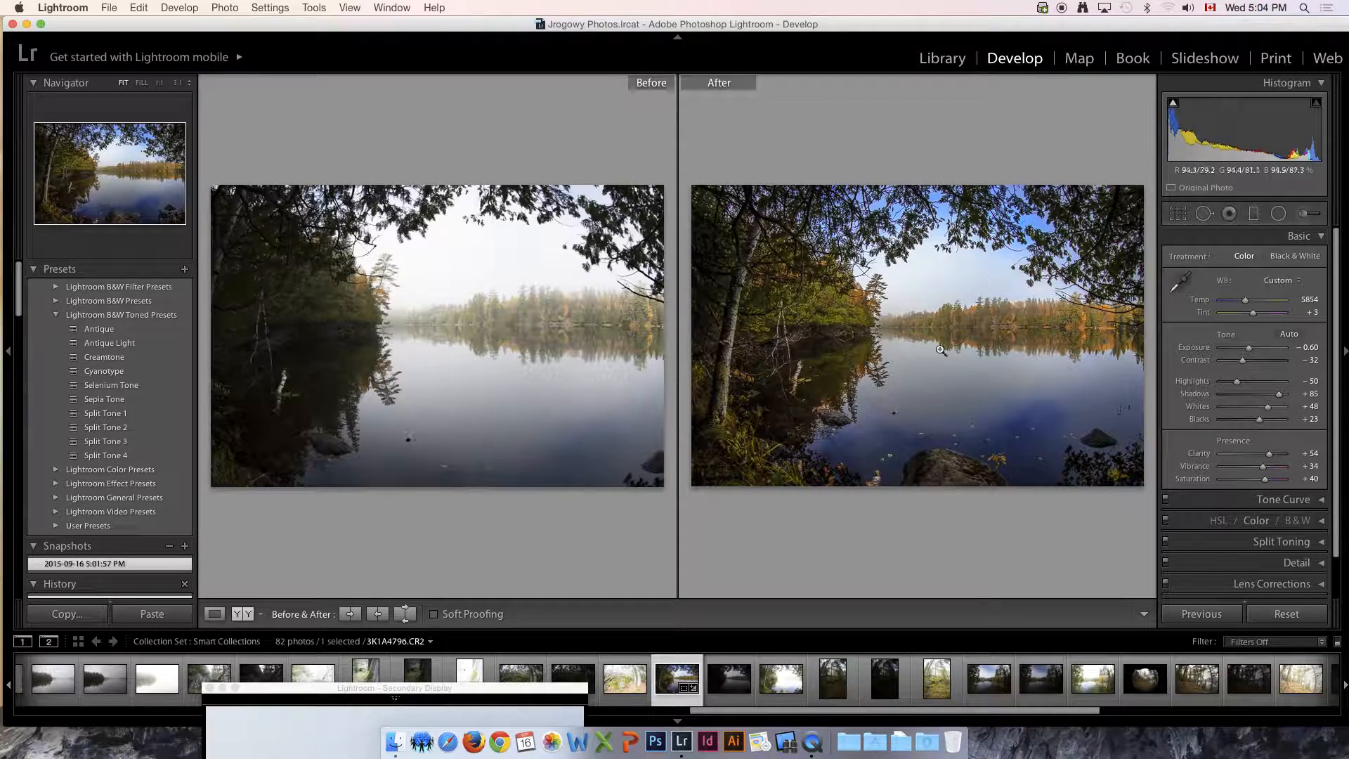
pyautogui.click(220, 614)
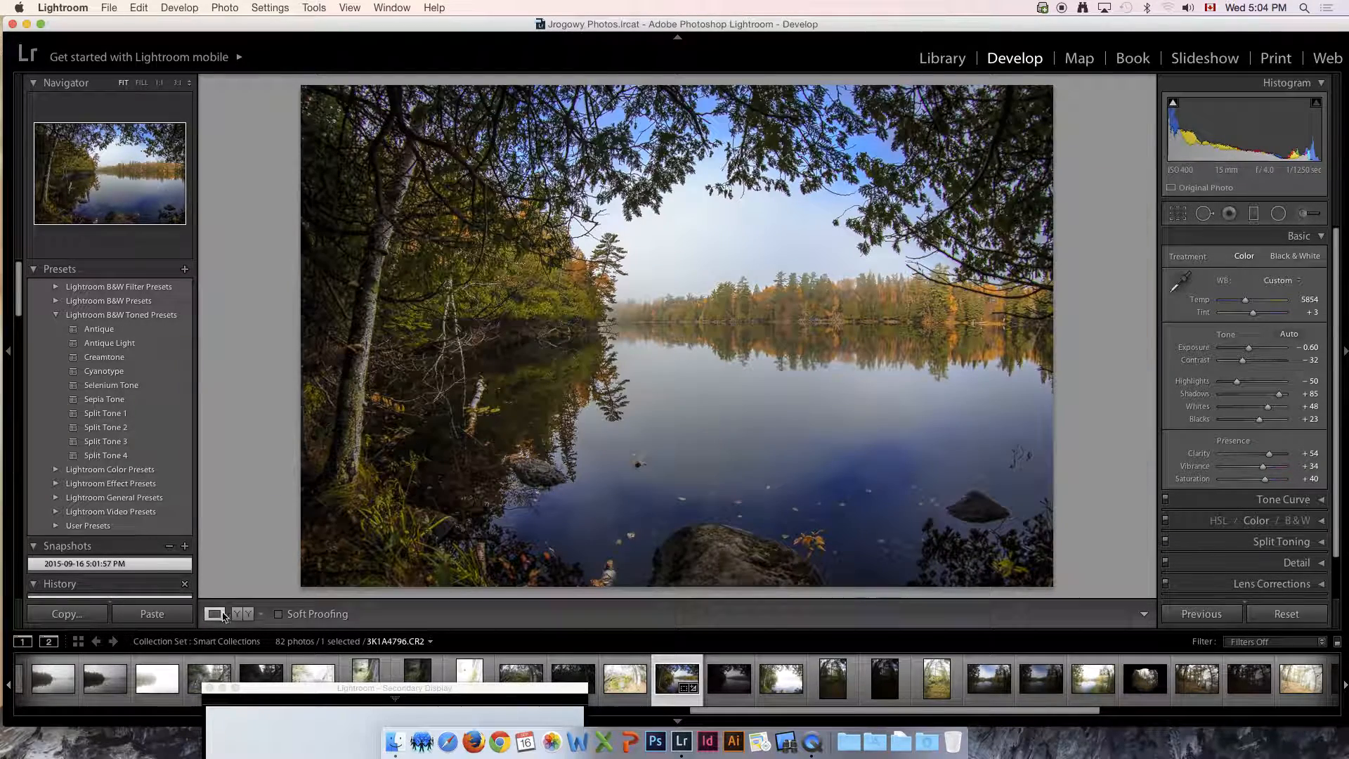